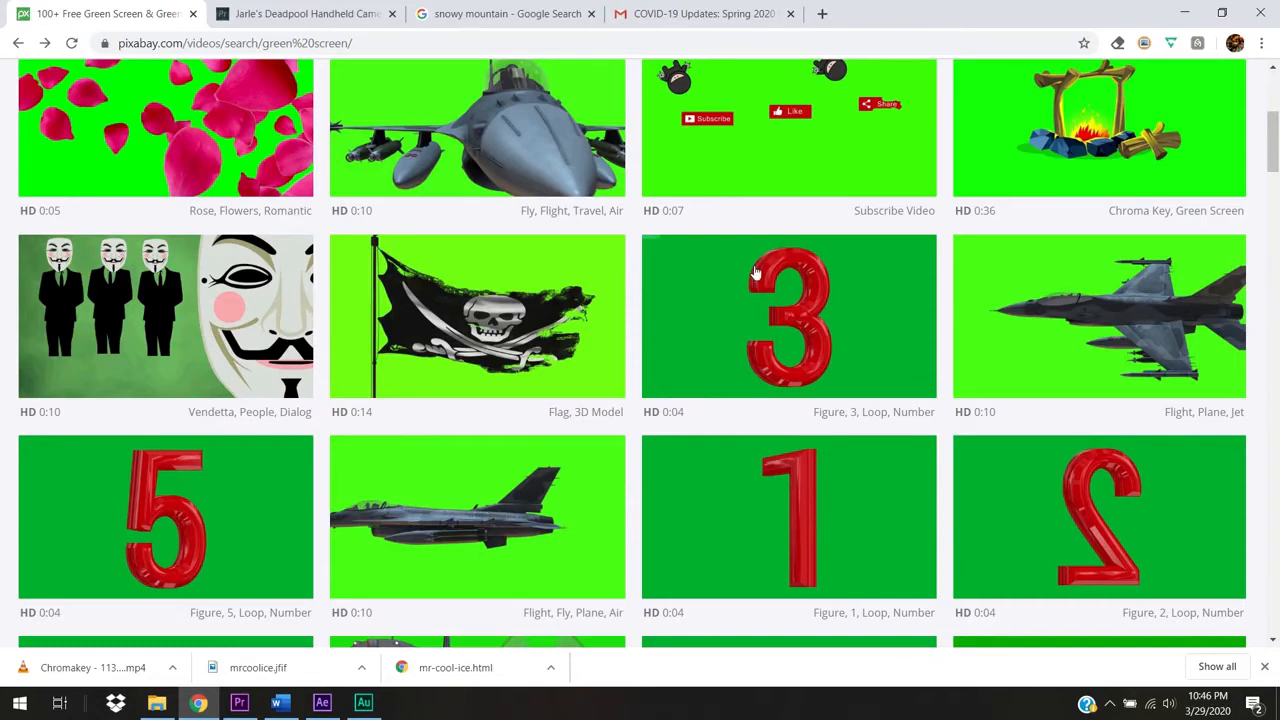
Browse the Pixabay green screen video results for usable chroma key footage.
left_click_drag(1273, 142, 1276, 382)
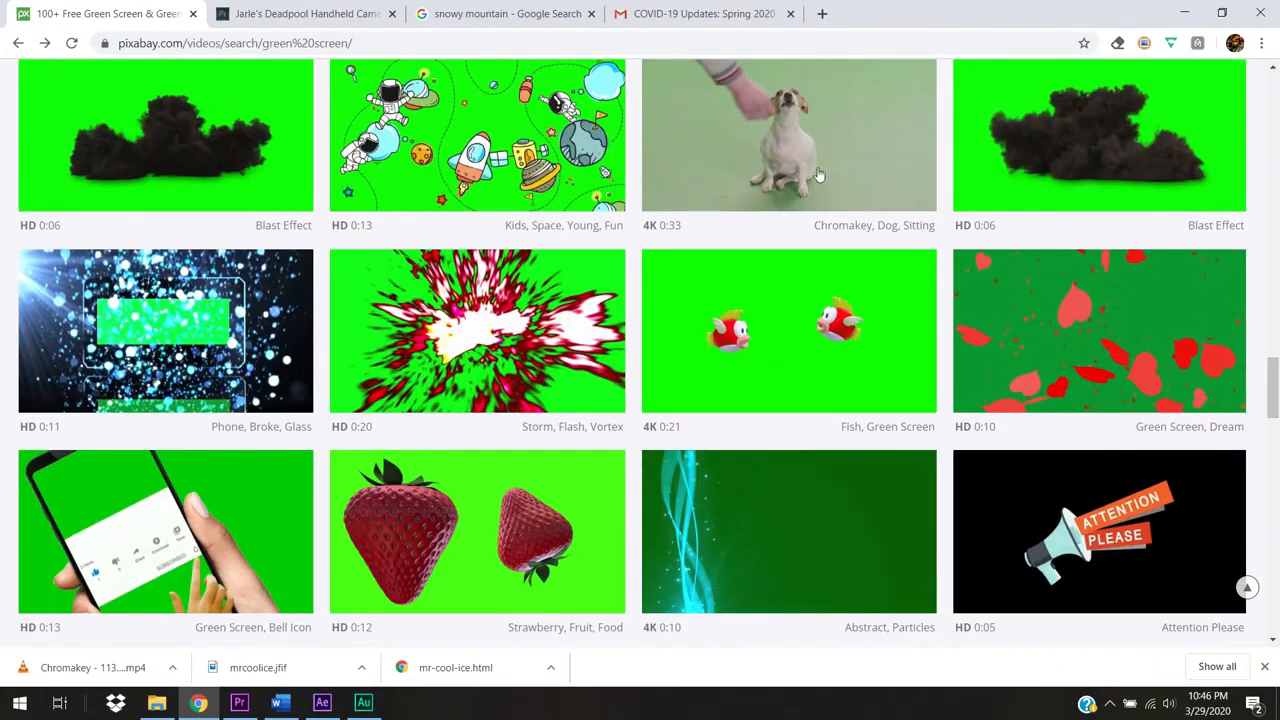
left_click_drag(1274, 366, 1274, 360)
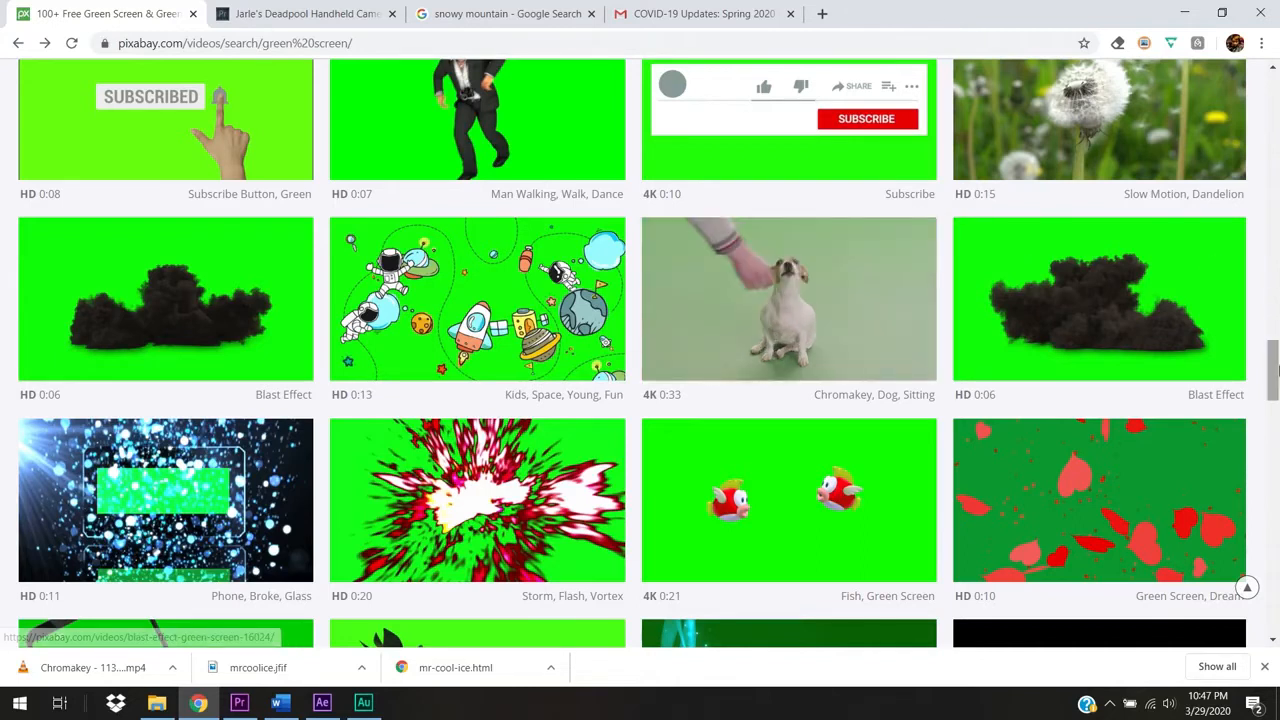
left_click_drag(1276, 366, 1276, 311)
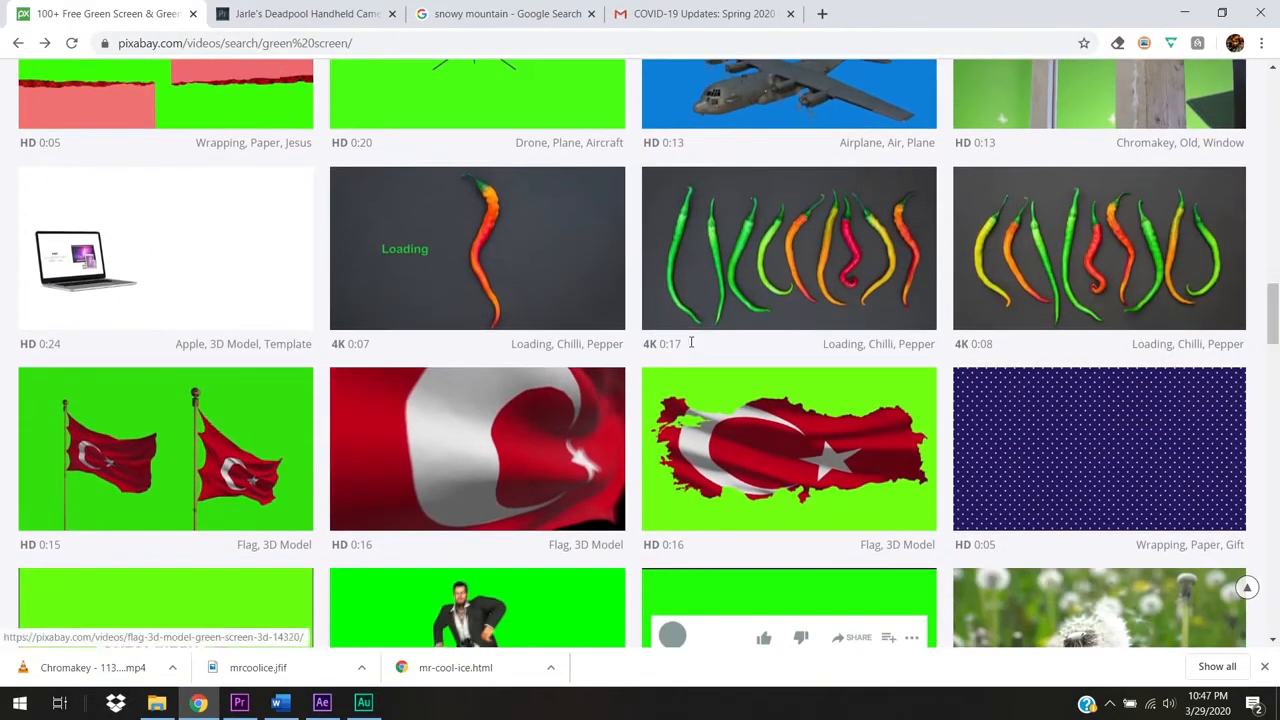
left_click_drag(1276, 287, 1276, 432)
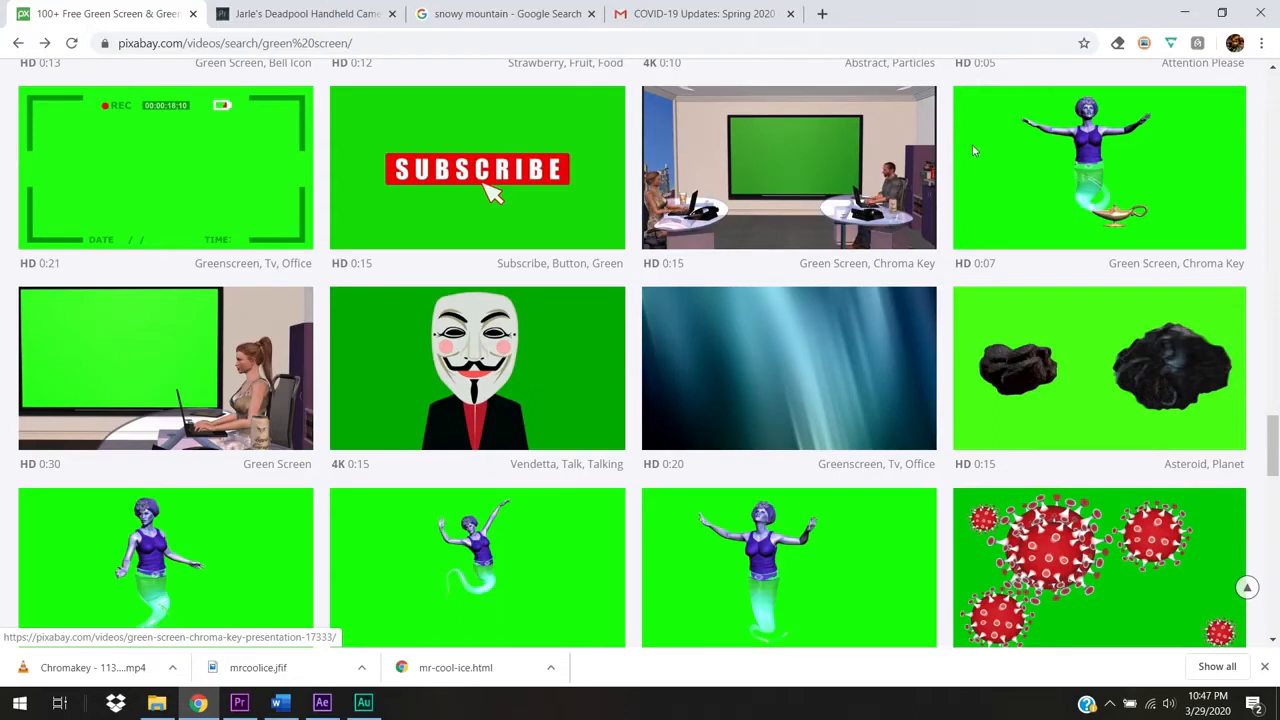
scroll(1177, 591, "down", 3)
scroll(1273, 490, "down", 4)
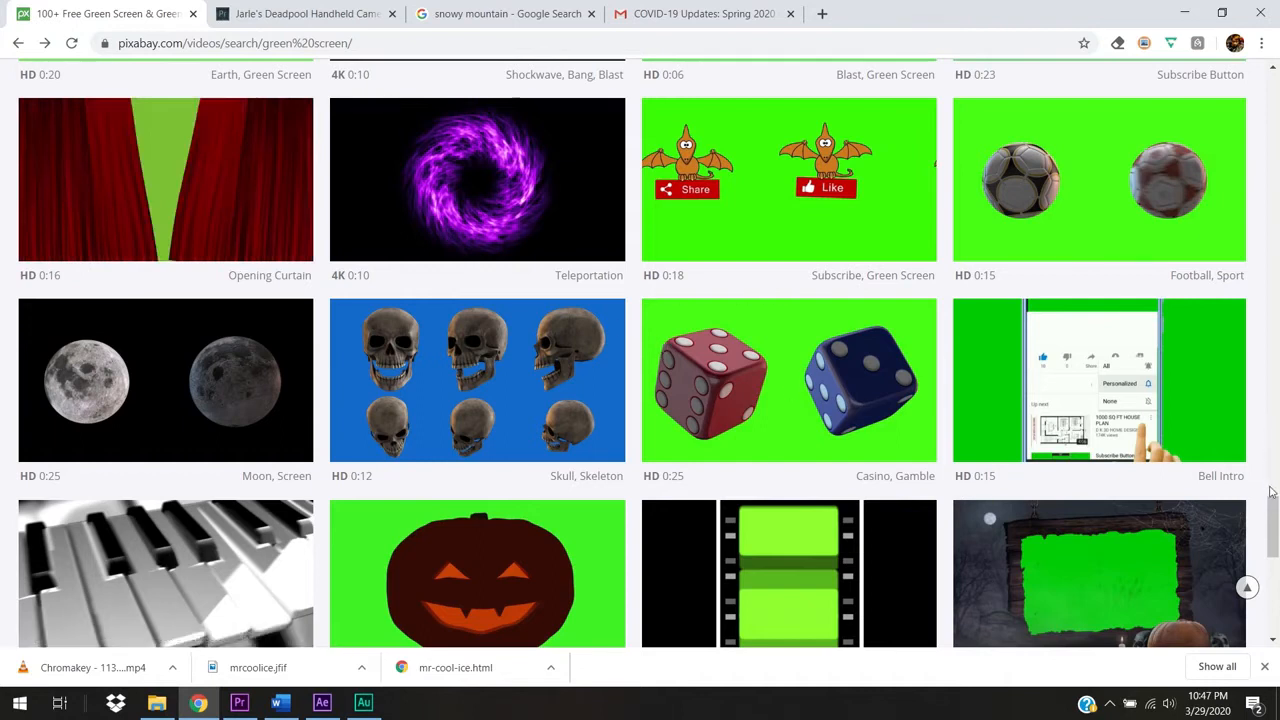
left_click_drag(1273, 497, 1275, 419)
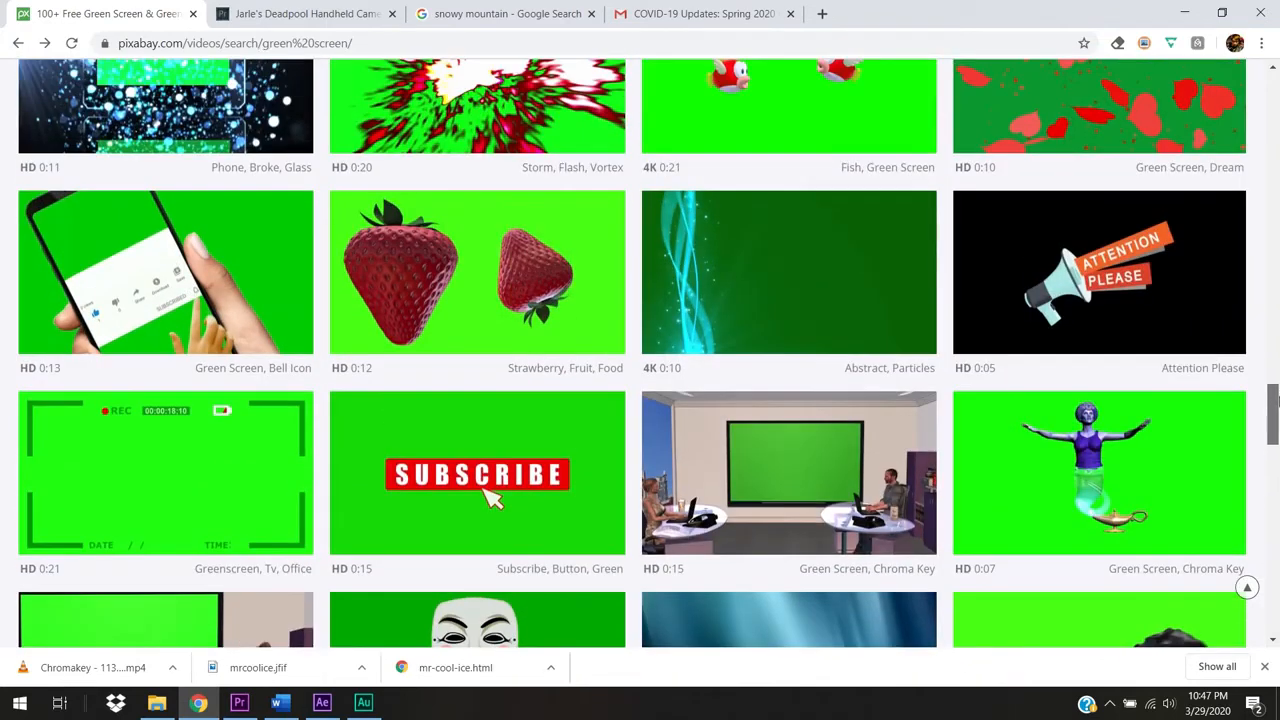
left_click_drag(1275, 401, 1275, 171)
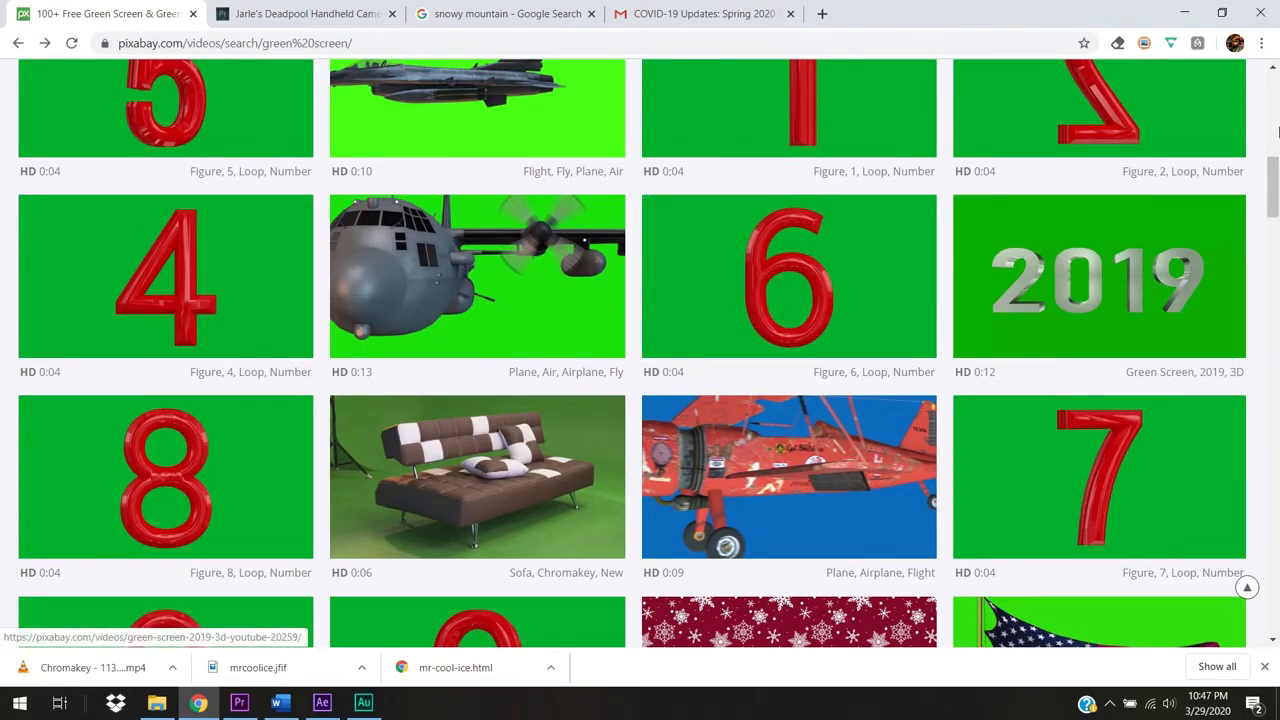
Open the Chromakey, Dog, Sitting clip from the green screen results and show its free download resolutions.
left_click_drag(1274, 190, 1274, 388)
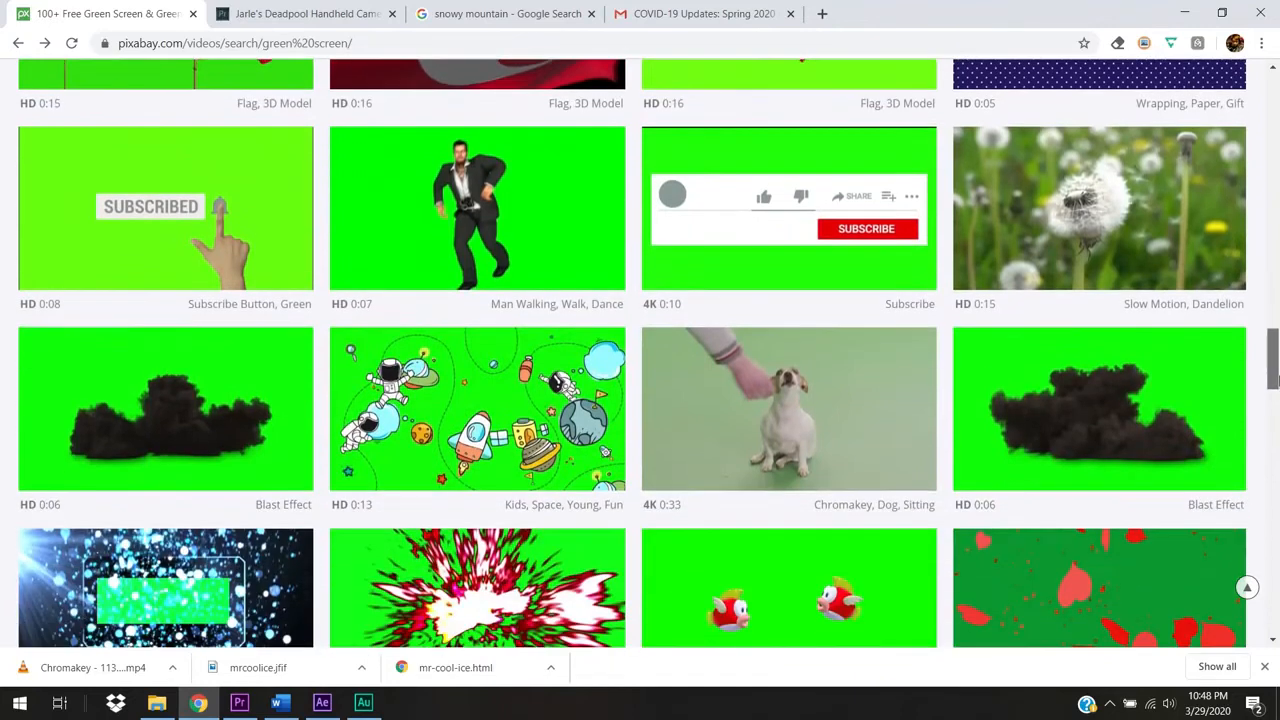
left_click(800, 414)
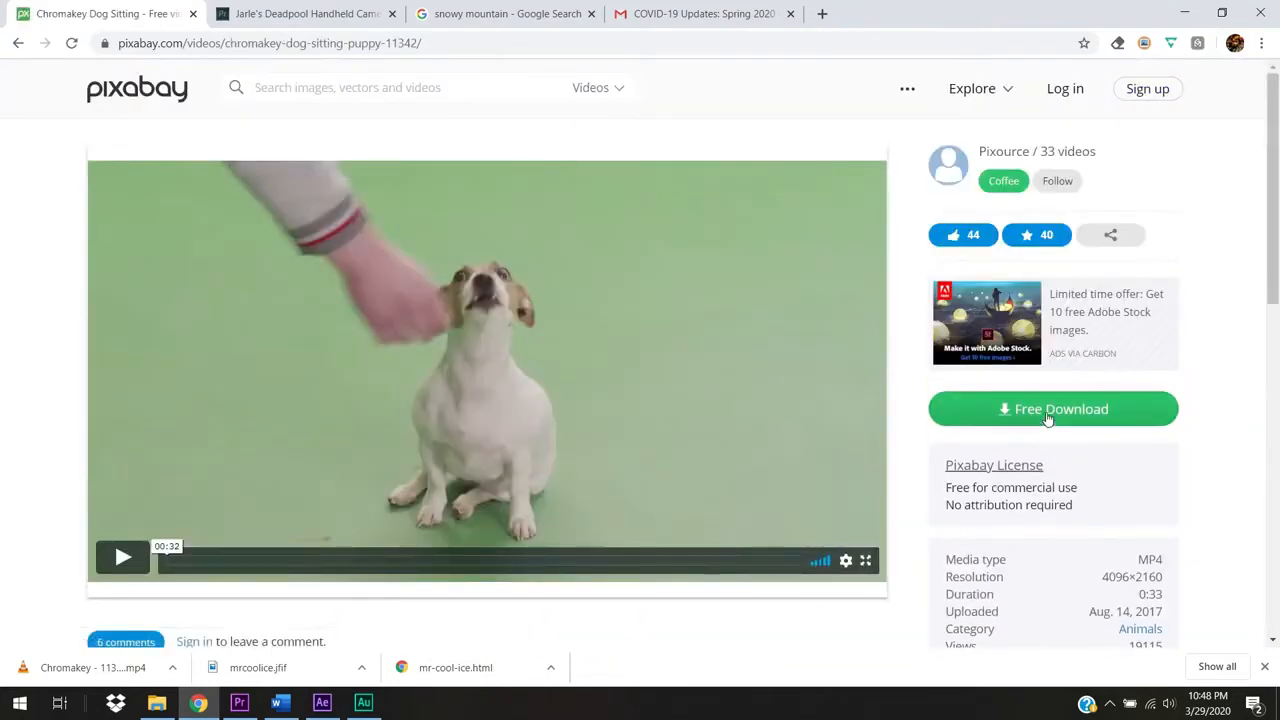
left_click(1047, 418)
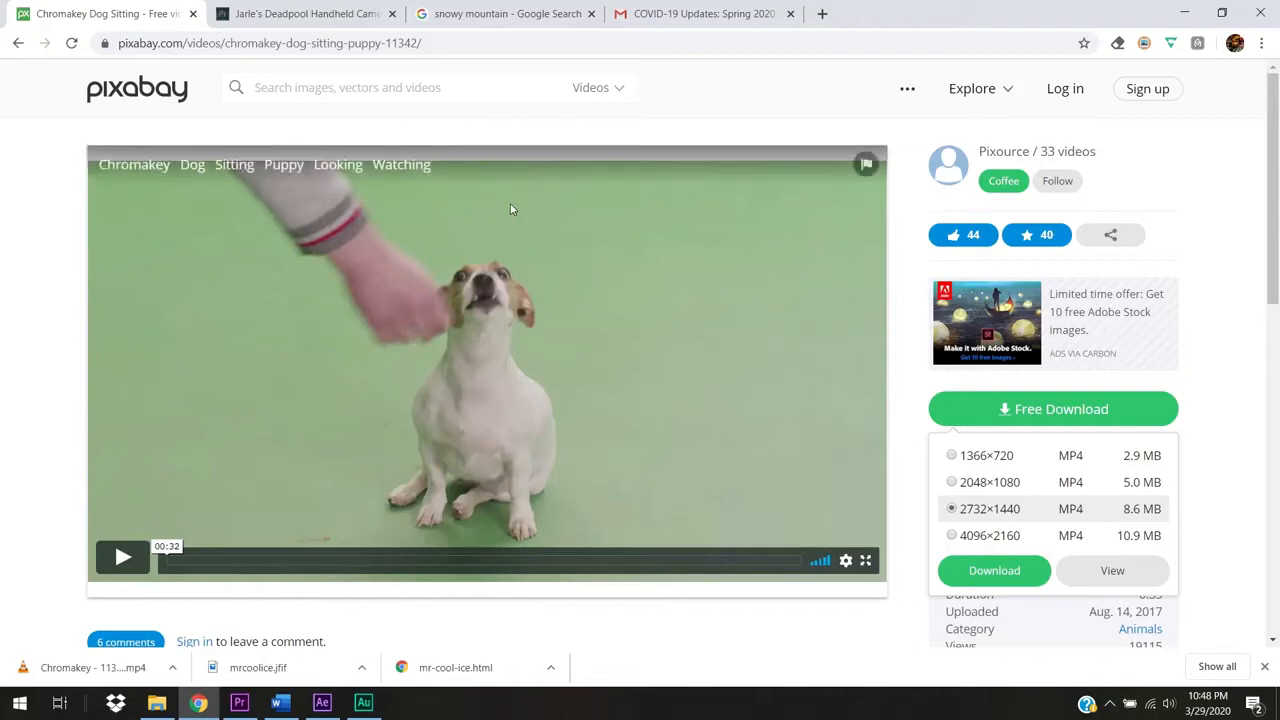
Review the snowy mountain image alongside the dog clip's page, and check the WallpaperAccess source page briefly before closing it.
left_click(501, 12)
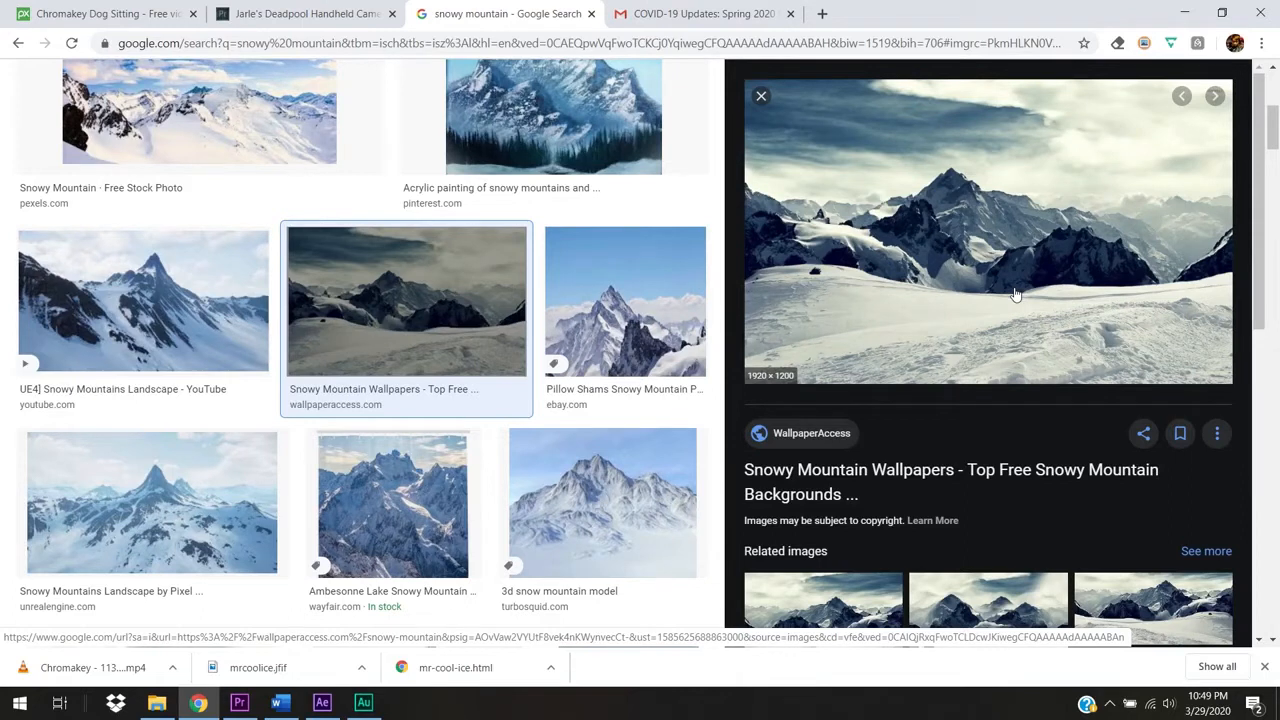
left_click(115, 13)
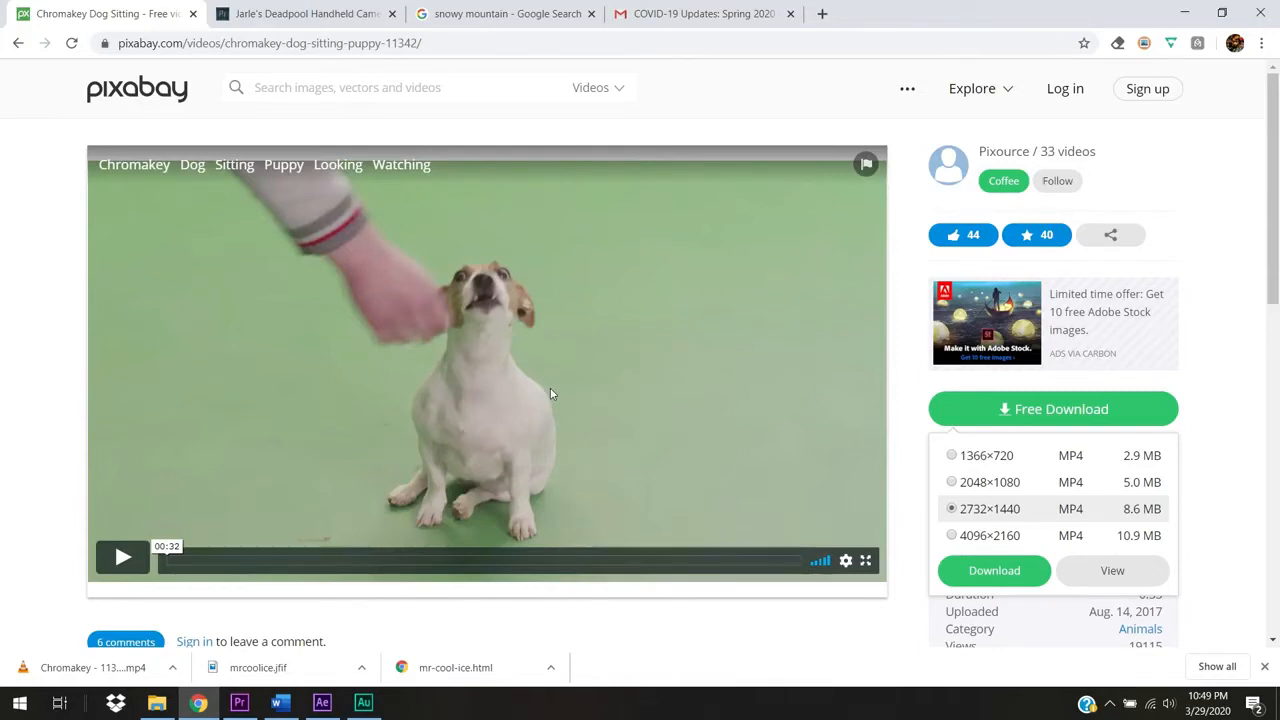
left_click(293, 12)
left_click(493, 13)
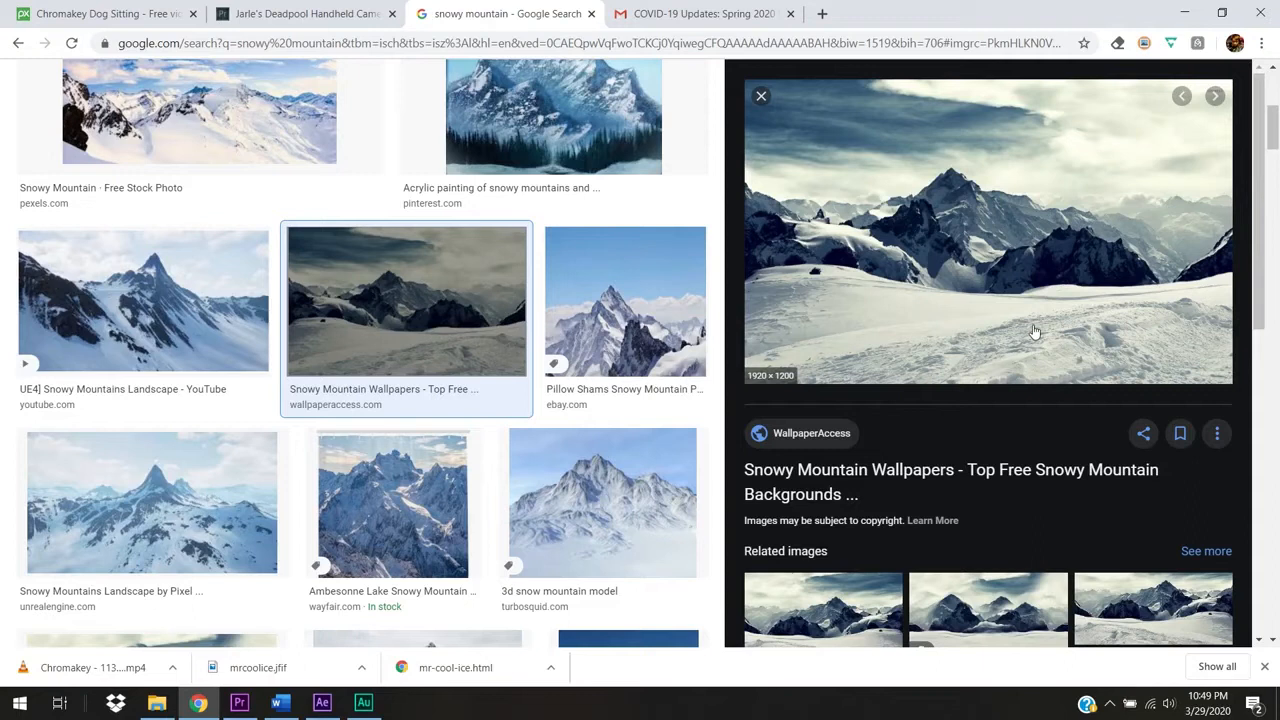
left_click(970, 265)
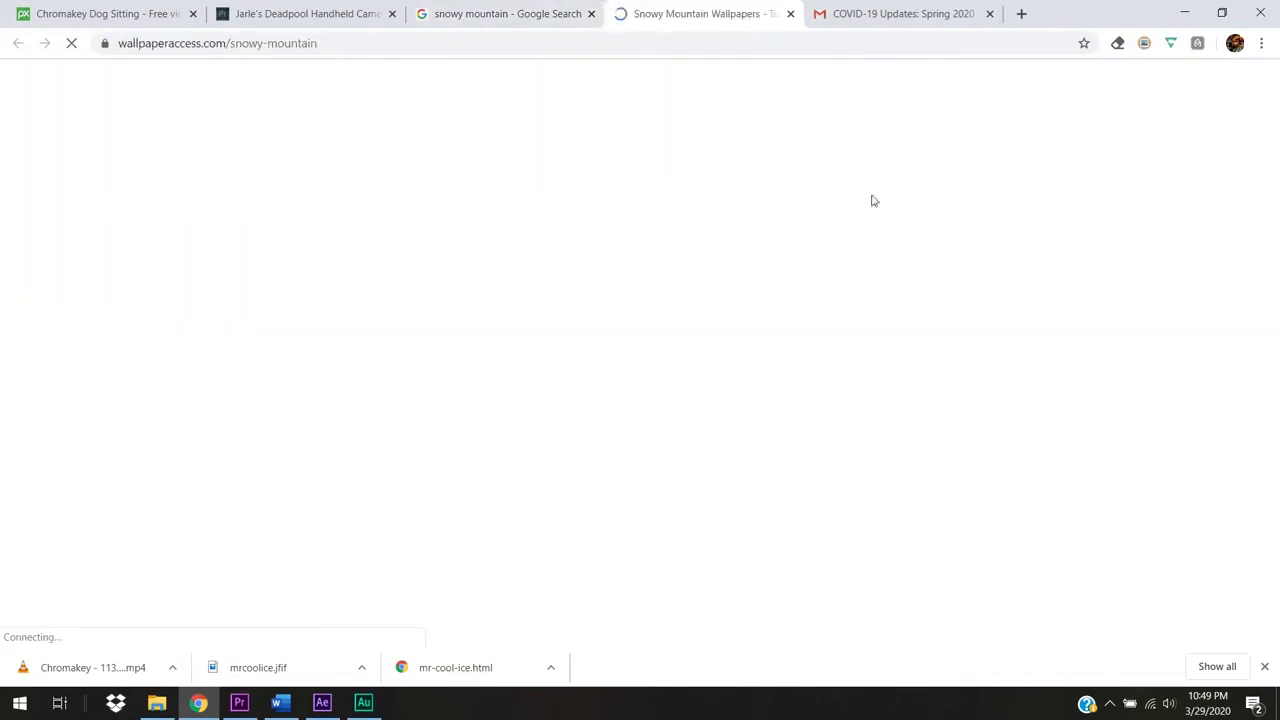
left_click(790, 14)
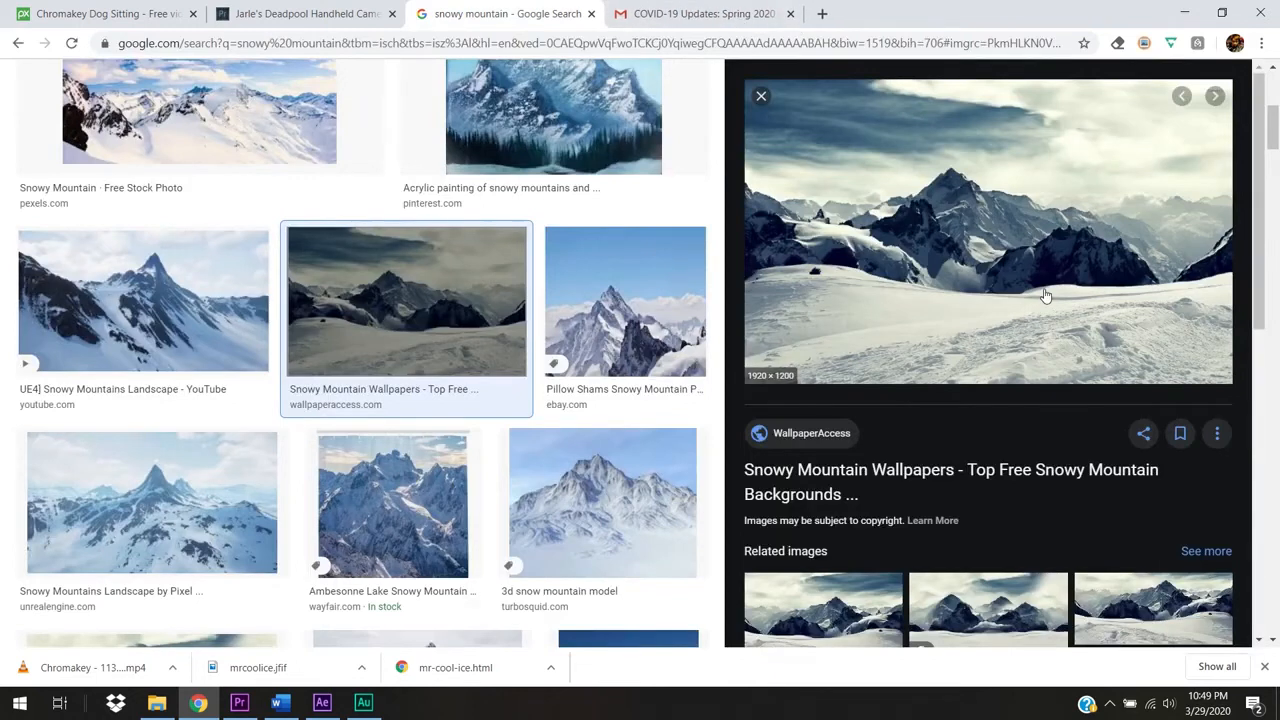
Save the WallpaperAccess snowy mountain image to the Desktop as a JPEG named MOUNTAINS.
right_click(1036, 290)
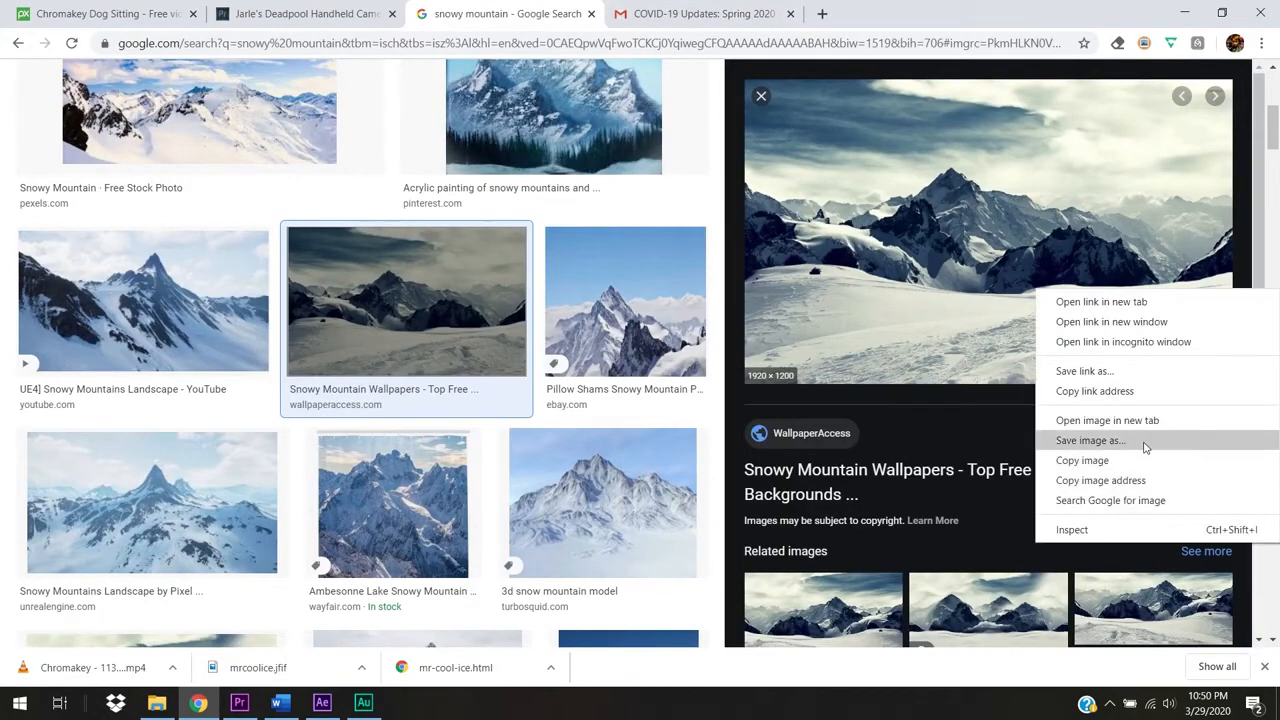
left_click(1090, 440)
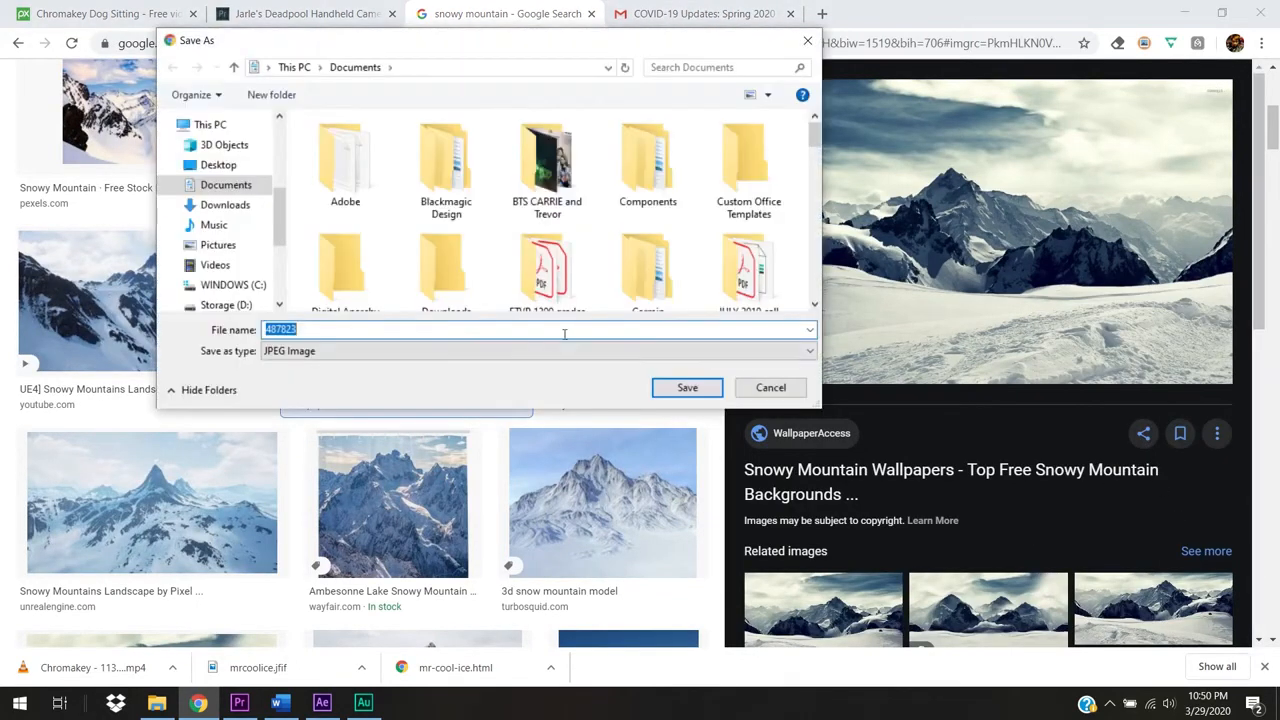
type("MO")
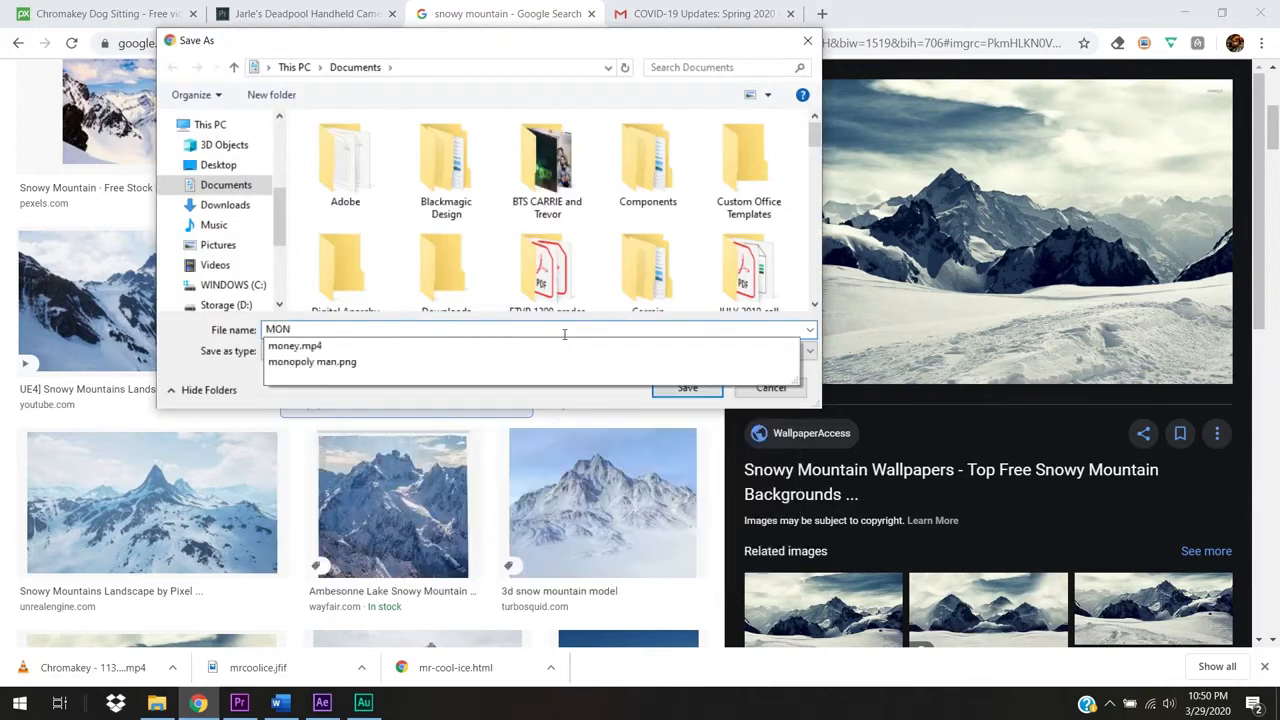
type("UNTAINS")
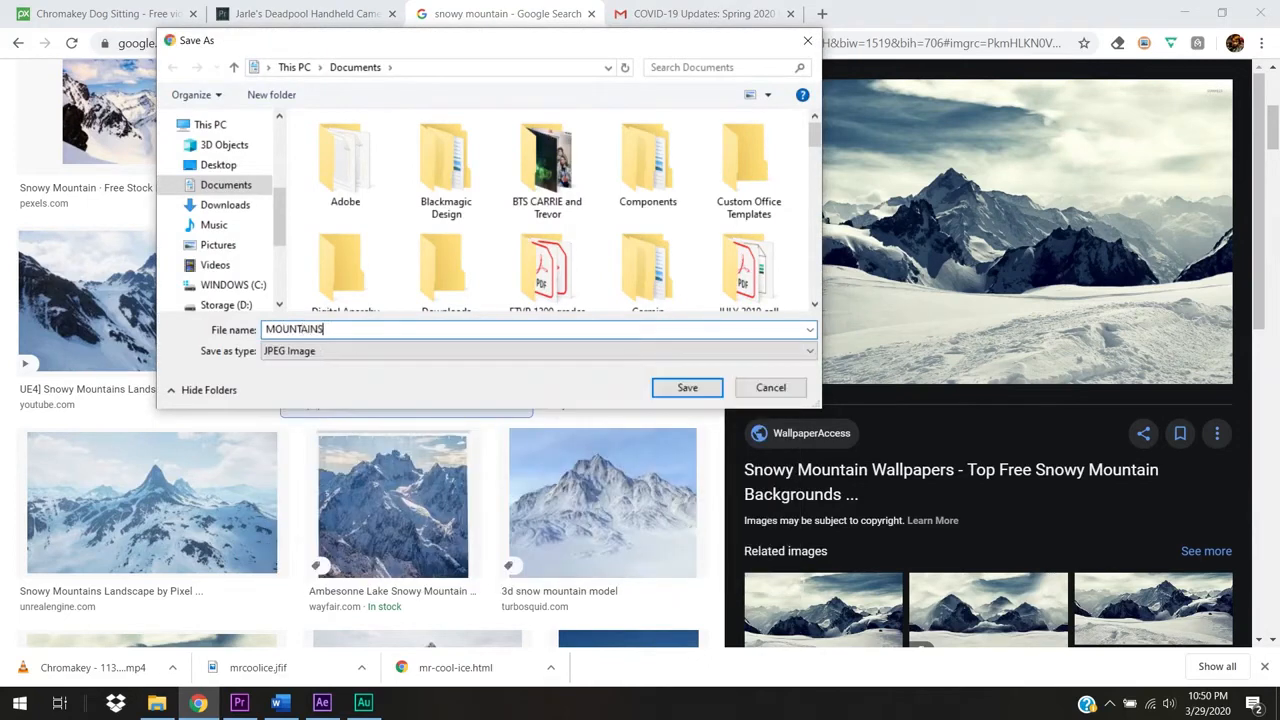
left_click(244, 166)
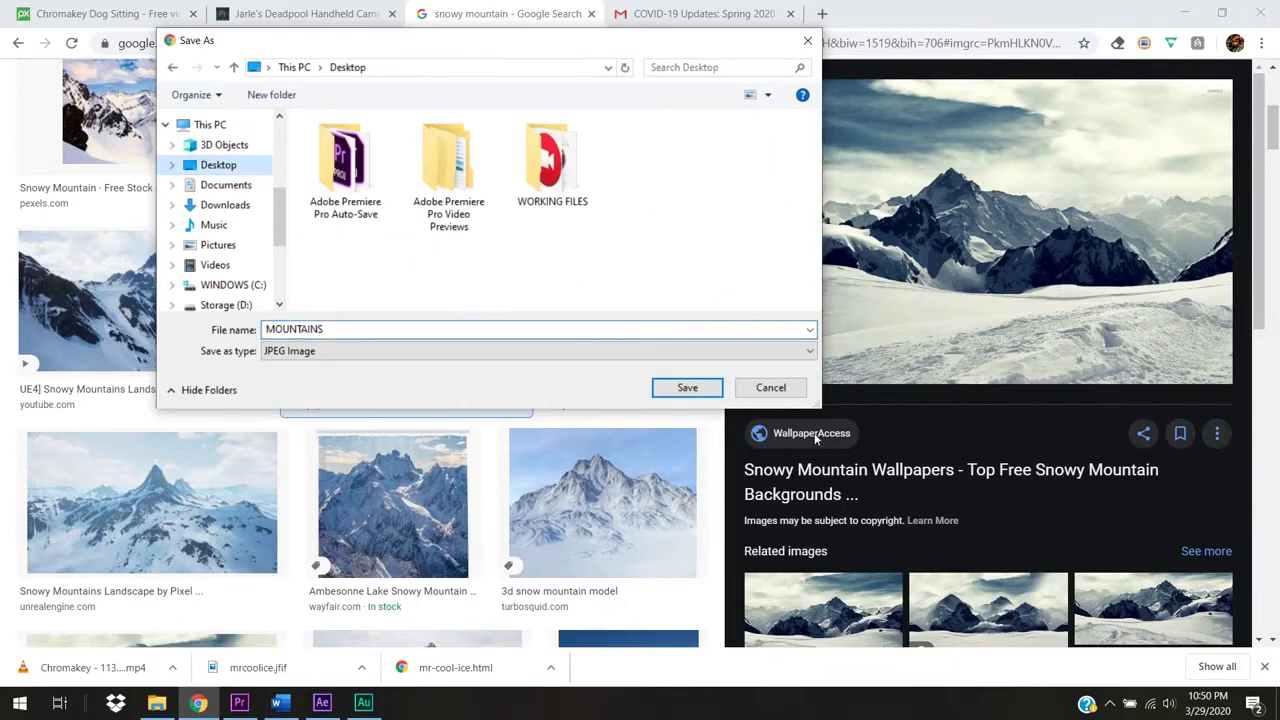
left_click(700, 392)
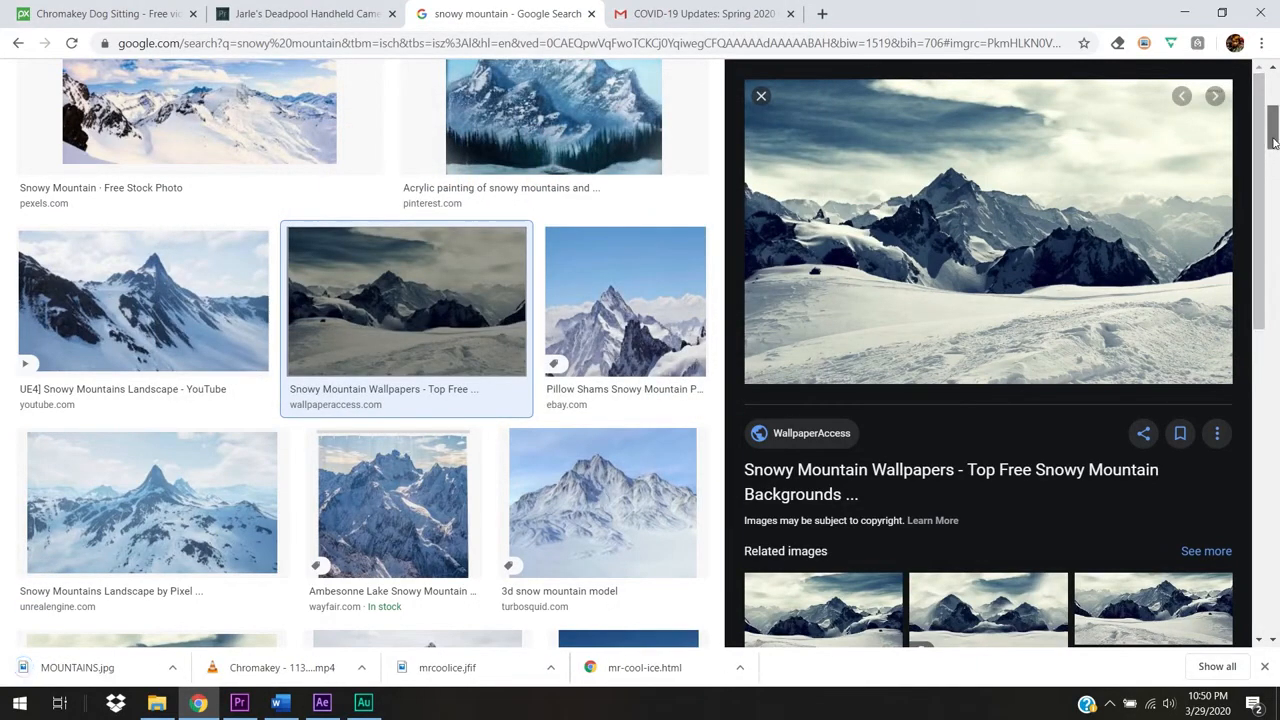
Check the size filter options of the snowy mountain image search and look over the large-size results.
left_click(1272, 82)
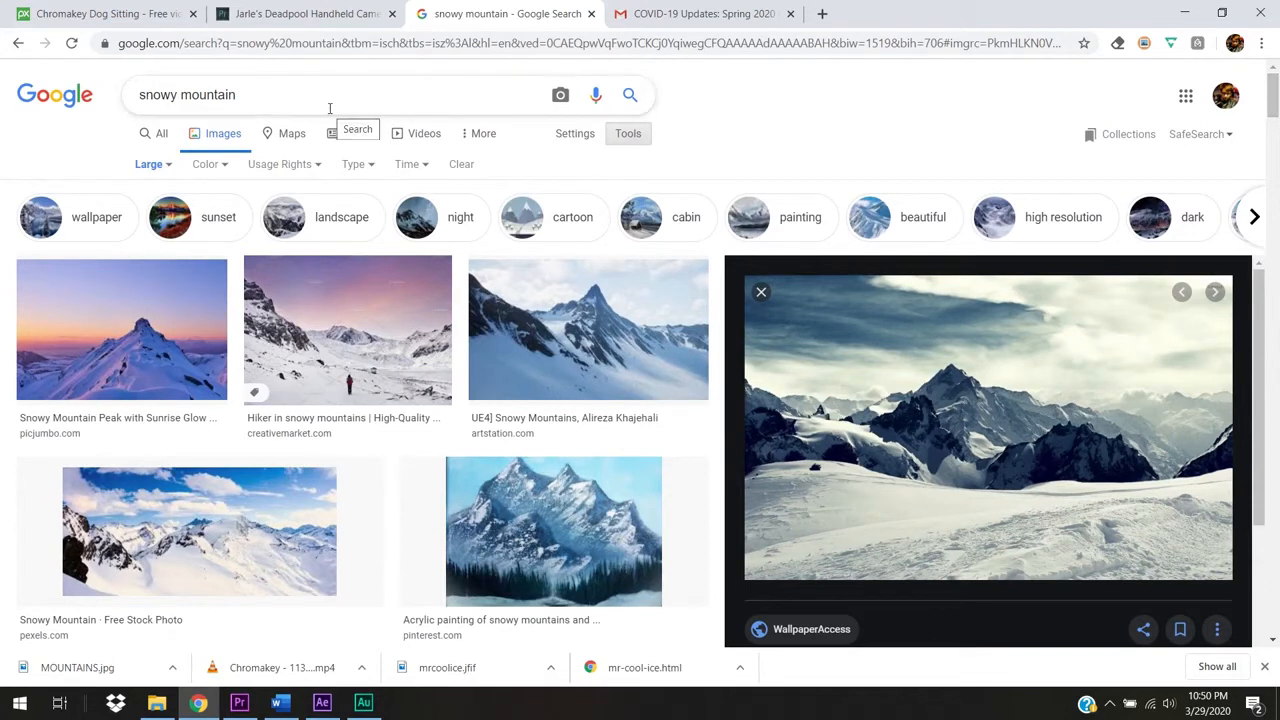
left_click(628, 133)
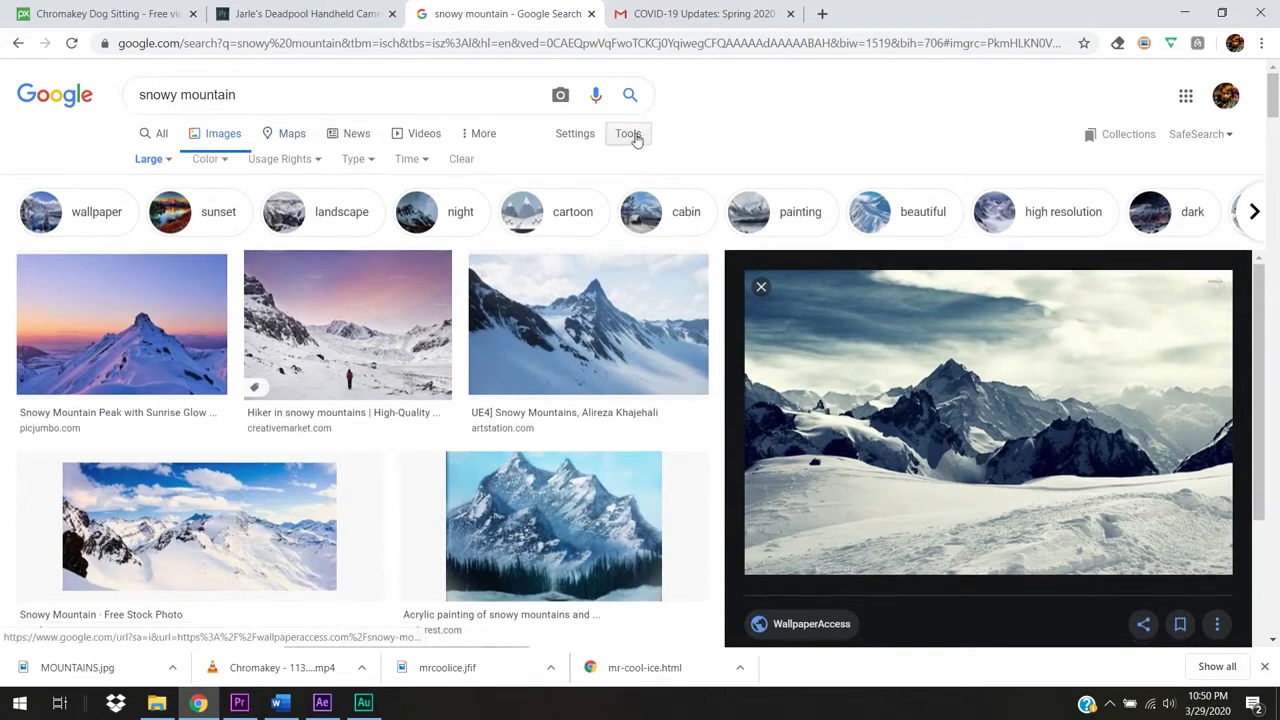
left_click(628, 133)
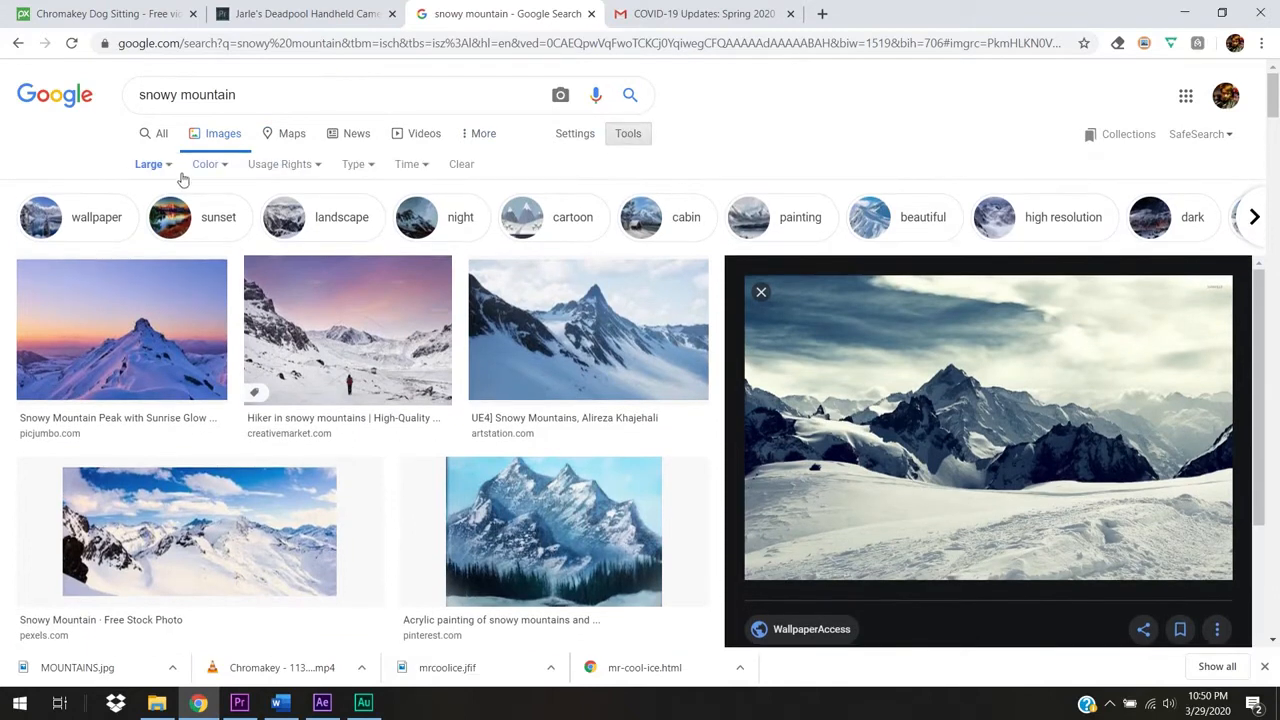
left_click(167, 172)
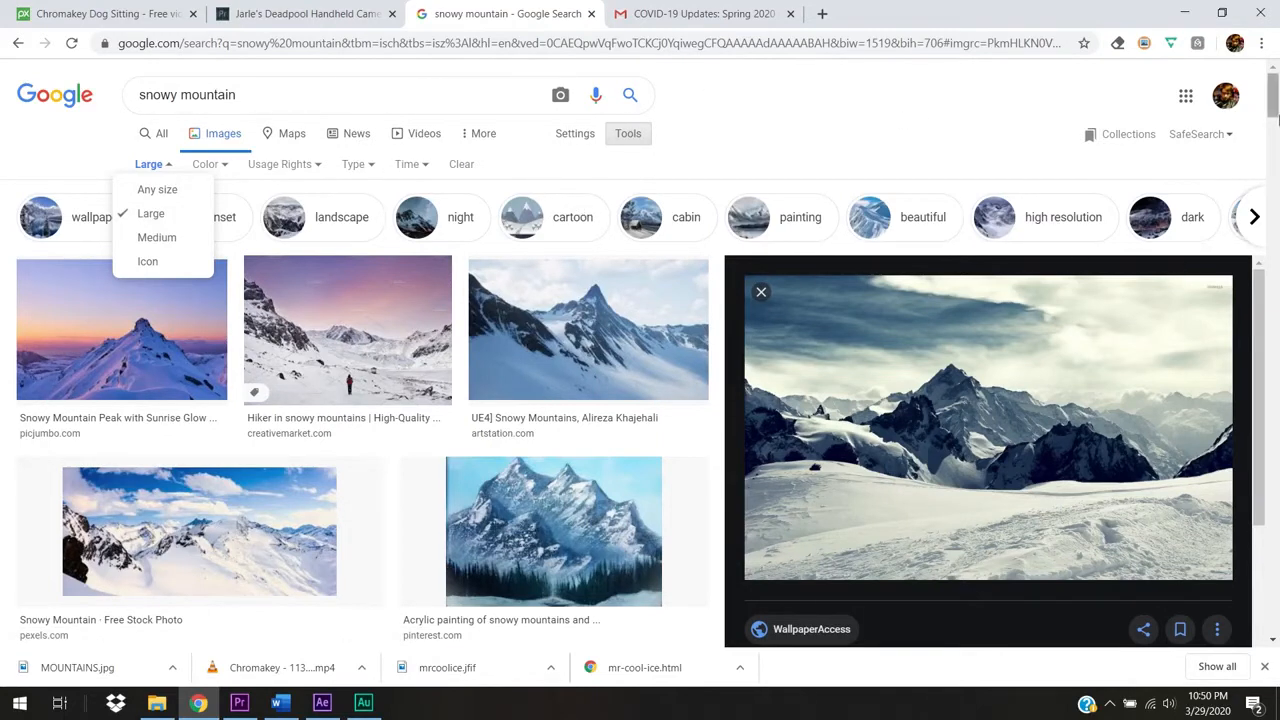
scroll(1273, 118, "down", 1)
scroll(1273, 118, "down", 3)
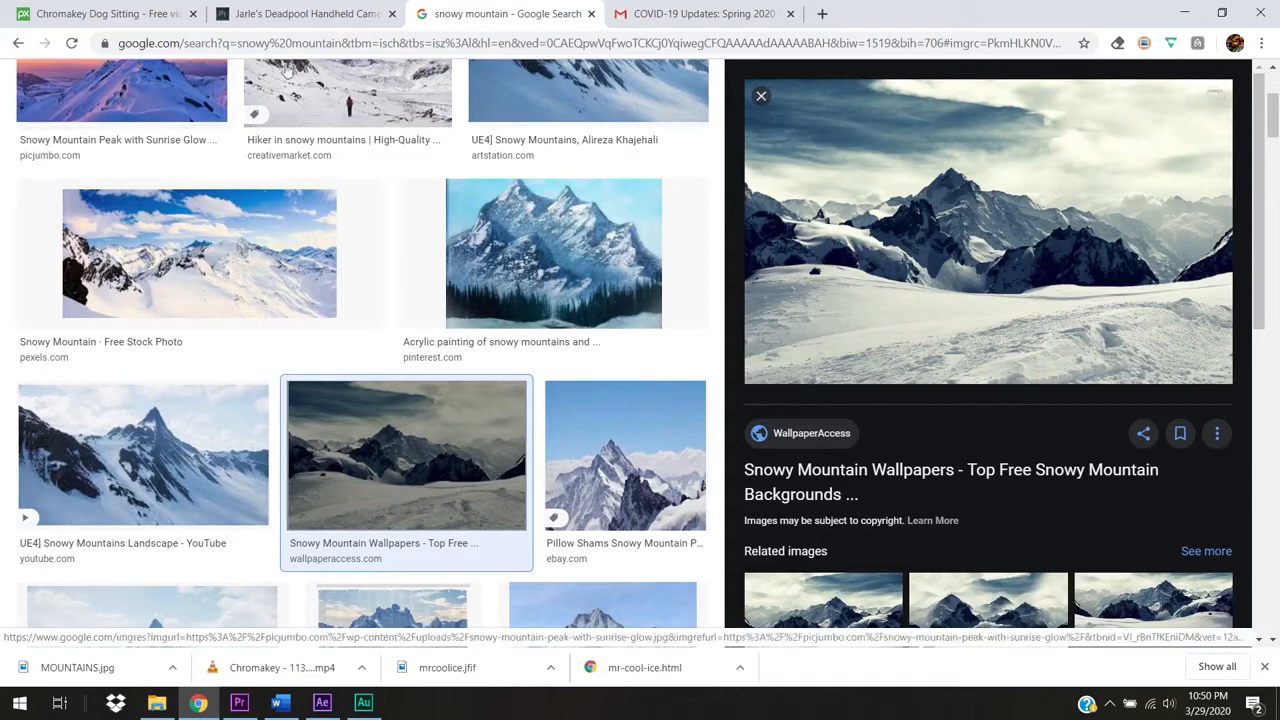
Read through the Deadpool Handheld Camera Presets page and locate the download for the After Effects presets.
left_click(325, 12)
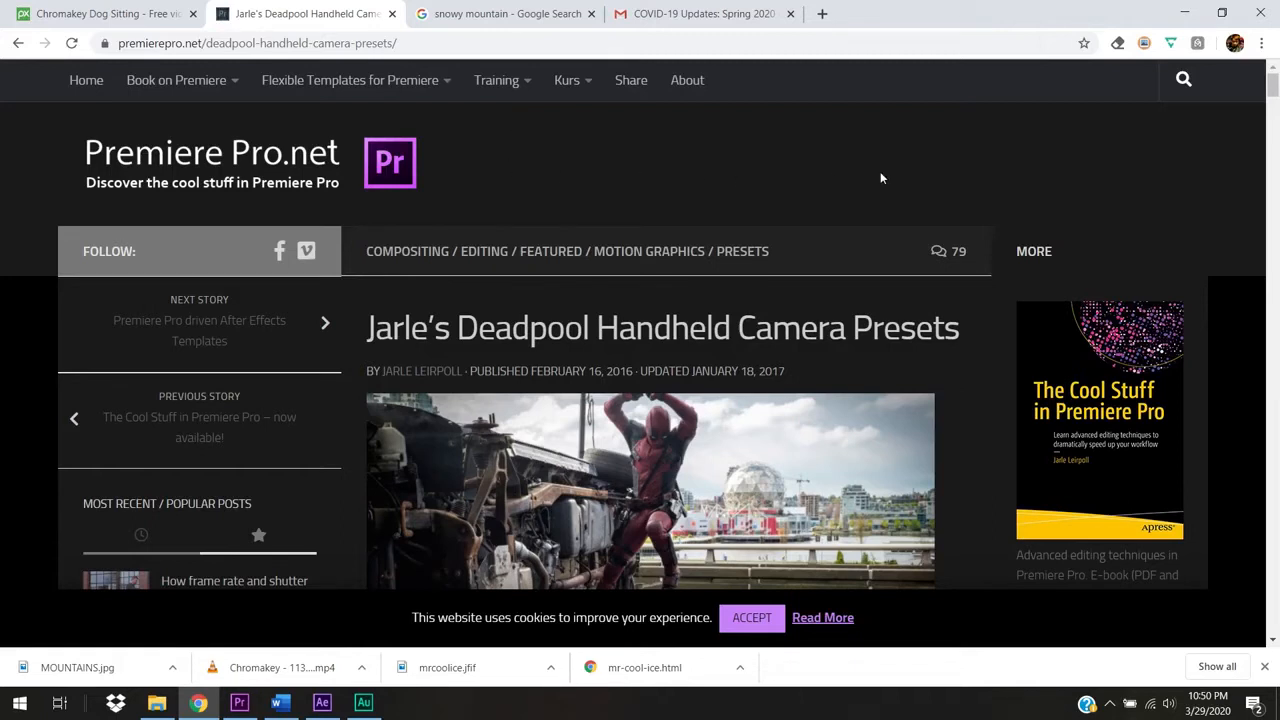
left_click_drag(1274, 90, 1274, 112)
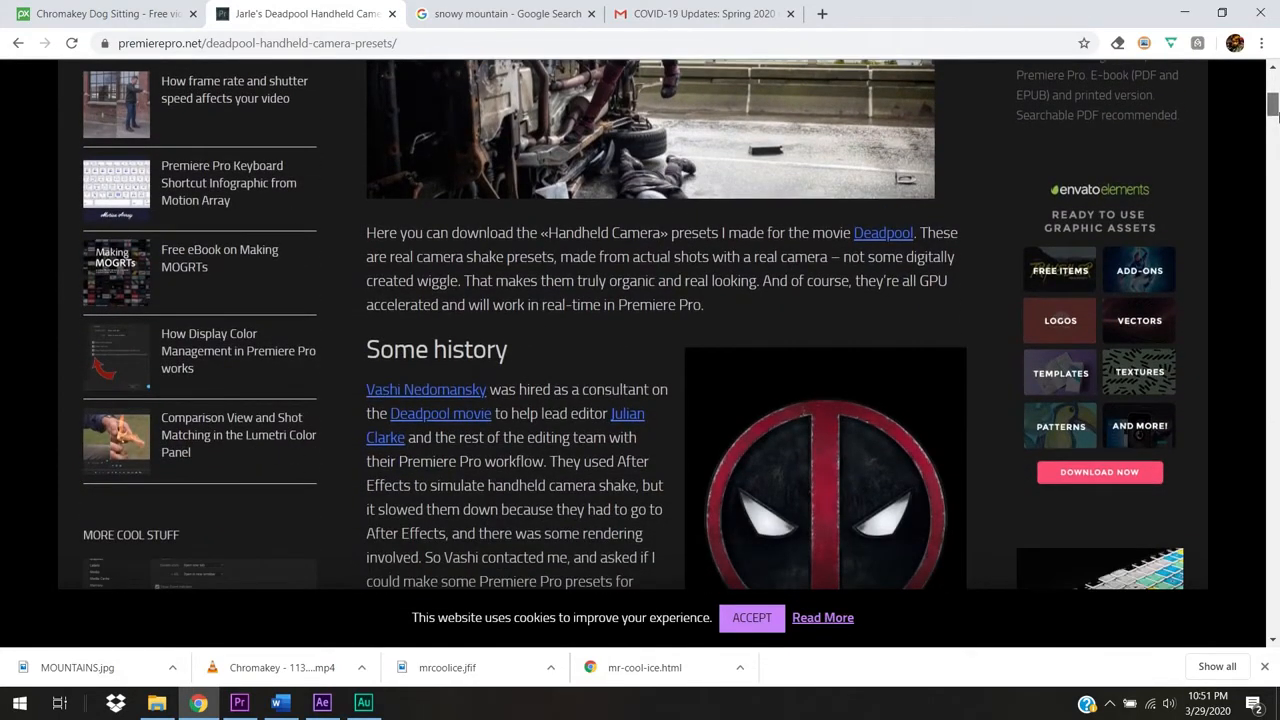
mouse_move(1274, 108)
left_mouse_down()
mouse_move(1273, 88)
mouse_move(1273, 99)
left_mouse_up()
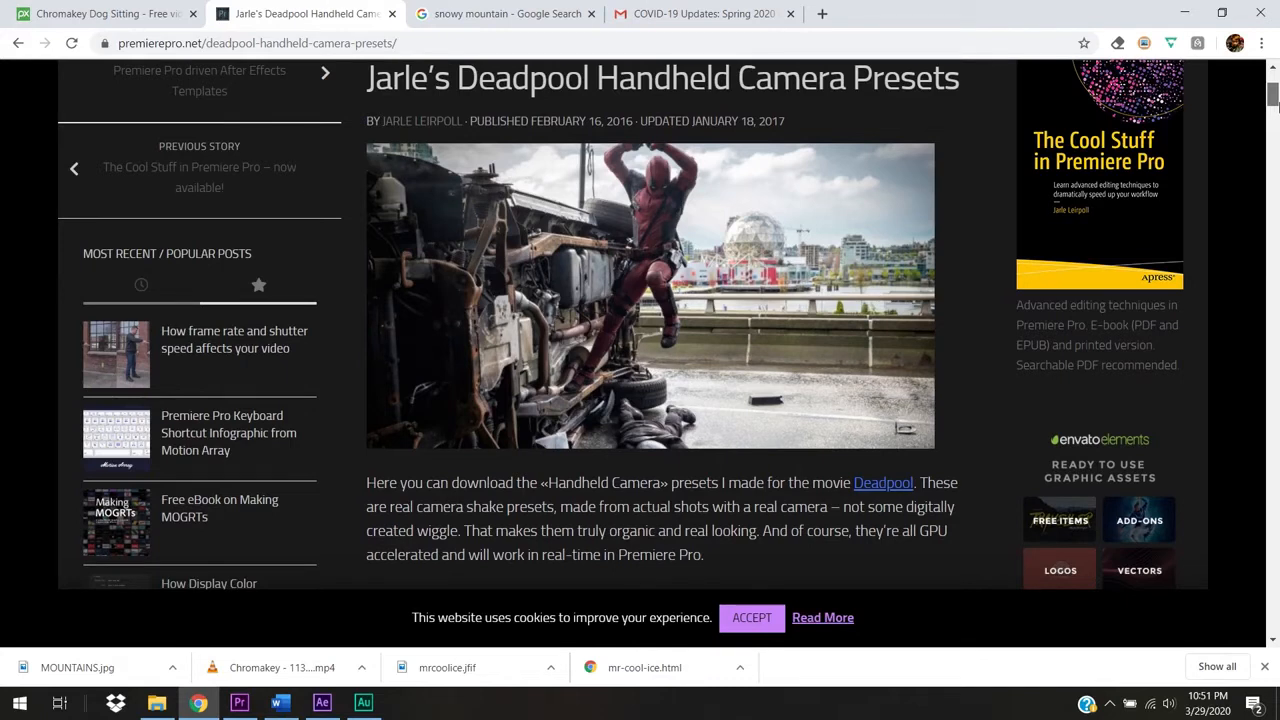
left_click_drag(1274, 100, 1274, 205)
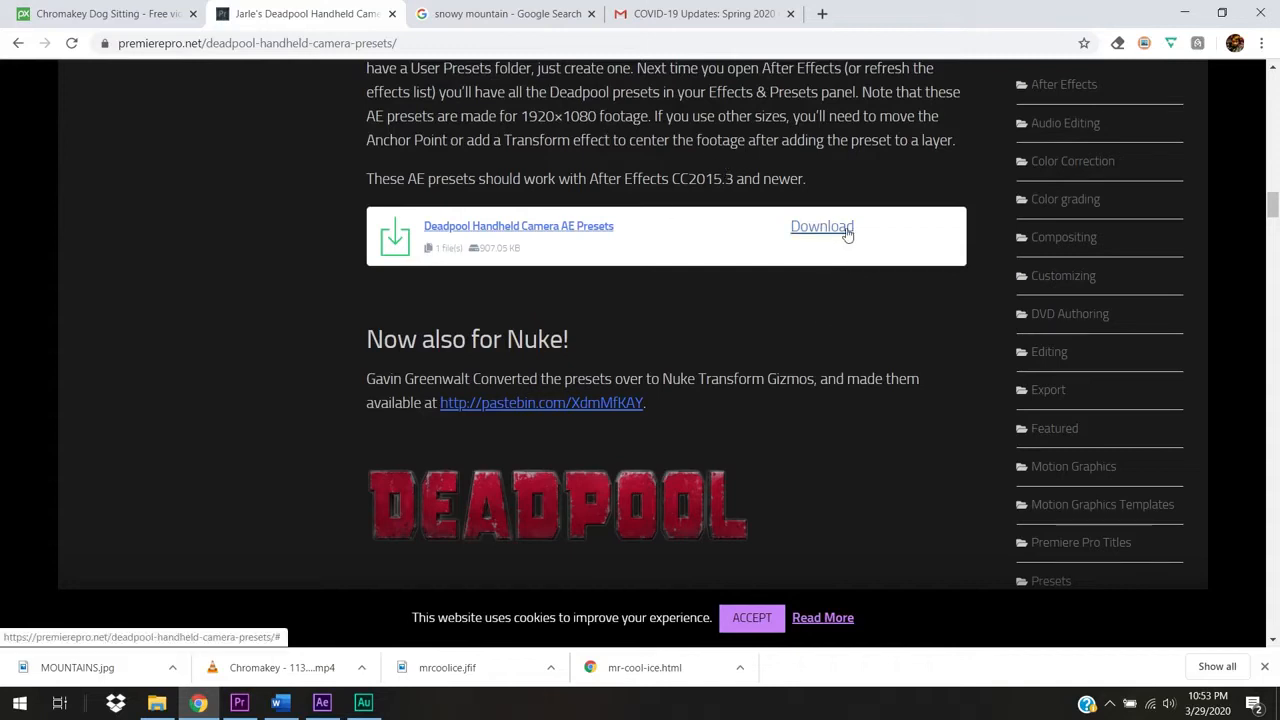
right_click(842, 232)
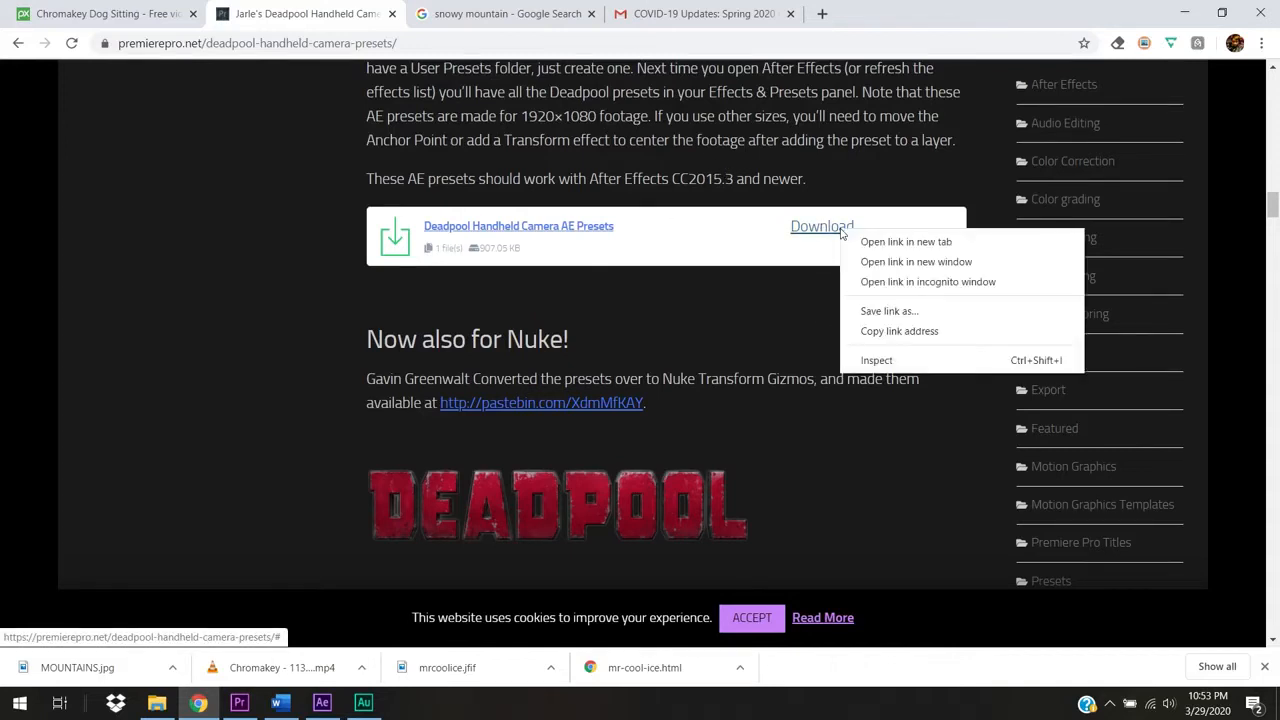
left_click(888, 310)
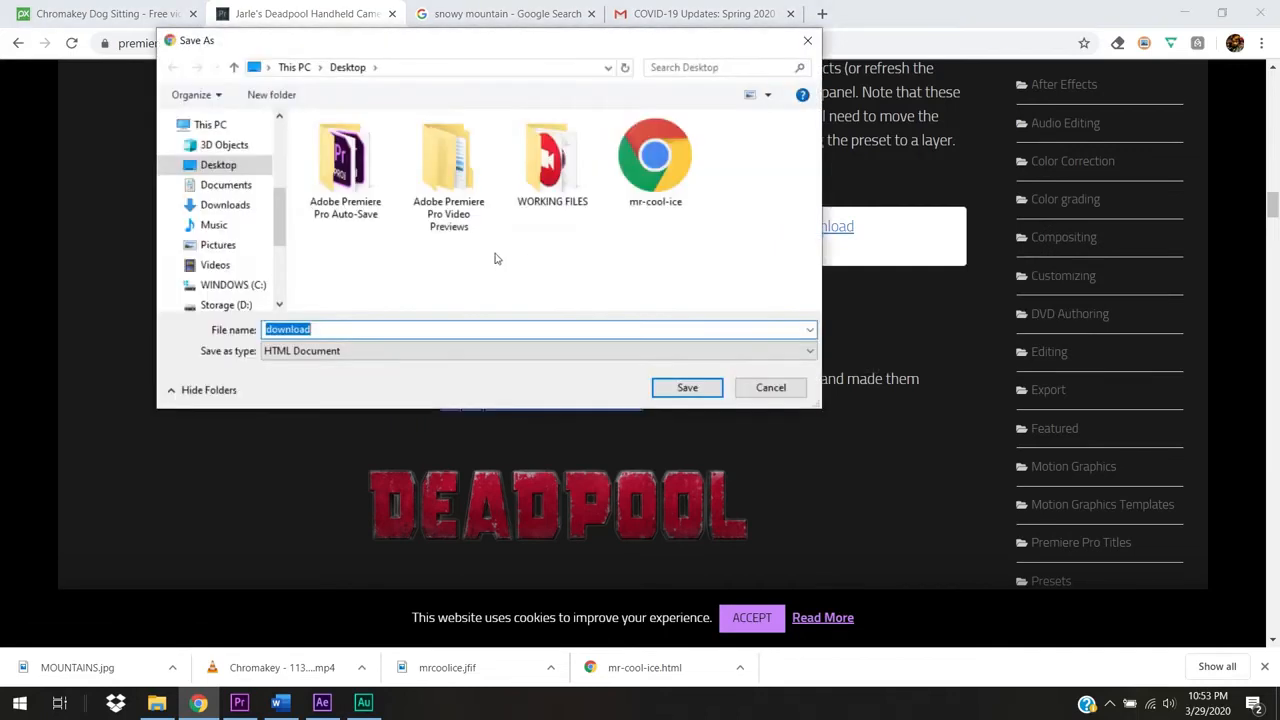
left_click(771, 387)
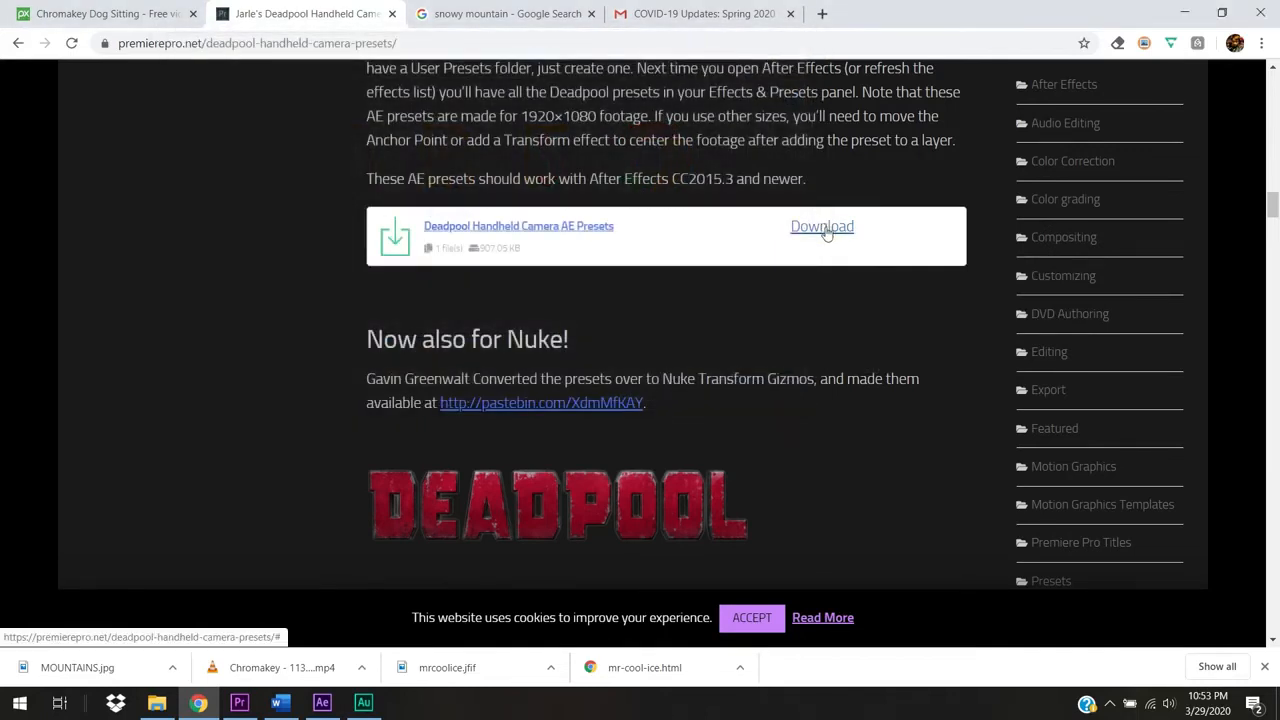
Download the Deadpool Handheld Camera AE Presets and save the Jarles_Handheld_Camera_Presets zip to the Desktop.
left_click(825, 232)
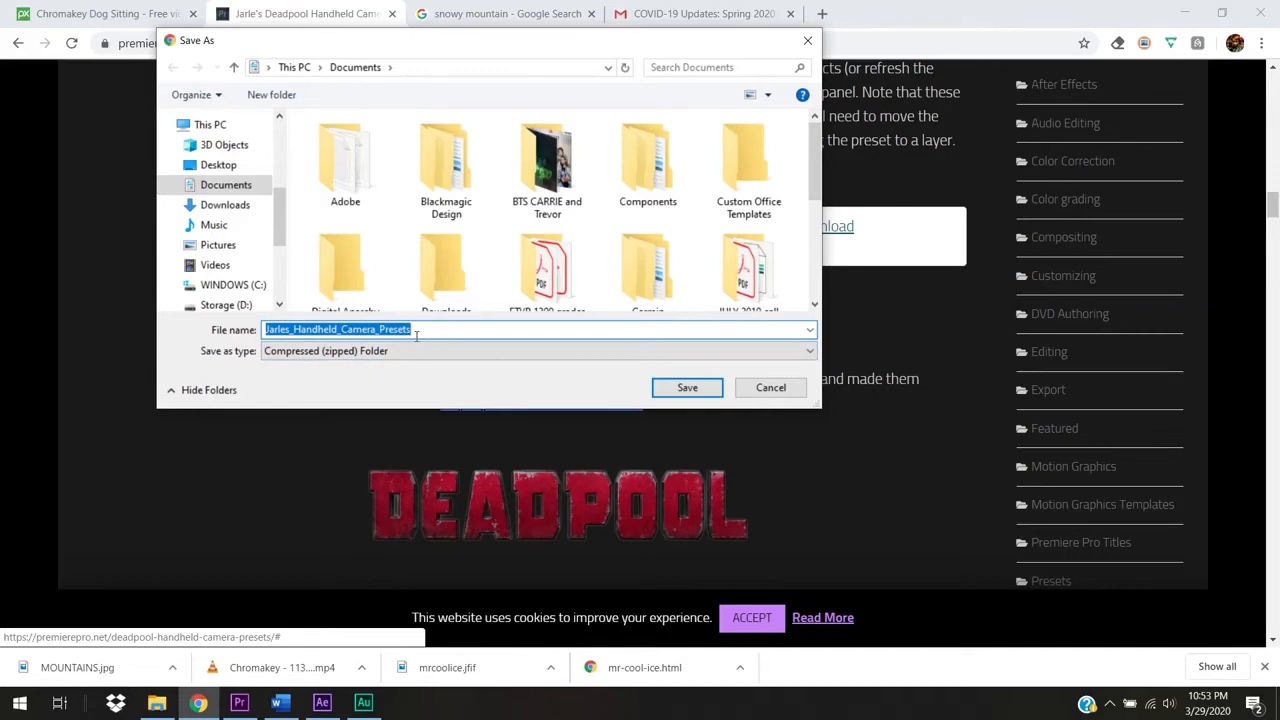
left_click(240, 167)
left_click(446, 333)
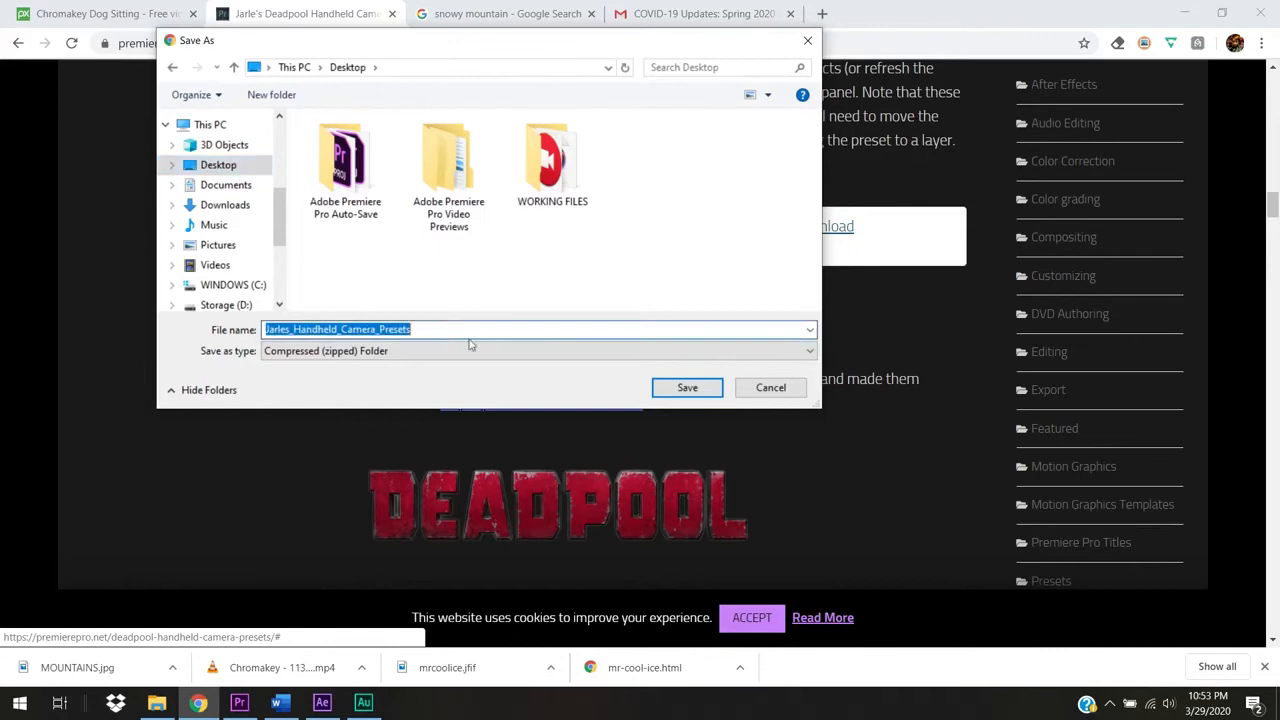
left_click(658, 388)
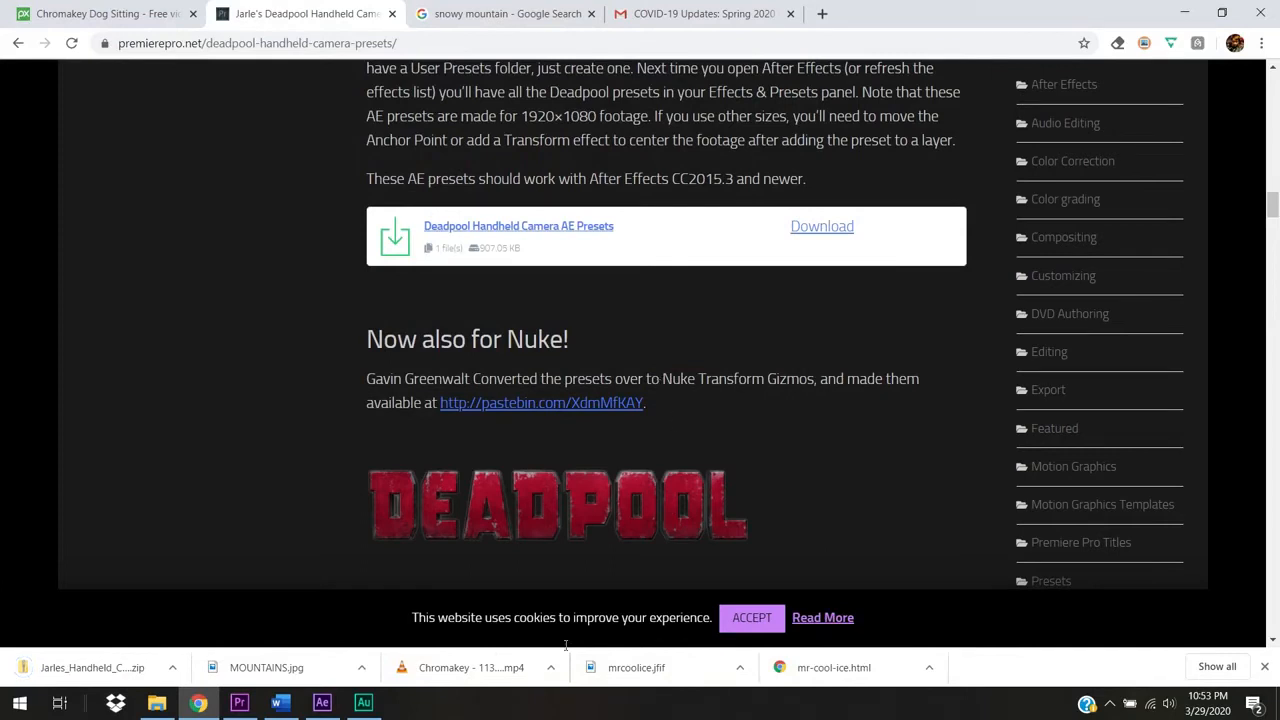
Switch to After Effects and import the MOUNTAINS image from the Desktop into the project.
left_click(333, 705)
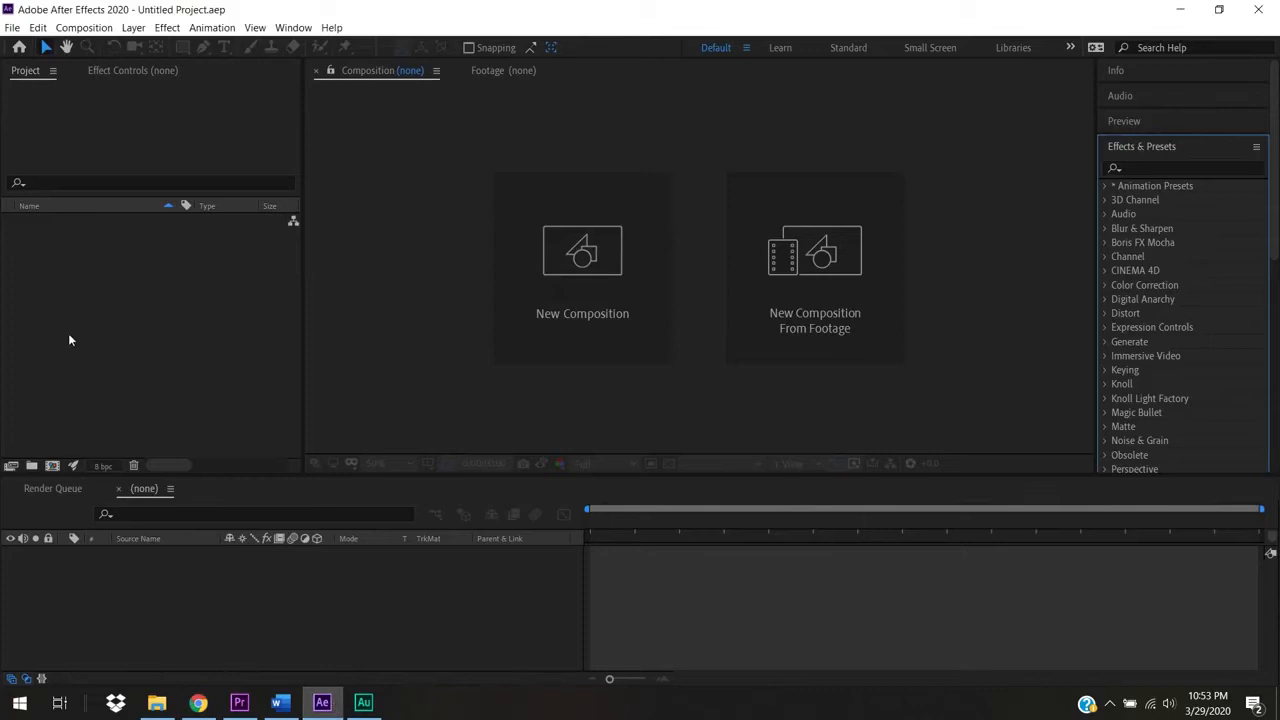
double_click(100, 293)
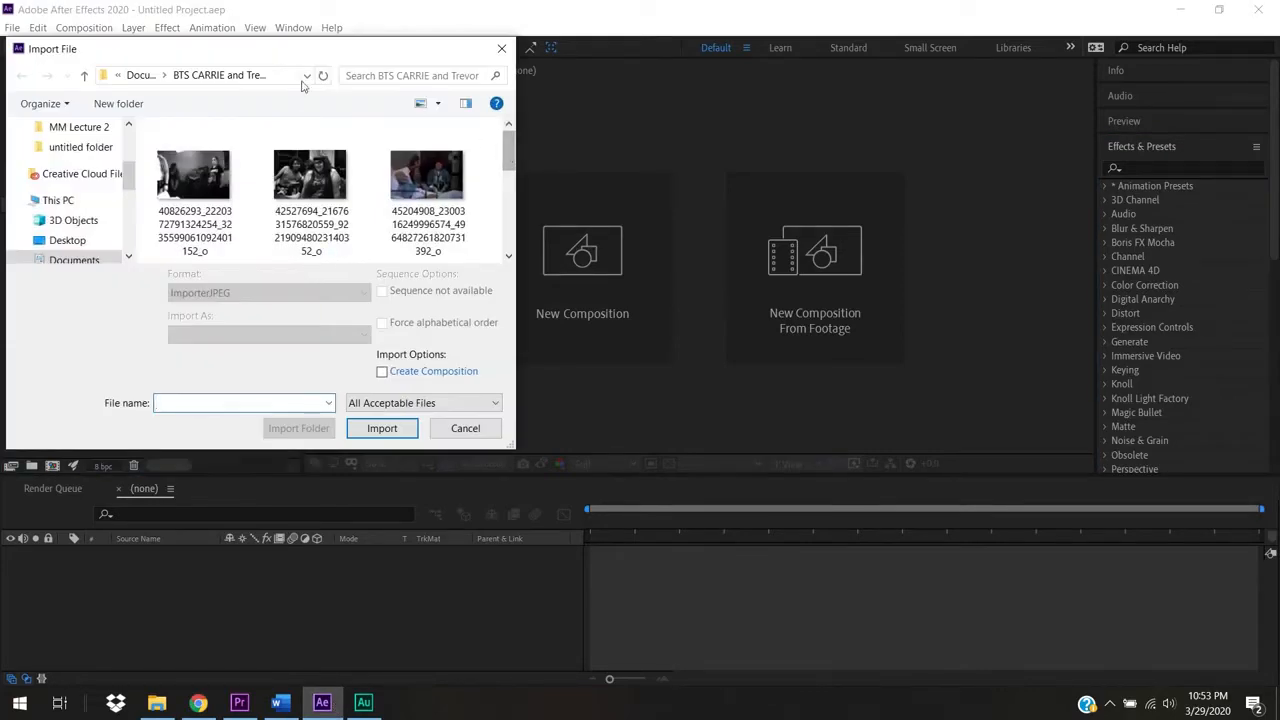
left_click(142, 78)
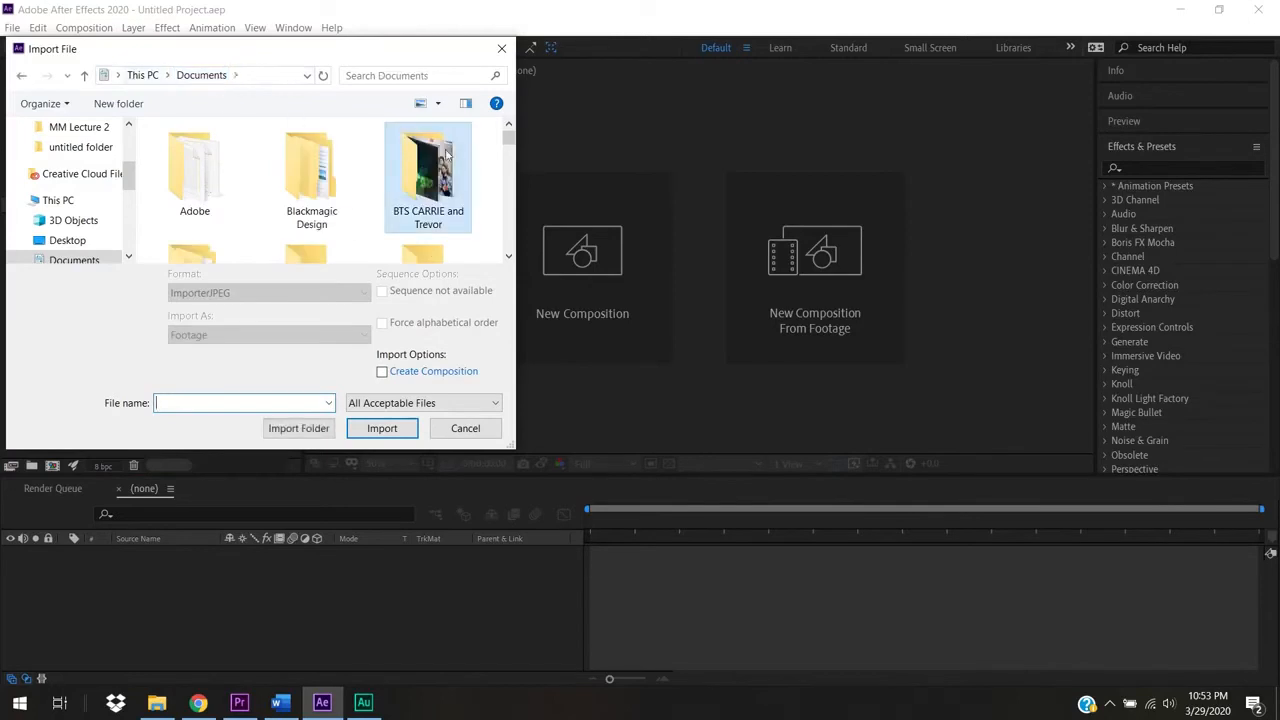
scroll(500, 155, "down", 3)
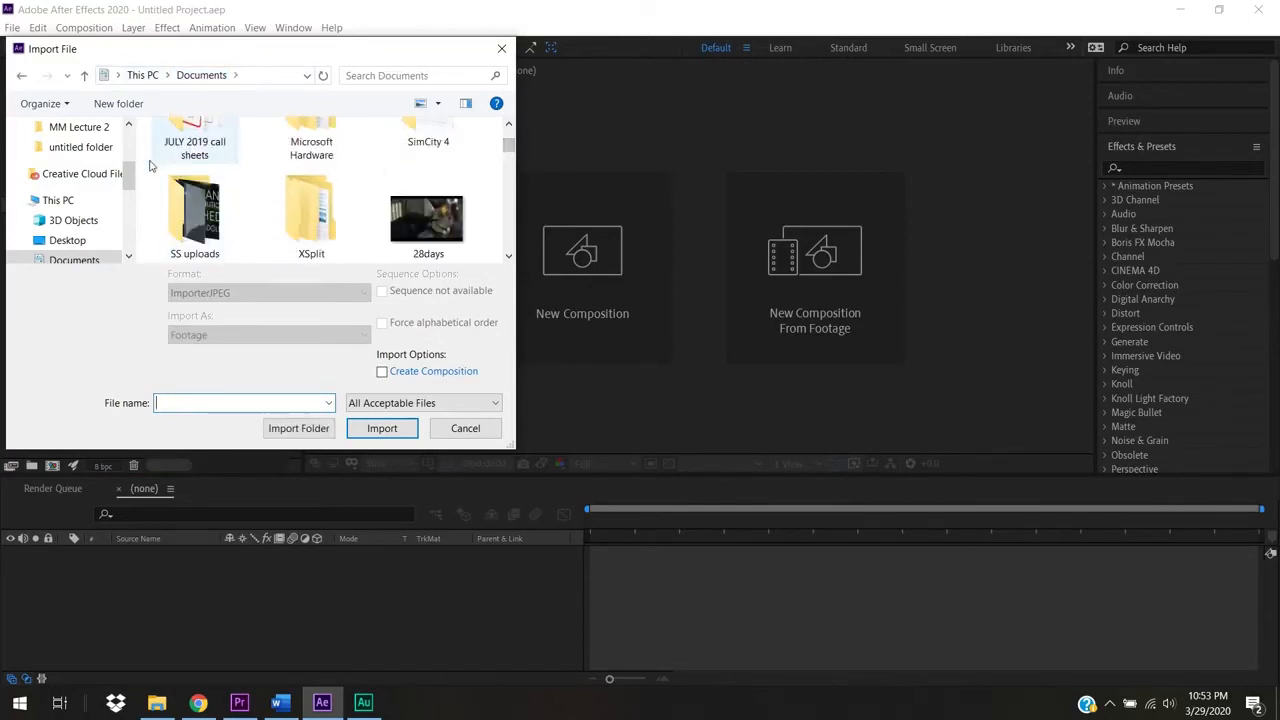
left_click_drag(130, 175, 130, 143)
left_click(65, 159)
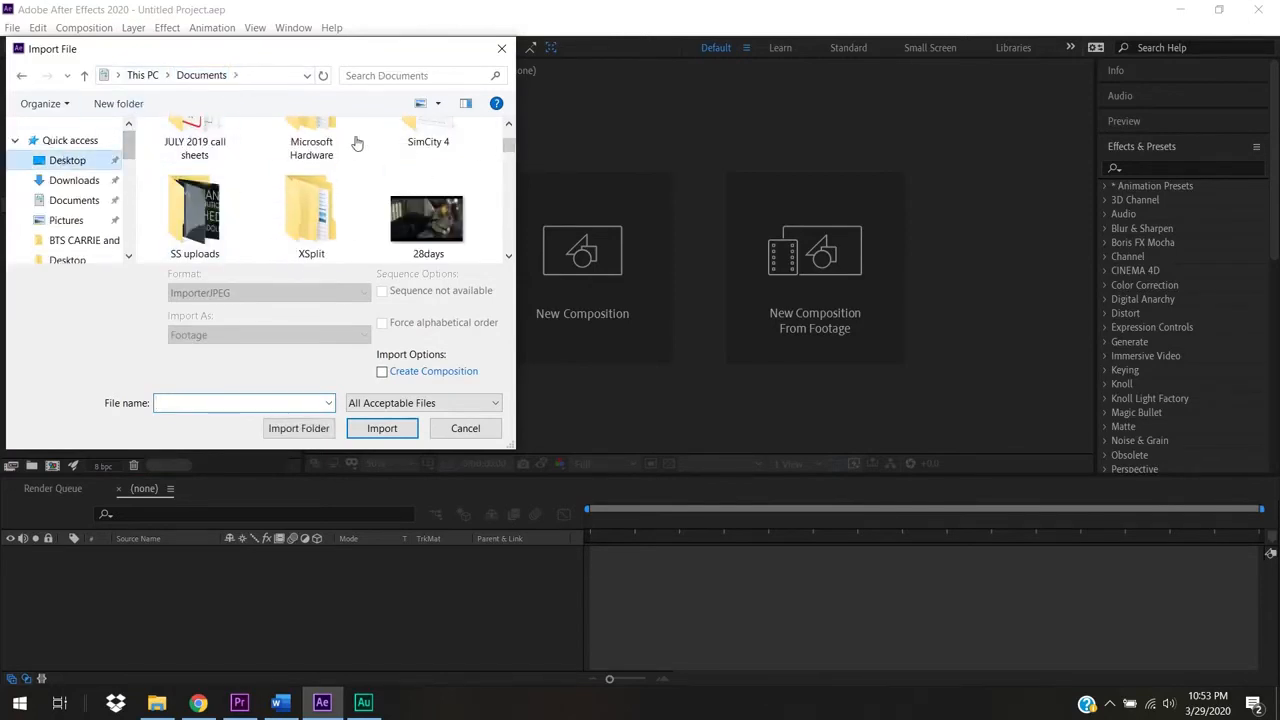
left_click_drag(508, 150, 521, 215)
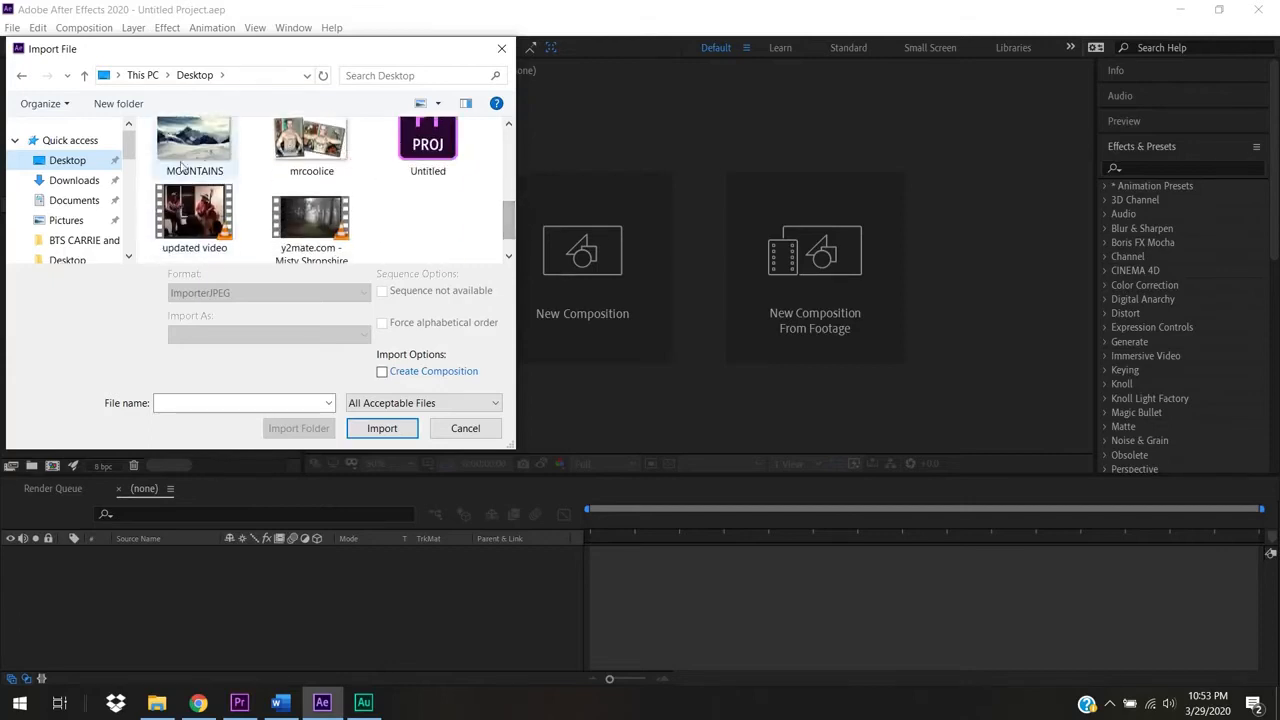
left_click(193, 142)
left_click(397, 425)
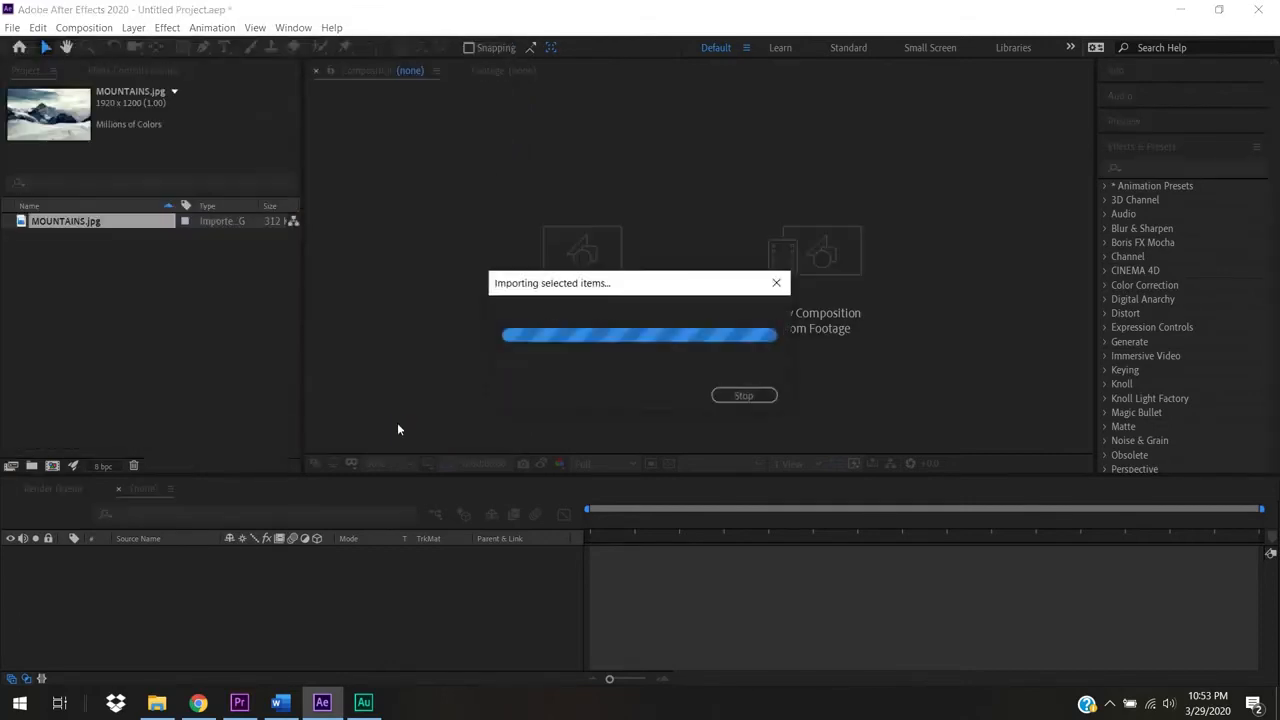
Import the Chromakey - 11342 dog clip from the Documents folder into the project.
left_click(140, 300)
double_click(141, 303)
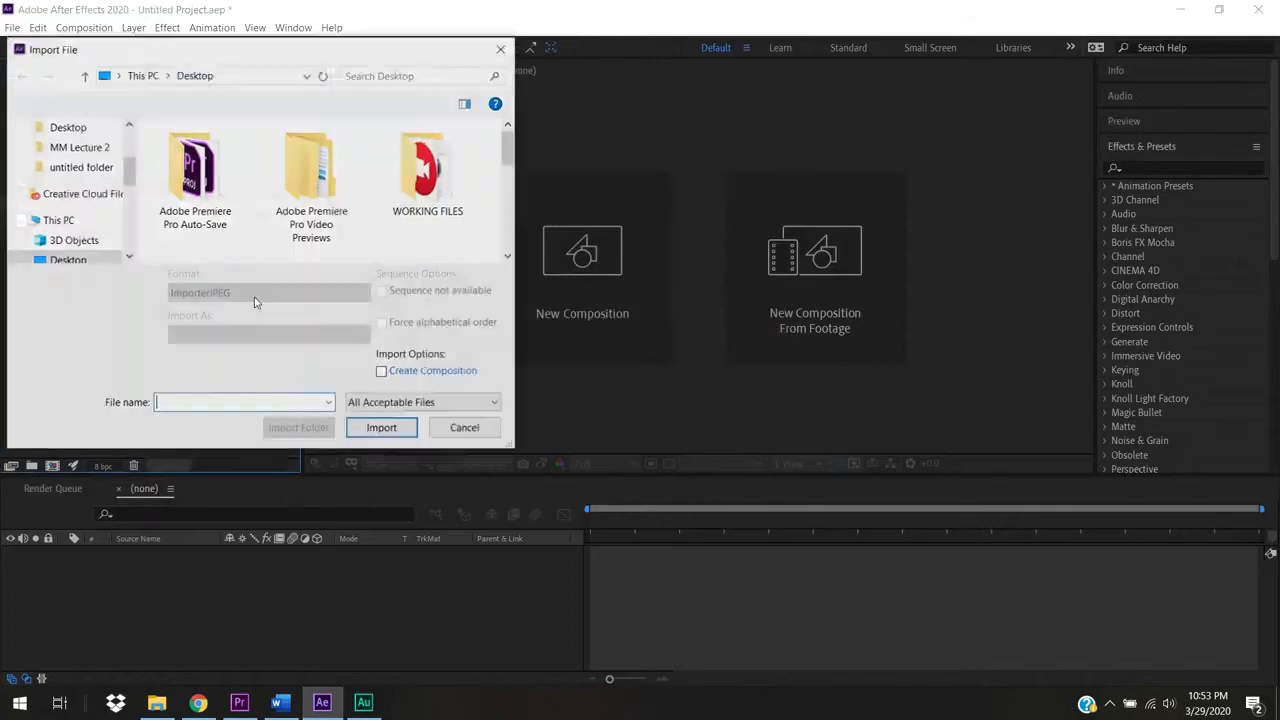
left_click_drag(509, 170, 511, 248)
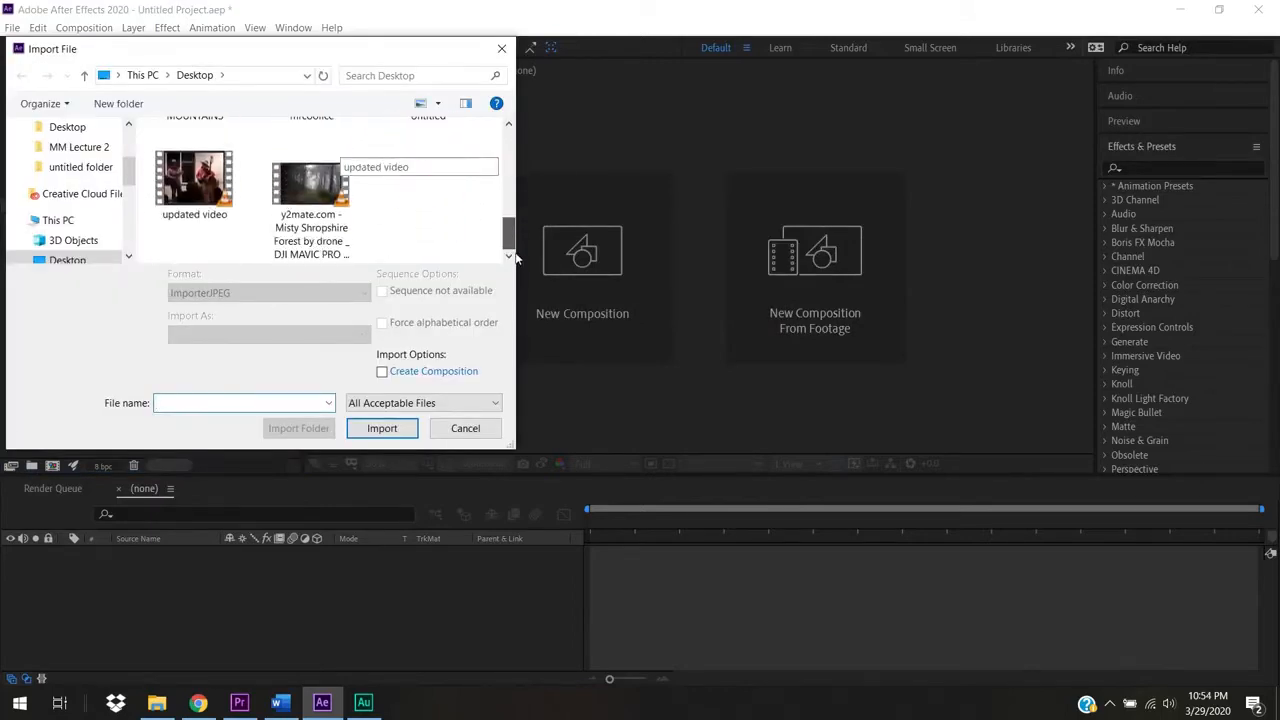
scroll(130, 180, "down", 3)
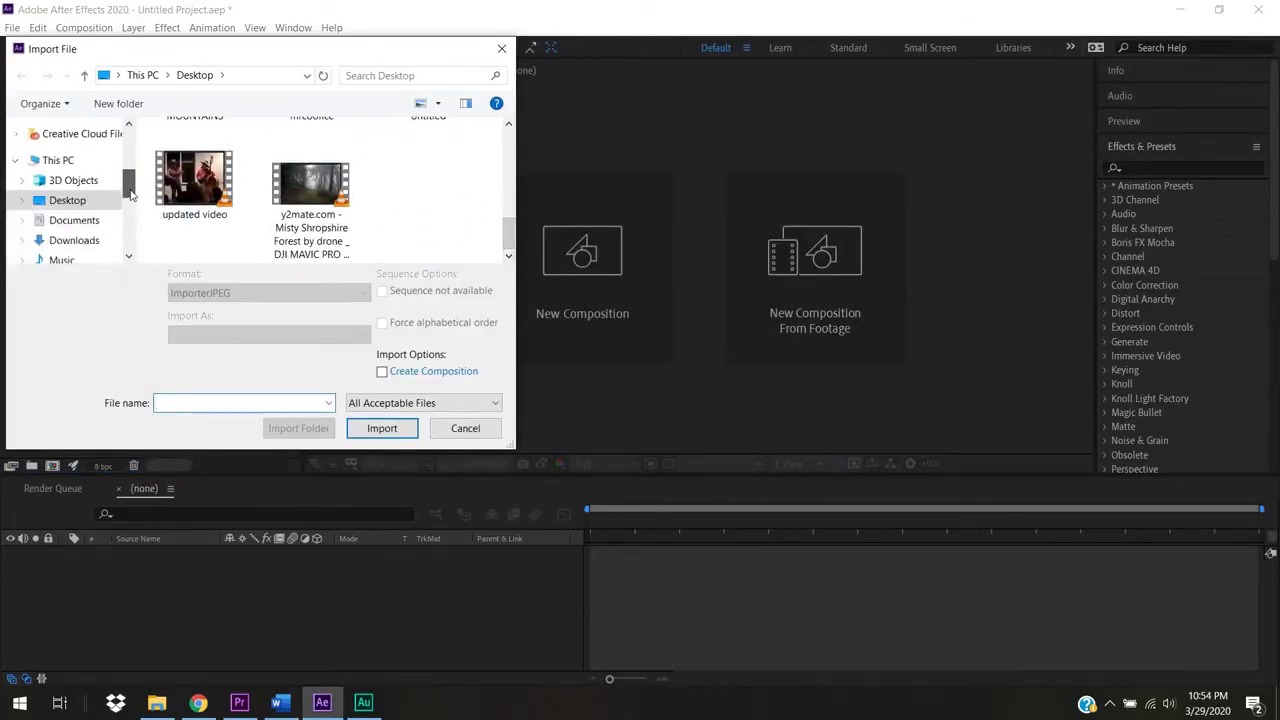
left_click(86, 167)
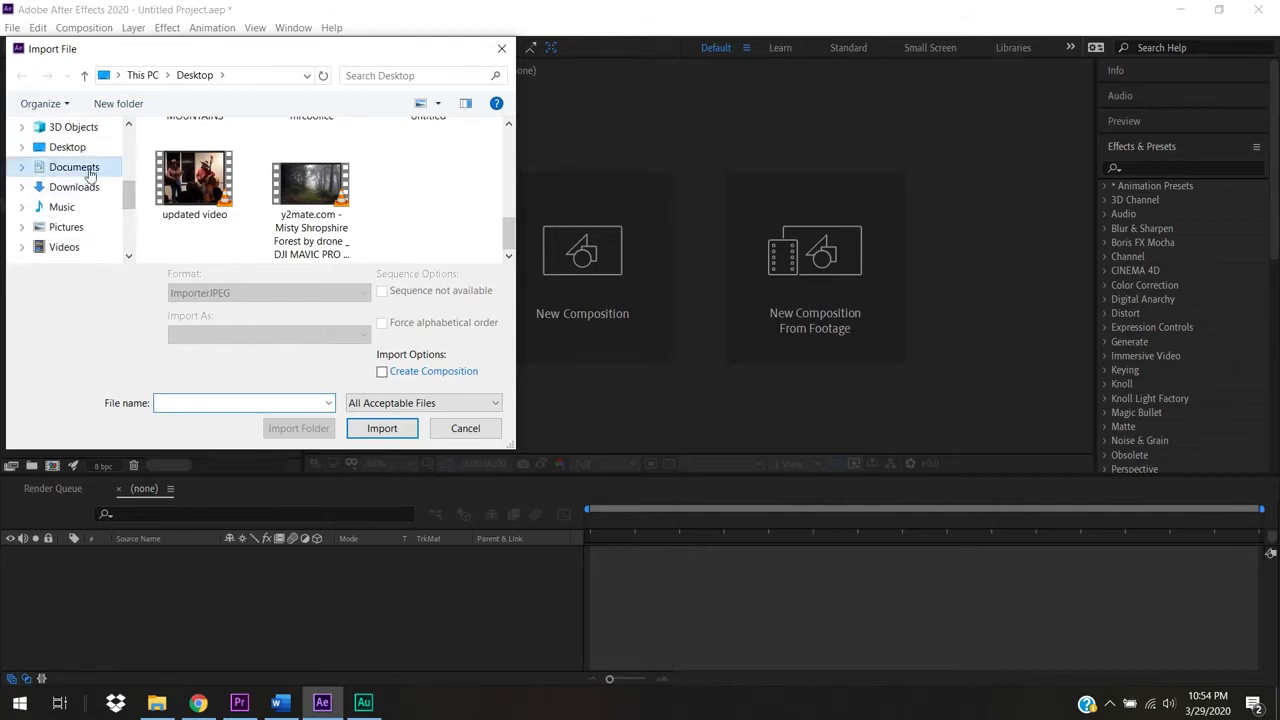
left_click_drag(510, 147, 516, 168)
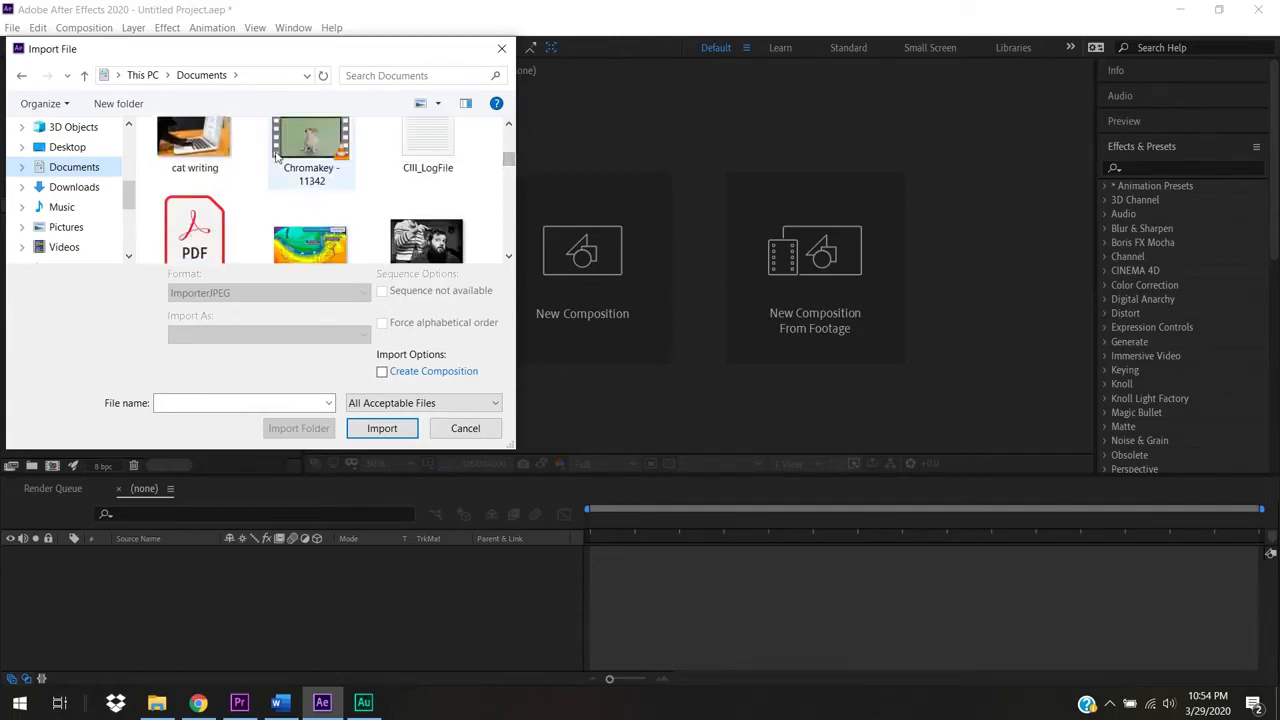
left_click(311, 150)
left_click(382, 428)
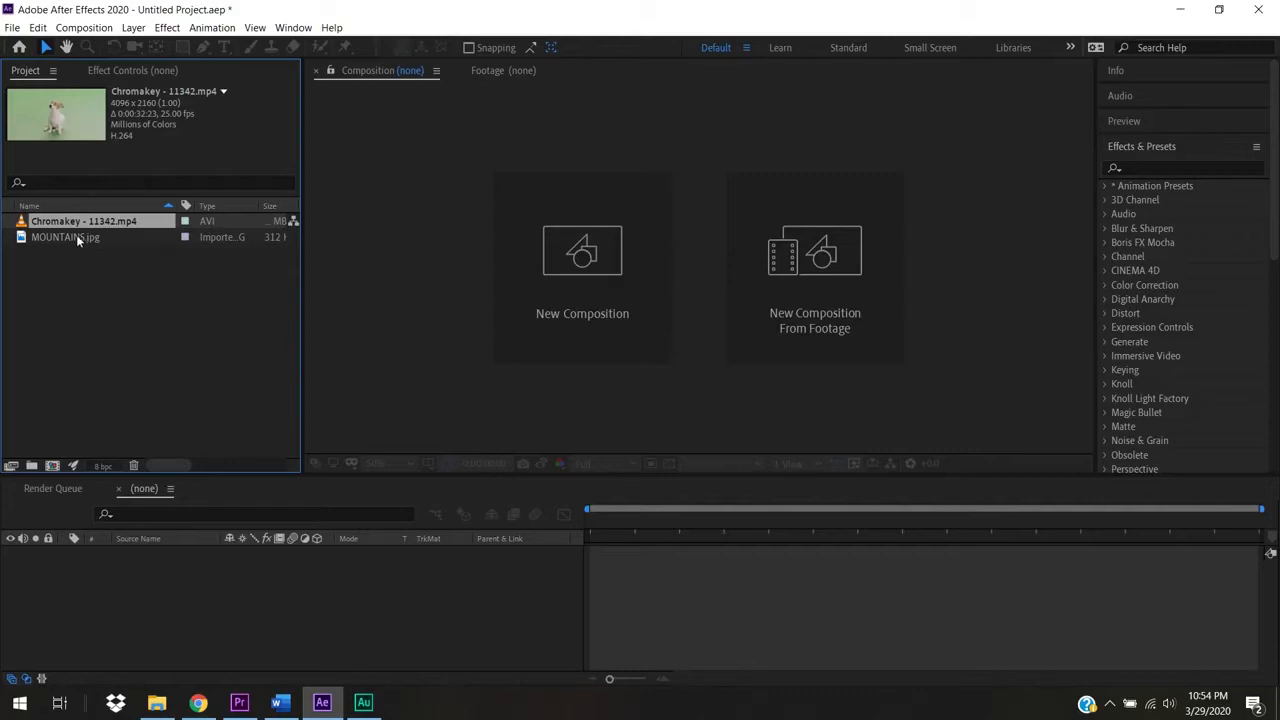
Compare the dimensions of the two imported items and create a composition from MOUNTAINS.jpg.
left_click(106, 243)
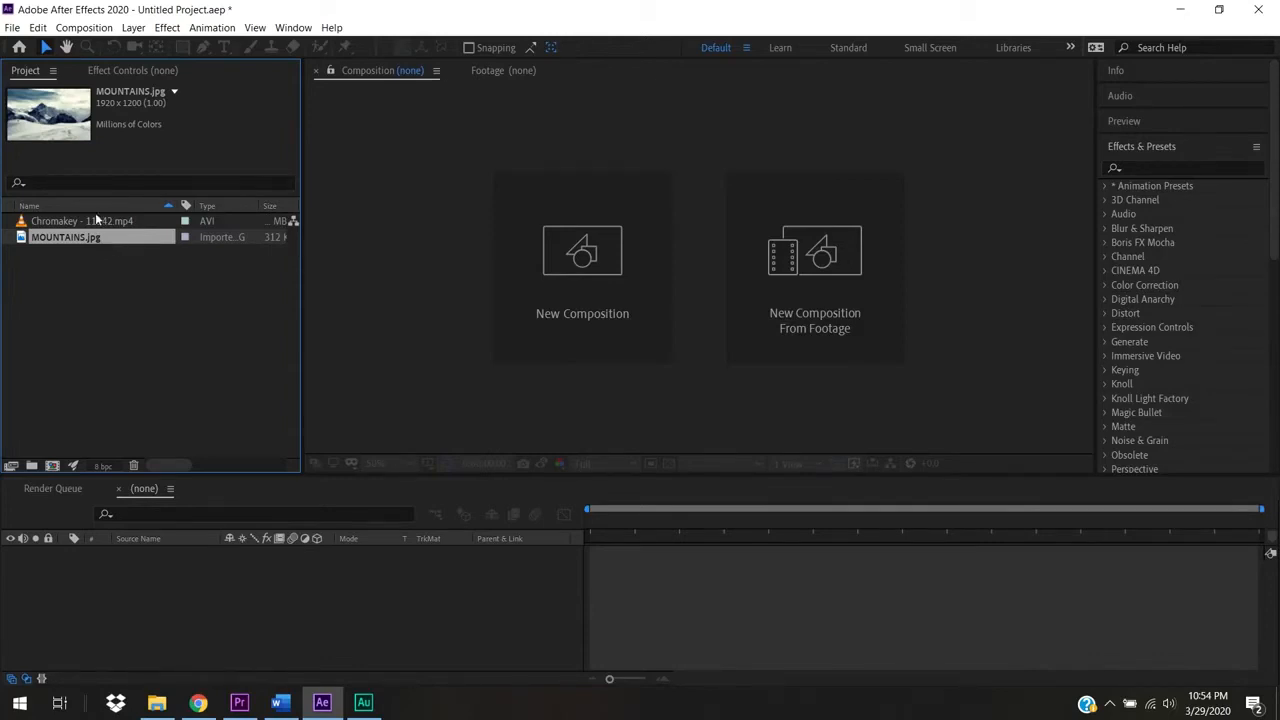
left_click(104, 223)
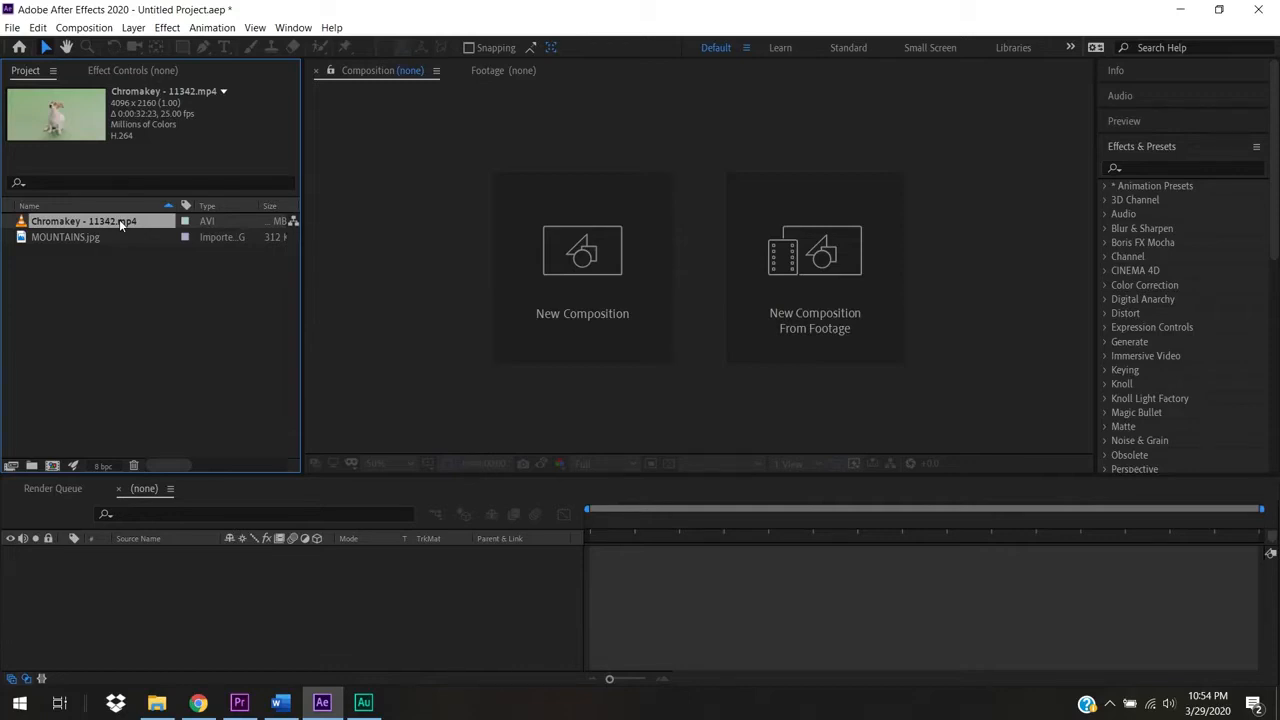
left_click(56, 241)
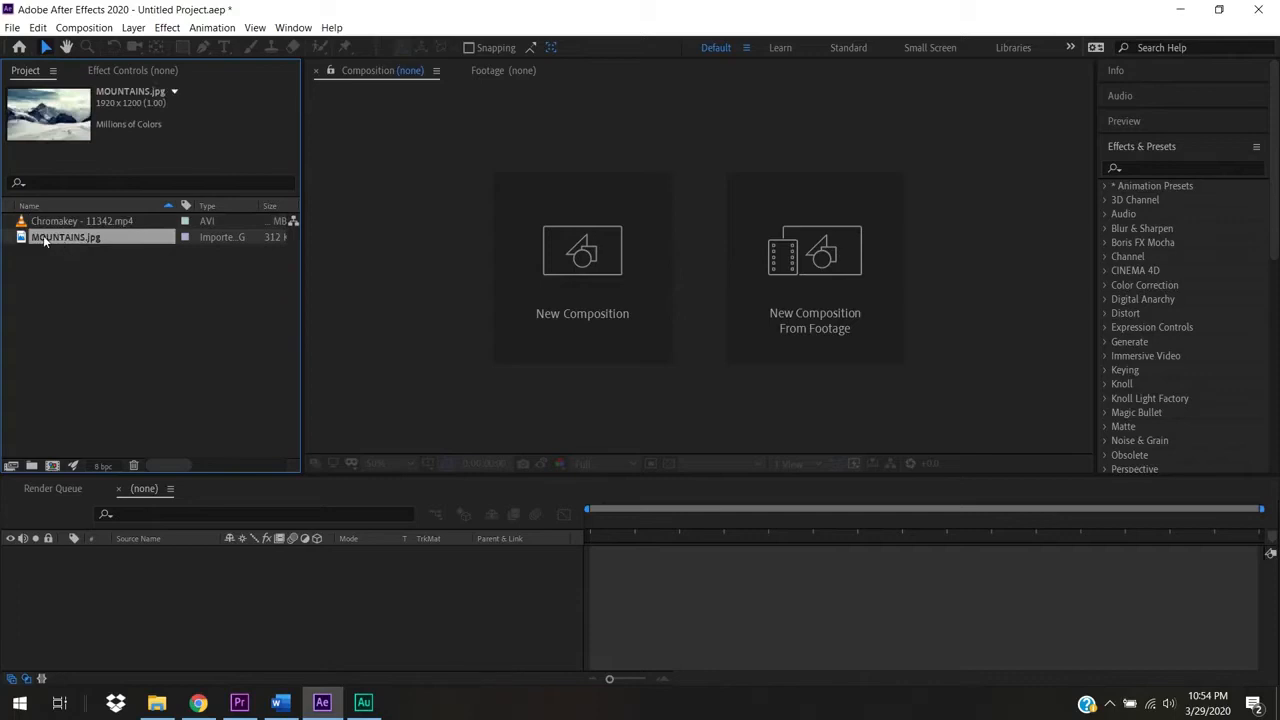
left_click_drag(36, 241, 53, 463)
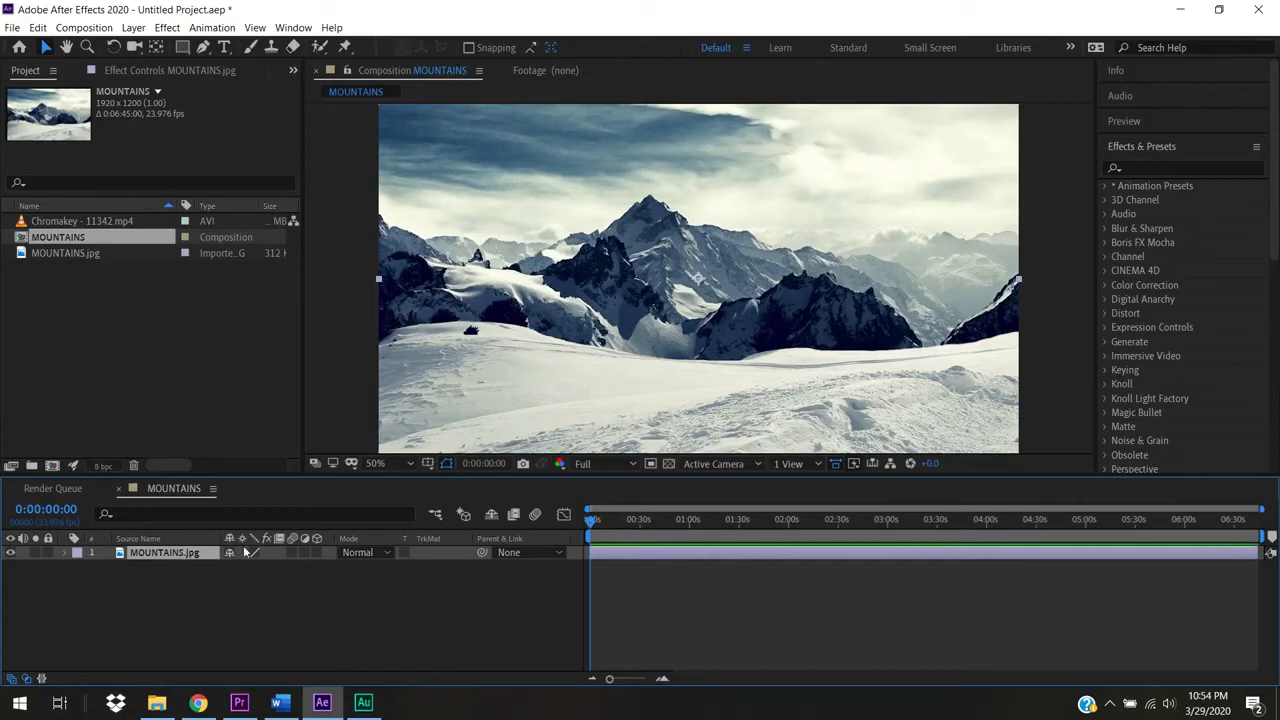
Rename the MOUNTAINS.jpg layer as BG.
key("Return")
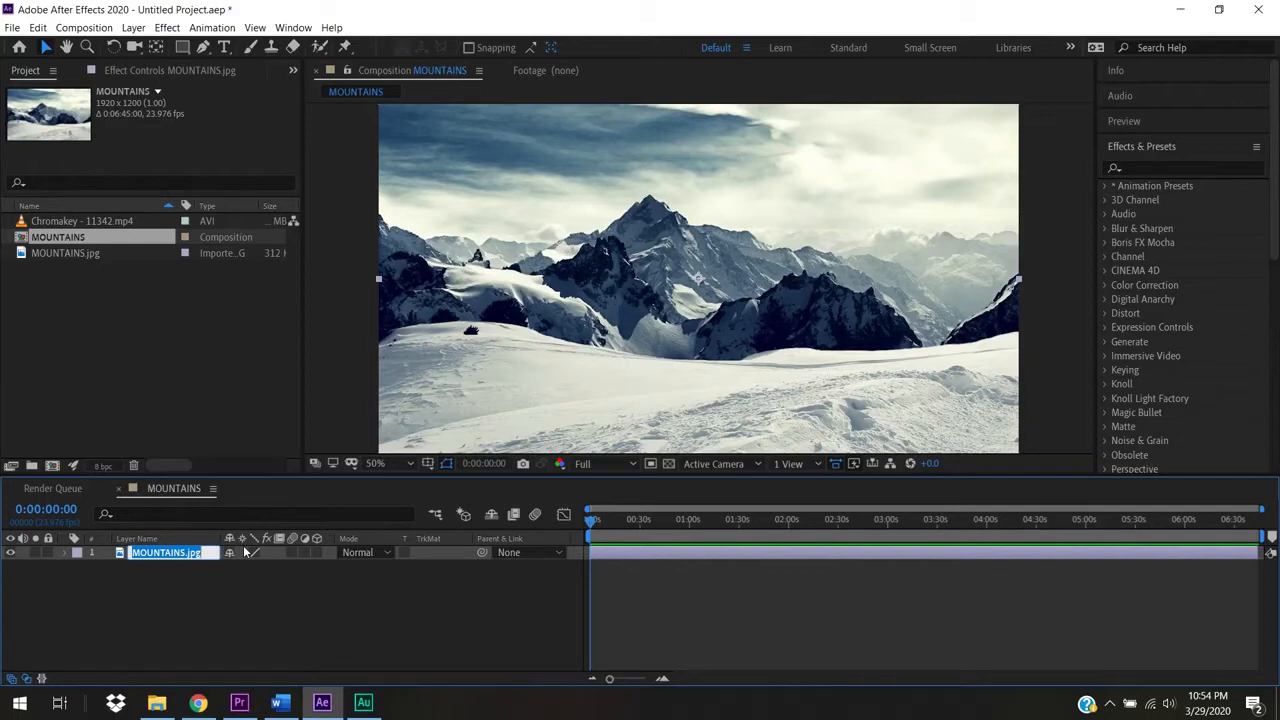
type("BG")
left_click(233, 597)
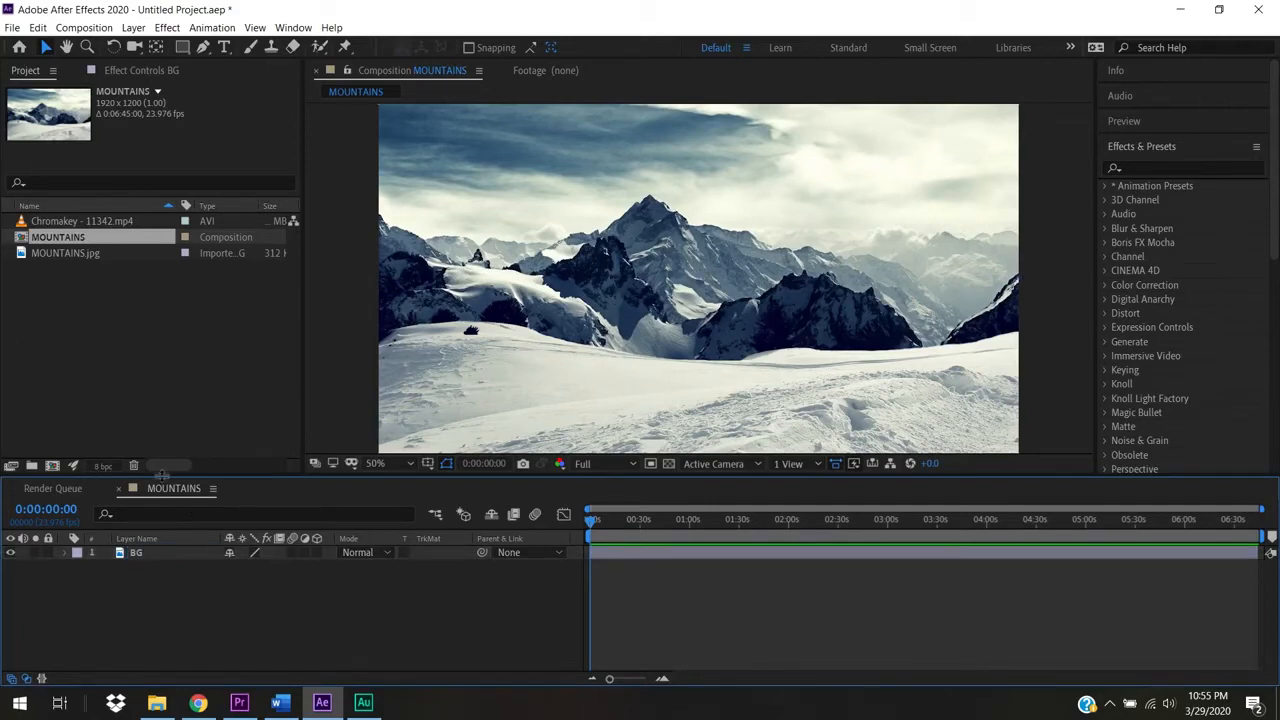
Place the Chromakey - 11342.mp4 clip above the BG layer and scale it to 47%.
left_click(96, 279)
left_click_drag(74, 218, 153, 547)
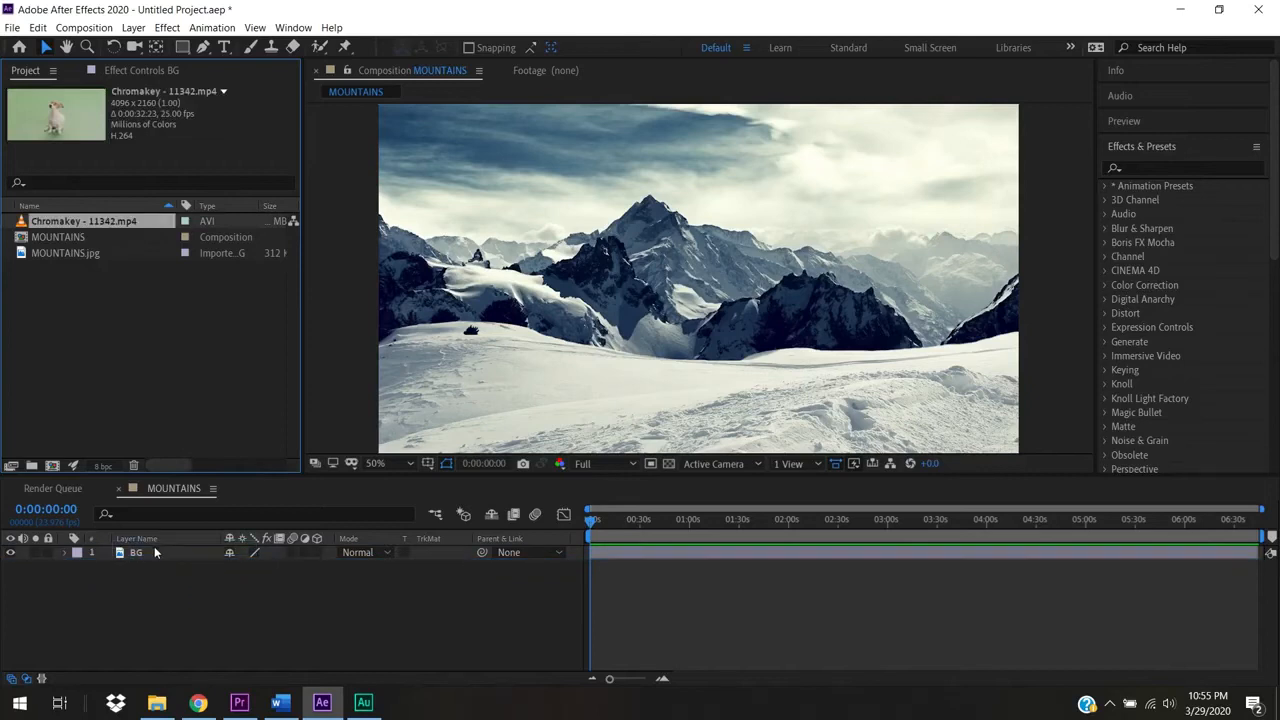
left_click_drag(69, 219, 149, 551)
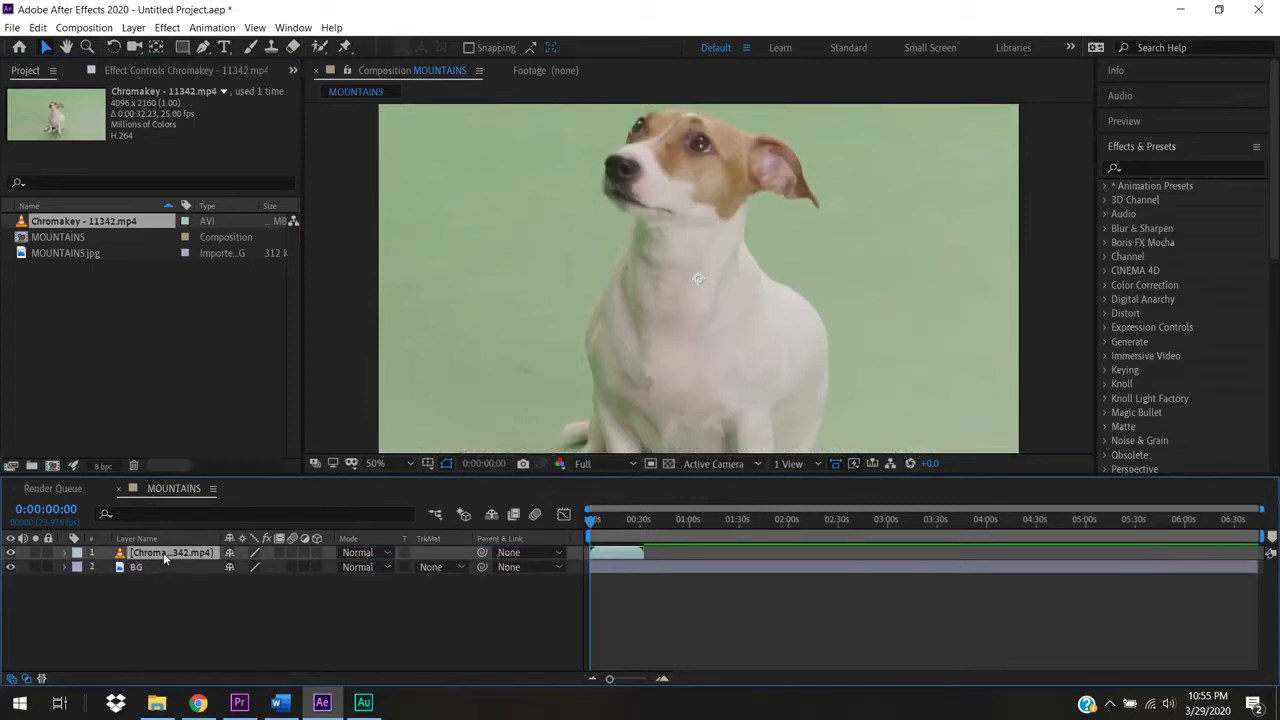
key("s")
left_click_drag(250, 567, 200, 567)
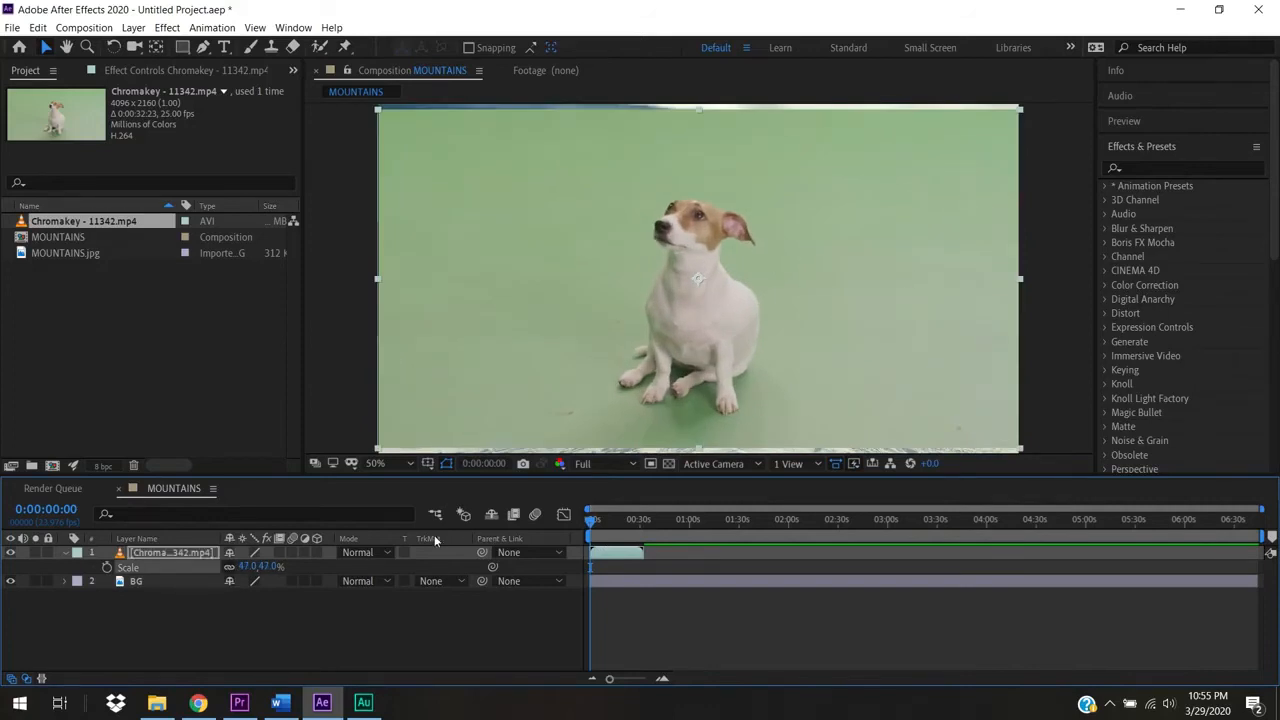
Play back the first seconds of the composition to check the dog's movement and the green screen.
left_click(329, 630)
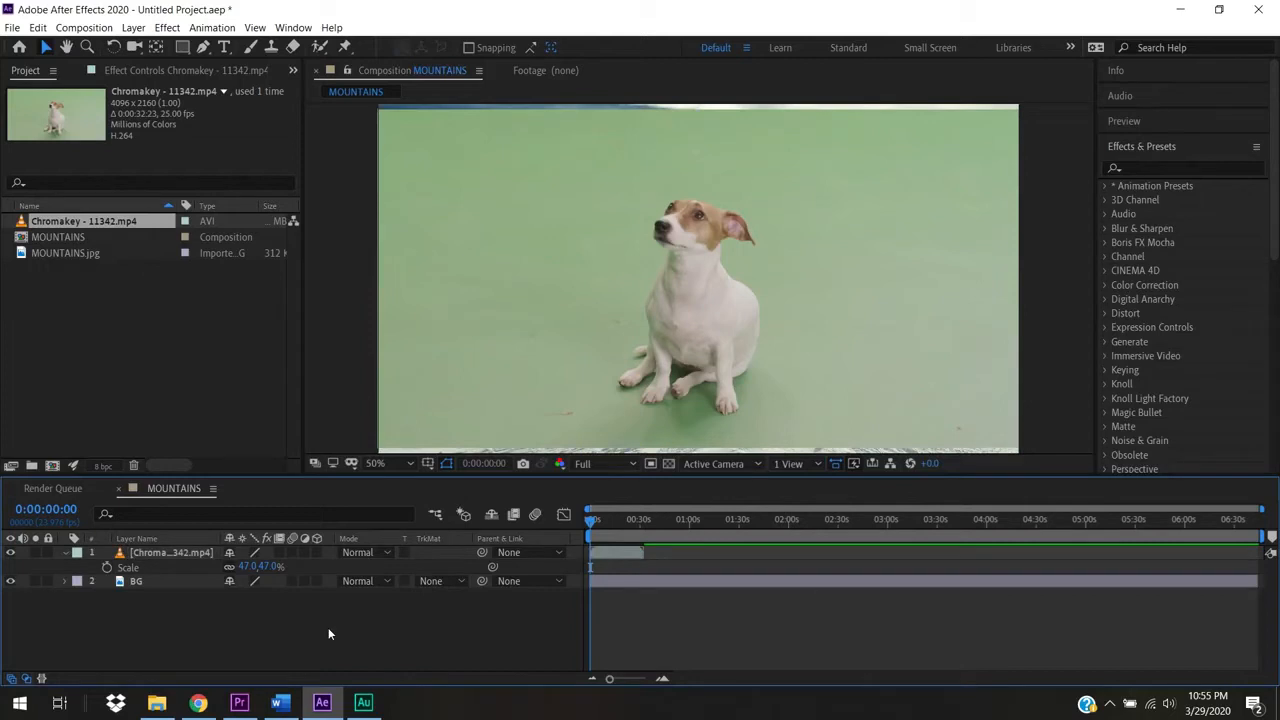
key("space")
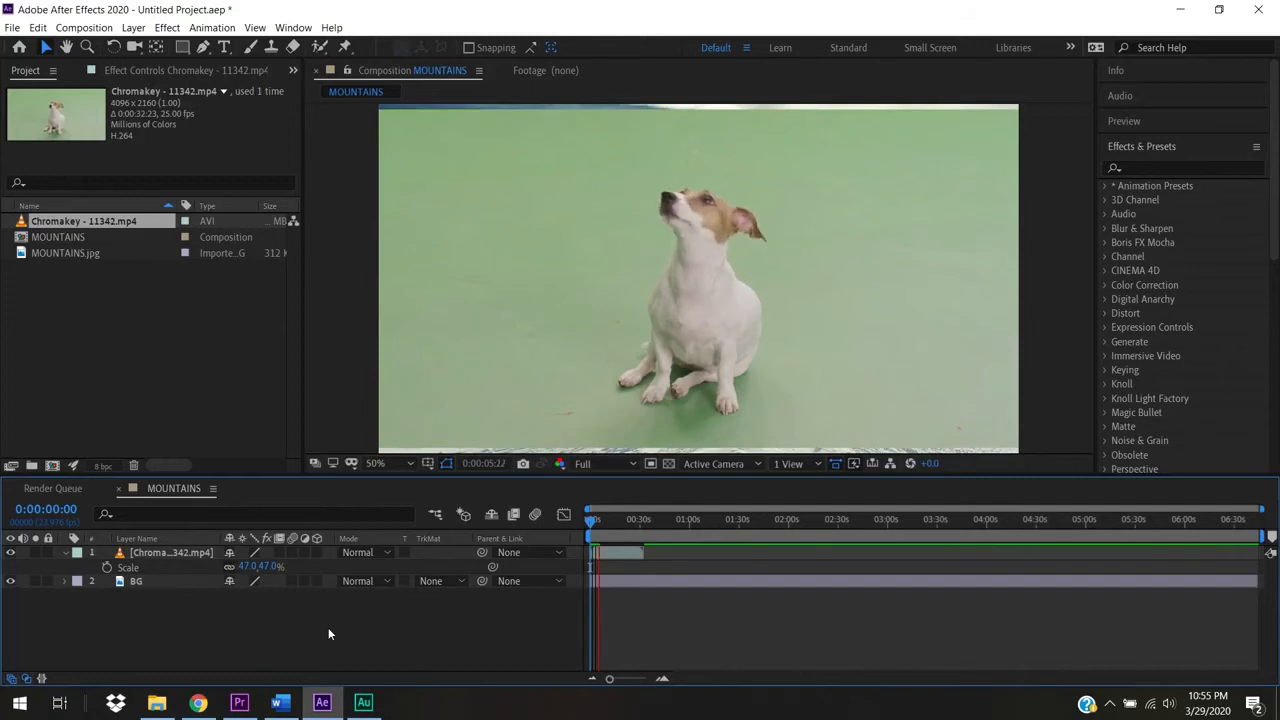
key("space")
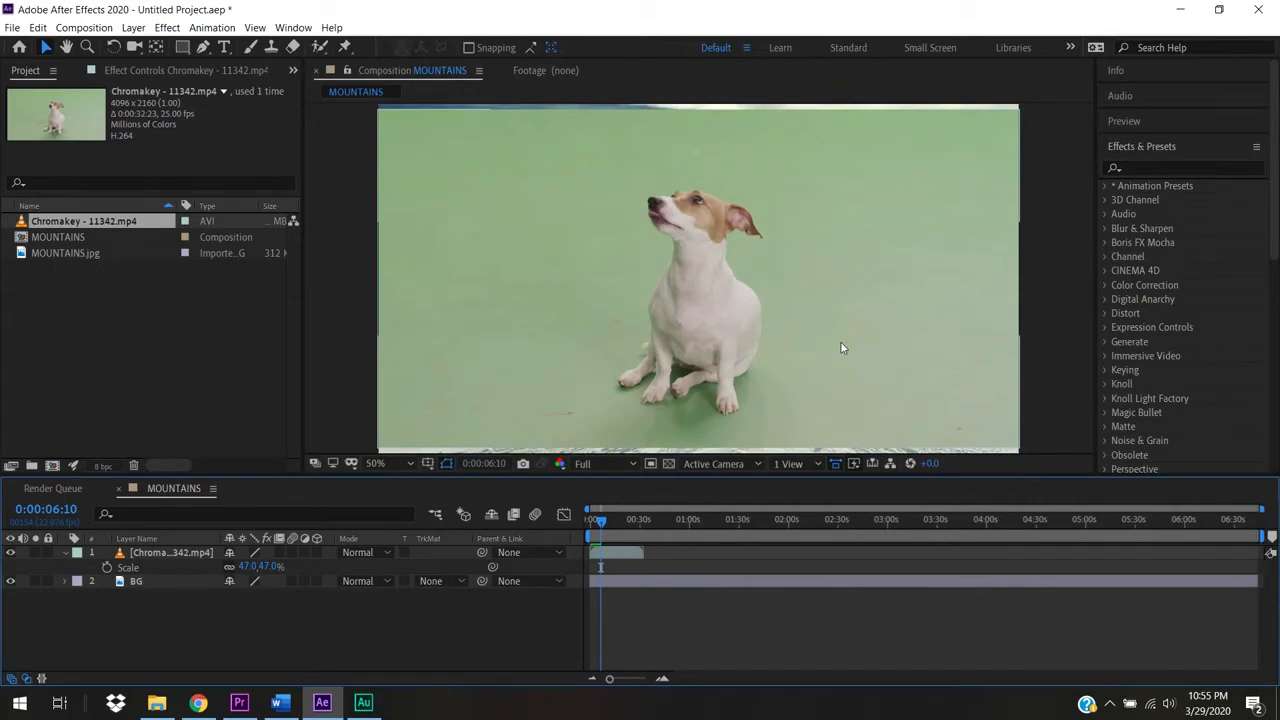
Search the effects for lumetri and apply Lumetri Color to the dog clip.
left_click(1171, 170)
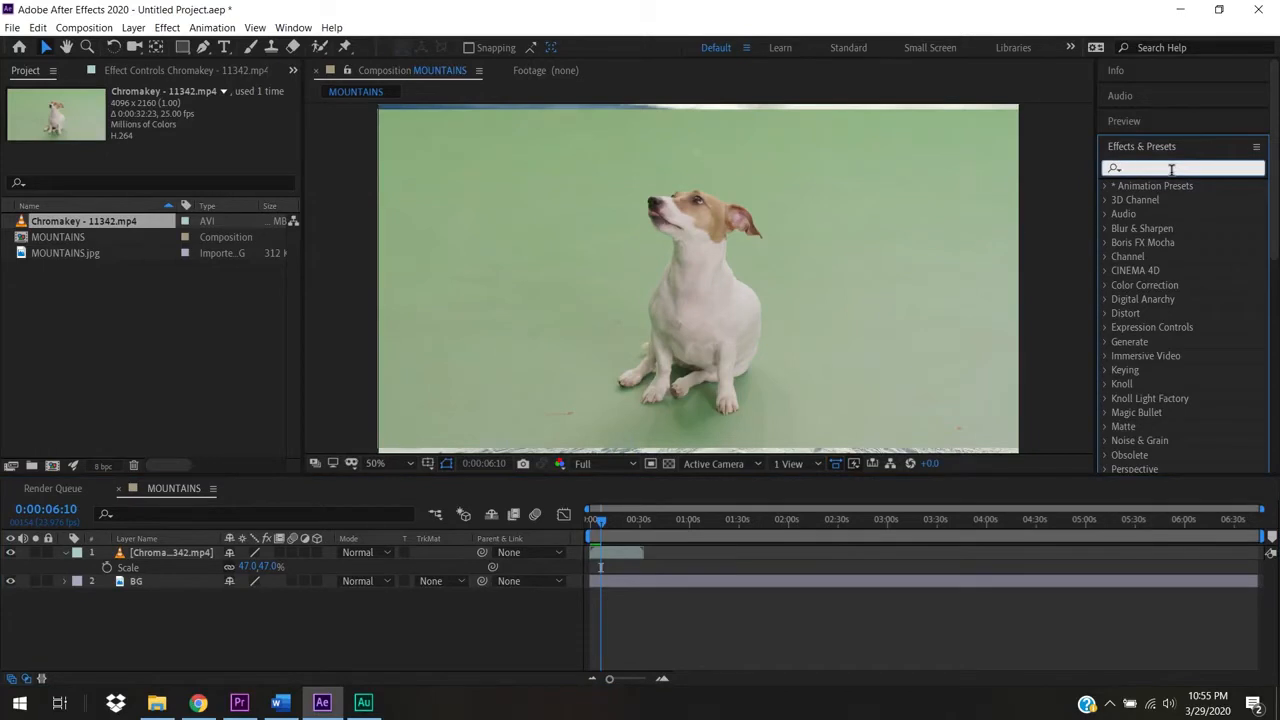
type("l")
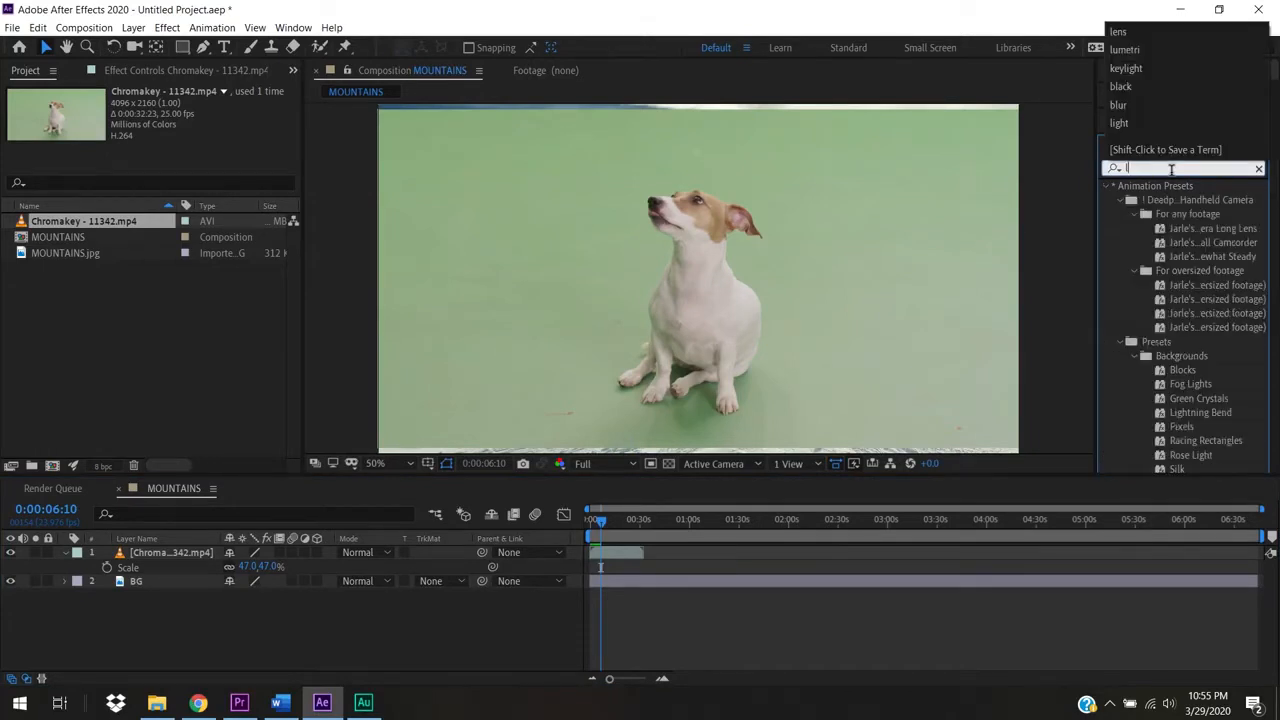
type("umetri")
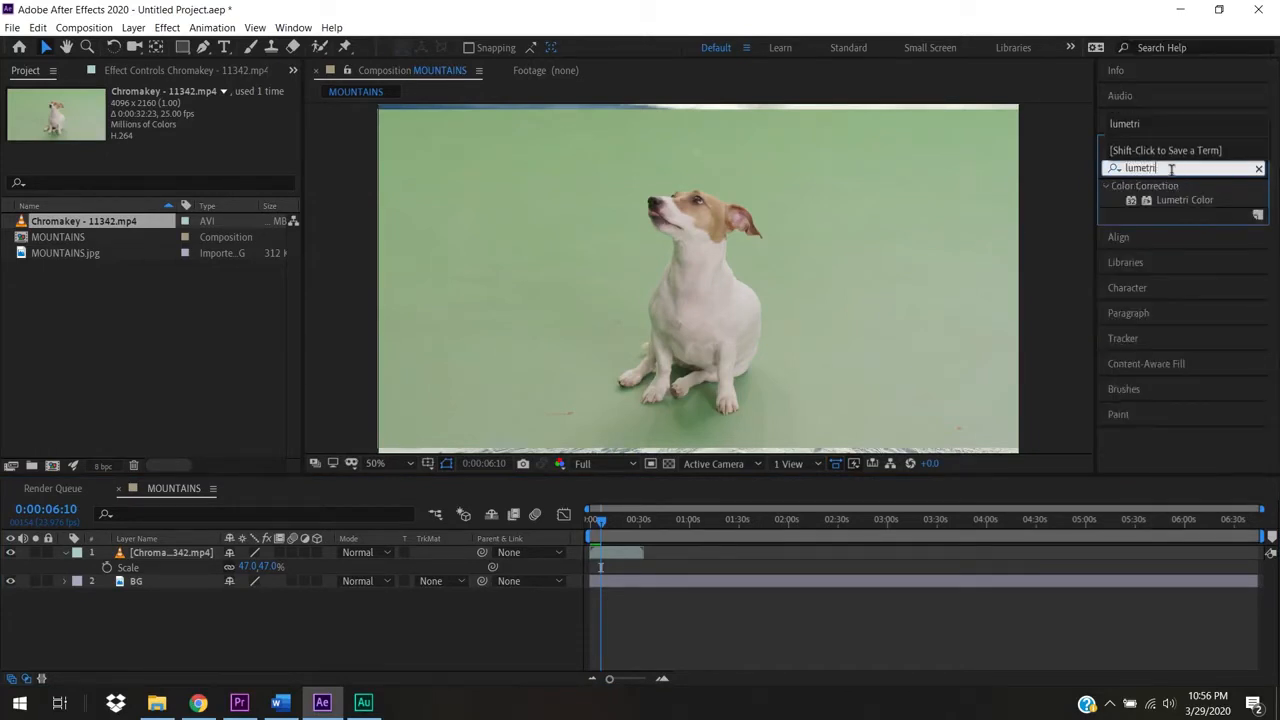
left_click_drag(1183, 200, 837, 262)
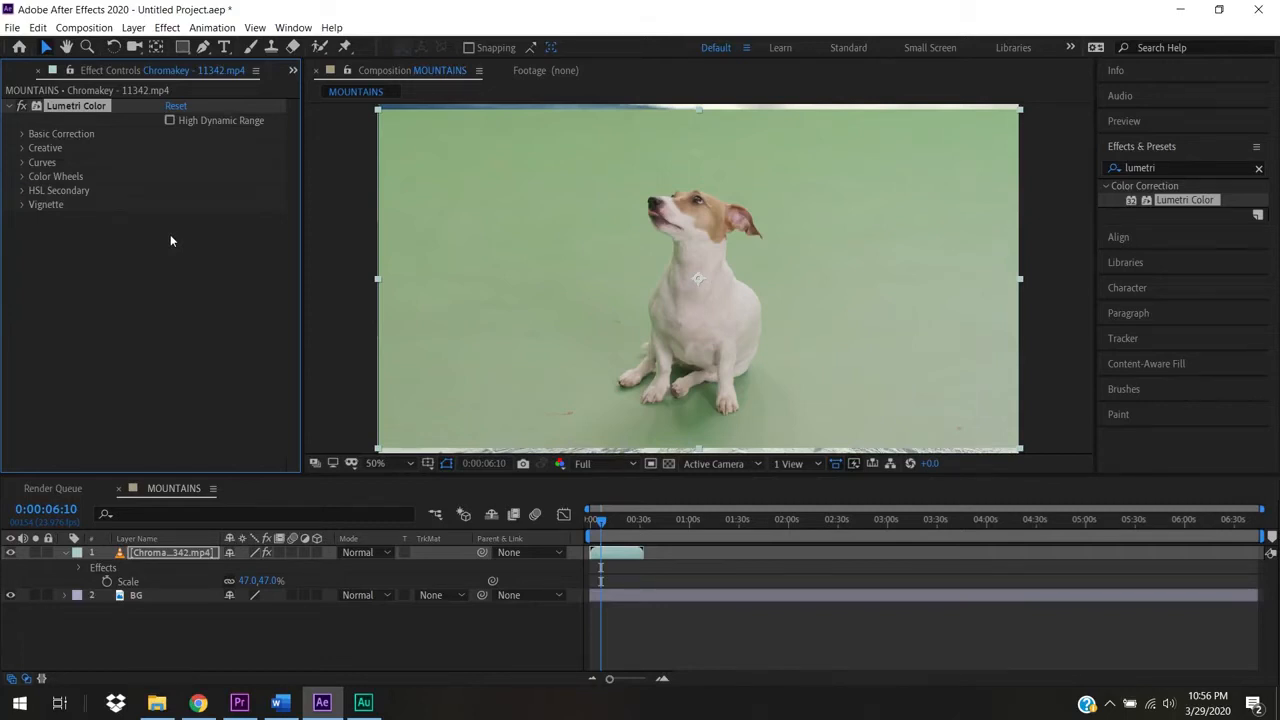
In the dog clip's Lumetri Basic Correction, set the contrast to 109 and the saturation to 199.
left_click(23, 135)
left_click(23, 135)
left_click(23, 135)
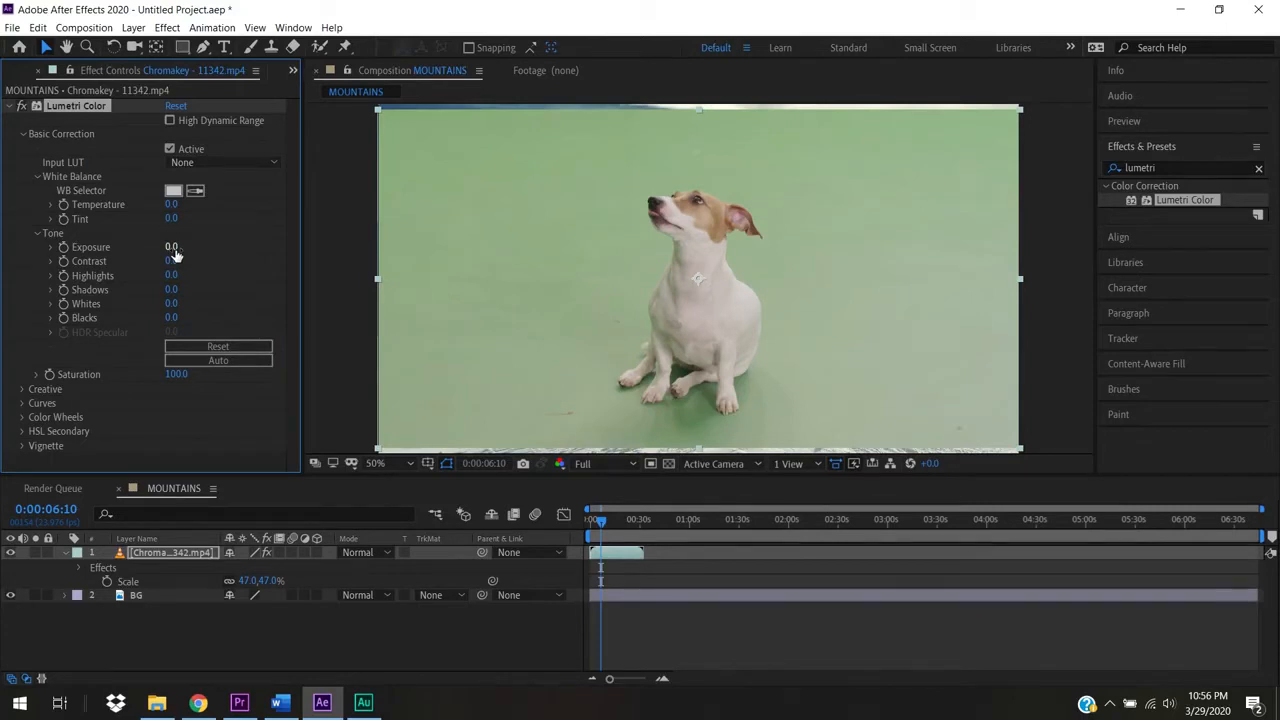
left_click_drag(172, 260, 266, 260)
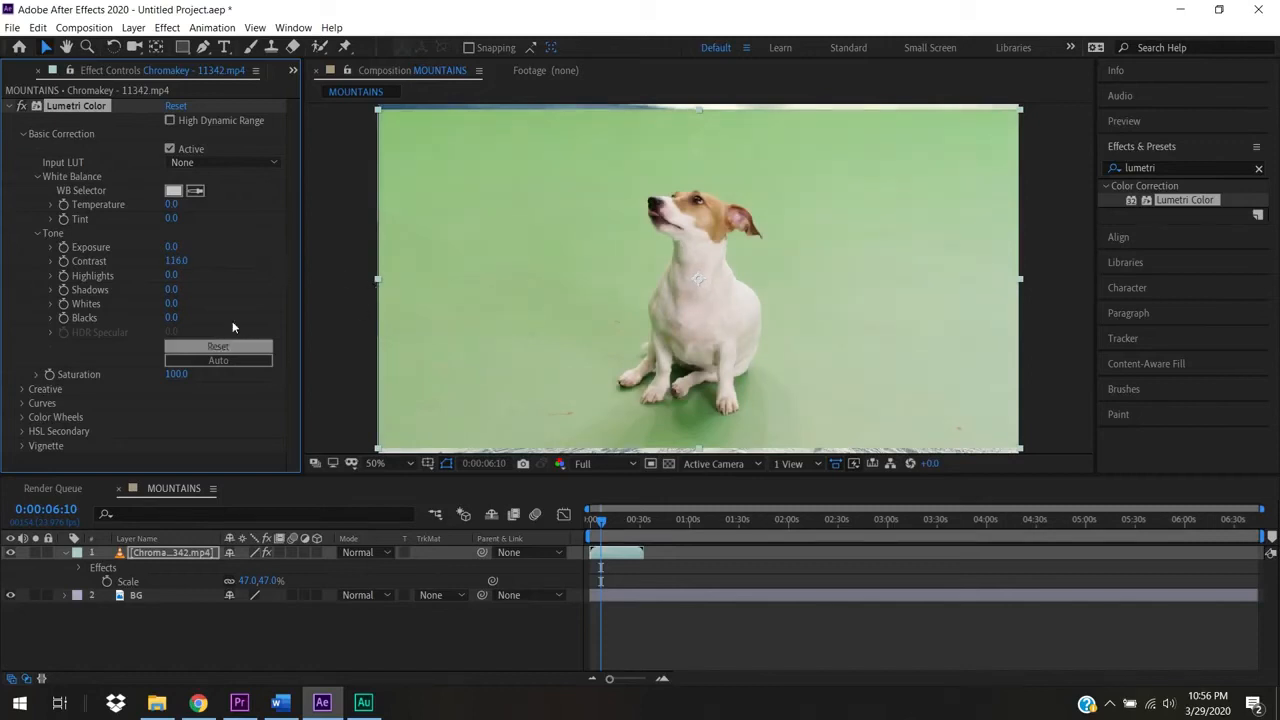
left_click_drag(173, 381, 265, 384)
left_click_drag(179, 262, 174, 261)
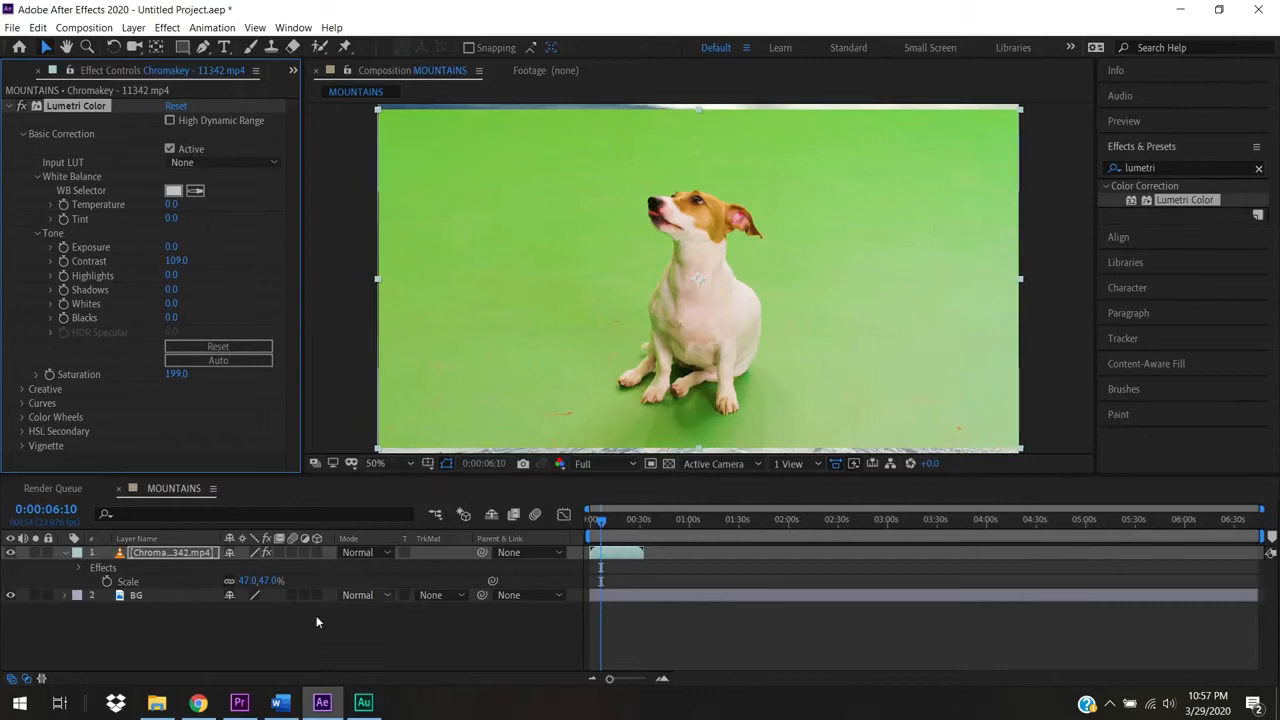
Select the dog clip layer and activate the Pen tool.
left_click(241, 624)
left_click(153, 553)
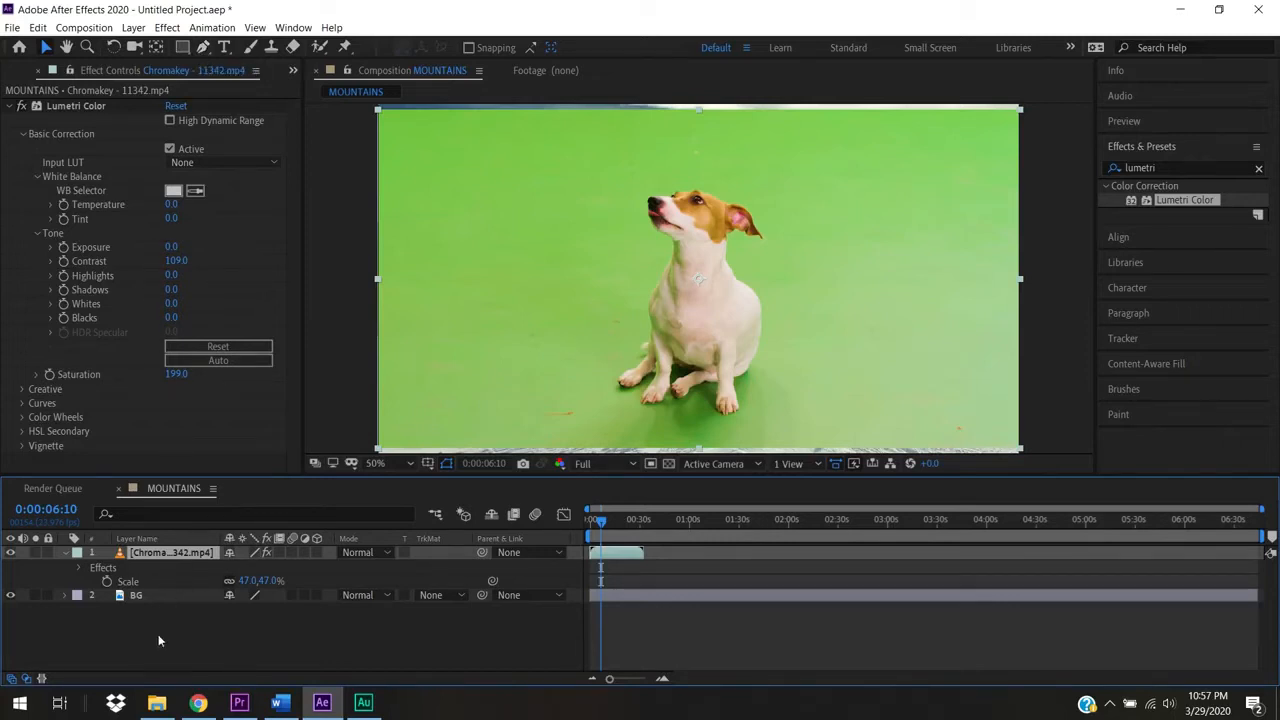
left_click(203, 47)
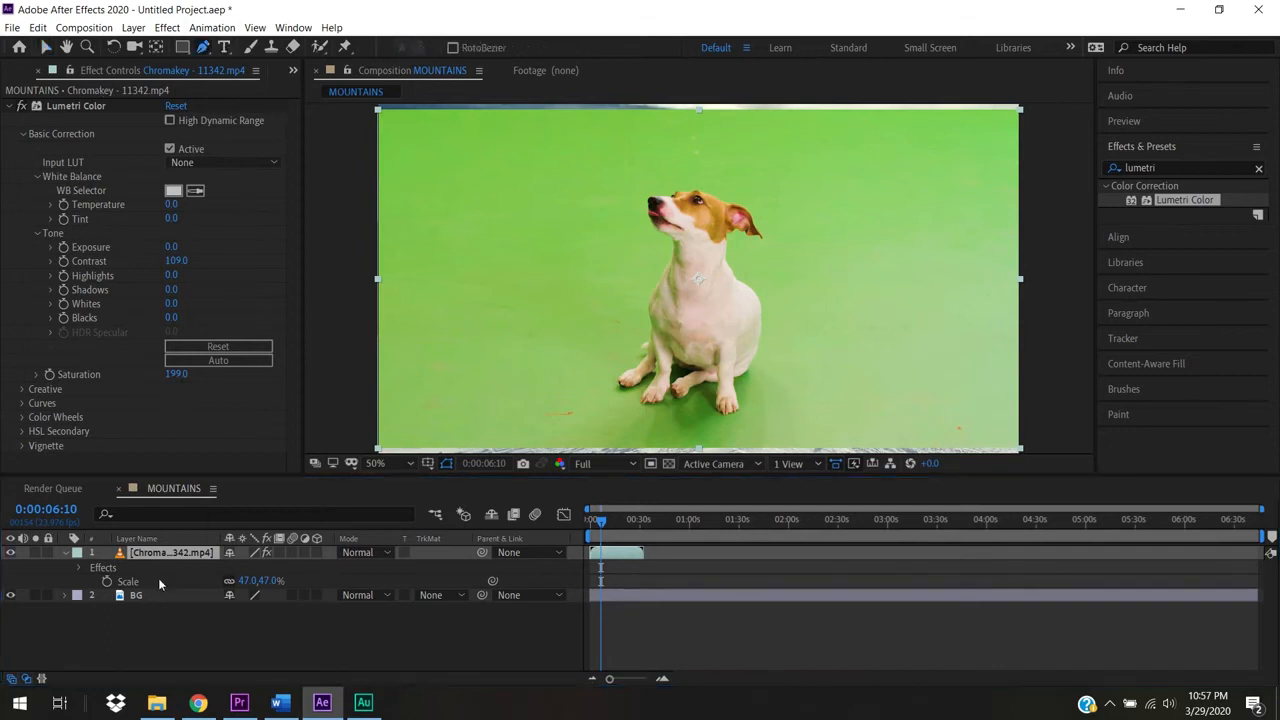
Try drawing a curved shape beside the dog with the Pen tool and no layer selected, and undo it completely.
left_click(160, 668)
left_click(517, 342)
left_click(565, 262)
left_click_drag(588, 330, 556, 350)
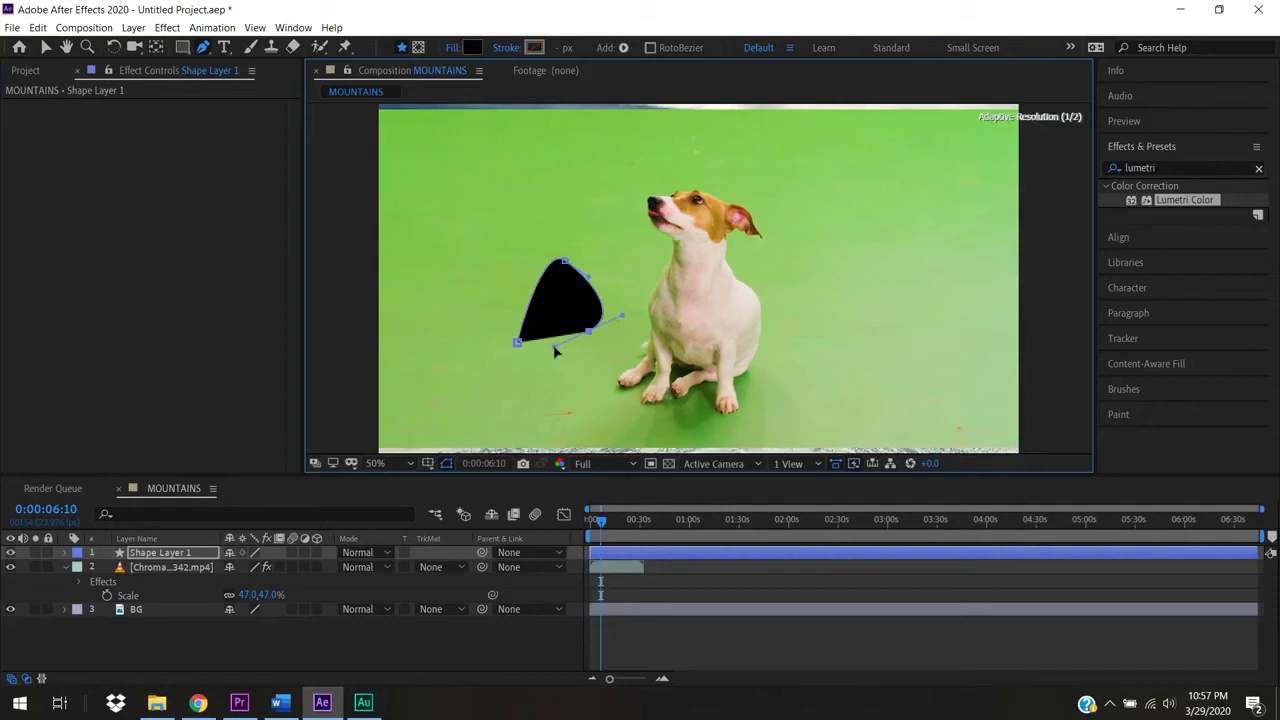
key("ctrl+z")
key("ctrl+z")
key("ctrl+z")
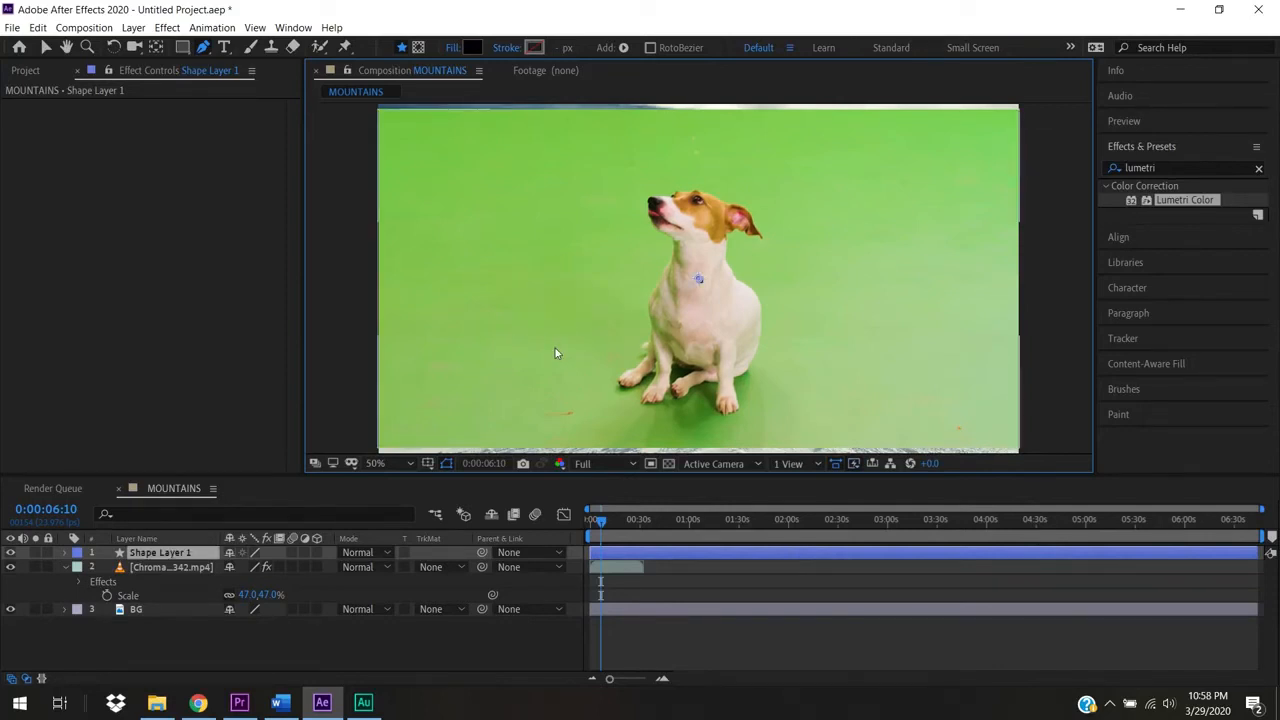
key("ctrl+z")
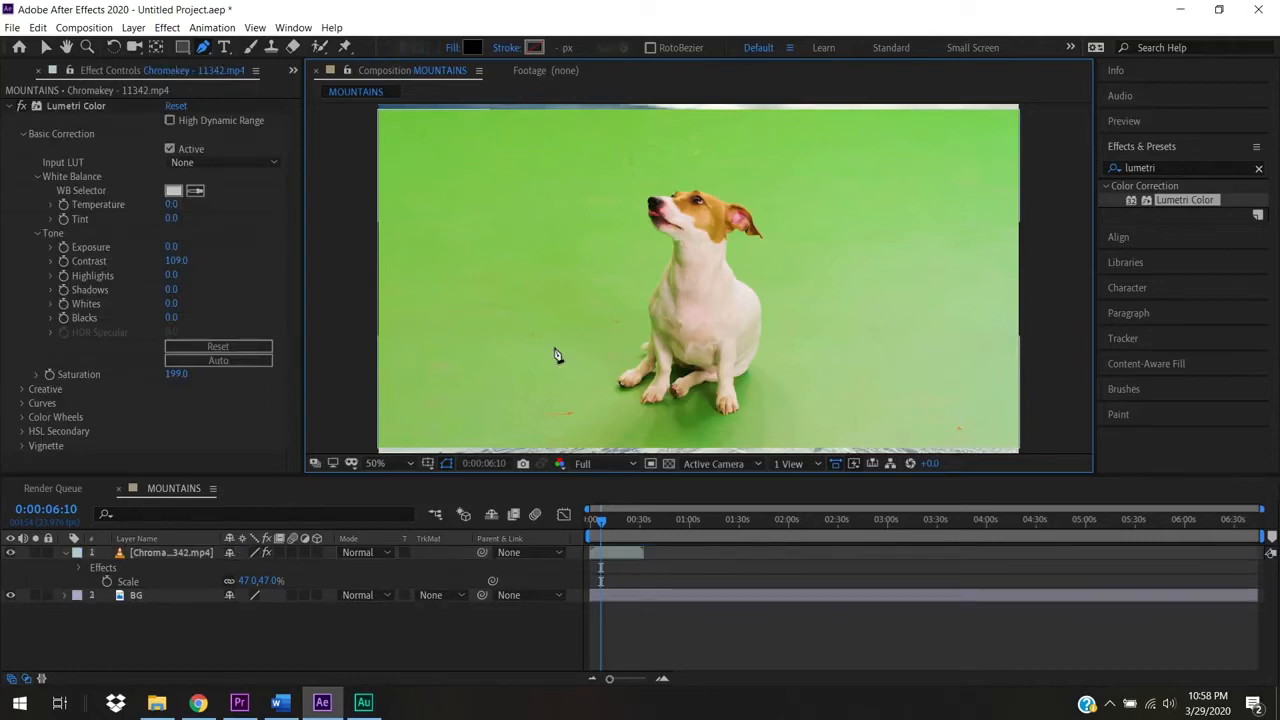
Draw a closed, curved pen mask loosely around the dog on the Chromakey clip layer.
left_click(179, 552)
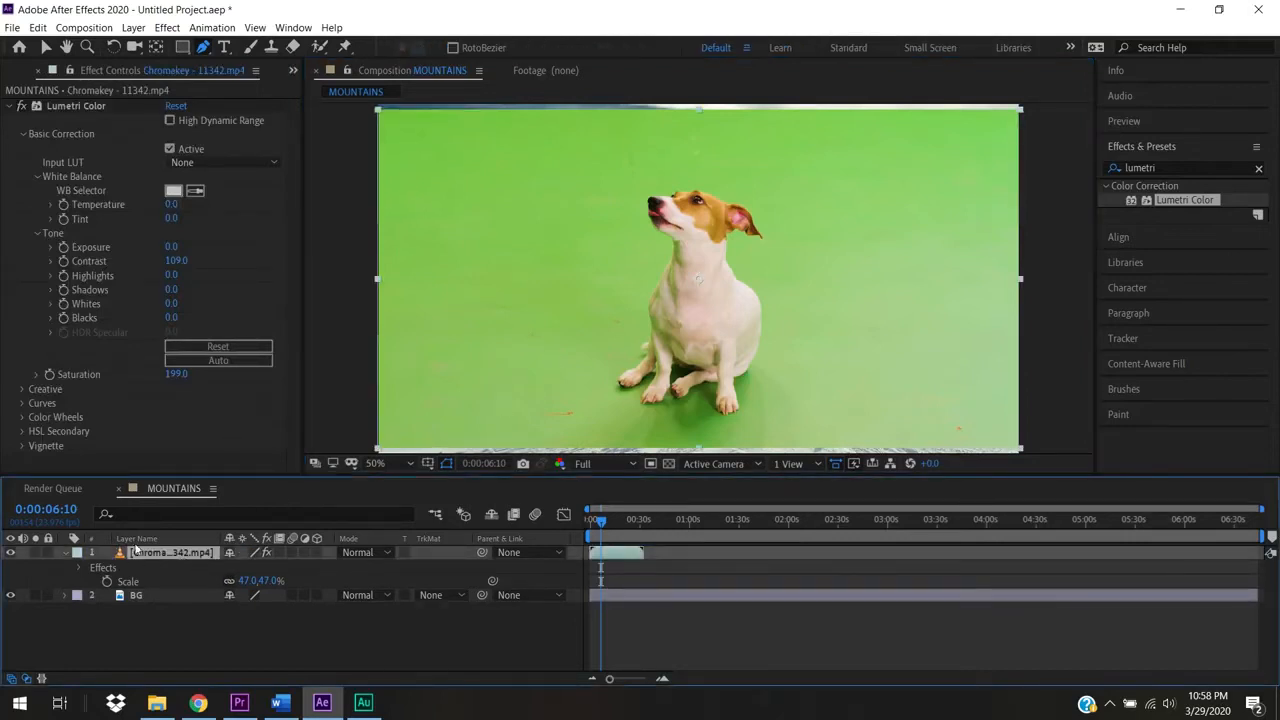
left_click(652, 428)
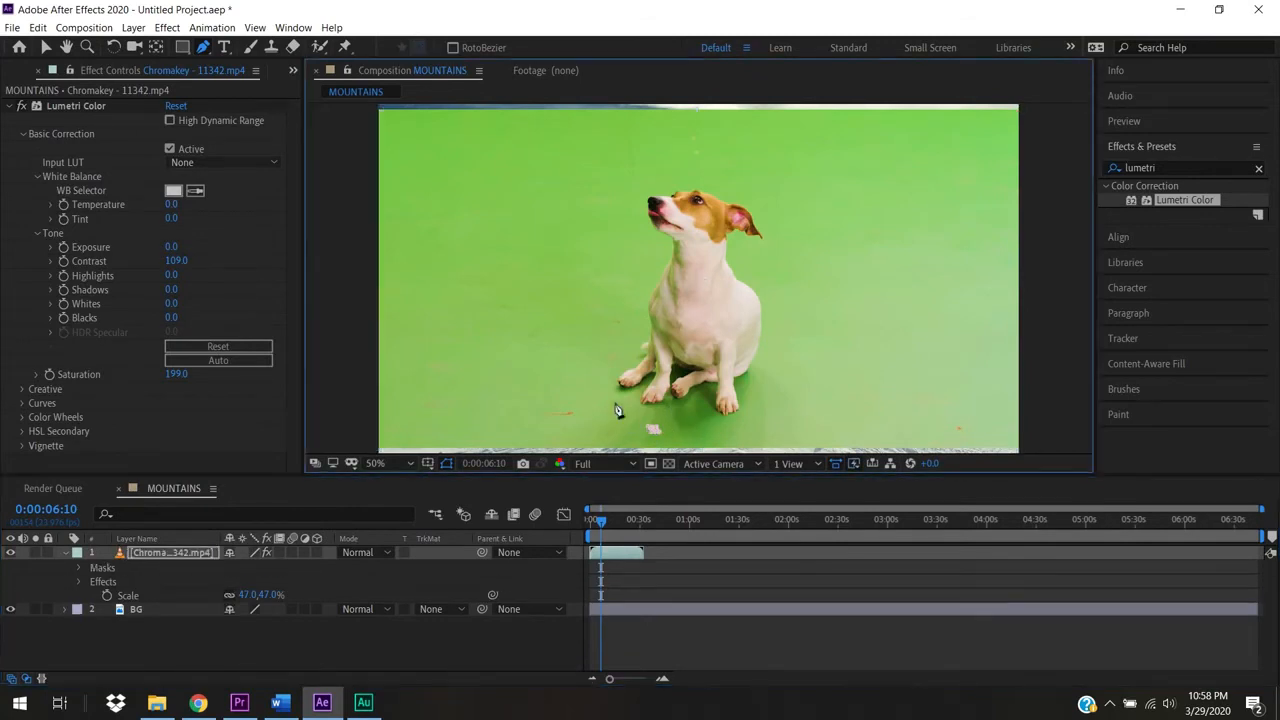
left_click(529, 329)
left_click_drag(600, 172, 640, 163)
left_click_drag(727, 160, 768, 191)
left_click_drag(803, 262, 766, 422)
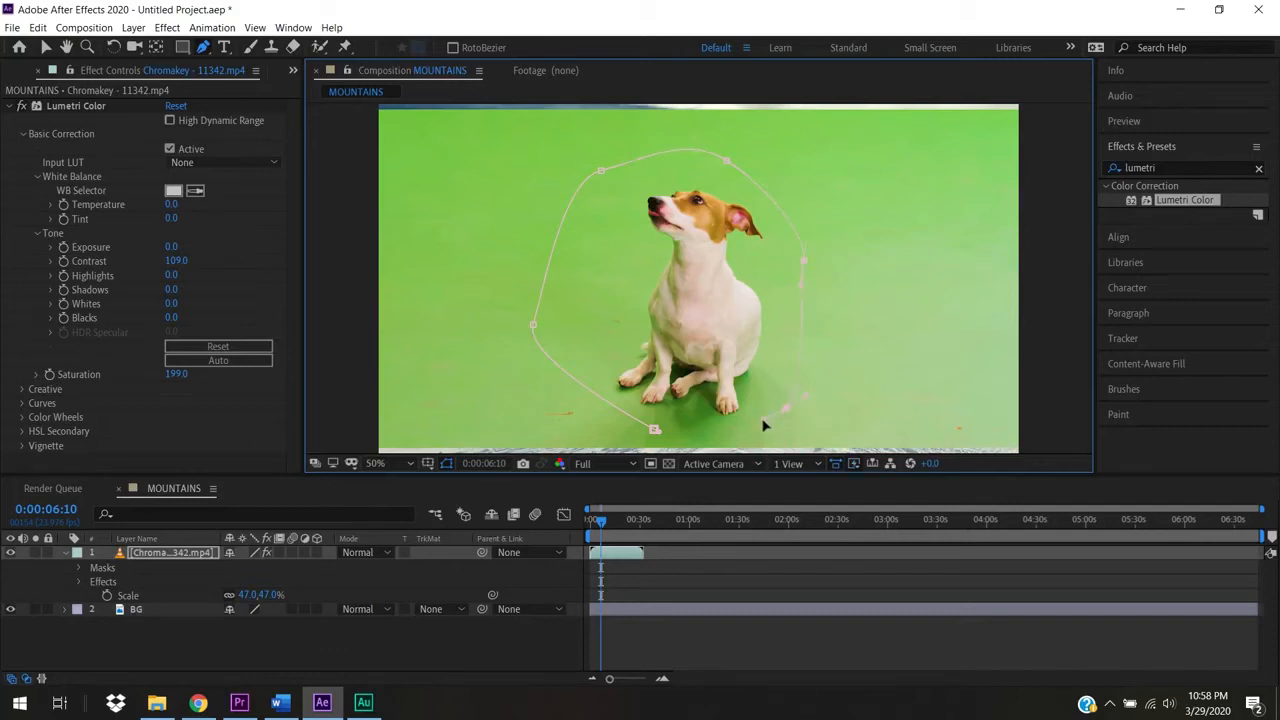
left_click_drag(652, 430, 793, 414)
left_click(786, 407)
left_click(657, 433)
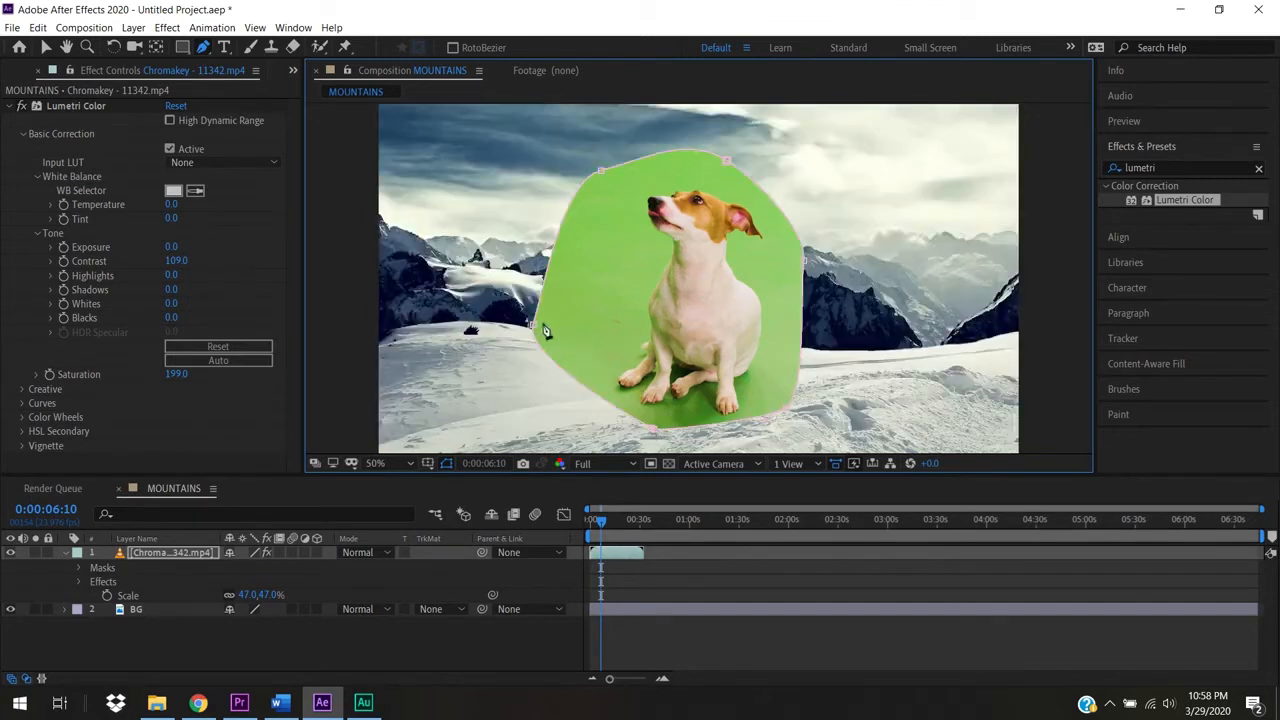
Tighten the dog mask by moving its lower-left, upper-left and upper-right points closer to the dog.
left_click_drag(548, 328, 591, 360)
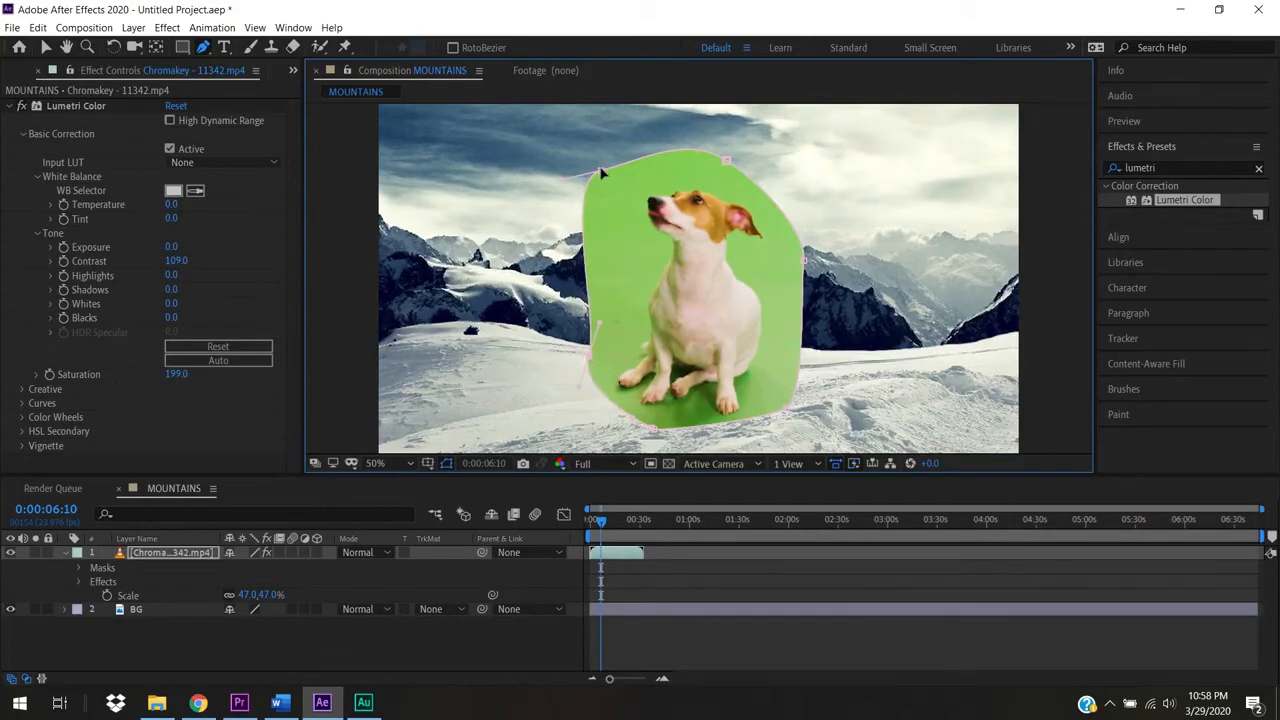
left_click_drag(600, 174, 624, 176)
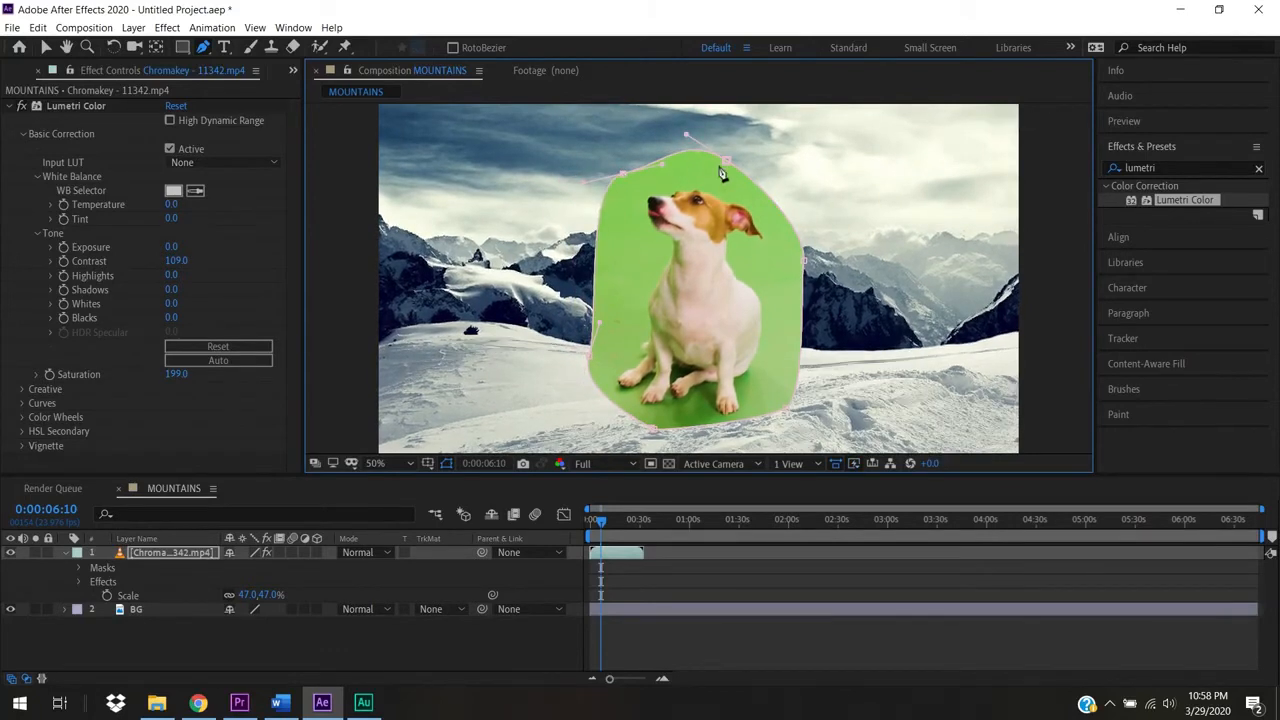
left_click_drag(729, 167, 743, 179)
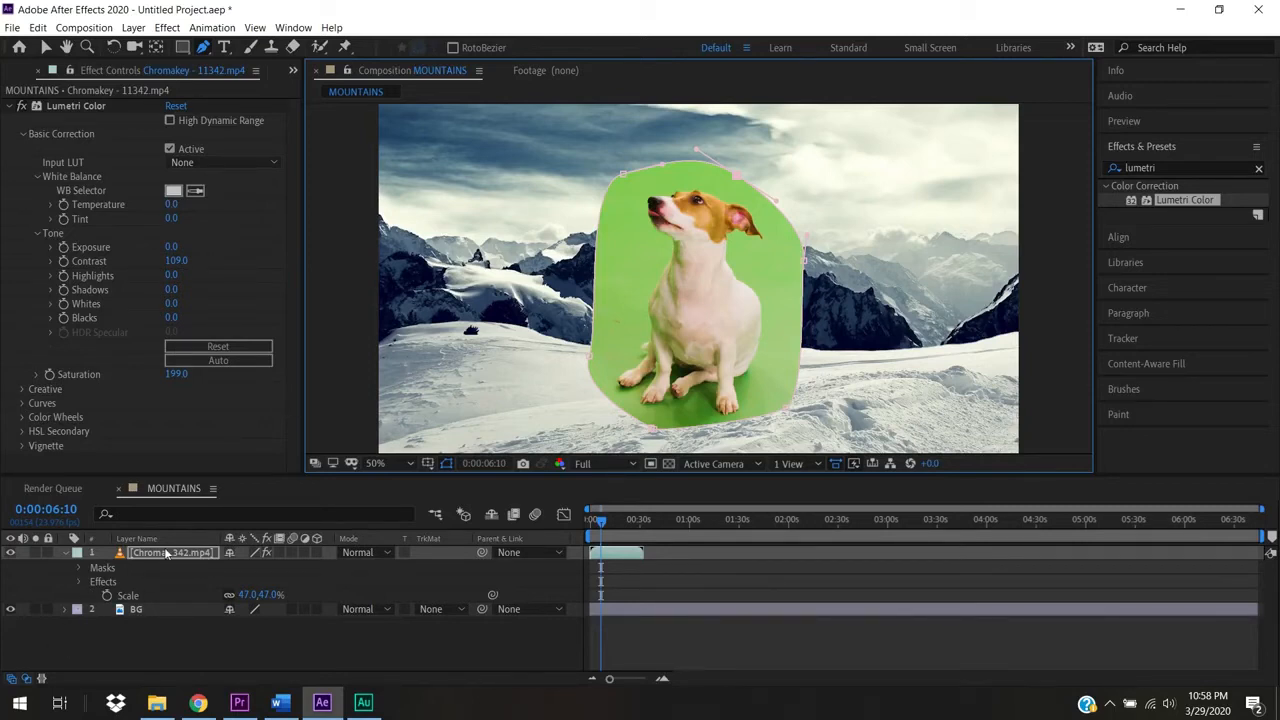
Try Subtract mode on the dog clip's Mask 1 and return it to Add, leaving the mask color unchanged.
left_click(108, 571)
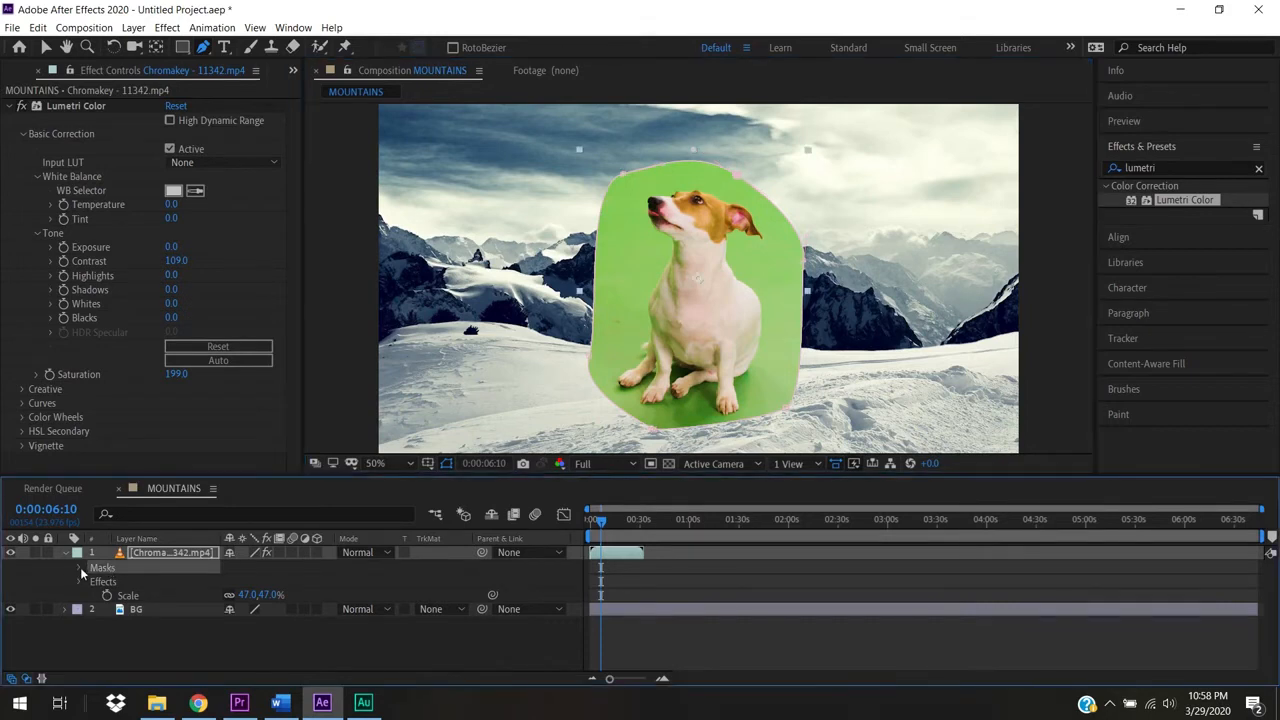
left_click(81, 569)
left_click(158, 583)
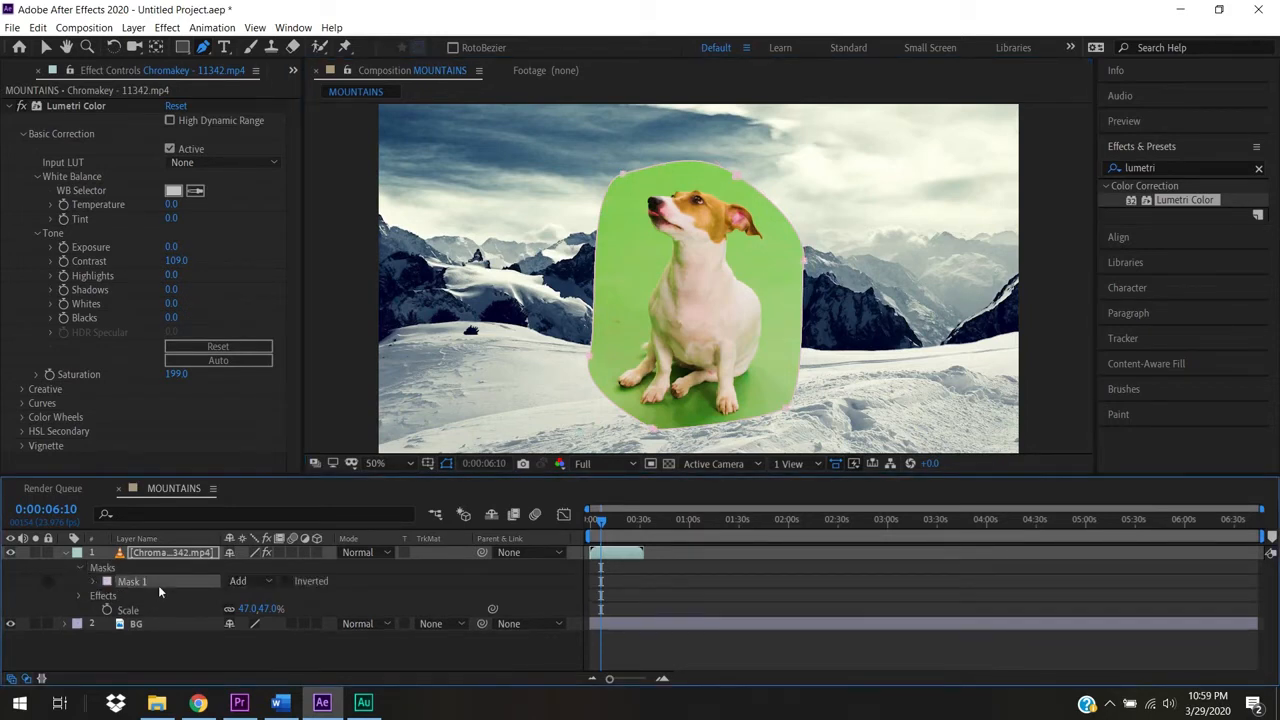
left_click(252, 583)
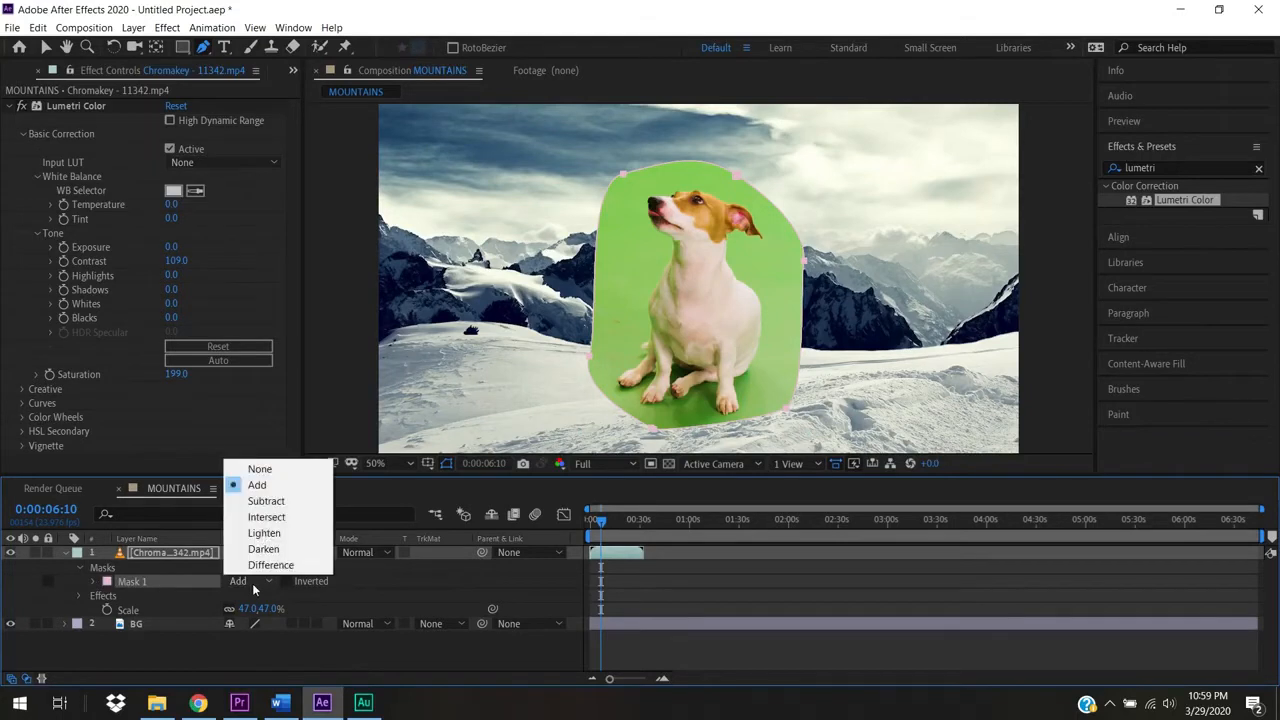
left_click(284, 501)
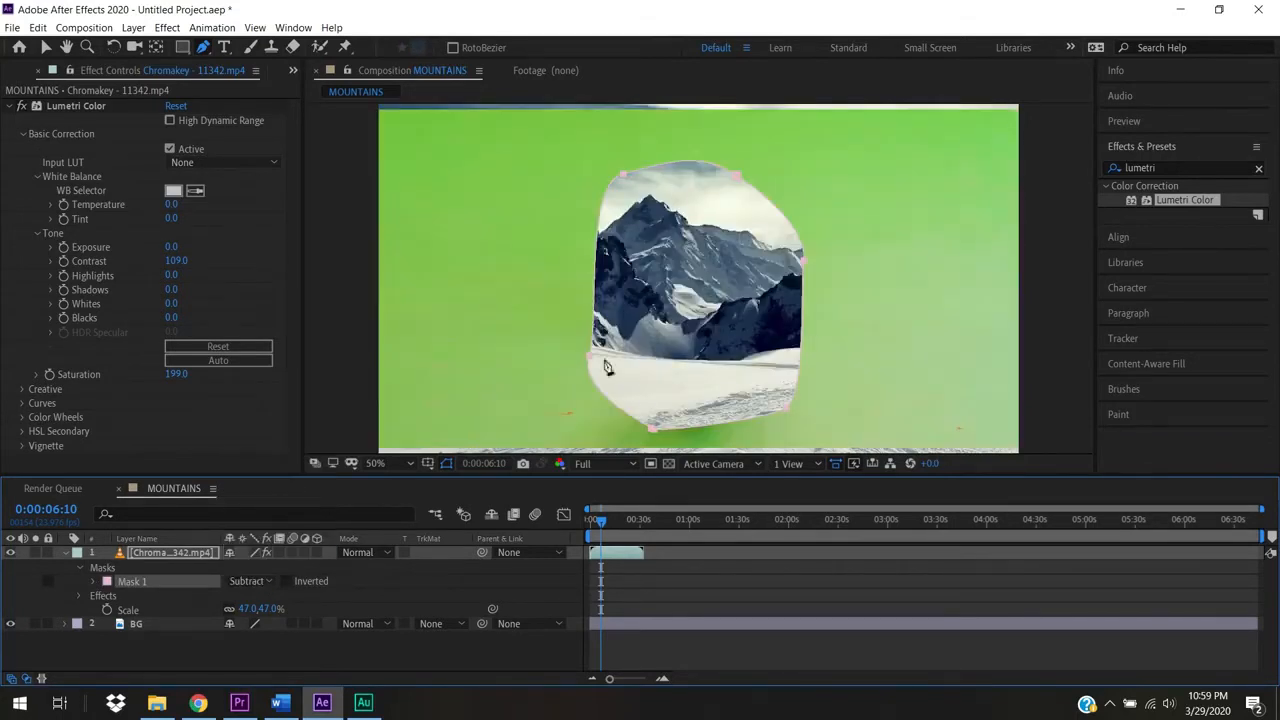
left_click(277, 578)
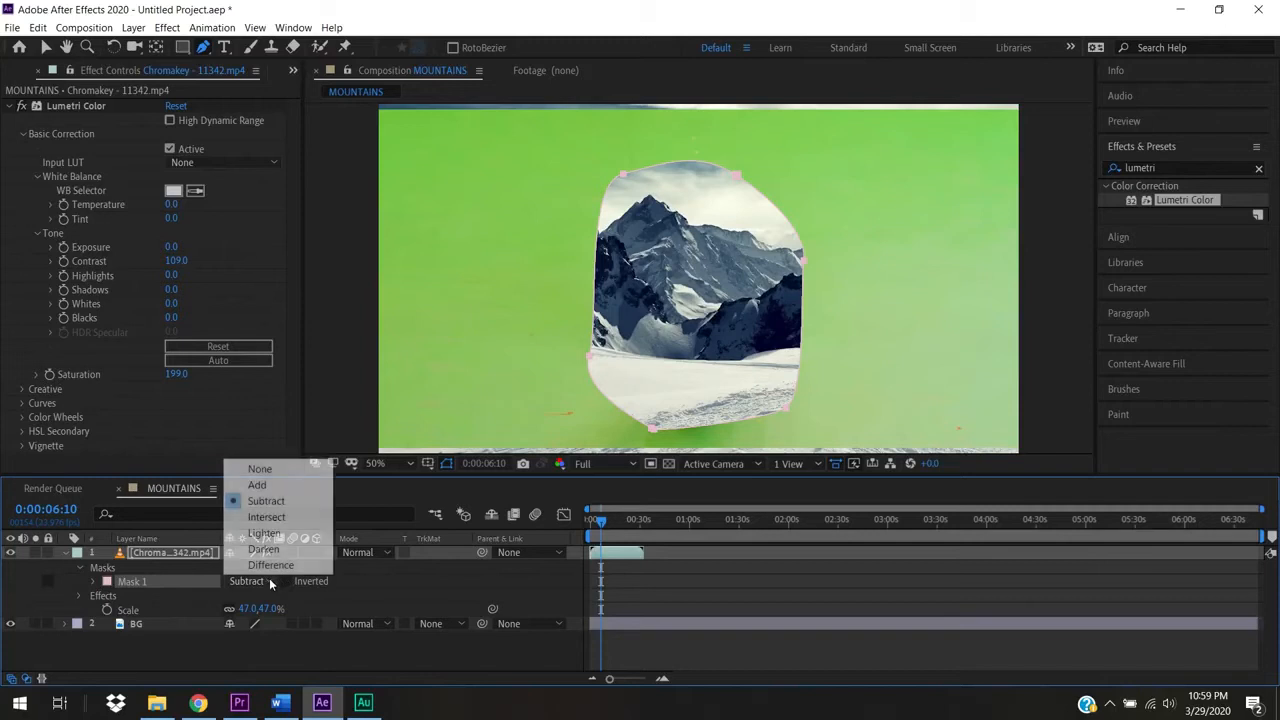
left_click(257, 485)
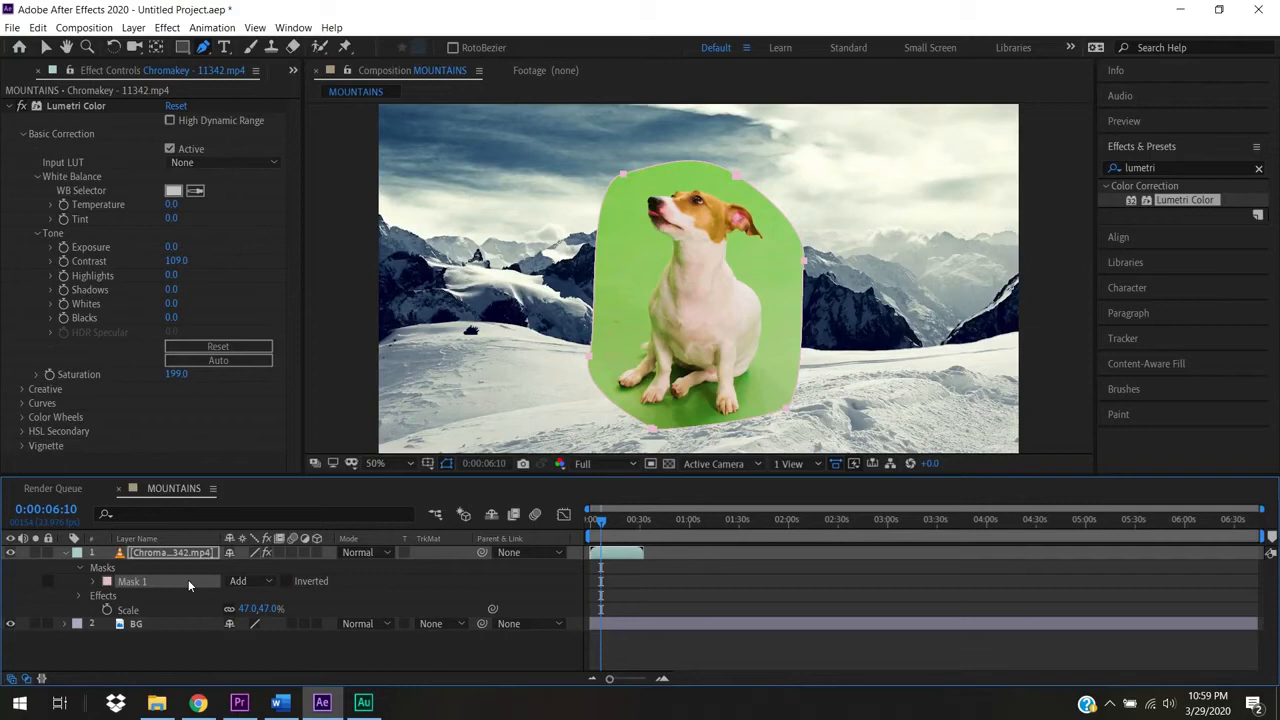
left_click(108, 581)
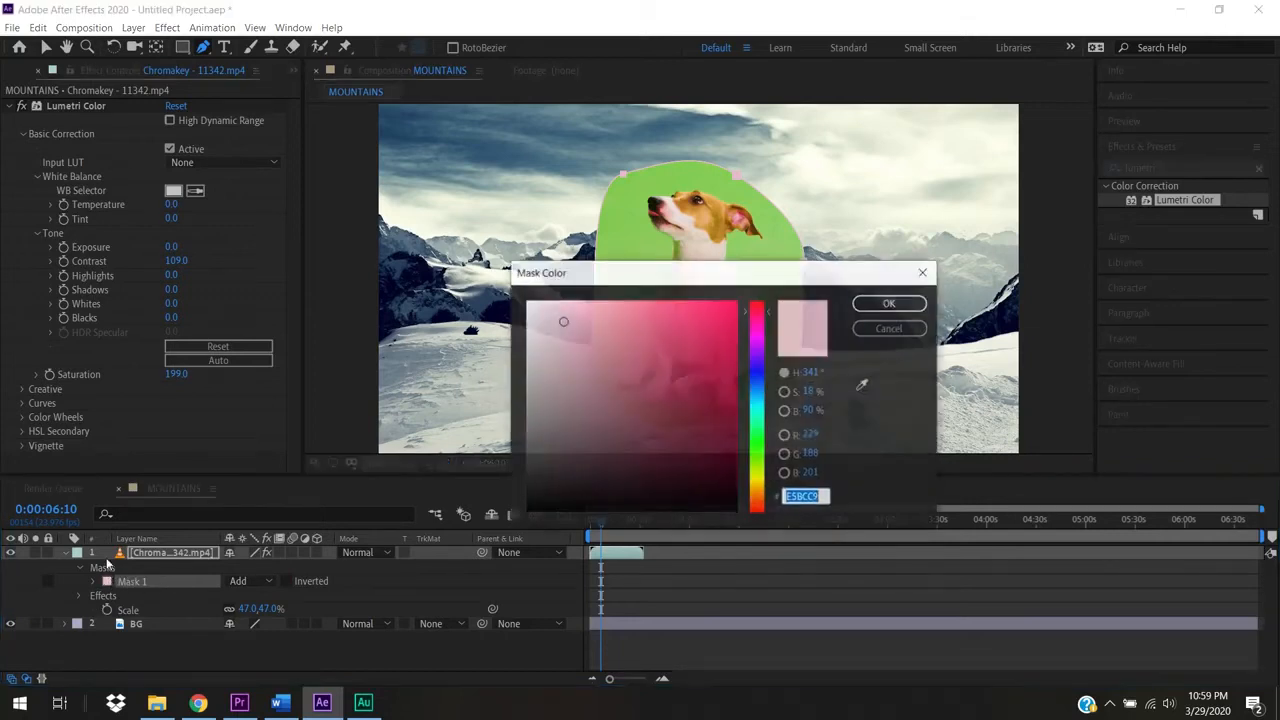
left_click(905, 332)
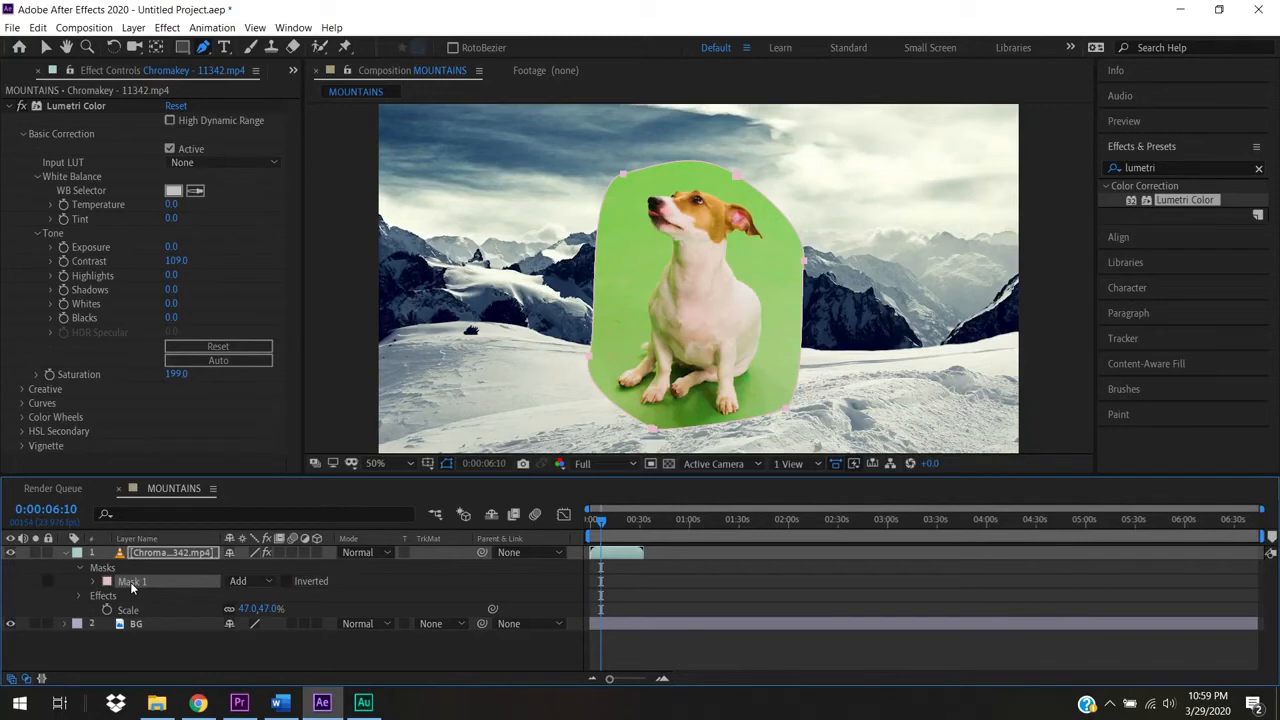
Reveal Mask 1's properties and set its expansion to 9 pixels and its feather to 125 pixels.
key("f")
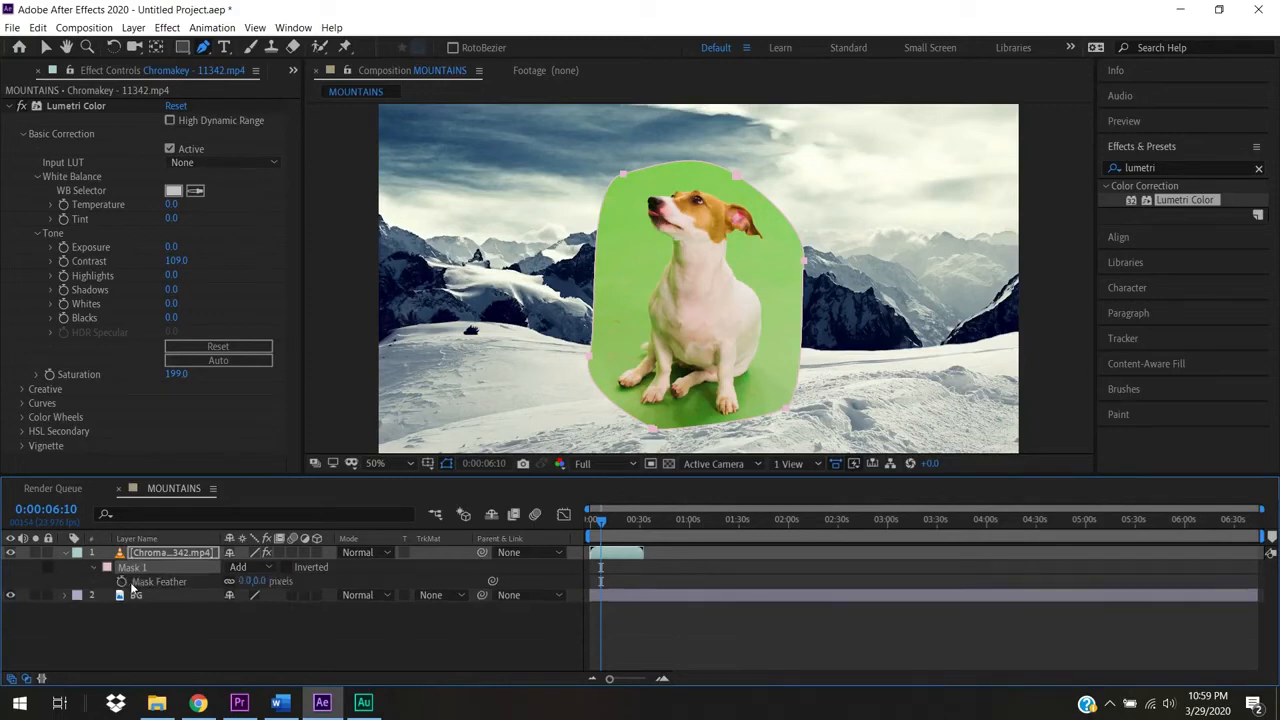
left_click(96, 568)
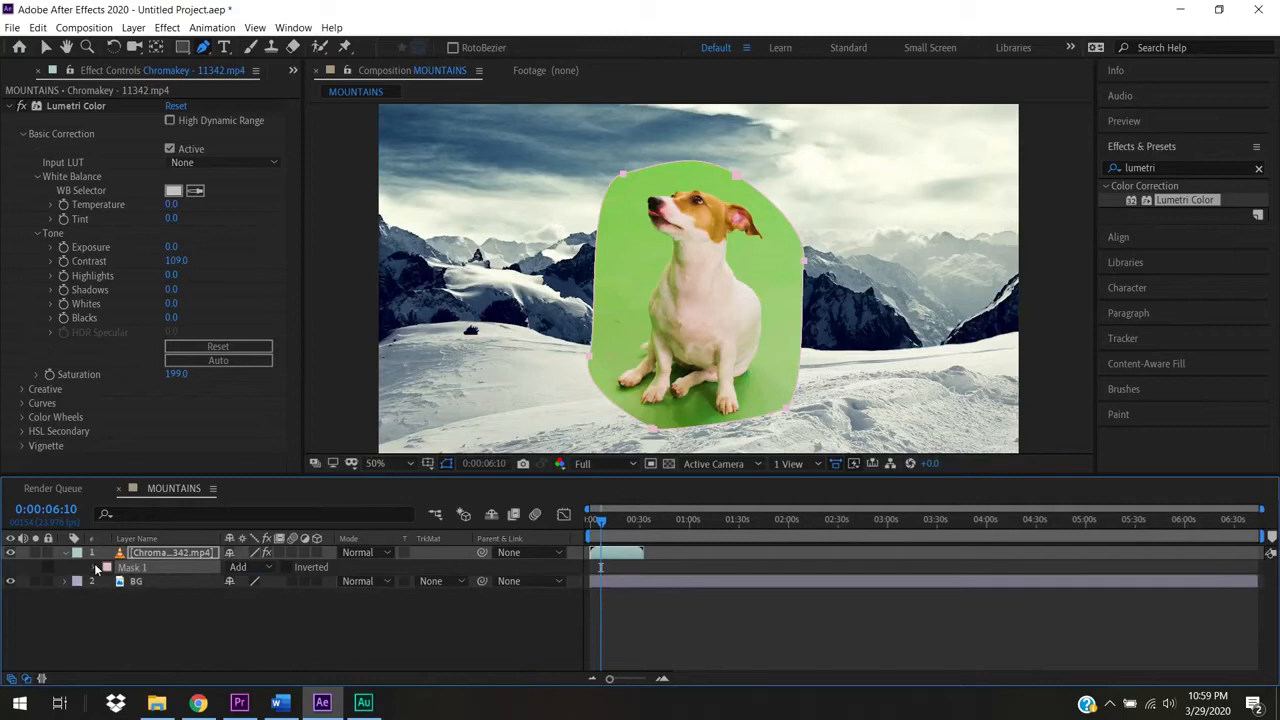
left_click(96, 568)
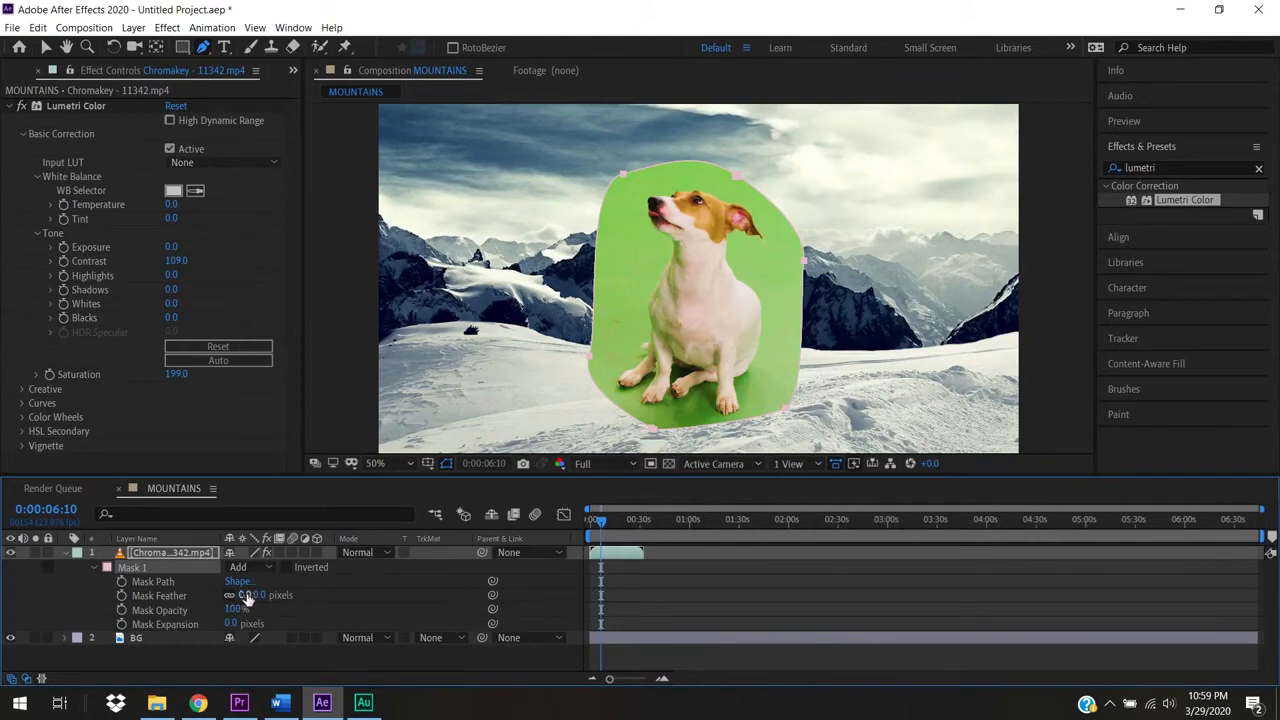
left_click_drag(233, 610, 272, 610)
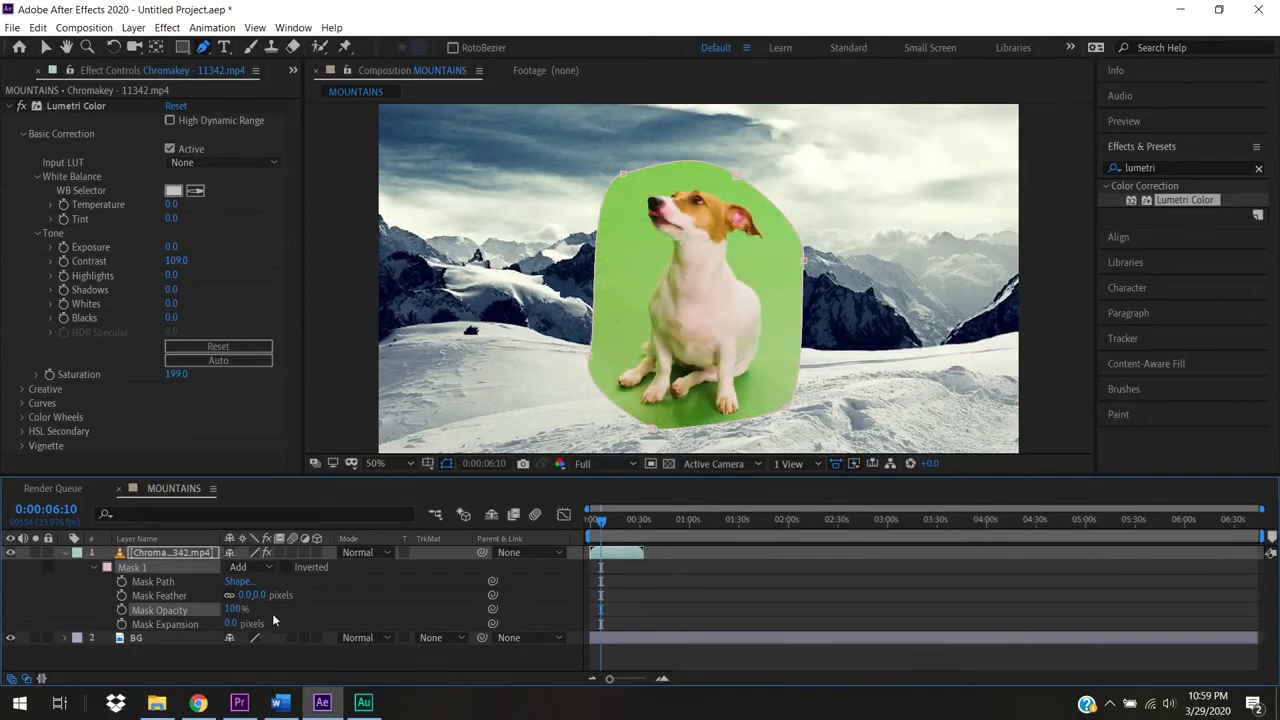
left_click_drag(241, 623, 363, 596)
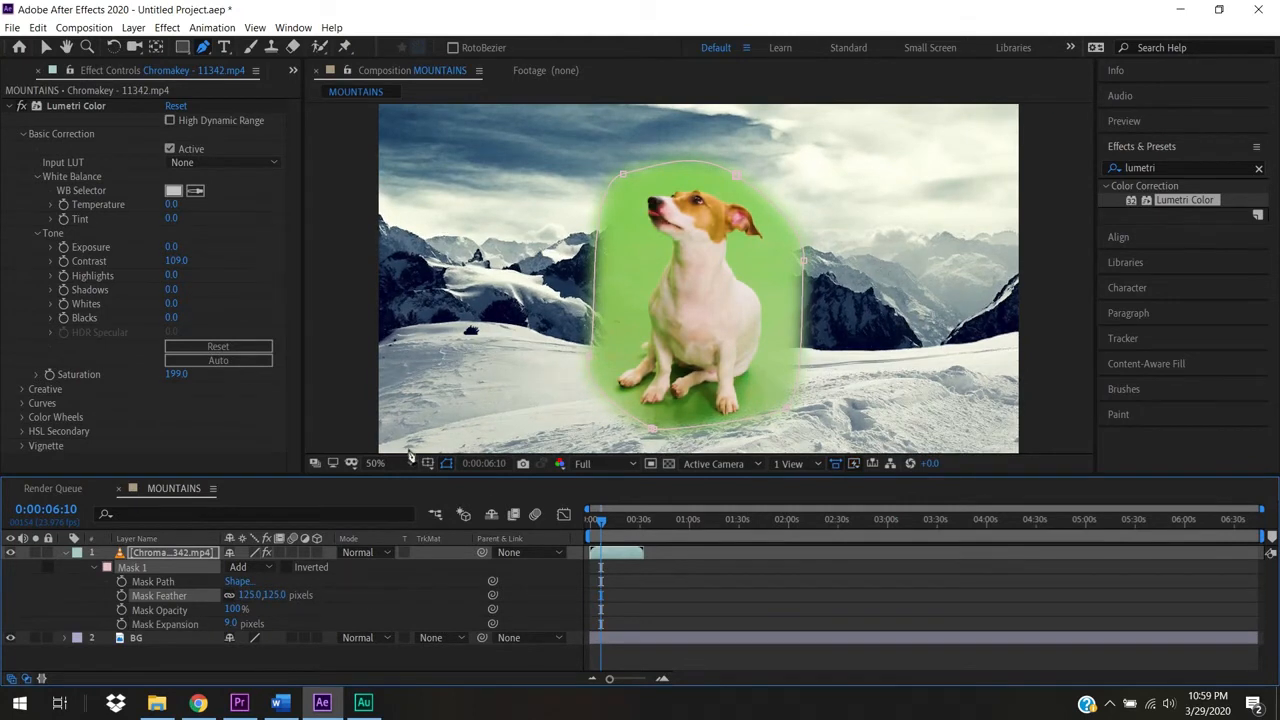
At 0:00:11:15, reset Mask 1's feather and expansion to 0 pixels.
mouse_move(603, 531)
left_mouse_down()
mouse_move(642, 528)
mouse_move(596, 526)
mouse_move(610, 526)
left_mouse_up()
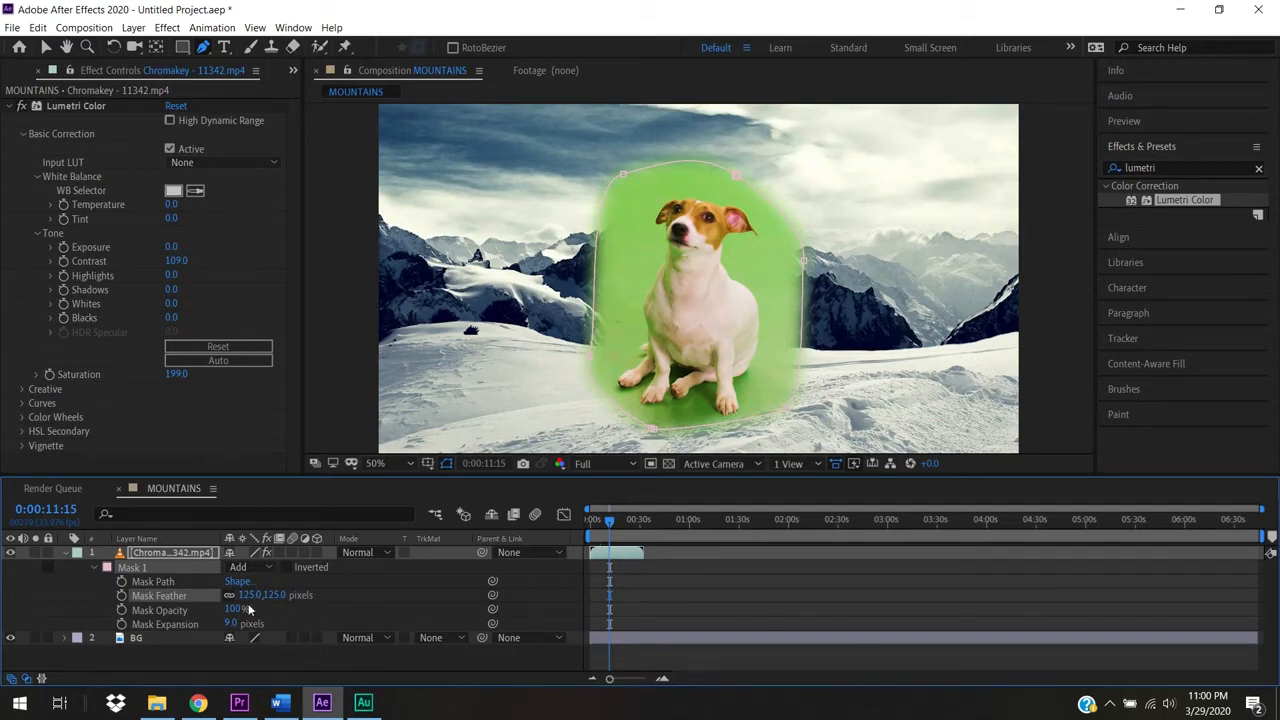
left_click_drag(248, 595, 214, 617)
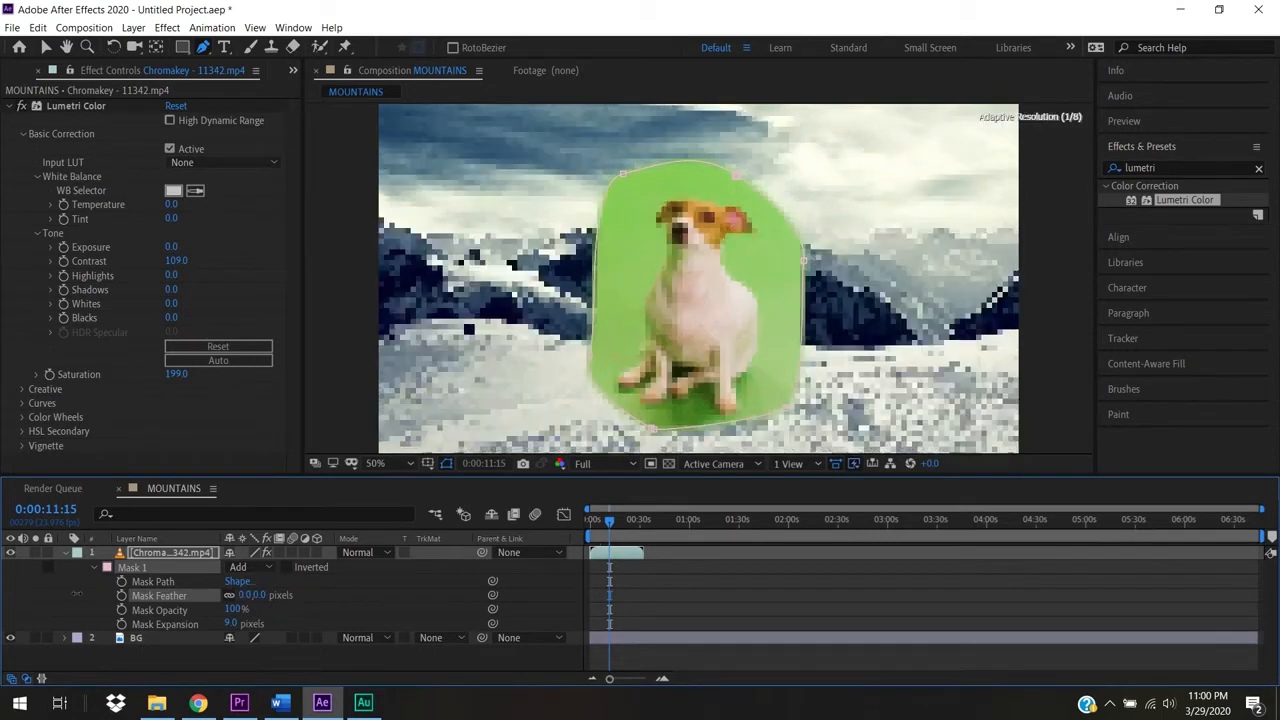
left_click(229, 624)
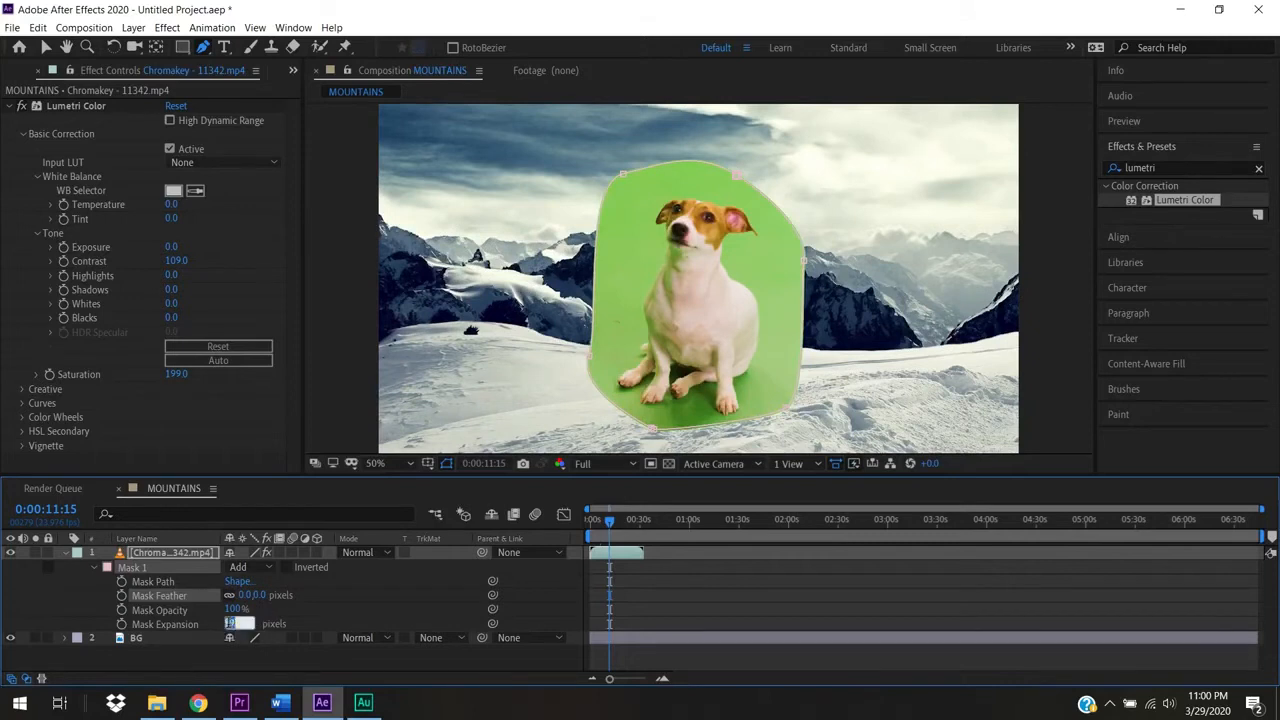
key("Return")
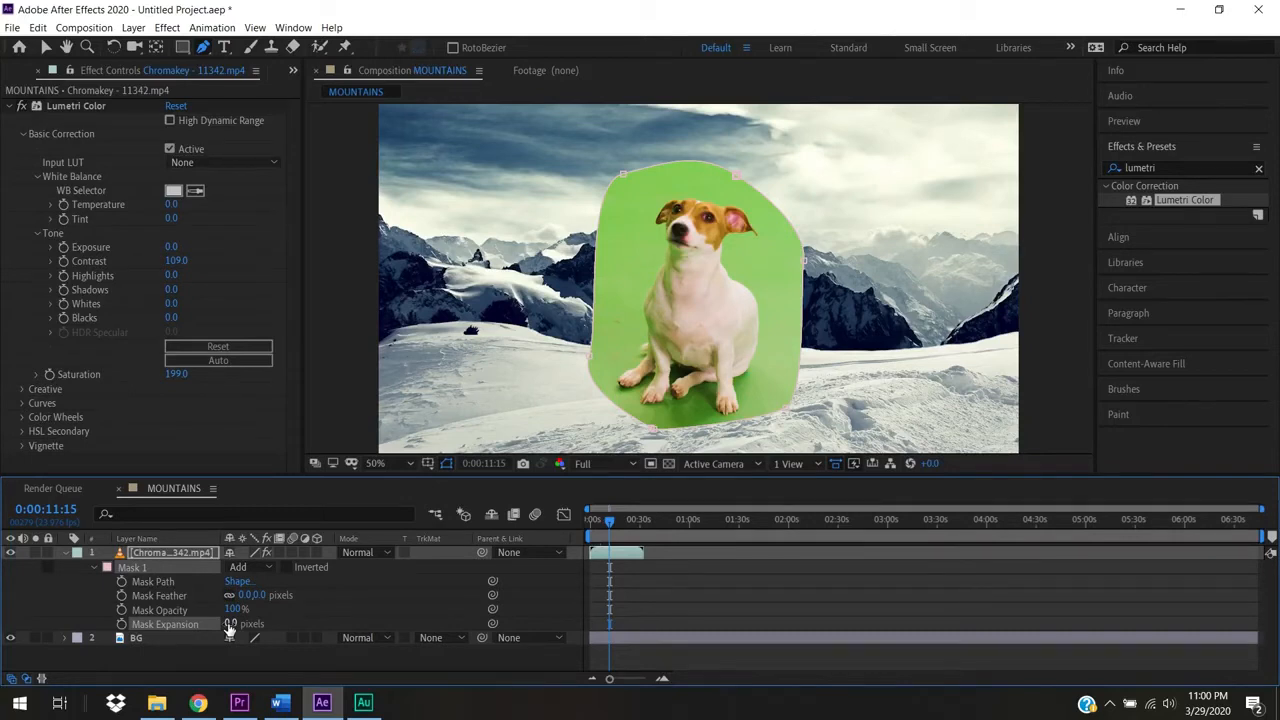
Change Mask 1's outline color to bright green, 1EE200.
left_click(65, 552)
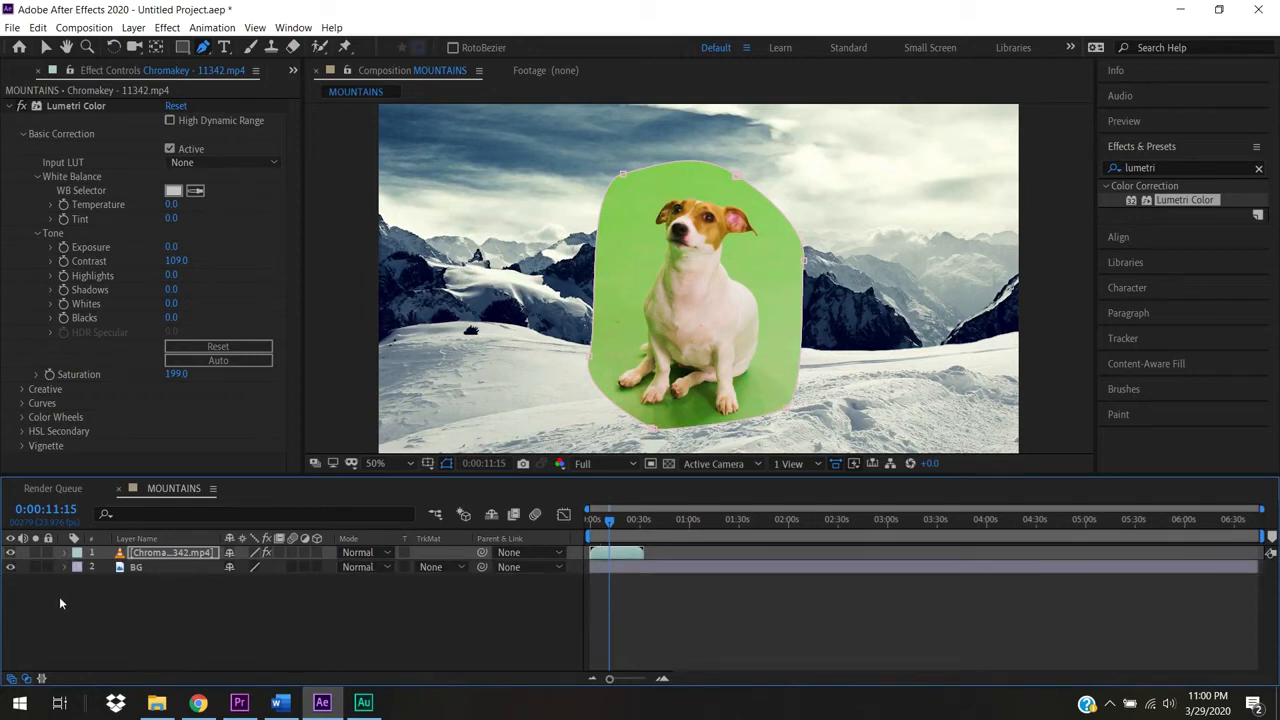
left_click(65, 552)
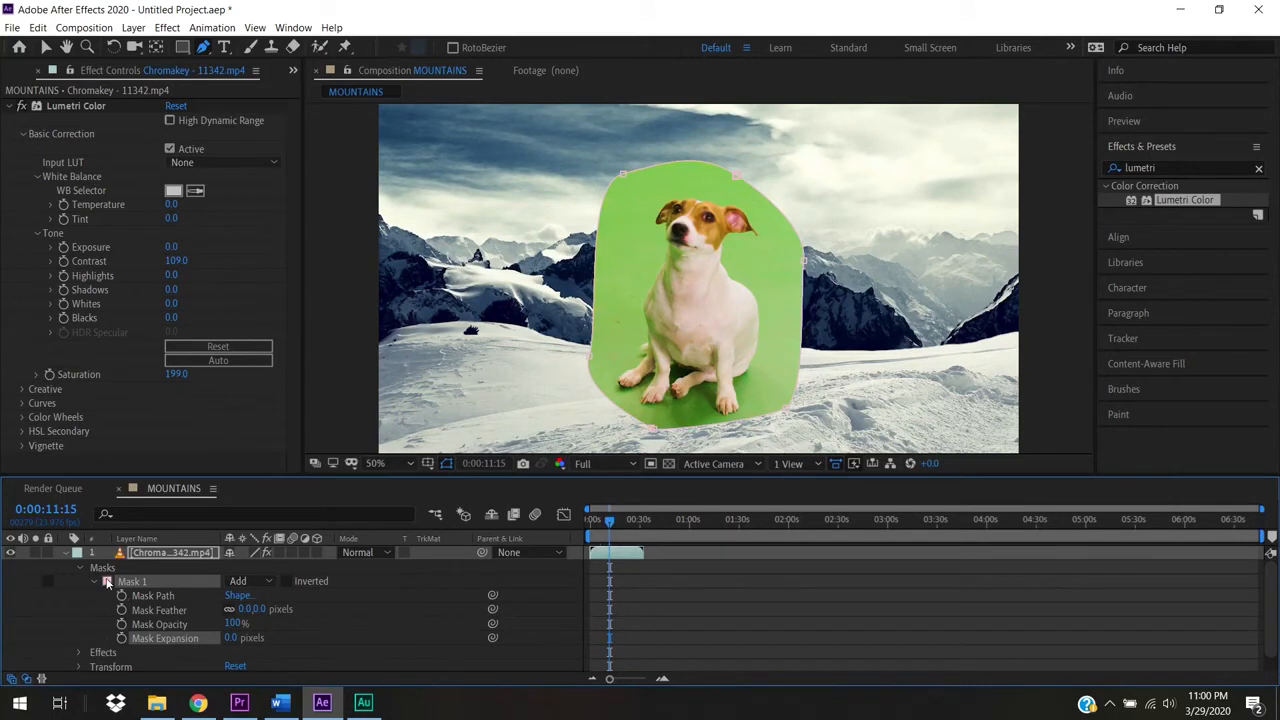
left_click(107, 581)
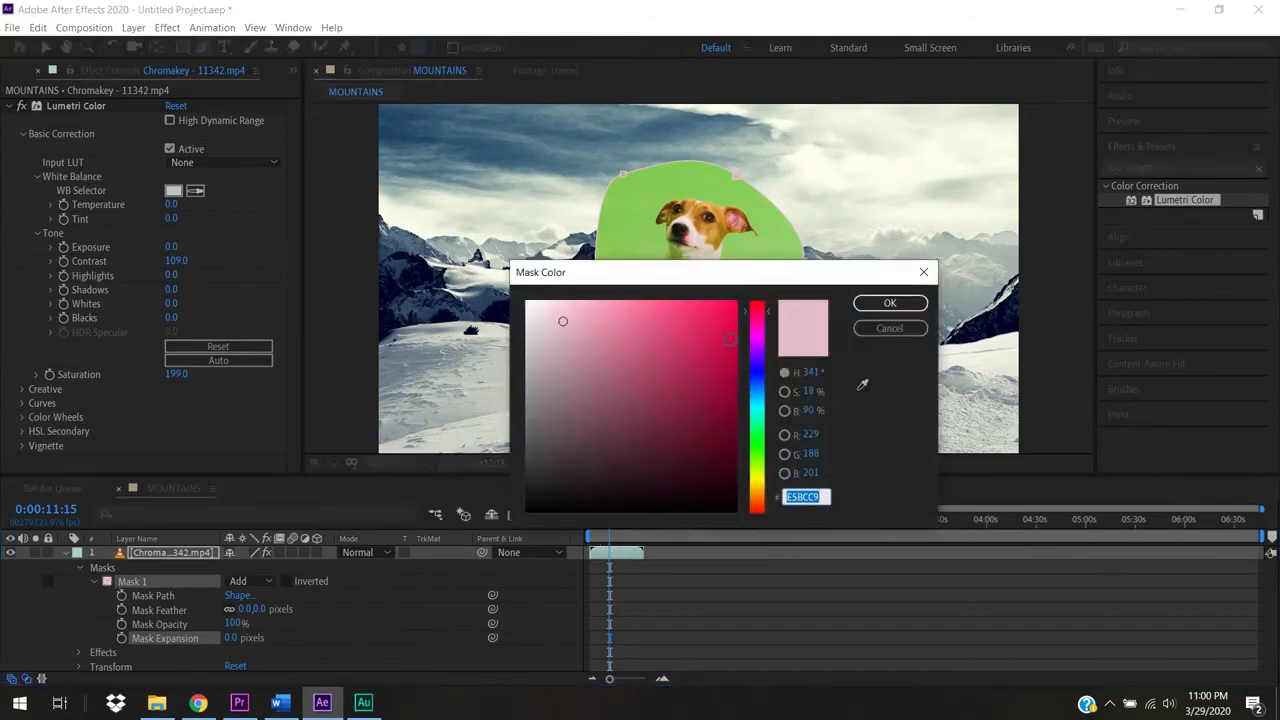
left_click(736, 324)
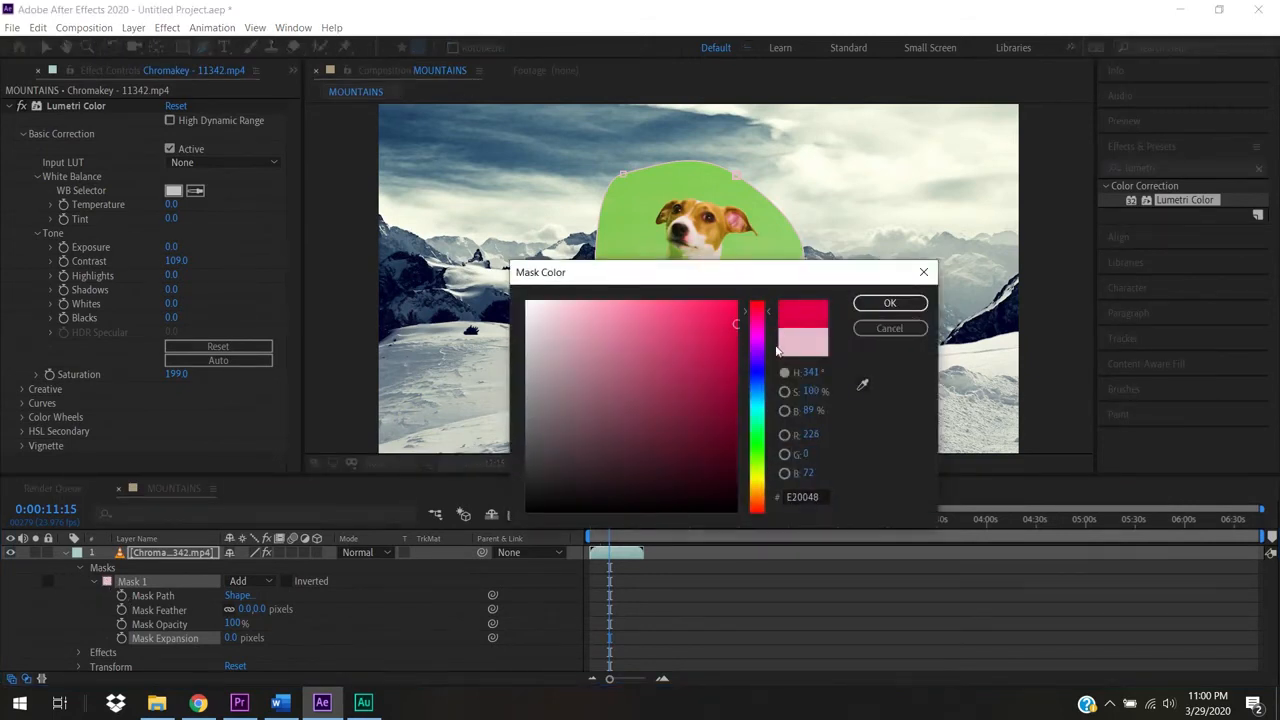
left_click(760, 446)
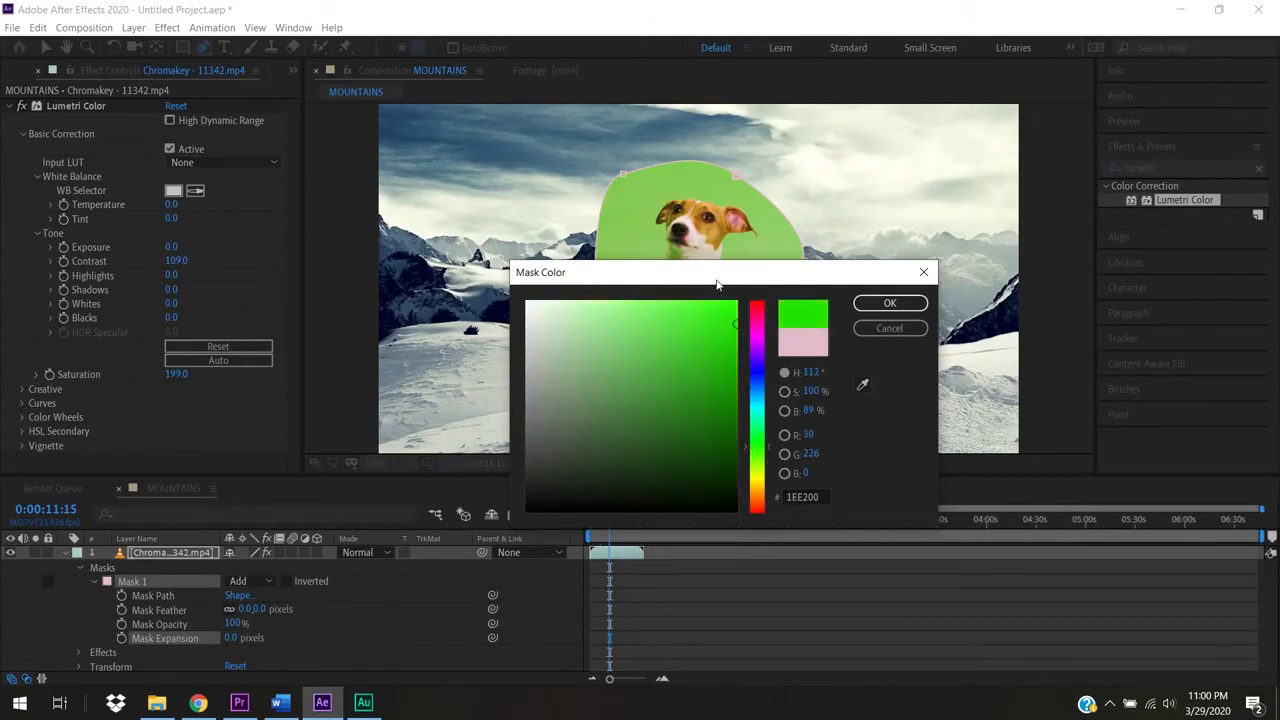
left_click(884, 304)
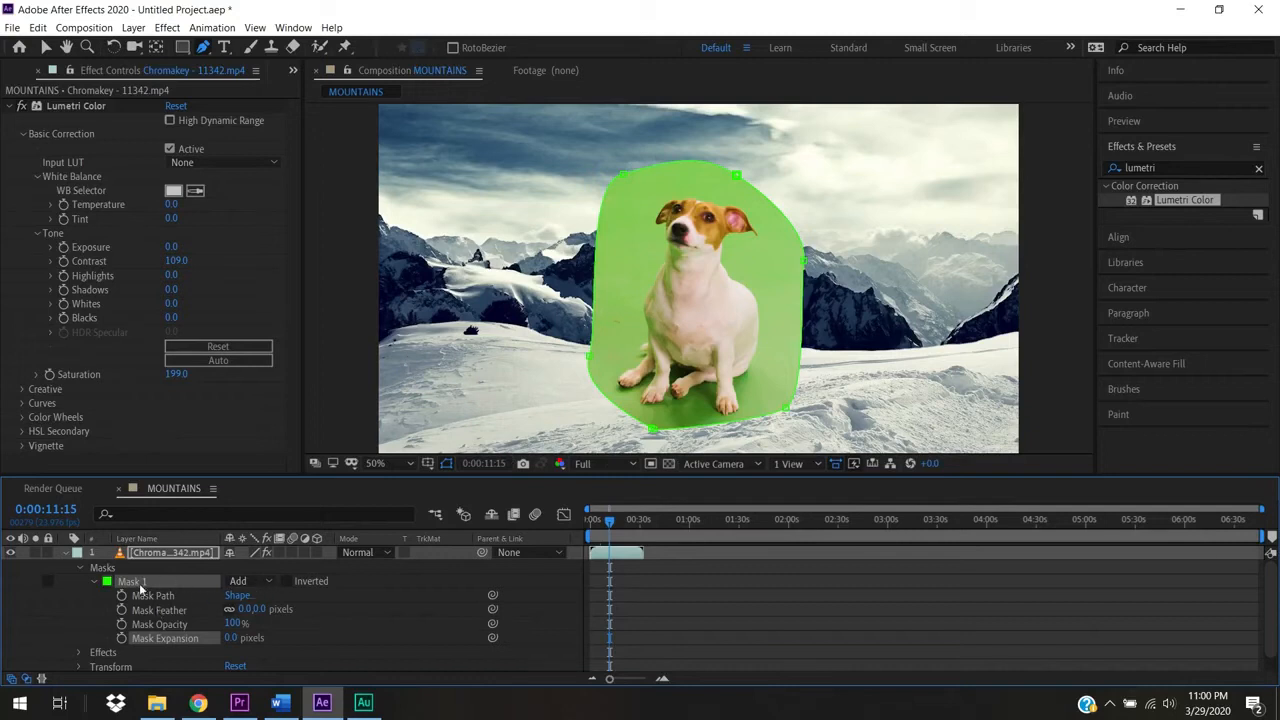
Change Mask 1's outline color to red, then collapse the dog clip's properties and deselect the layer.
left_click(108, 583)
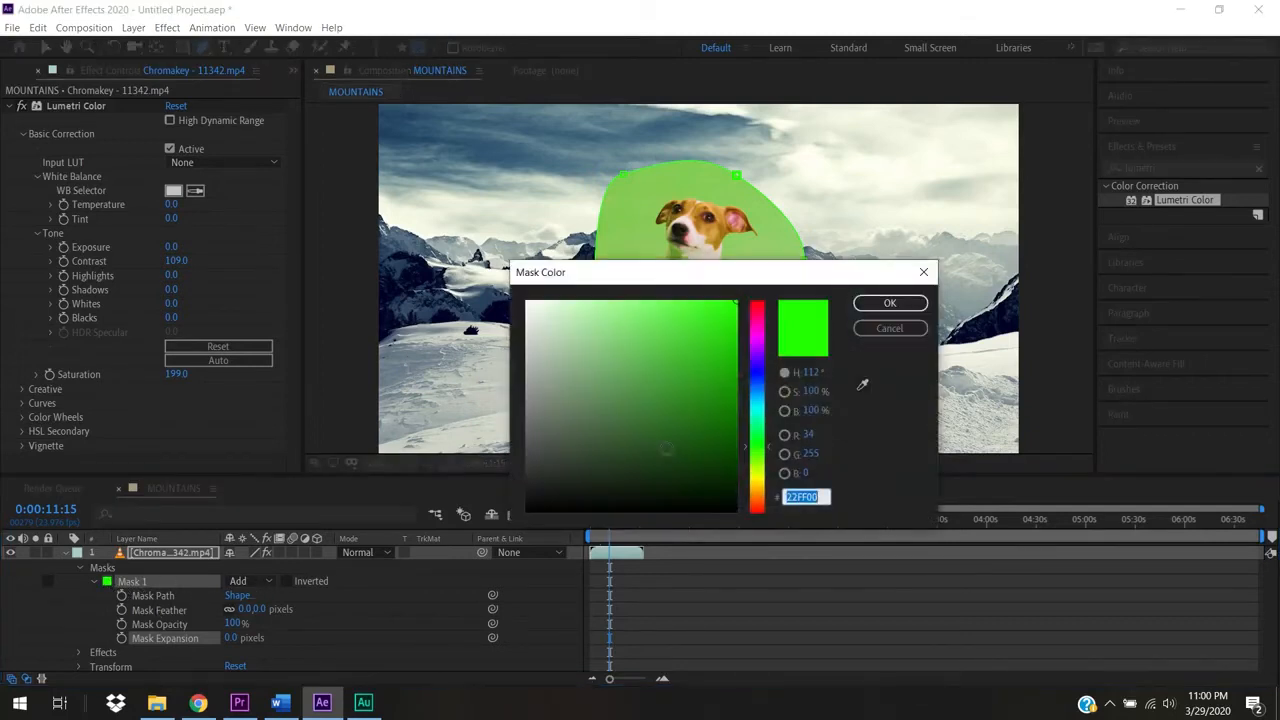
left_click_drag(758, 483, 757, 300)
left_click(889, 303)
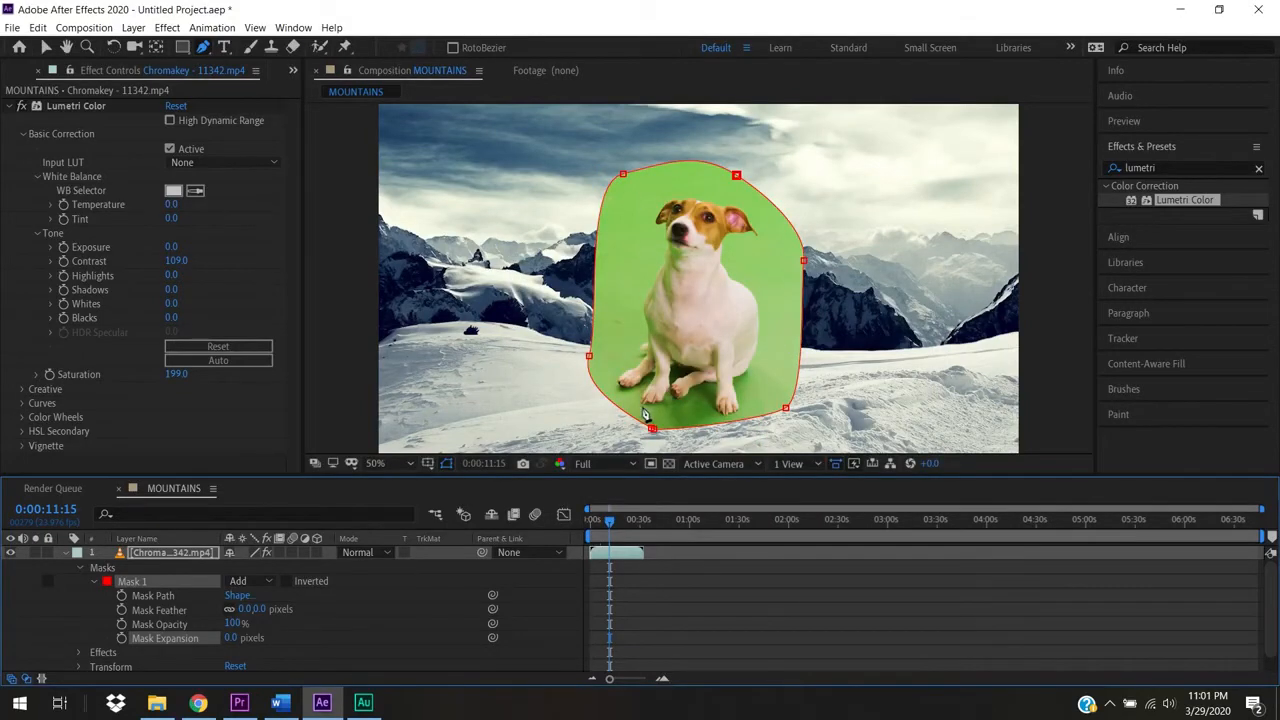
left_click(63, 552)
left_click(91, 606)
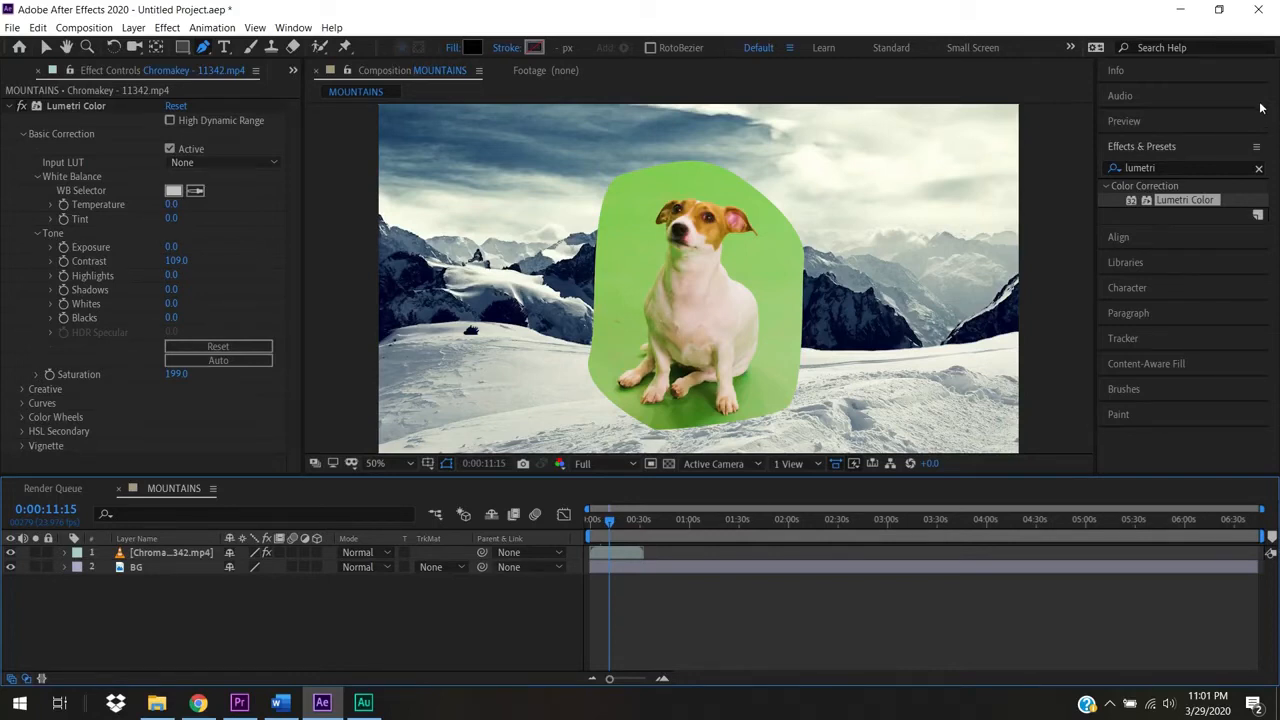
Search the effects for "KEYL" and apply Keylight (1.2) to the dog clip.
left_click(1259, 169)
left_click(1218, 168)
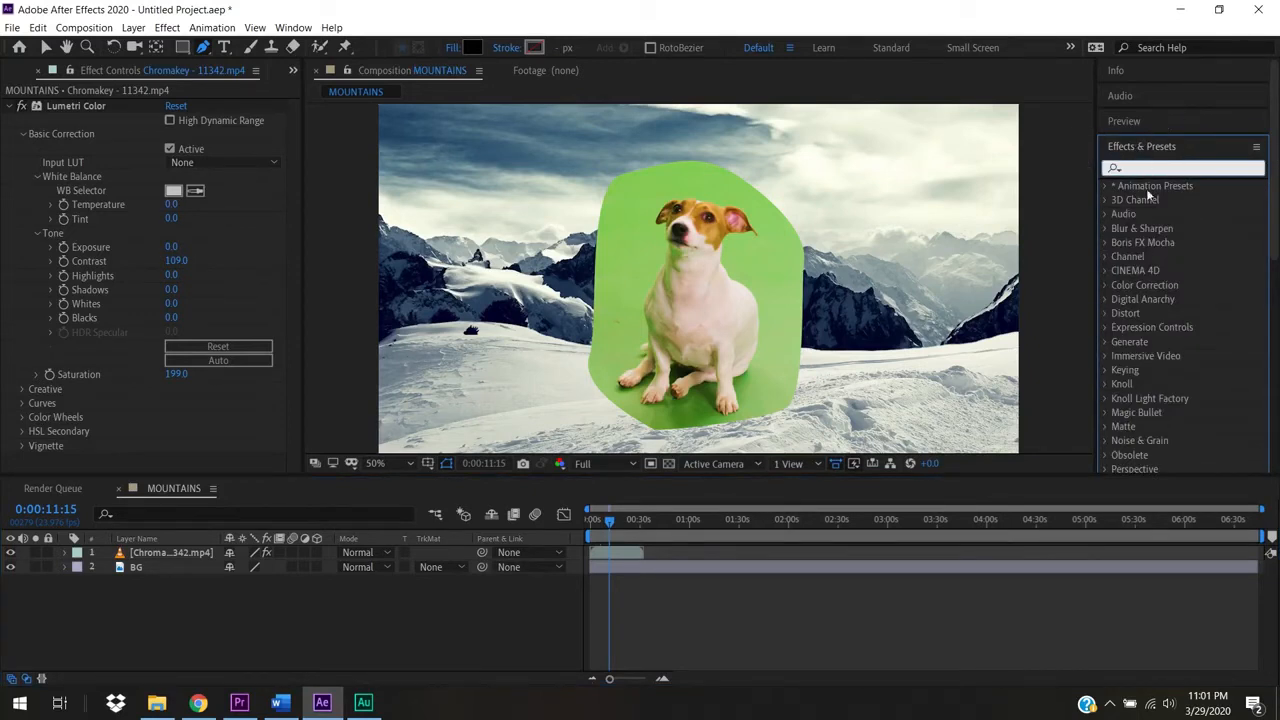
left_click(299, 29)
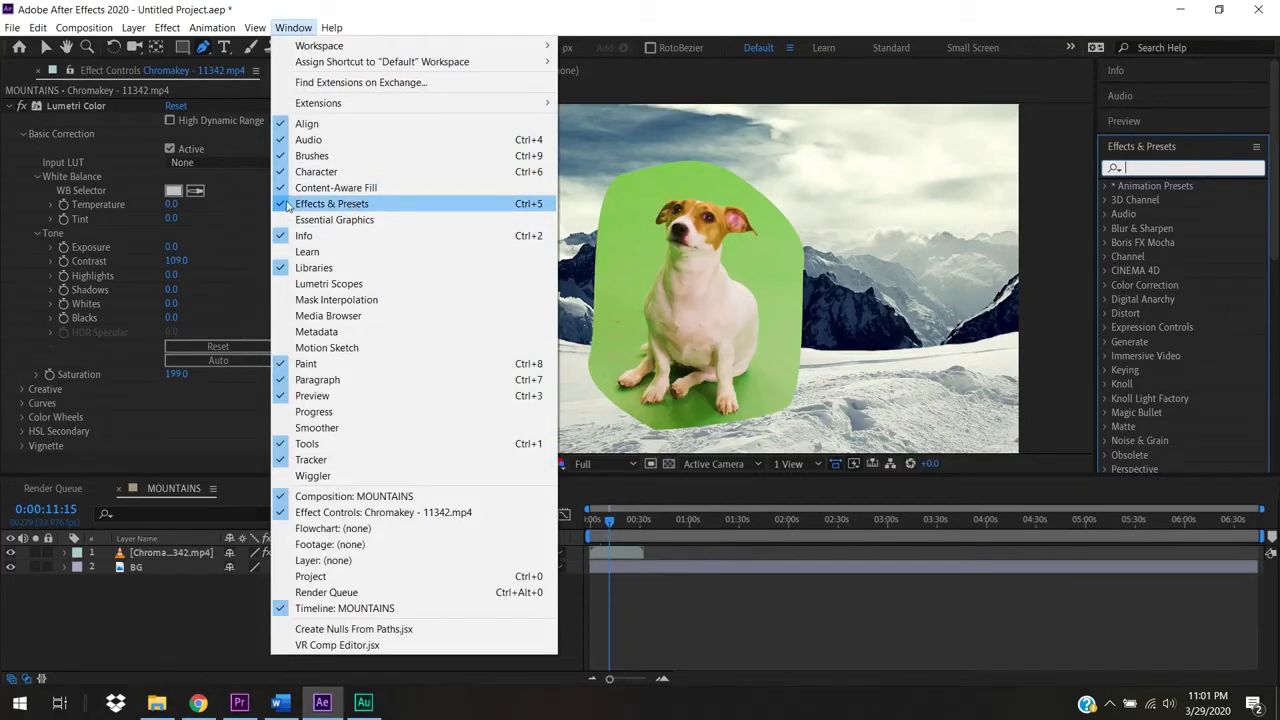
left_click(1174, 170)
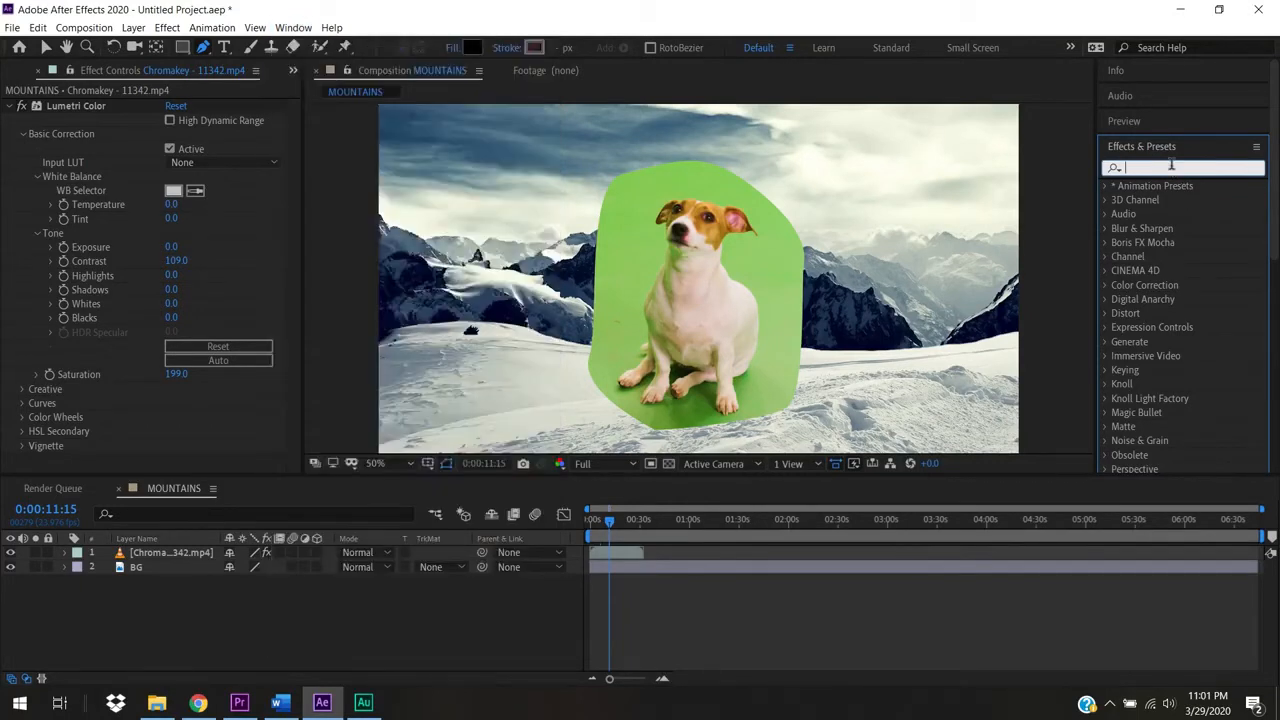
type("K")
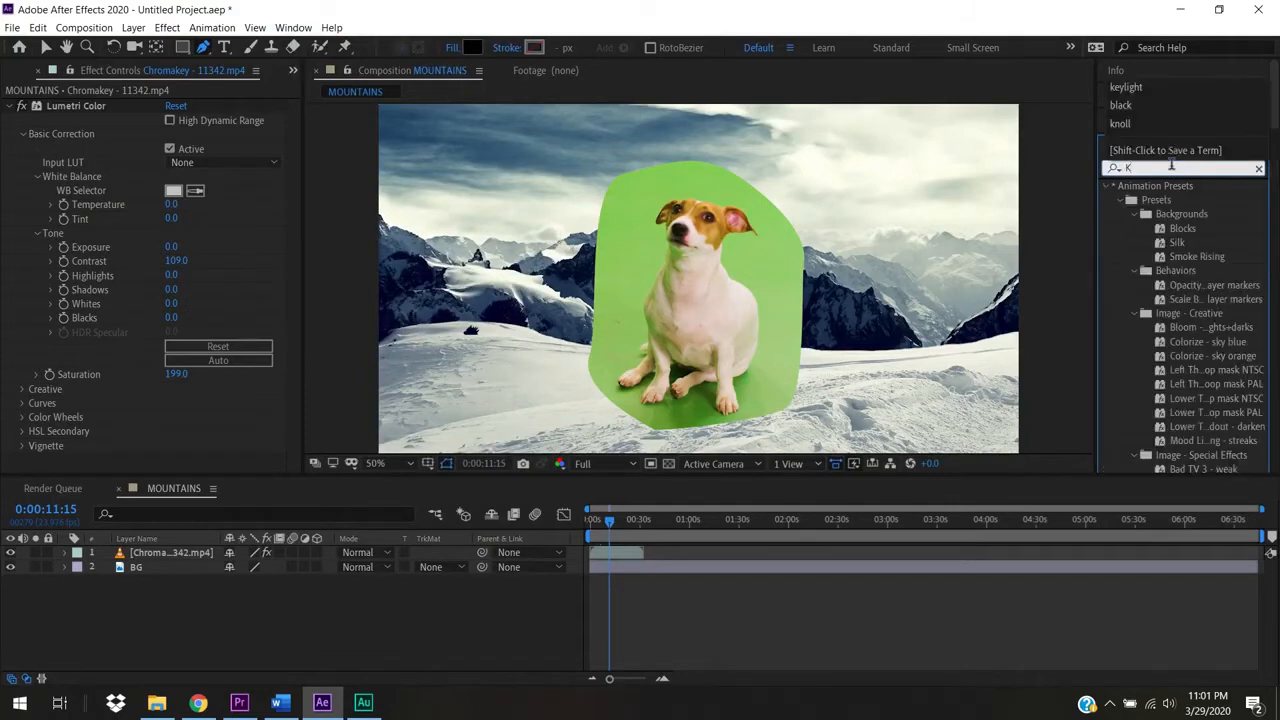
type("EYL")
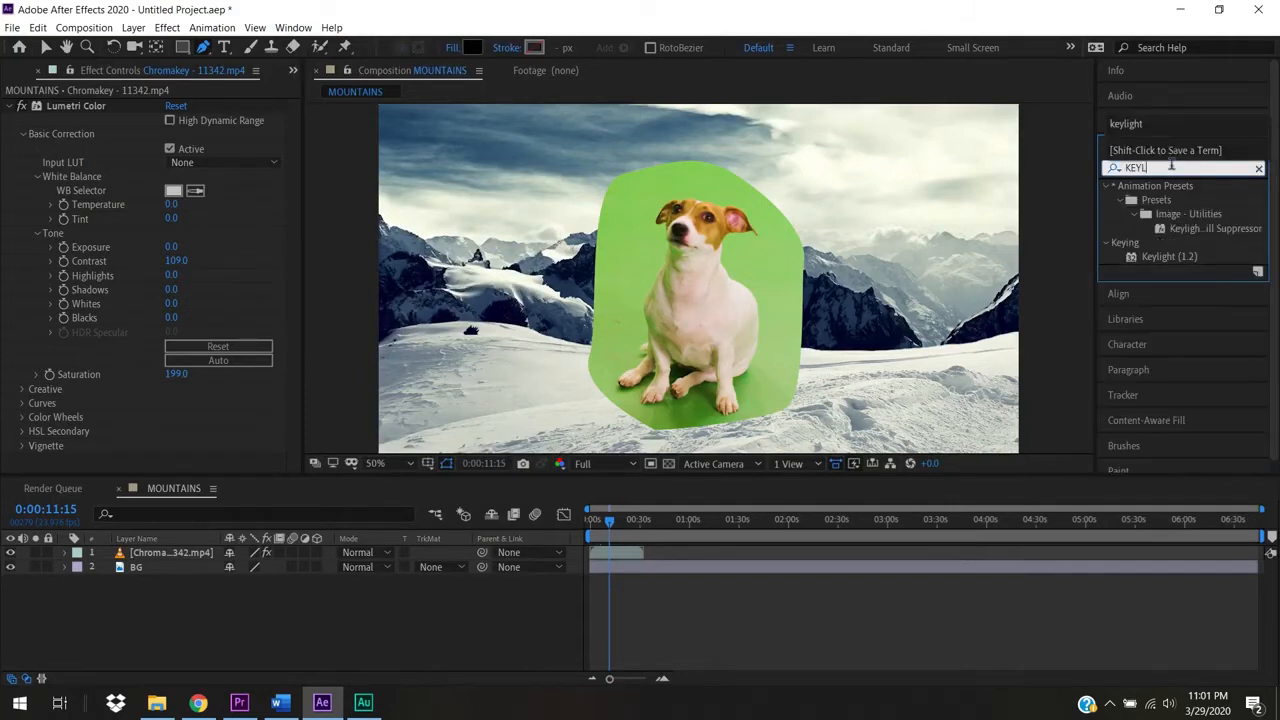
left_click(1165, 257)
left_click_drag(1170, 257, 750, 273)
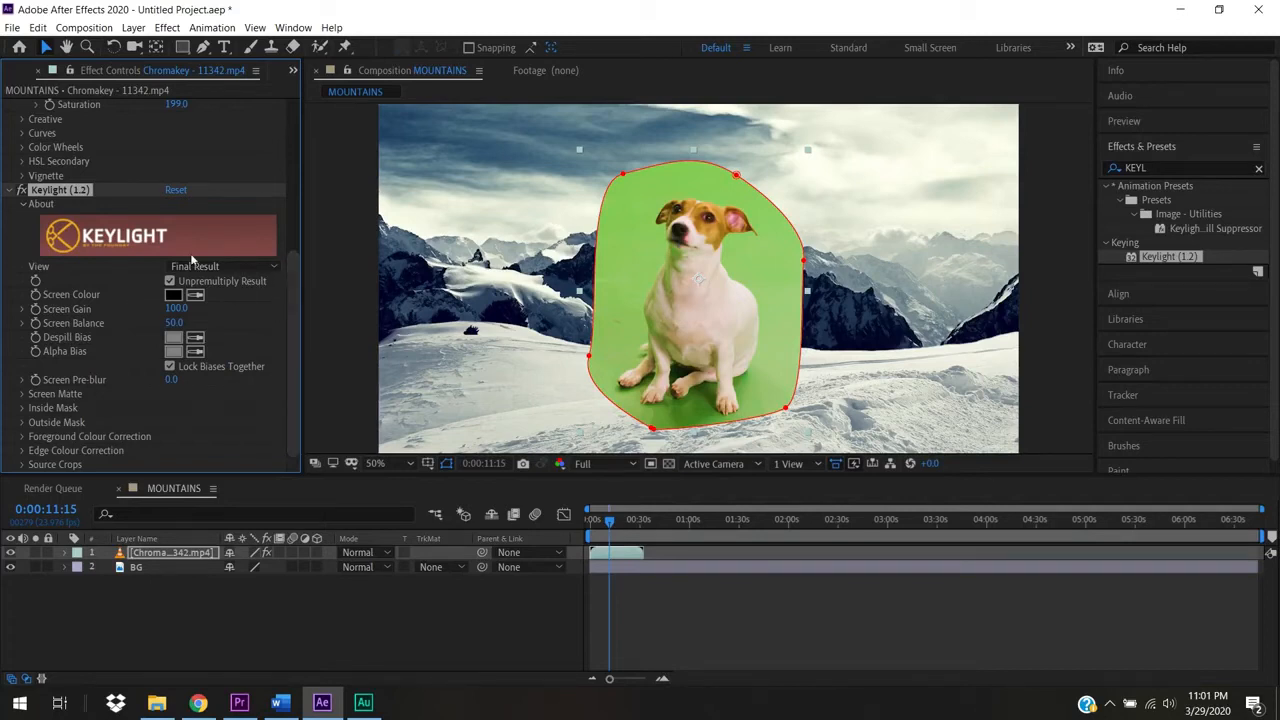
Collapse Lumetri Color, sample the green backdrop beside the dog as Keylight's Screen Colour, and hide the mask outline.
left_click_drag(290, 319, 286, 132)
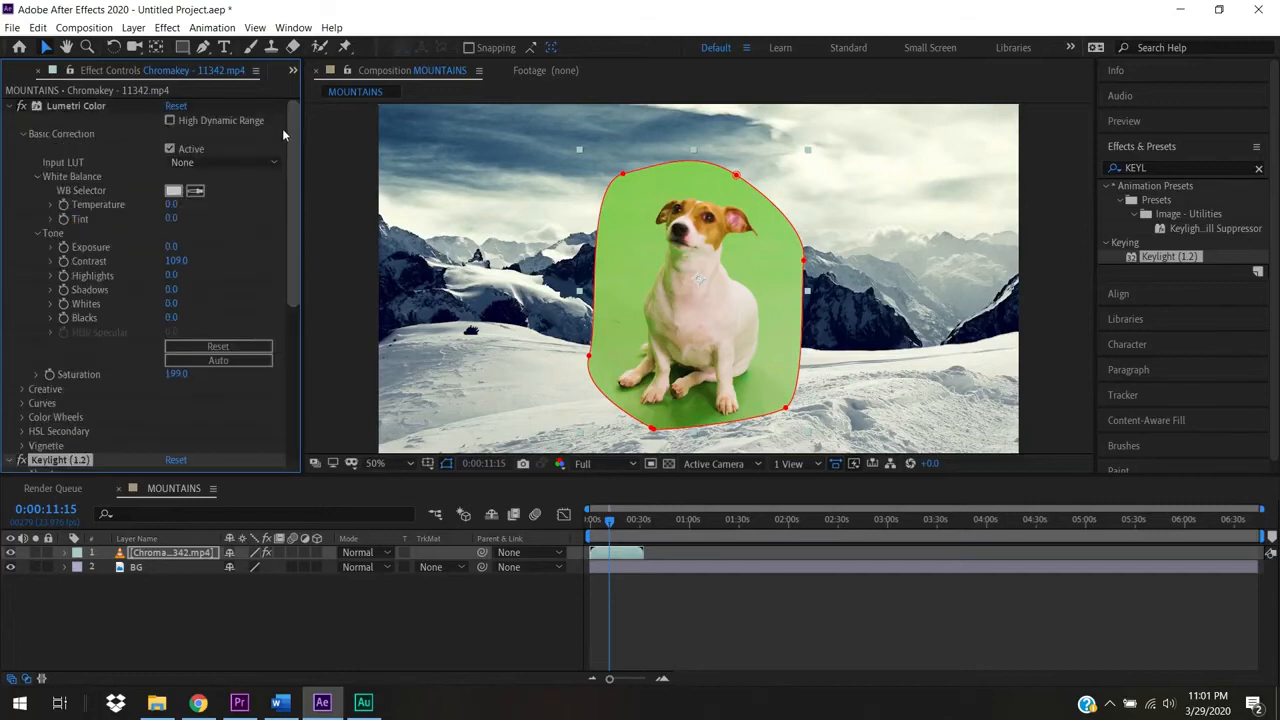
left_click(11, 107)
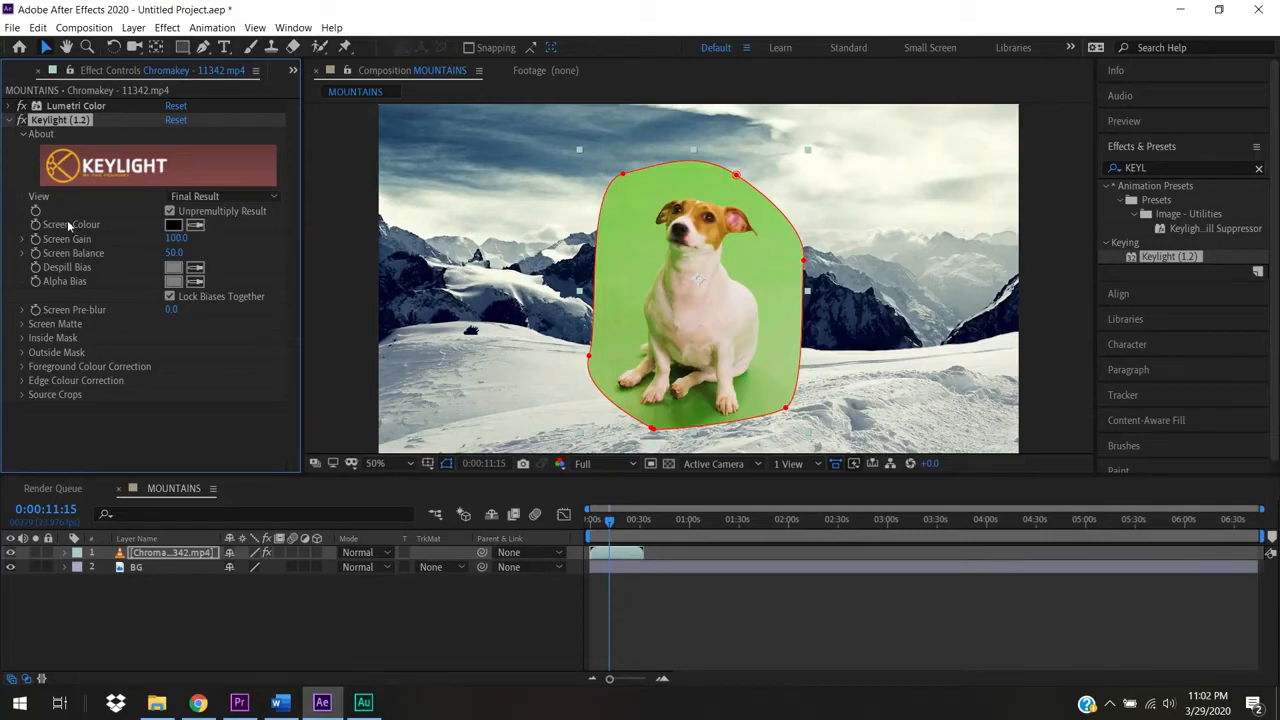
left_click(195, 224)
left_click(643, 258)
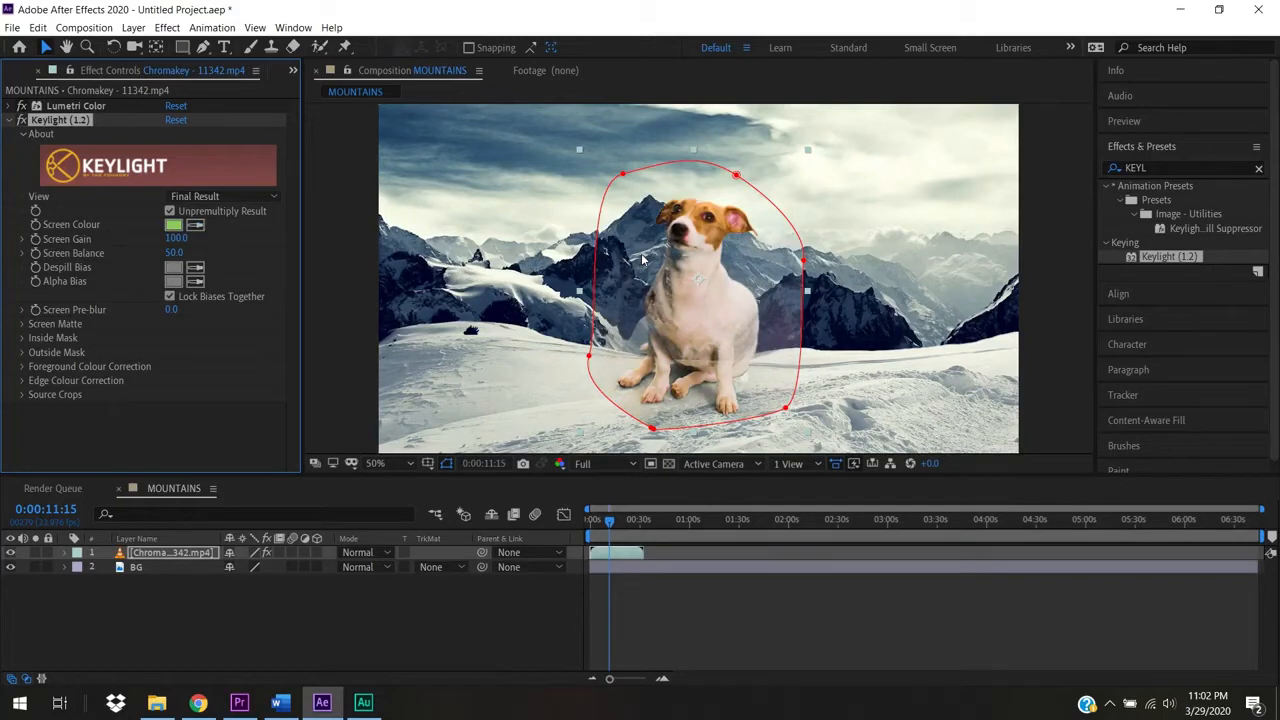
left_click(446, 464)
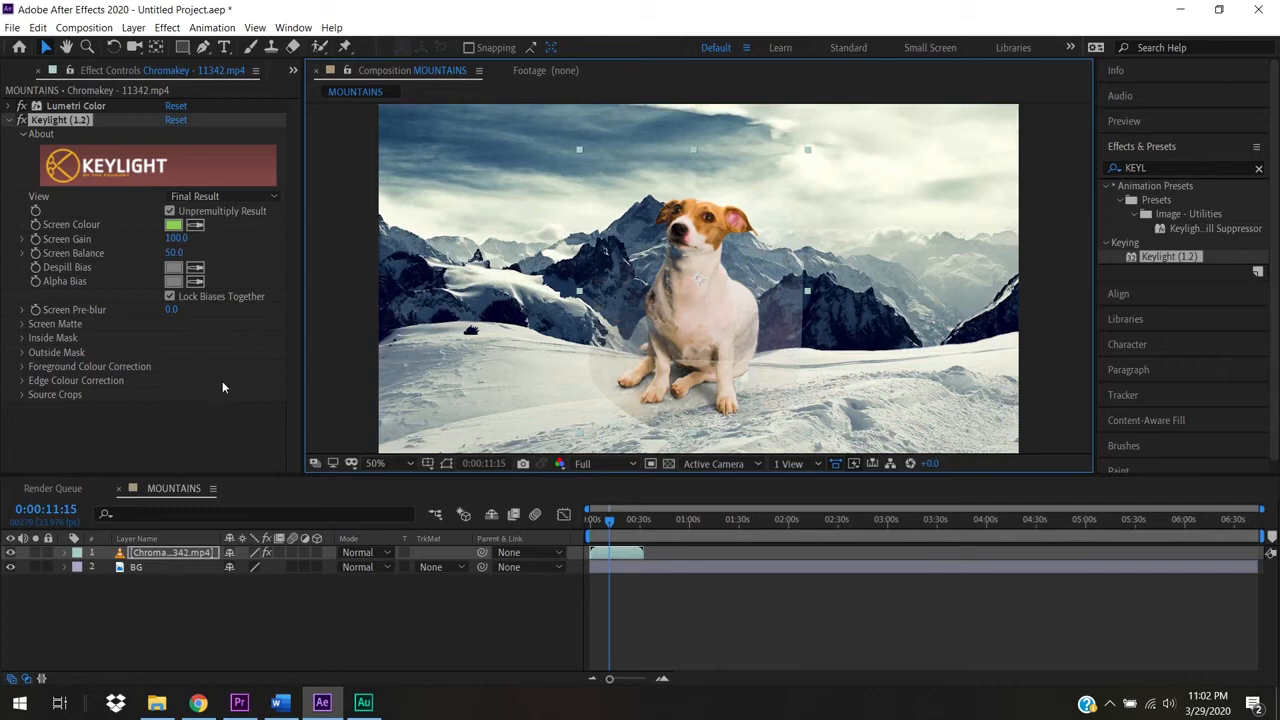
Switch Keylight's view from Final Result to Screen Matte.
left_click(36, 197)
left_click(244, 196)
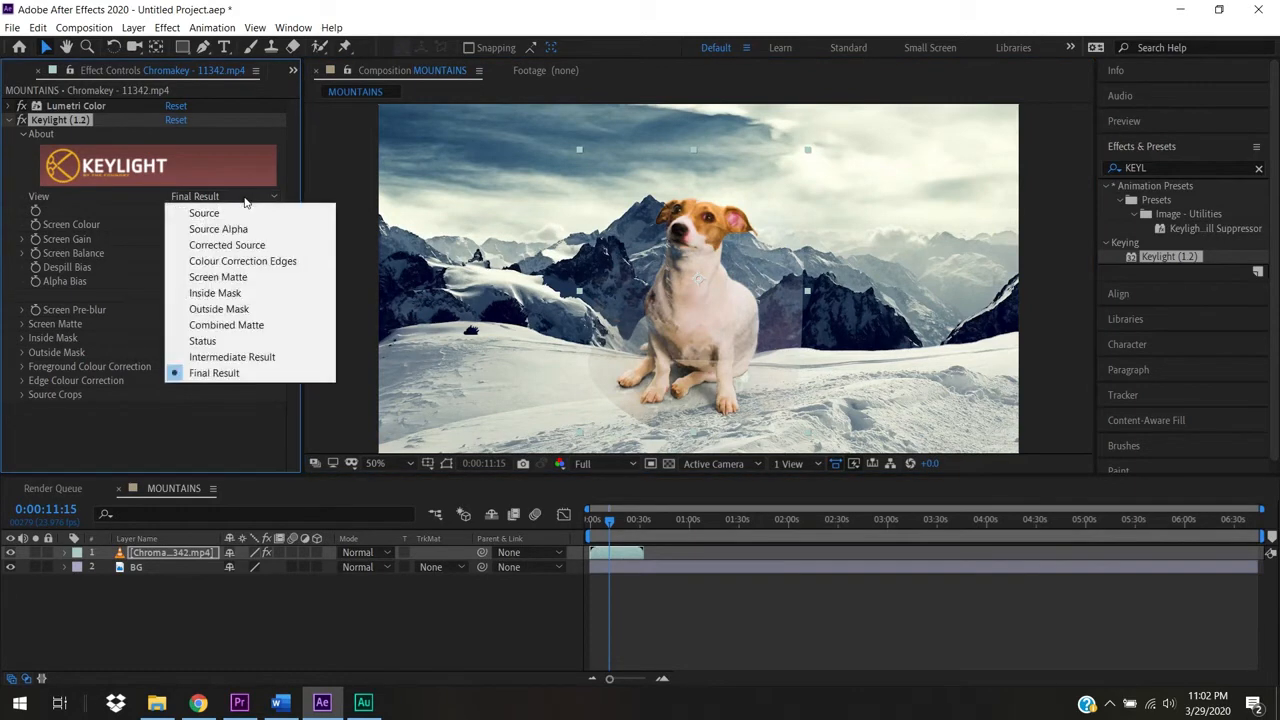
left_click(249, 279)
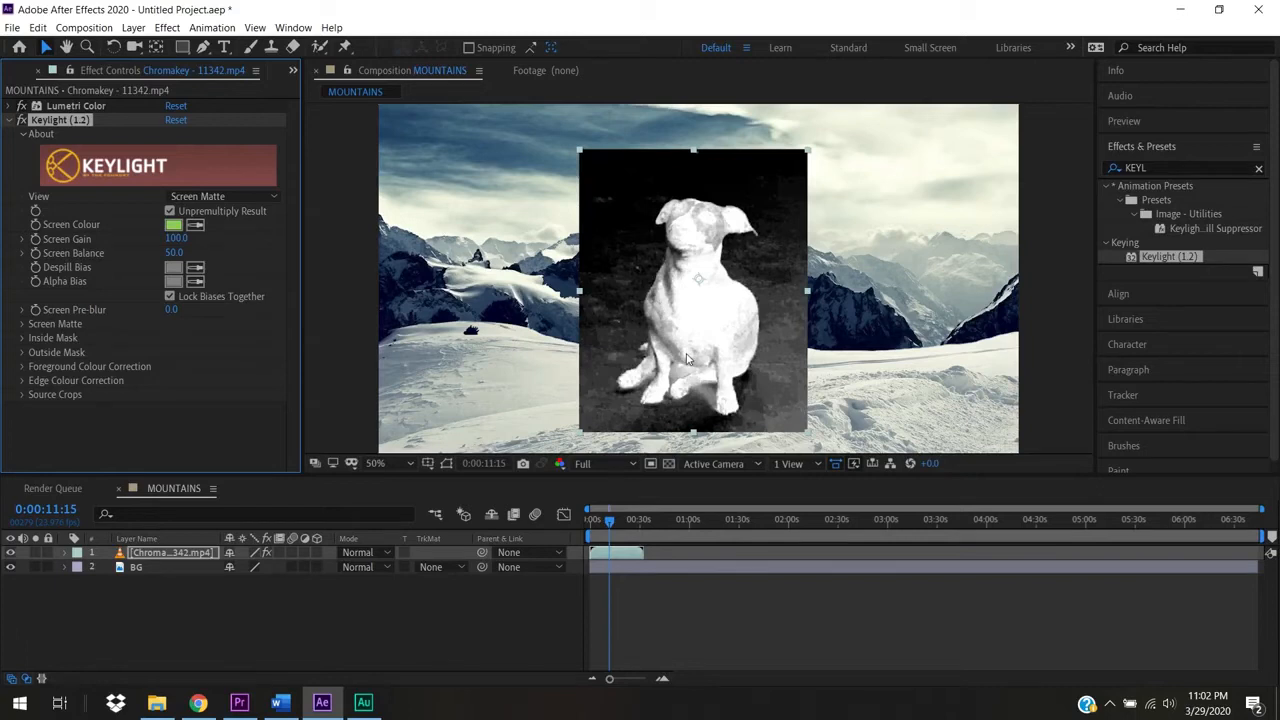
Try sampling Keylight's Despill Bias from the edge of the dog's neck in Source view, and check it in Screen Matte view.
left_click(208, 195)
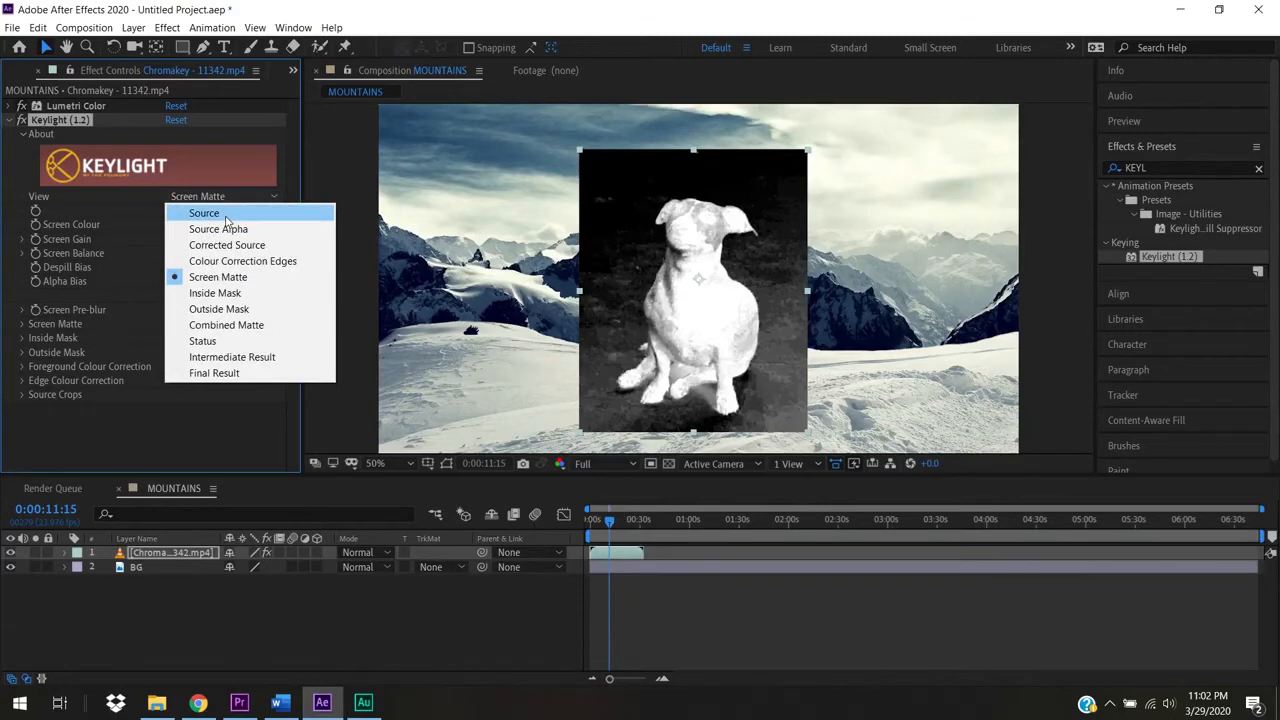
left_click(218, 214)
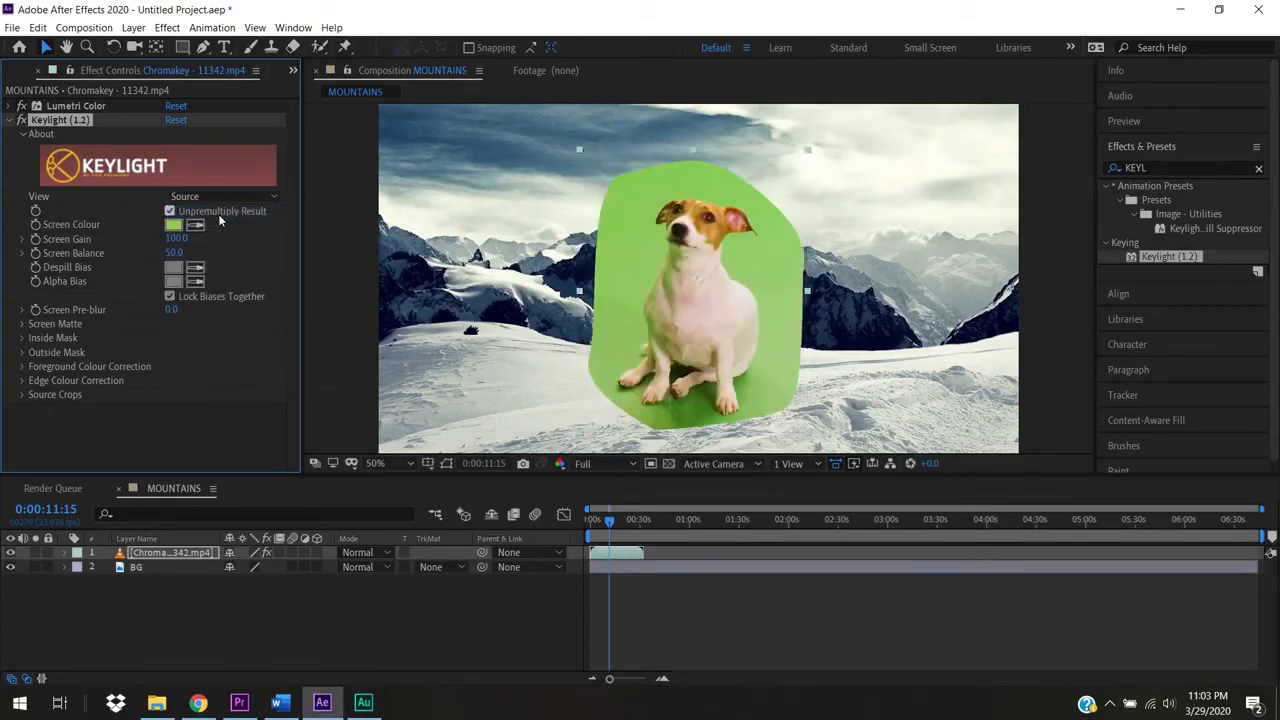
left_click(195, 270)
left_click(674, 259)
left_click(200, 198)
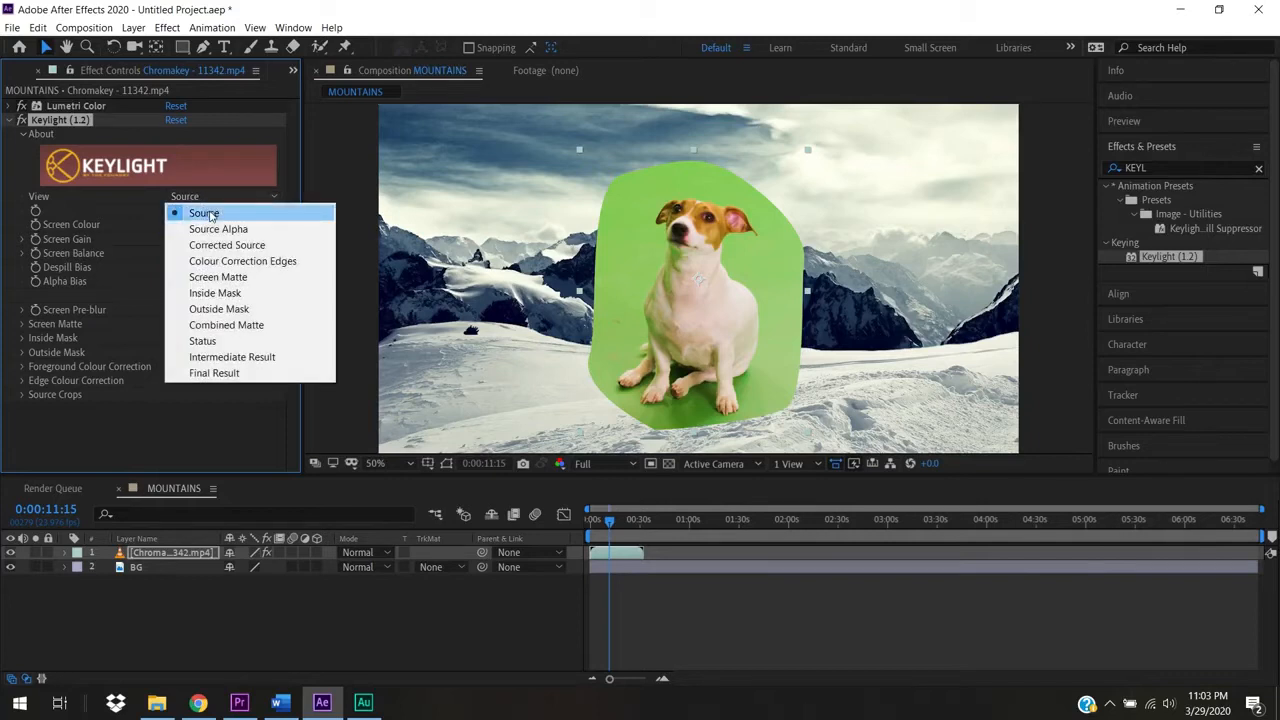
left_click(243, 280)
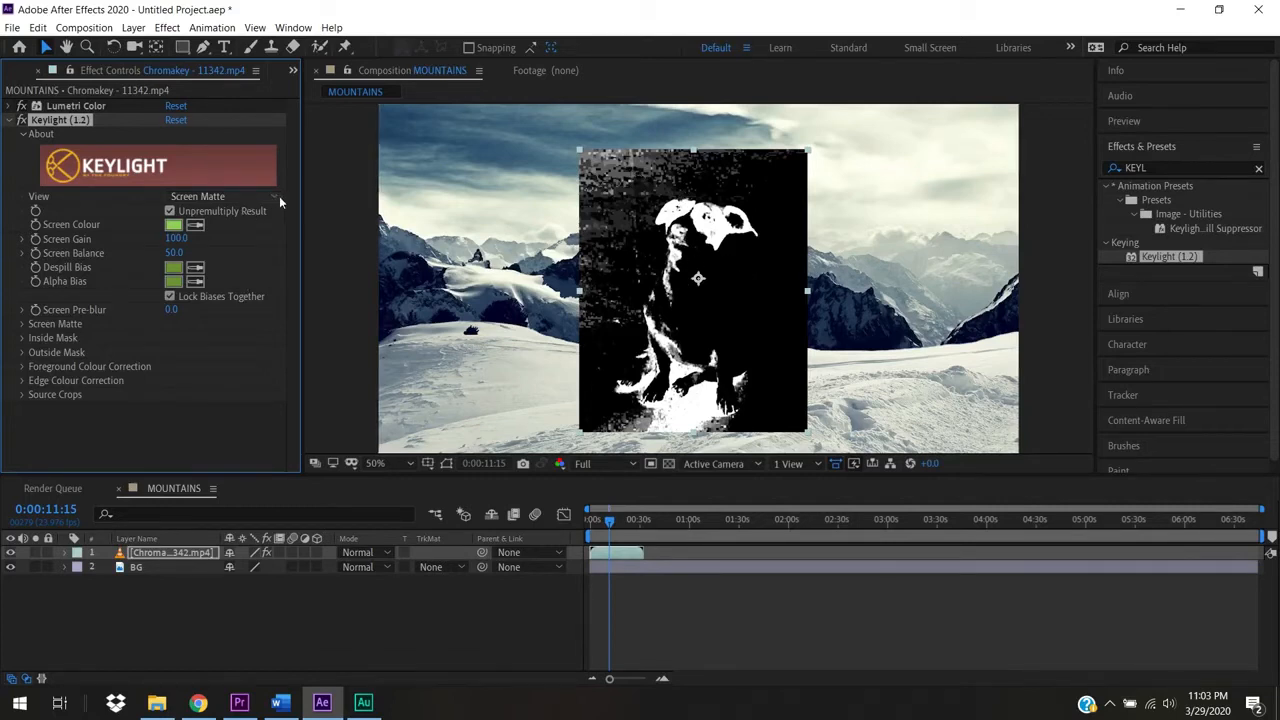
Check the key on the dog clip in Keylight's Source and Final Result views.
left_click(228, 197)
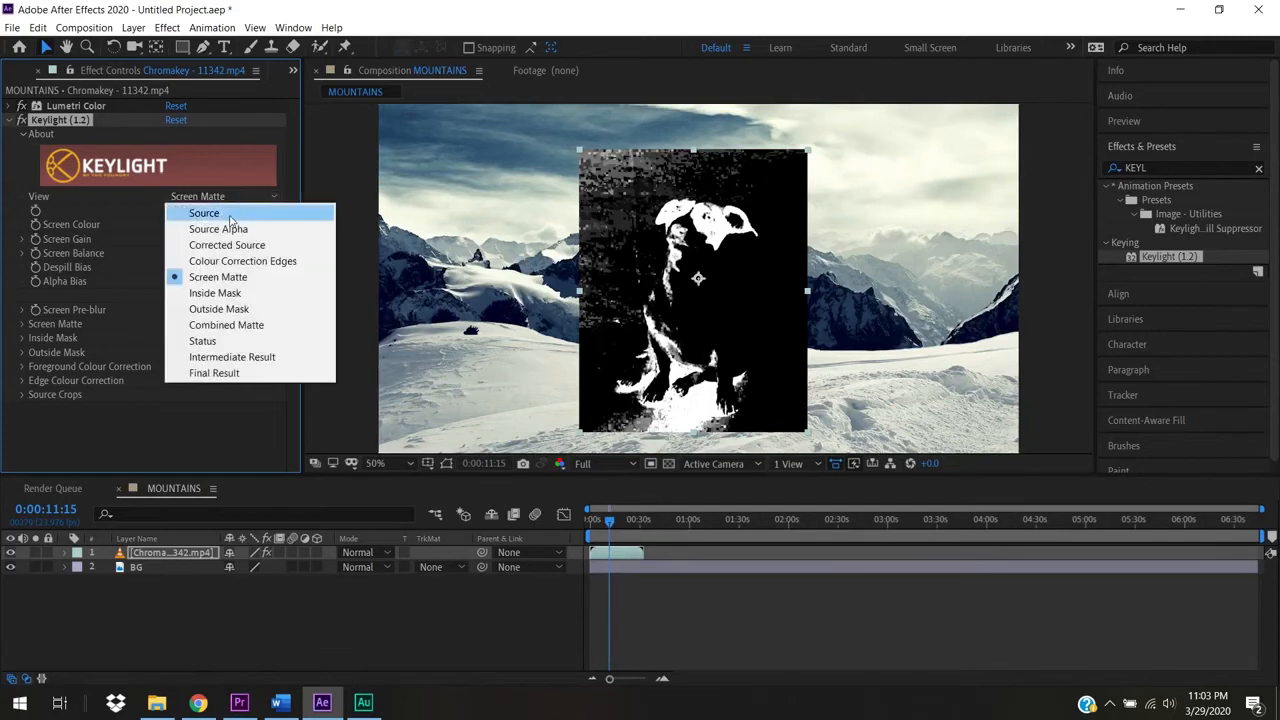
left_click(229, 212)
left_click(228, 199)
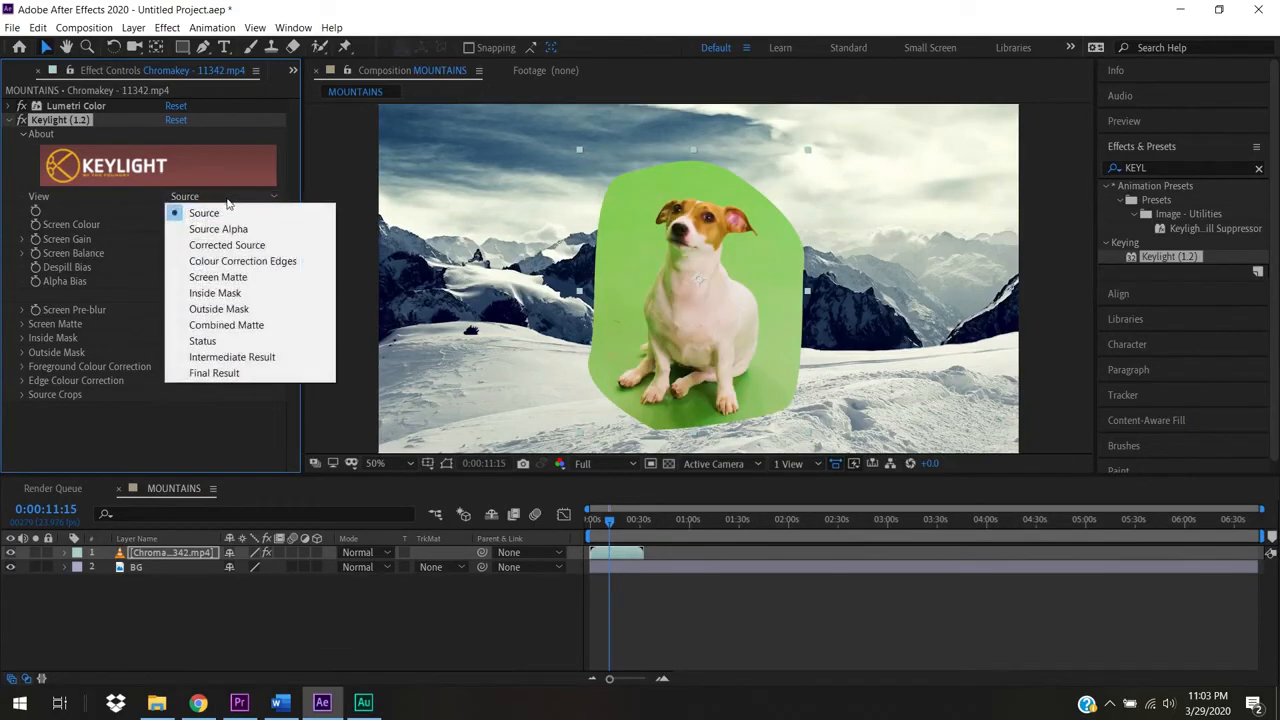
left_click(236, 370)
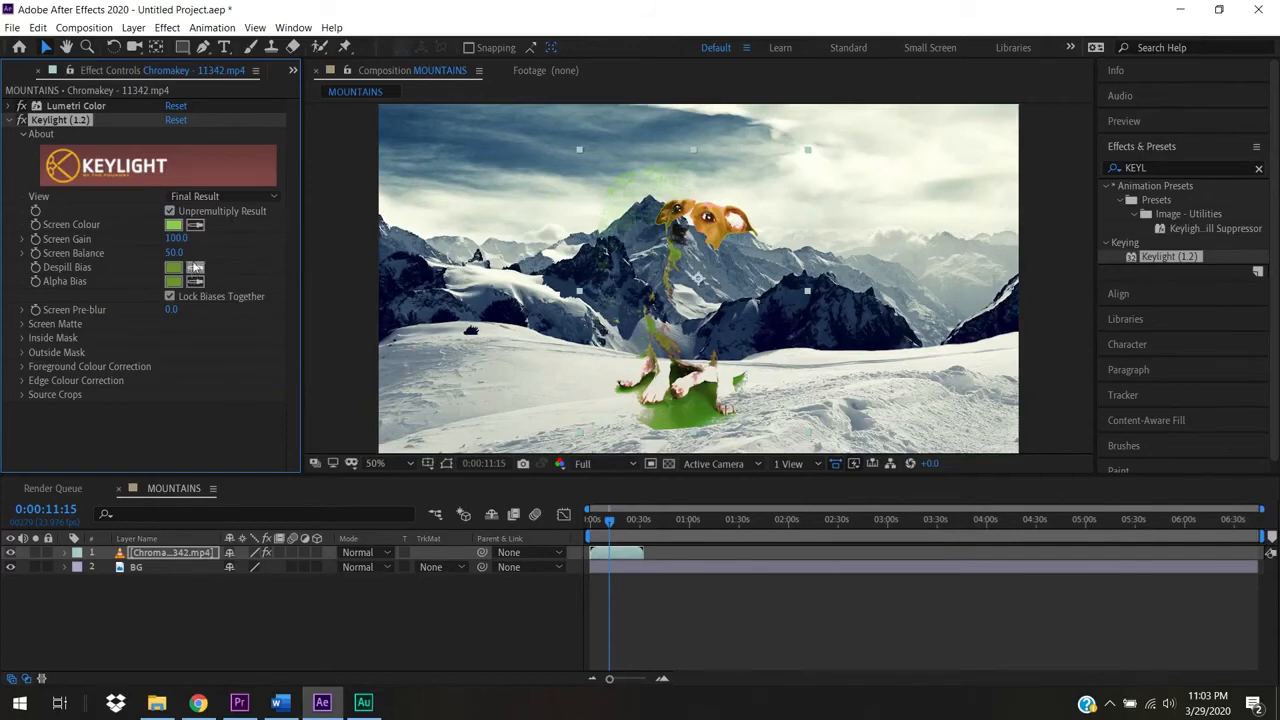
Try resampling the Despill Bias from the edge of the dog's body in Source view, and check the Screen Matte.
left_click(215, 197)
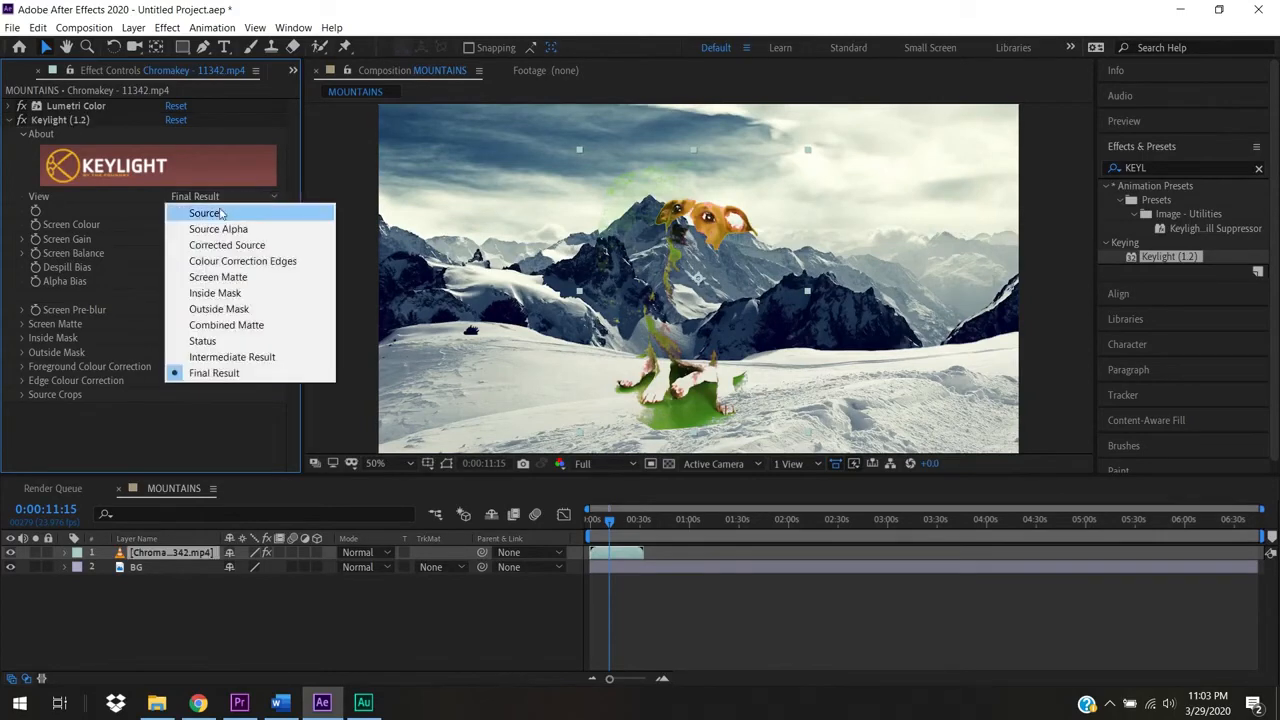
left_click(205, 213)
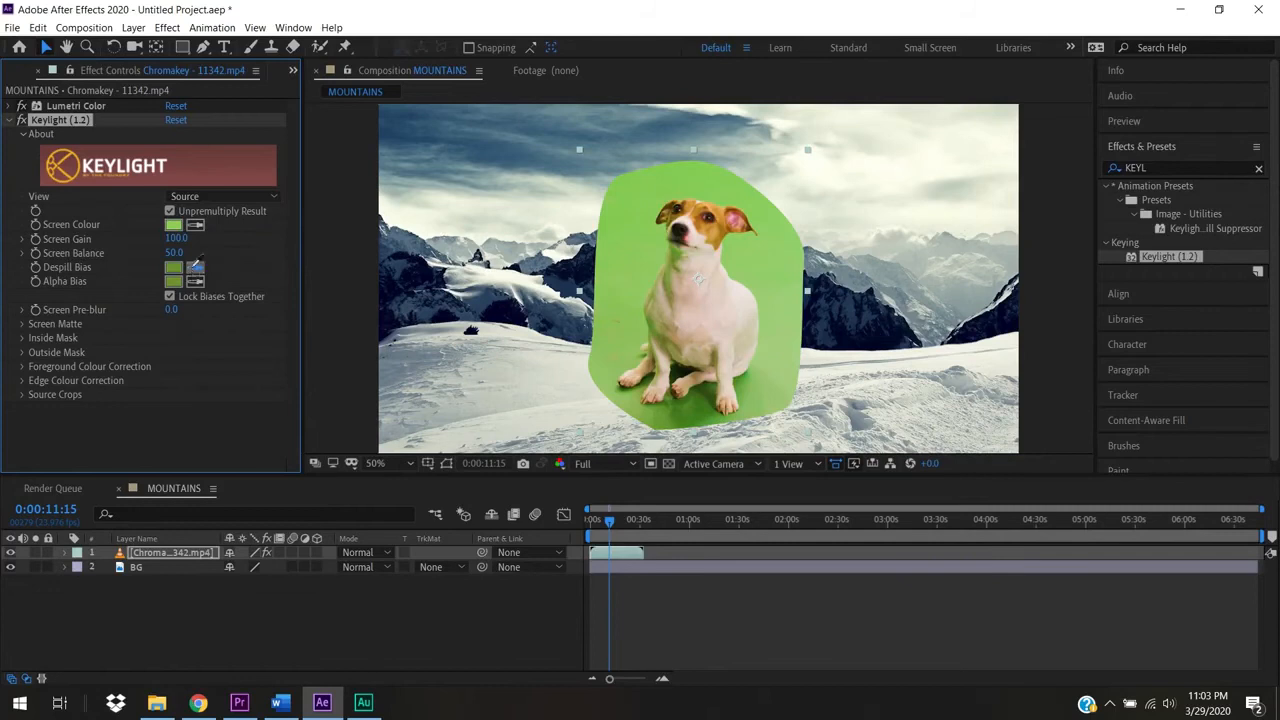
left_click(195, 267)
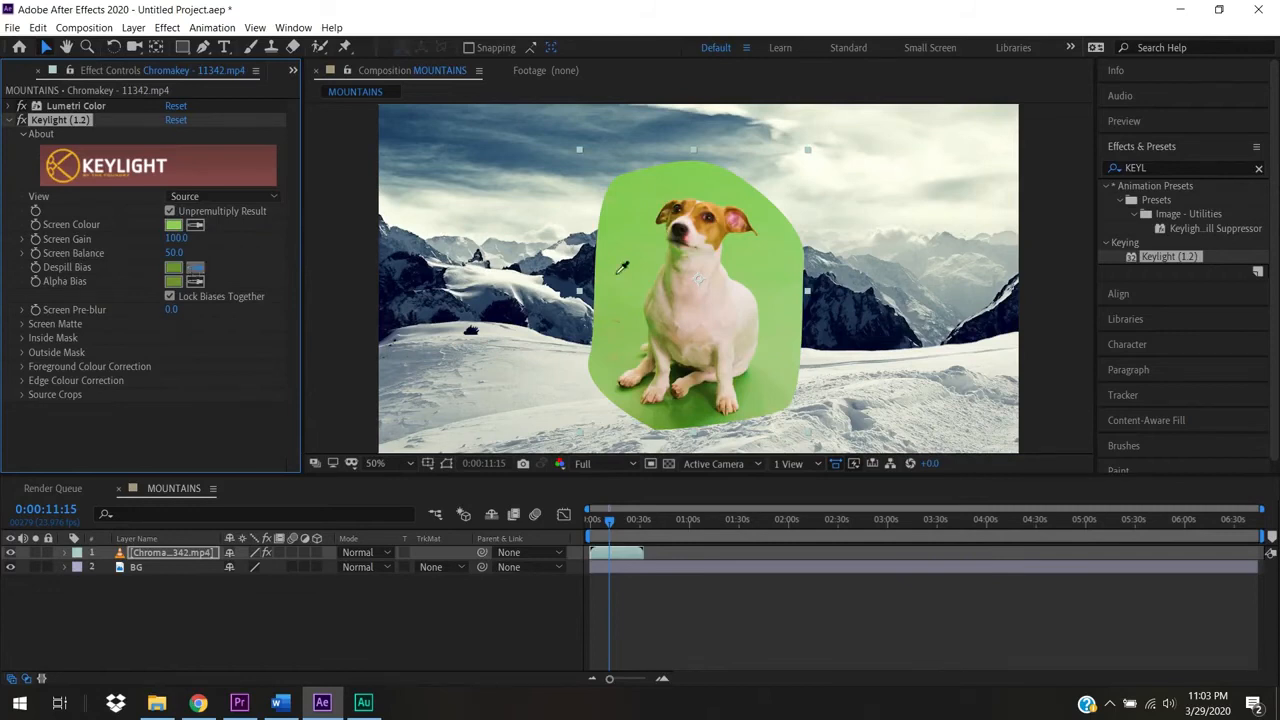
left_click(655, 325)
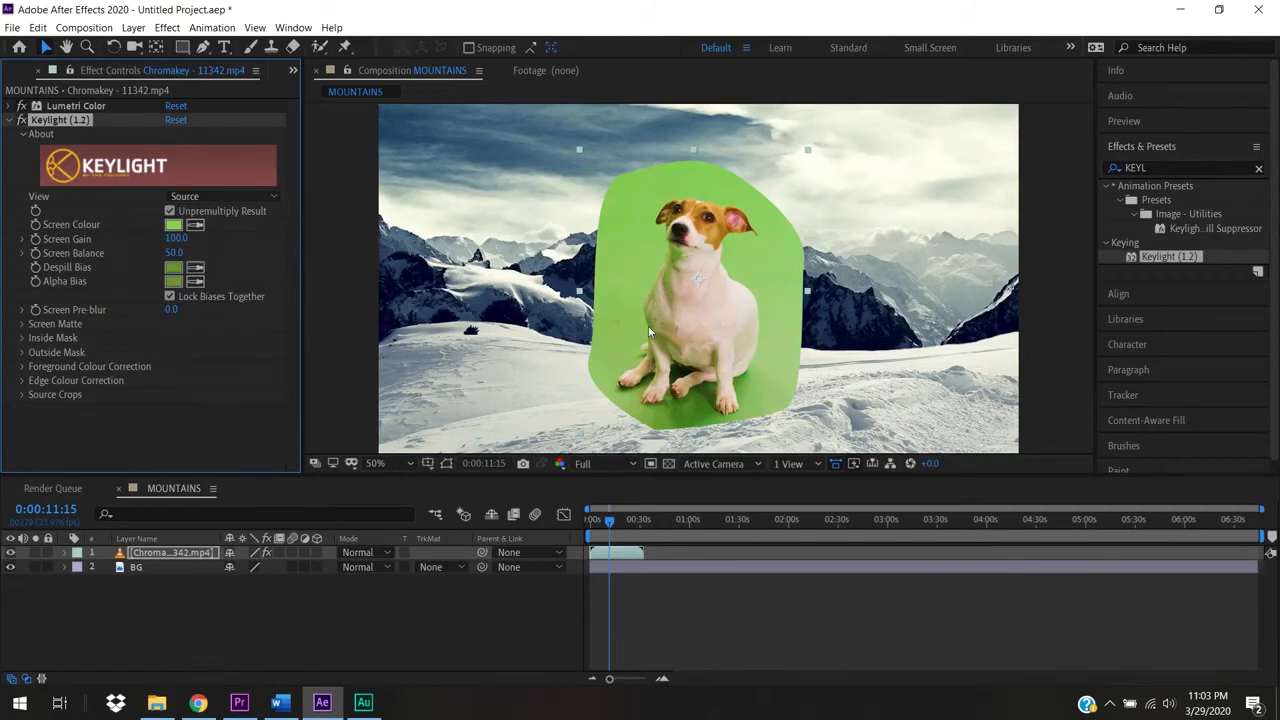
left_click(230, 198)
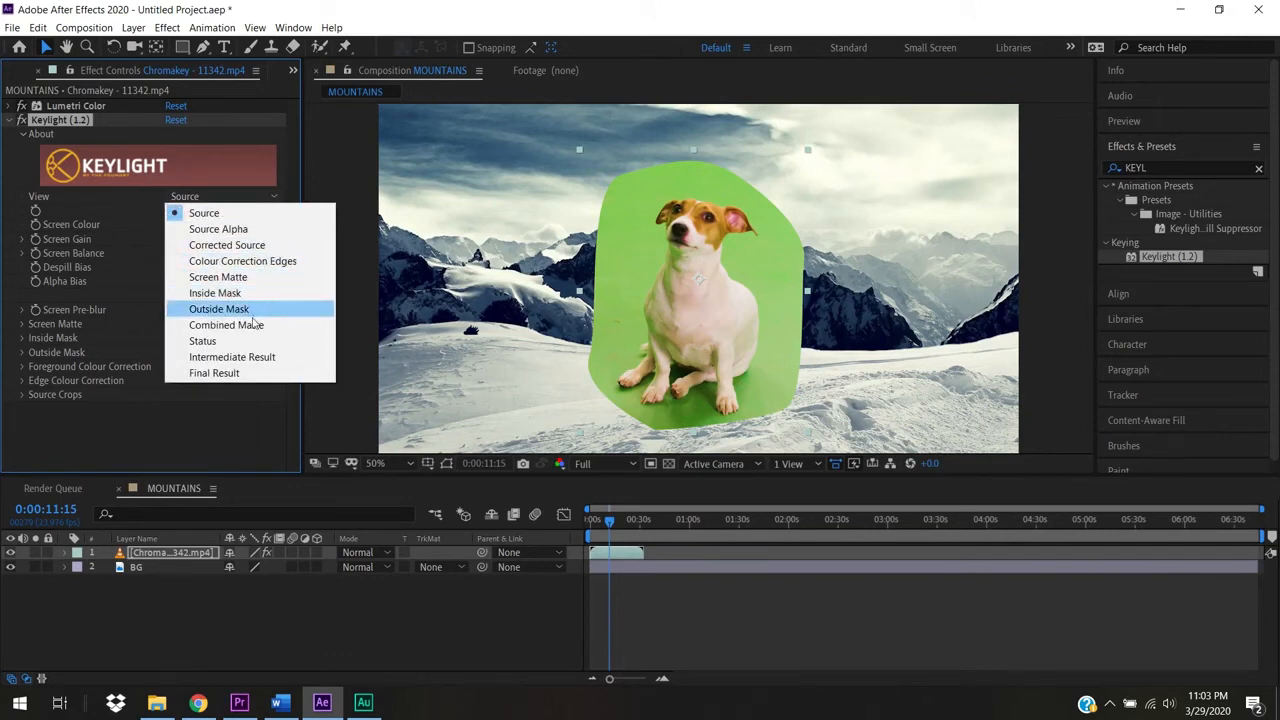
left_click(250, 277)
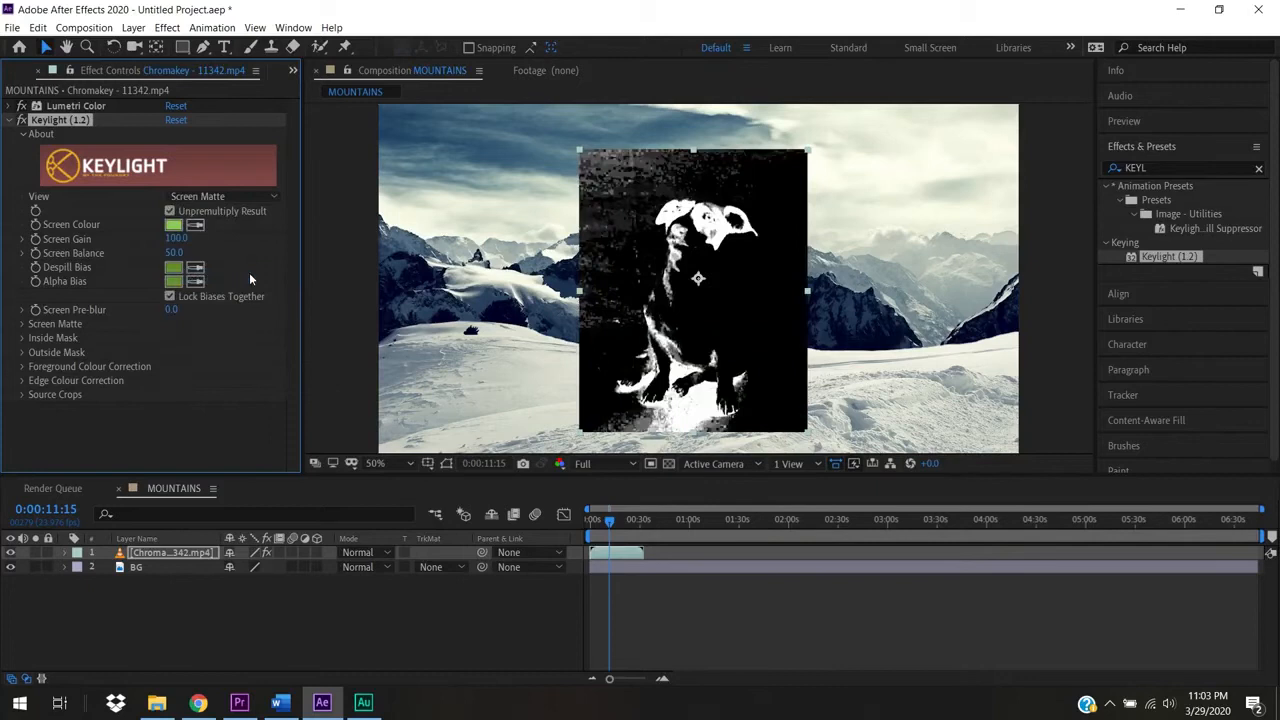
Try sampling the Despill Bias from the green backdrop beside the dog in Source view, and inspect the Screen Matte.
left_click(226, 195)
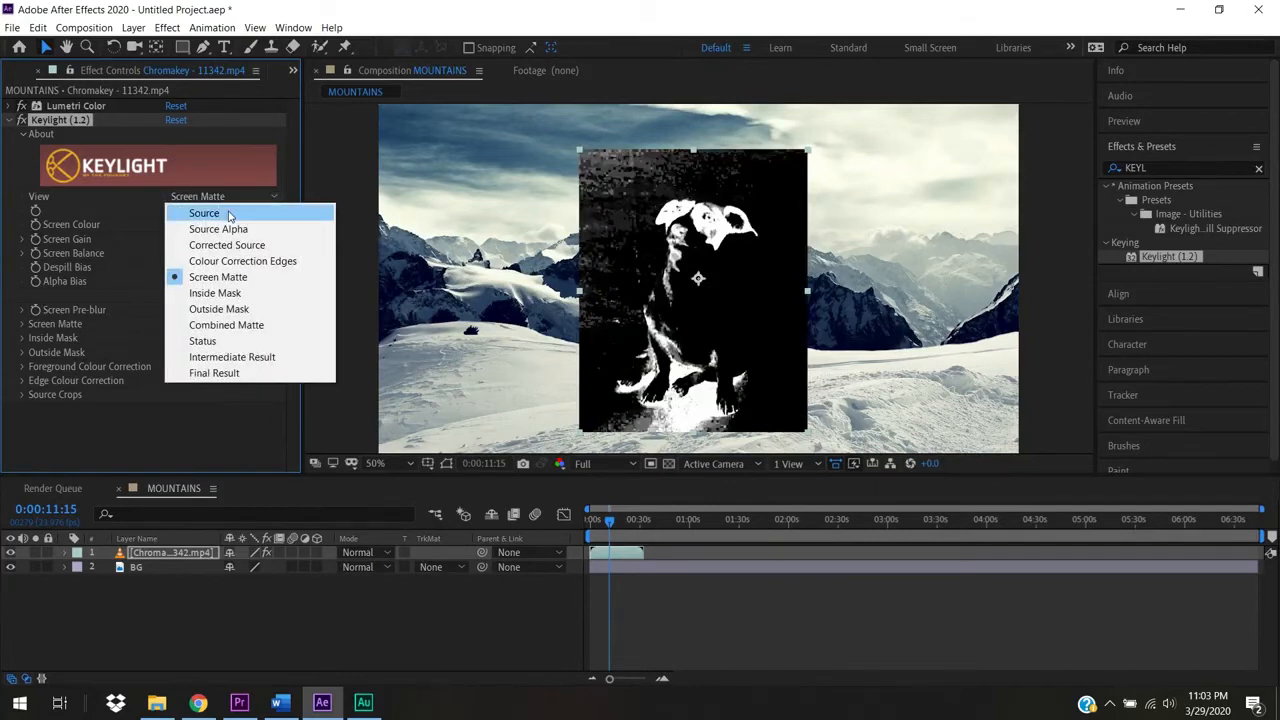
left_click(210, 213)
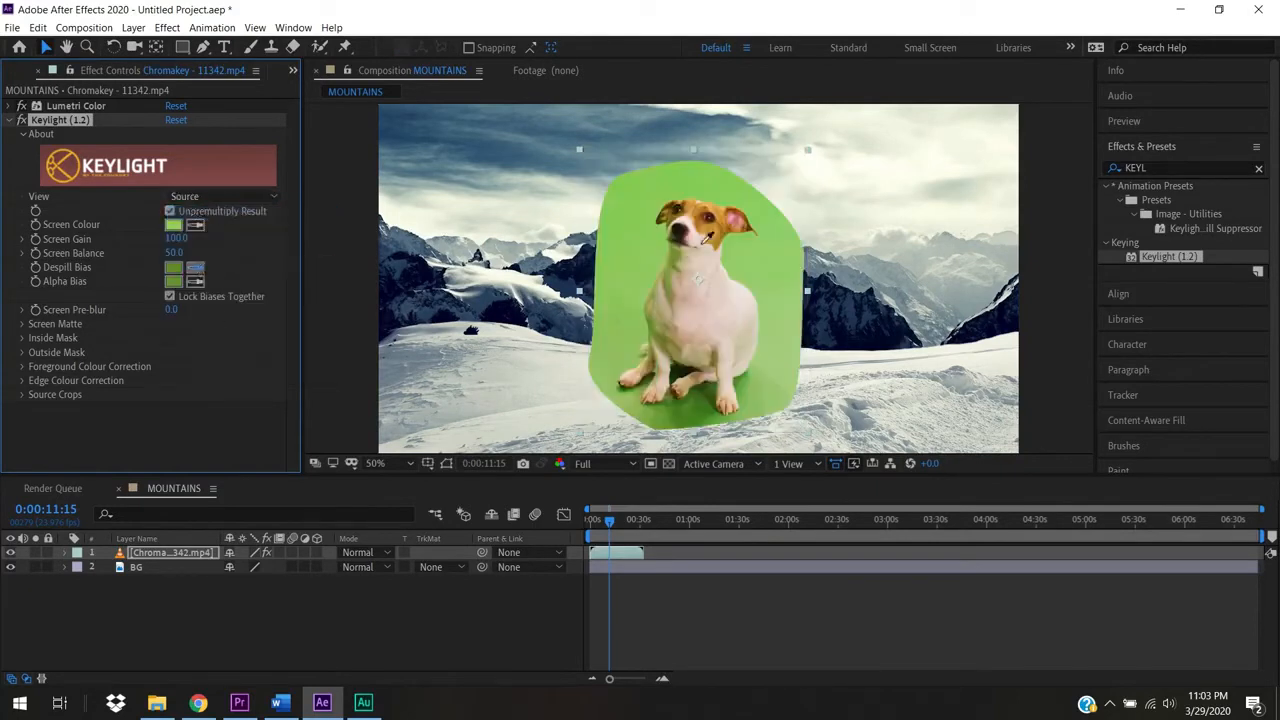
left_click(631, 293)
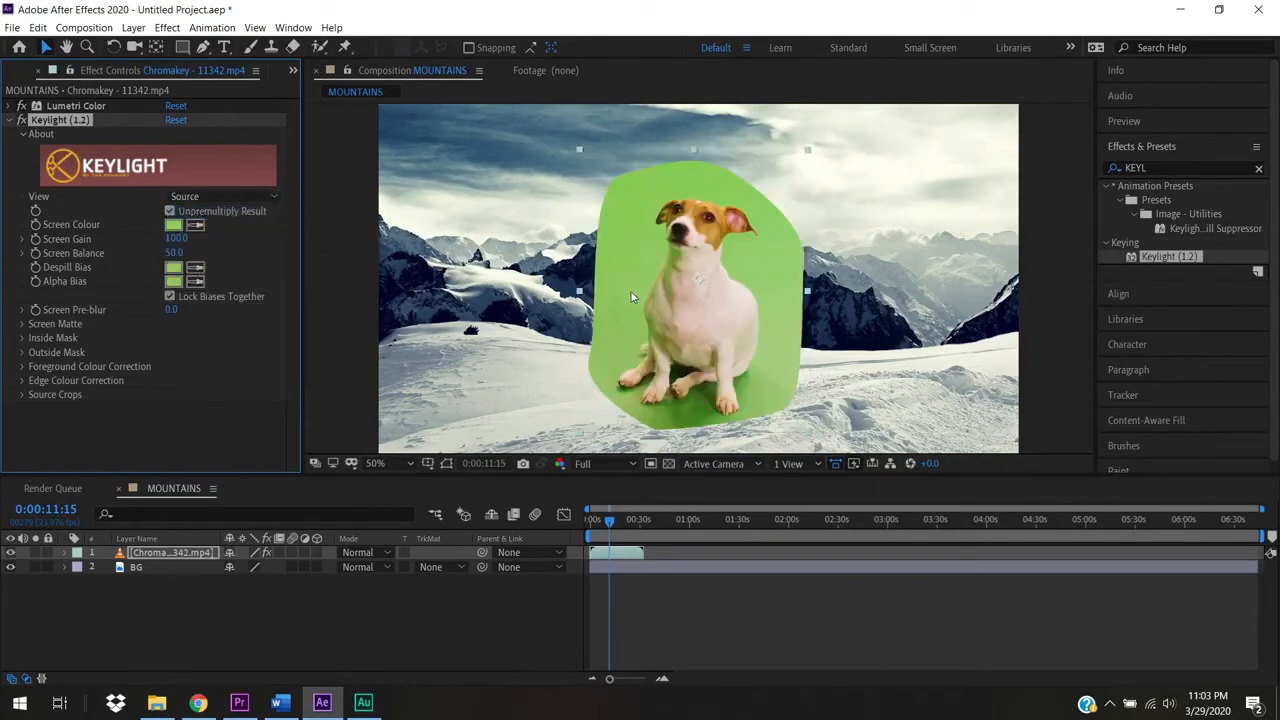
left_click(192, 195)
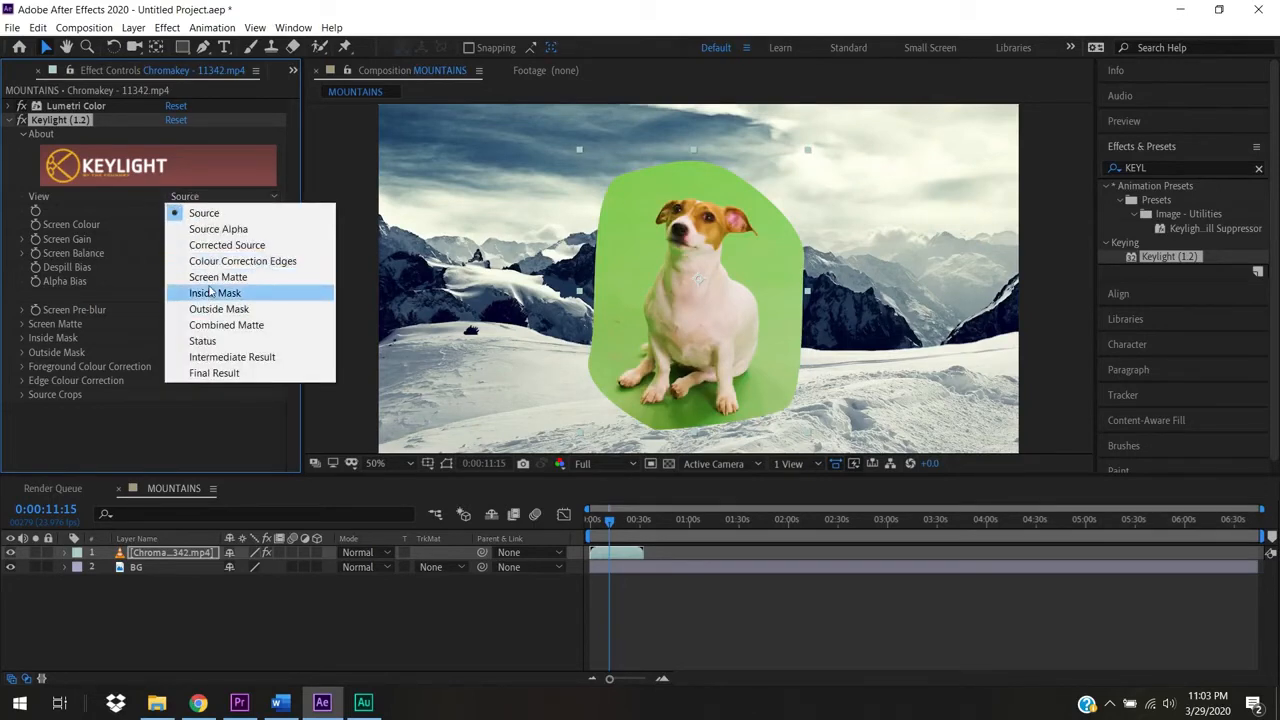
left_click(207, 279)
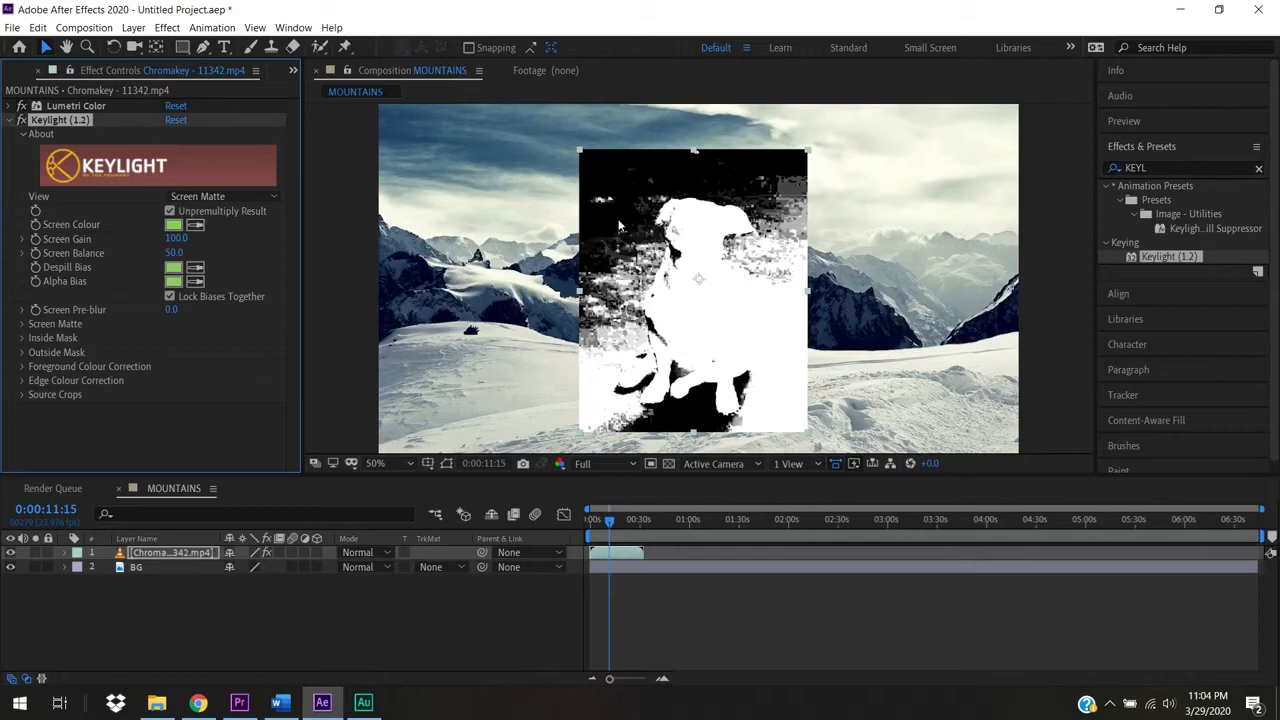
Set Keylight's Despill Bias color to white, FFFFFF.
left_click(171, 270)
left_click(528, 302)
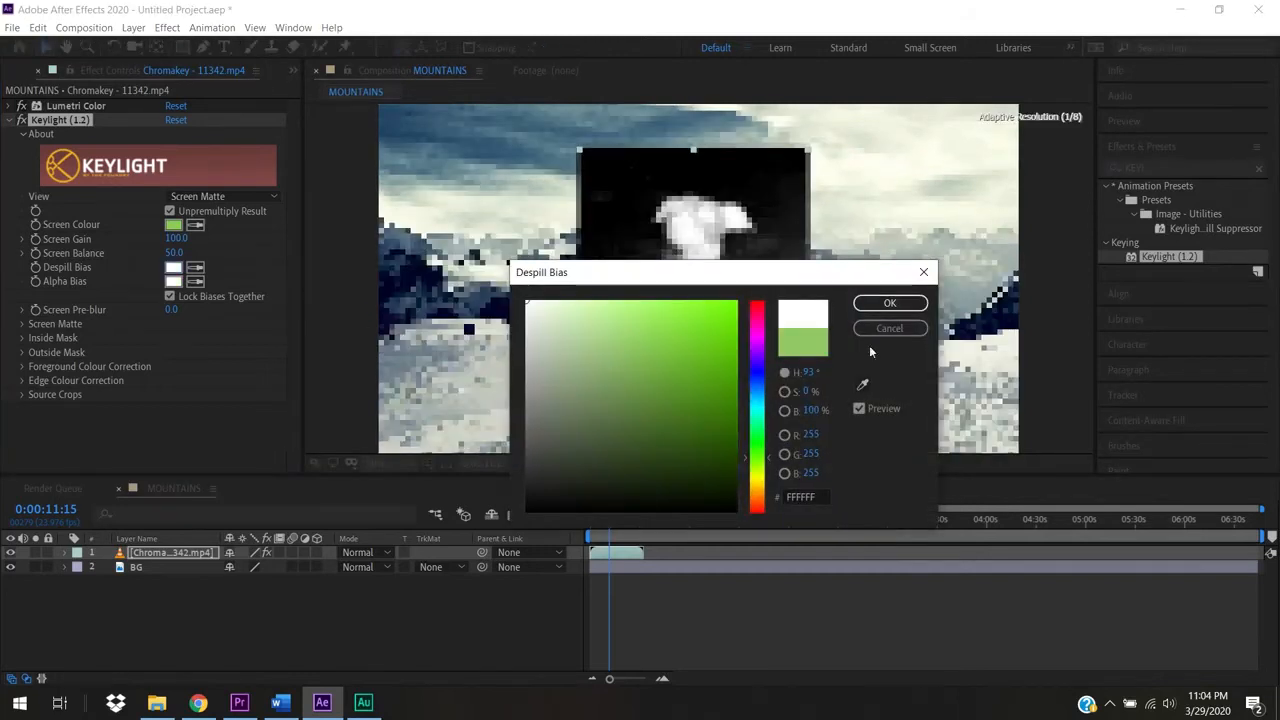
left_click(889, 303)
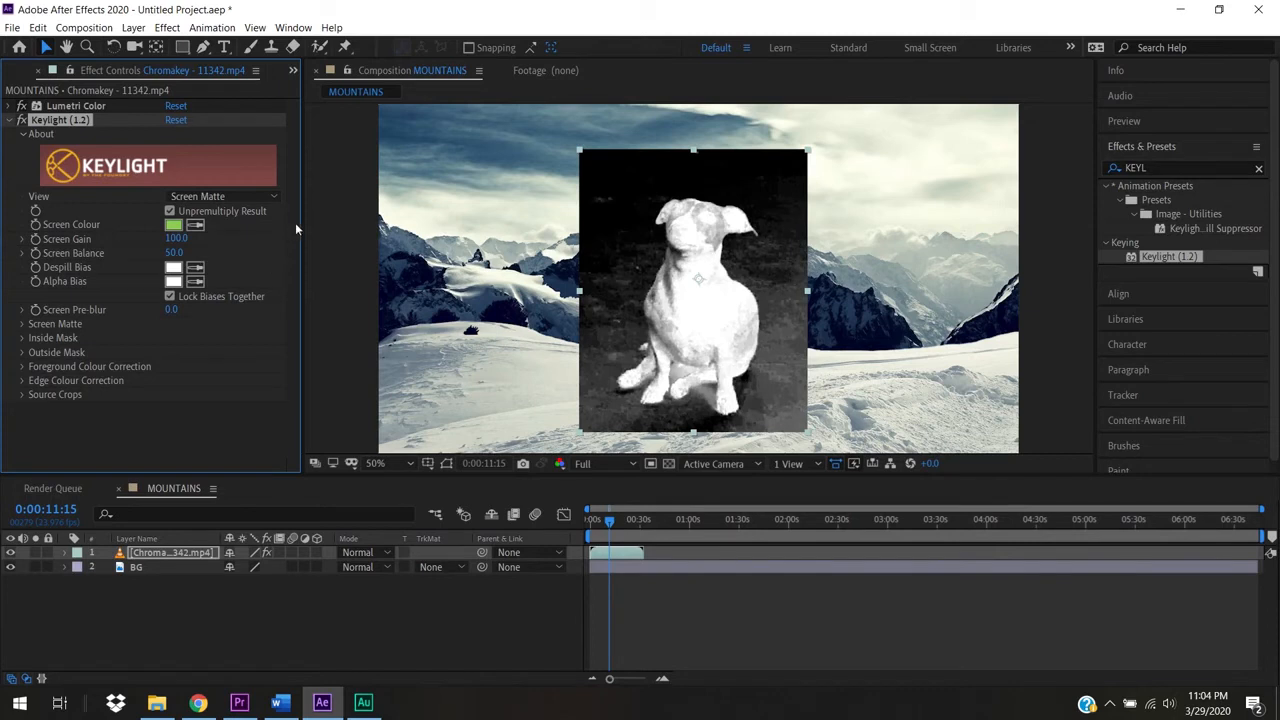
Try Keylight's Screen Pre-blur at values up to 53.7 on the dog clip's matte, and return it to 0.
left_click_drag(175, 310, 255, 313)
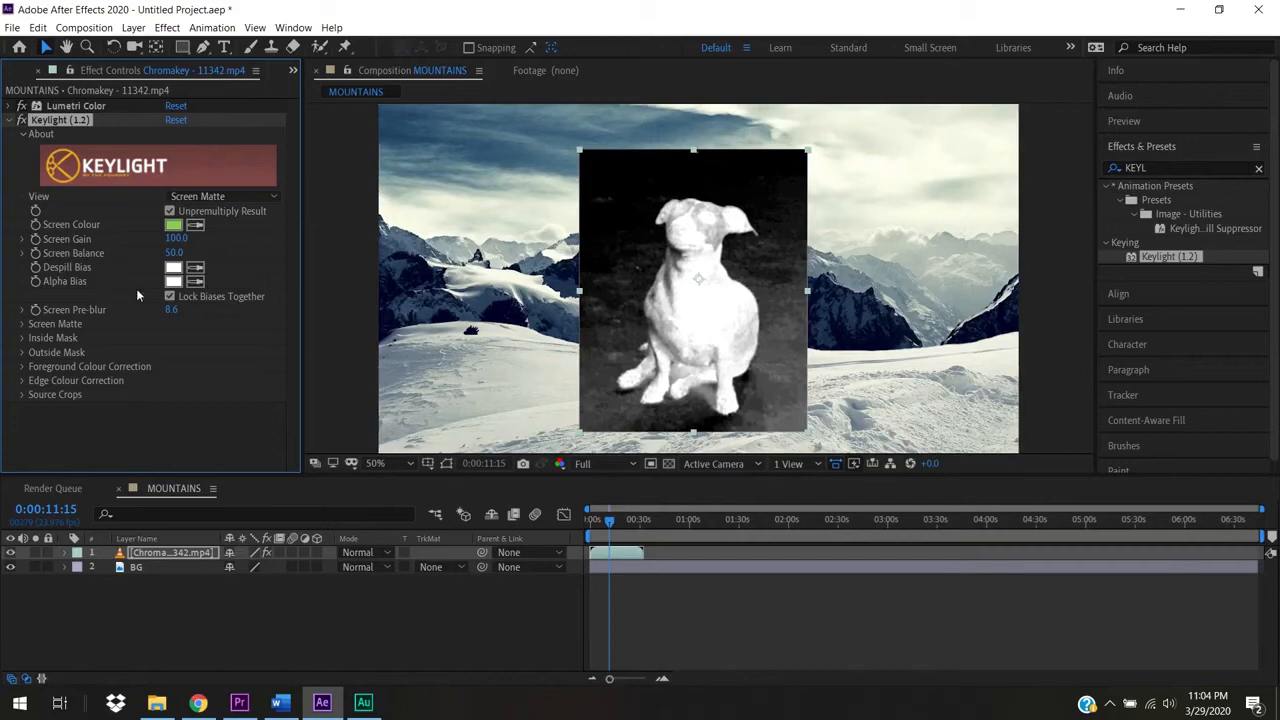
left_click_drag(171, 309, 380, 324)
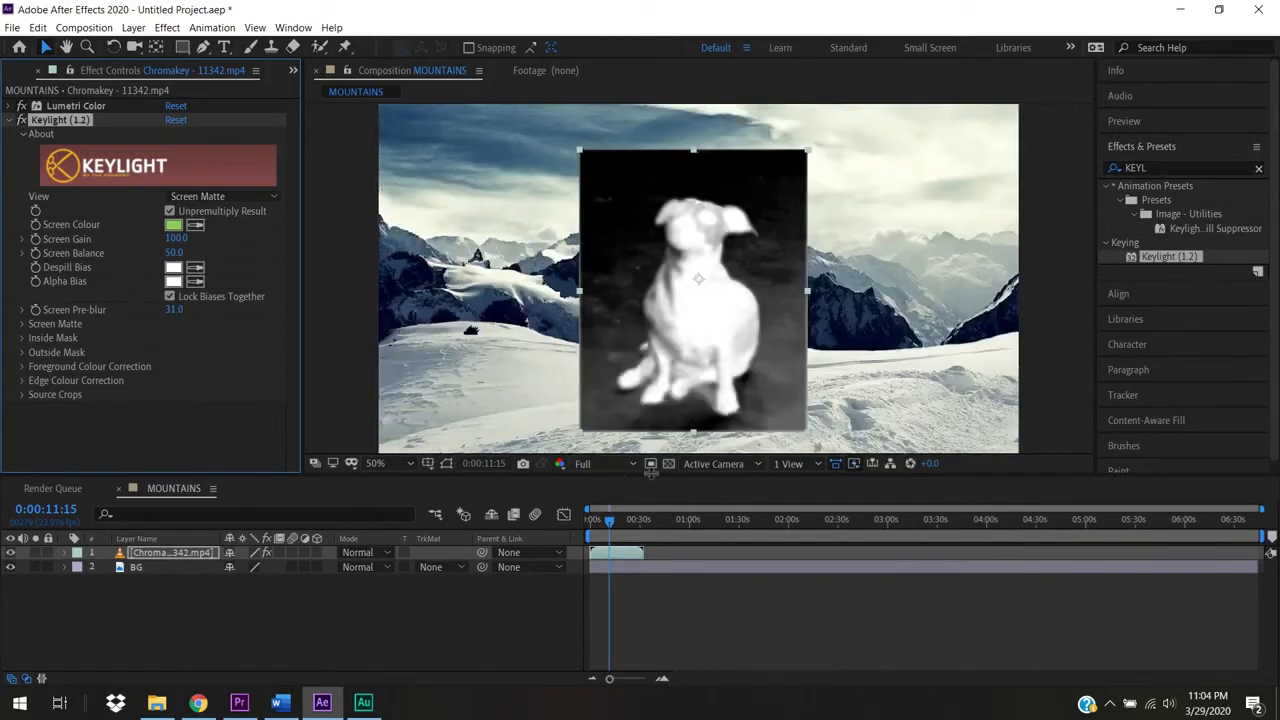
left_click_drag(175, 310, 372, 316)
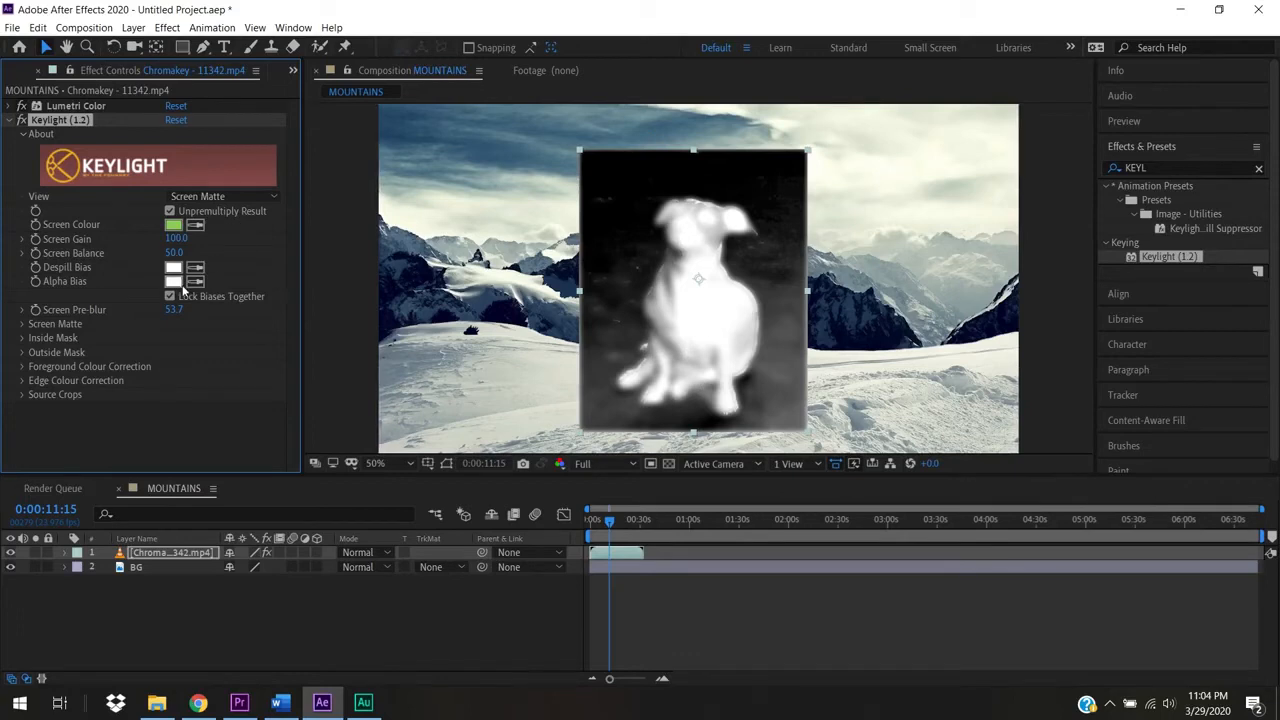
left_click_drag(172, 309, 5, 312)
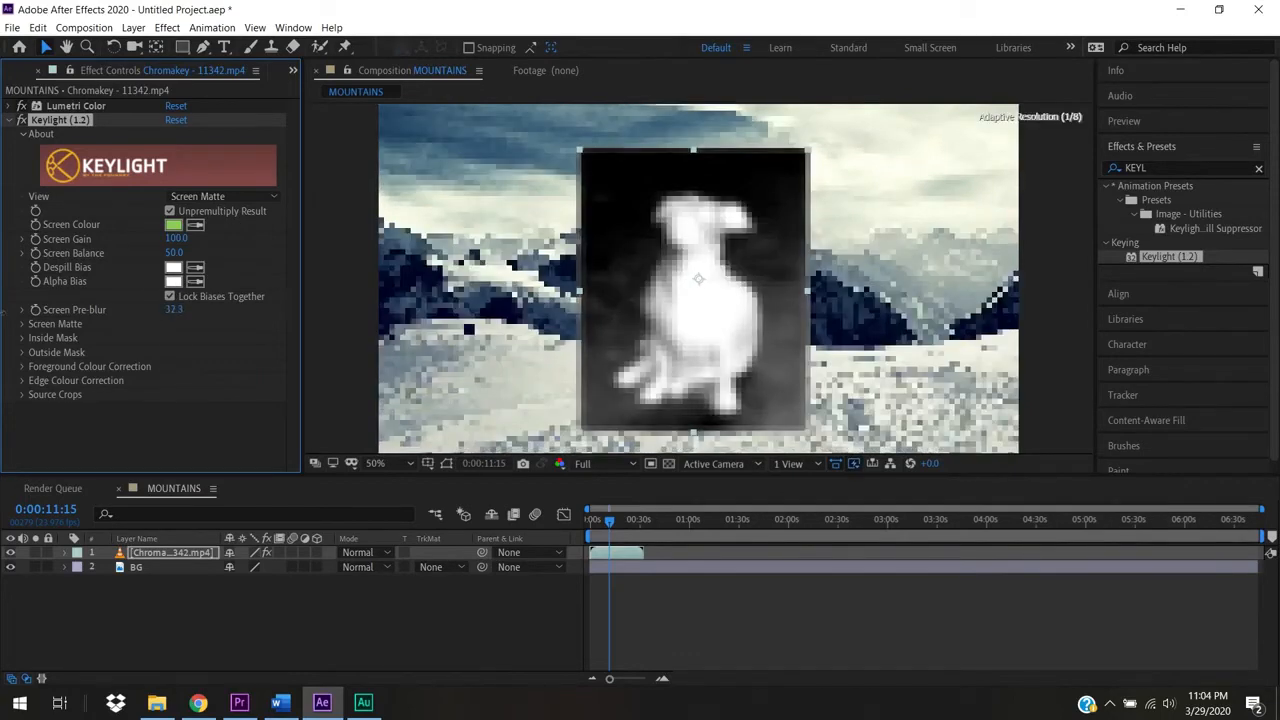
left_click_drag(1, 381, 1, 381)
left_click_drag(174, 310, 70, 312)
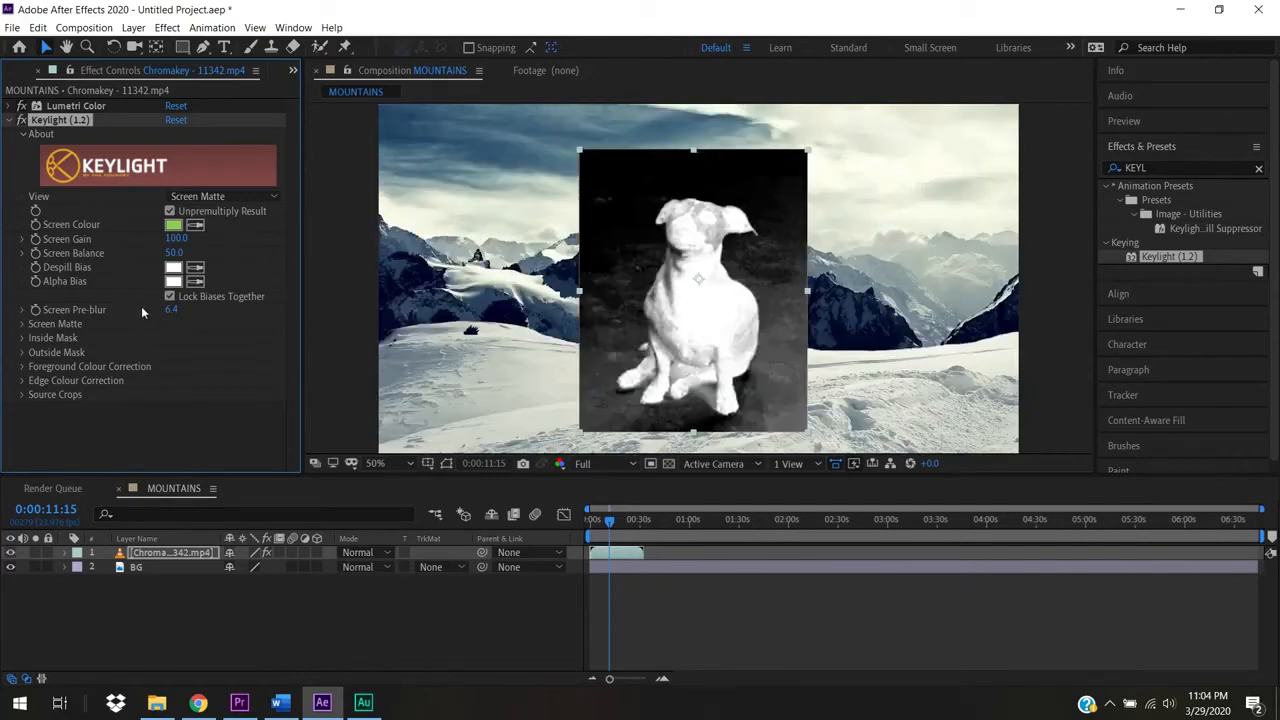
left_click_drag(170, 311, 60, 312)
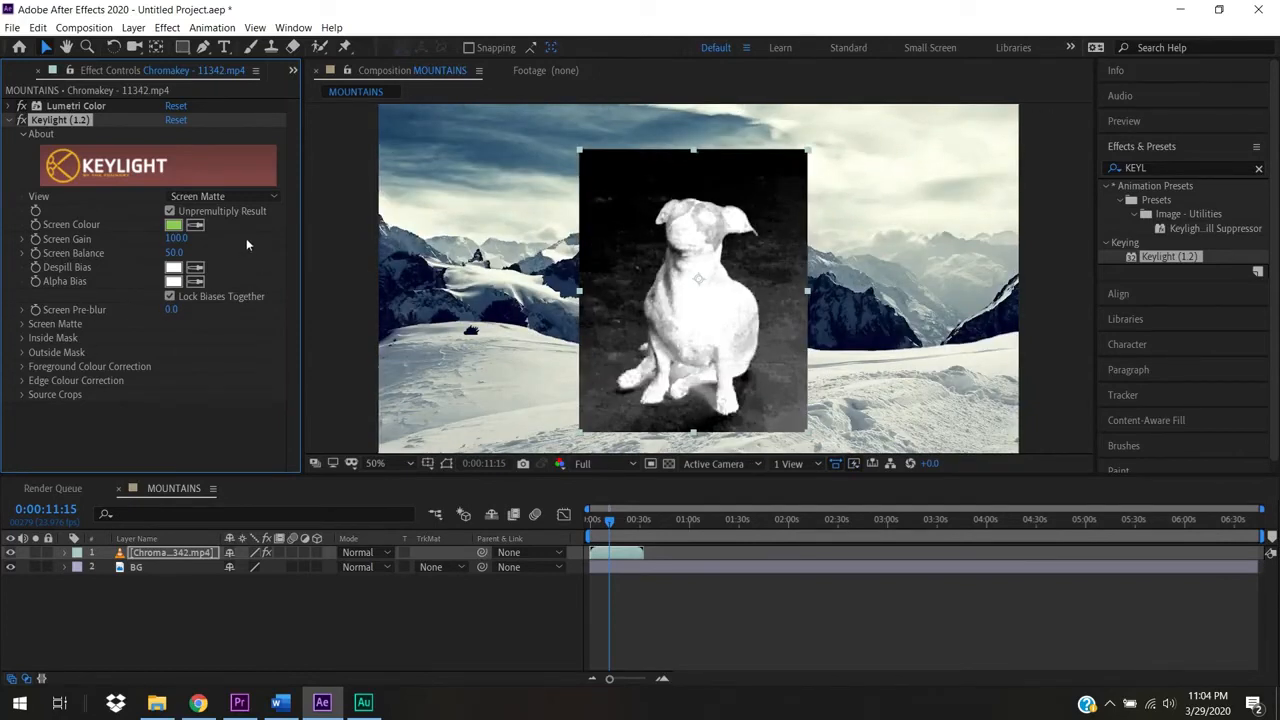
Set Clip Black to 36 and Clip White to 47 in Keylight's Screen Matte settings, and shift the dog clip slightly down and right.
left_click(22, 324)
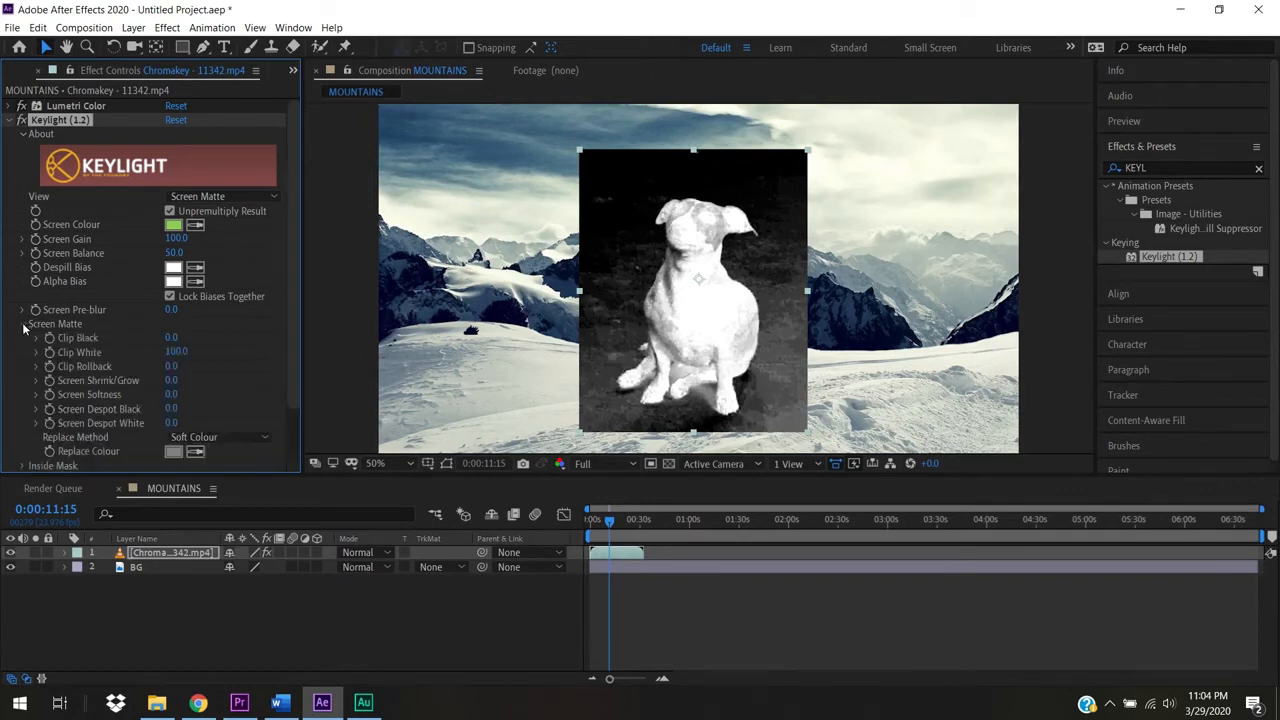
left_click_drag(294, 310, 294, 377)
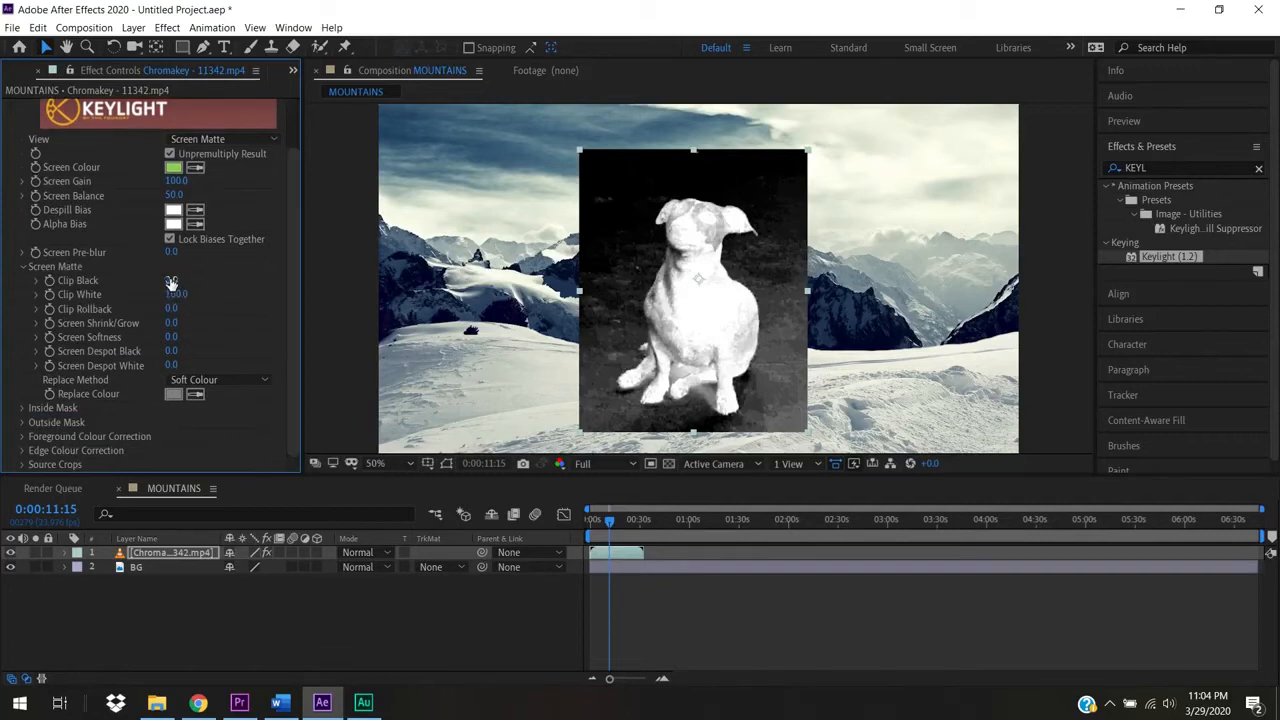
mouse_move(172, 282)
left_mouse_down()
mouse_move(205, 282)
mouse_move(186, 281)
left_mouse_up()
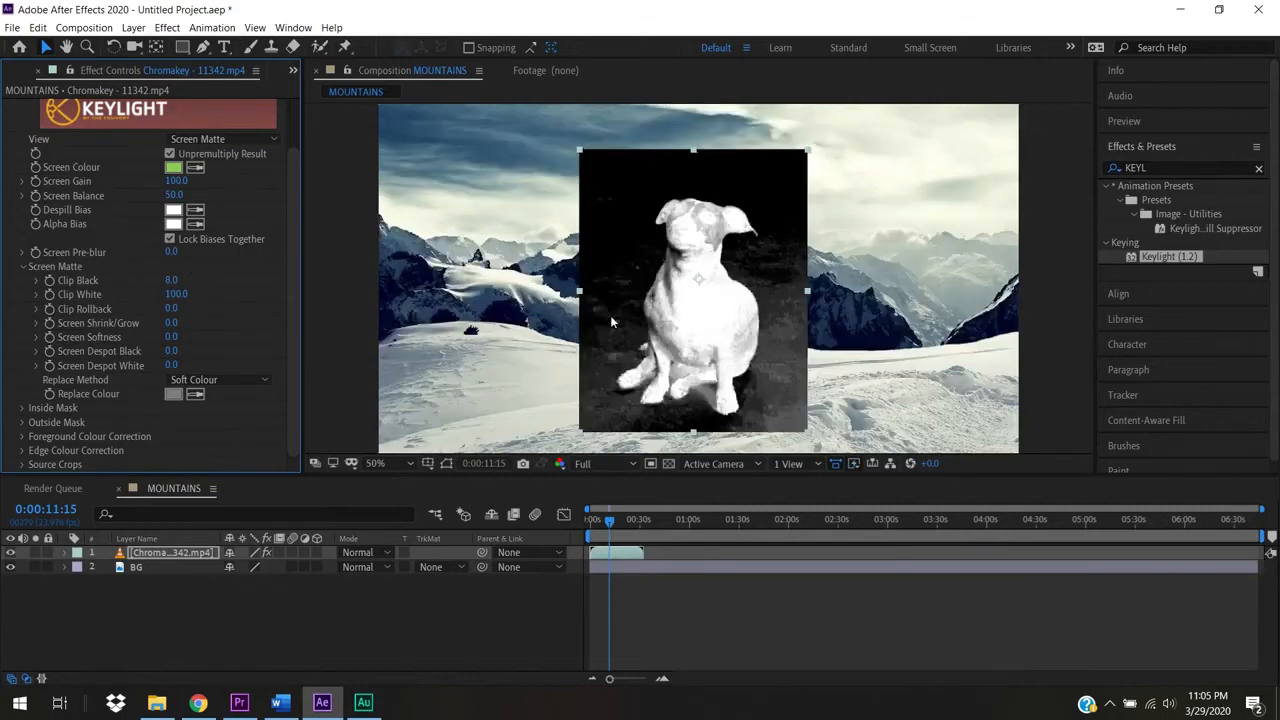
left_click_drag(172, 281, 276, 281)
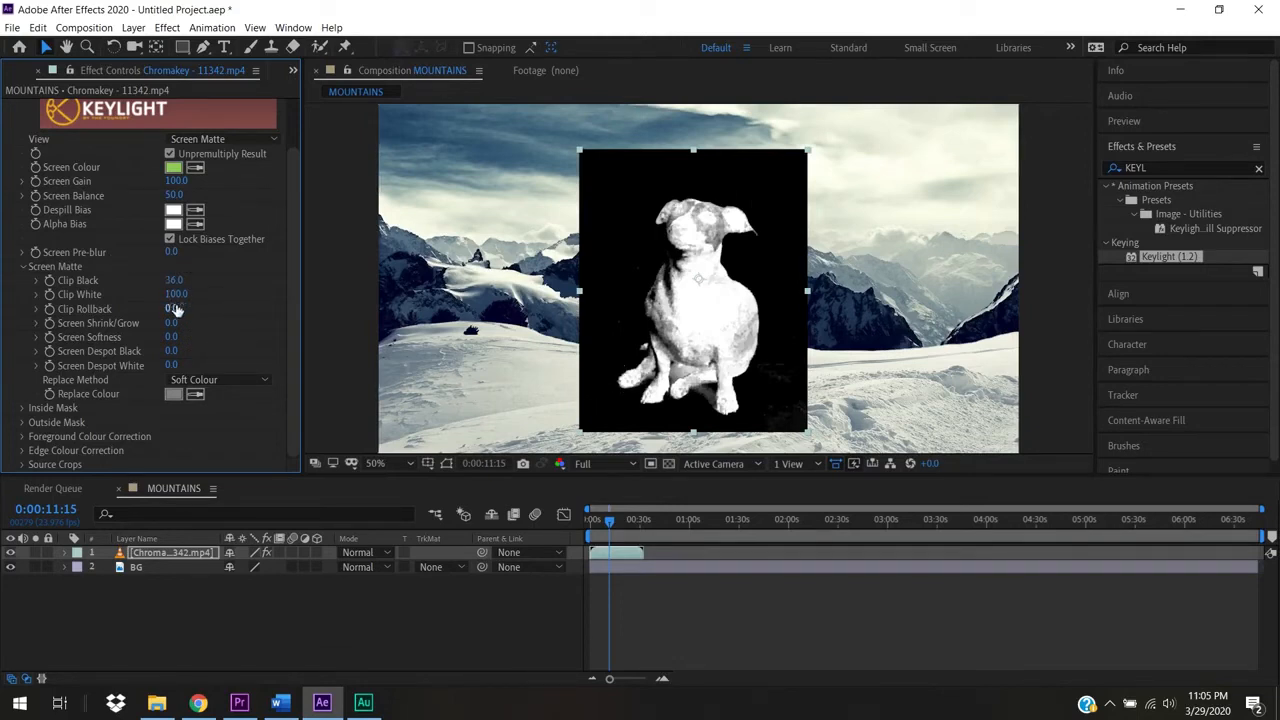
mouse_move(176, 296)
left_mouse_down()
mouse_move(152, 303)
mouse_move(170, 294)
mouse_move(162, 308)
left_mouse_up()
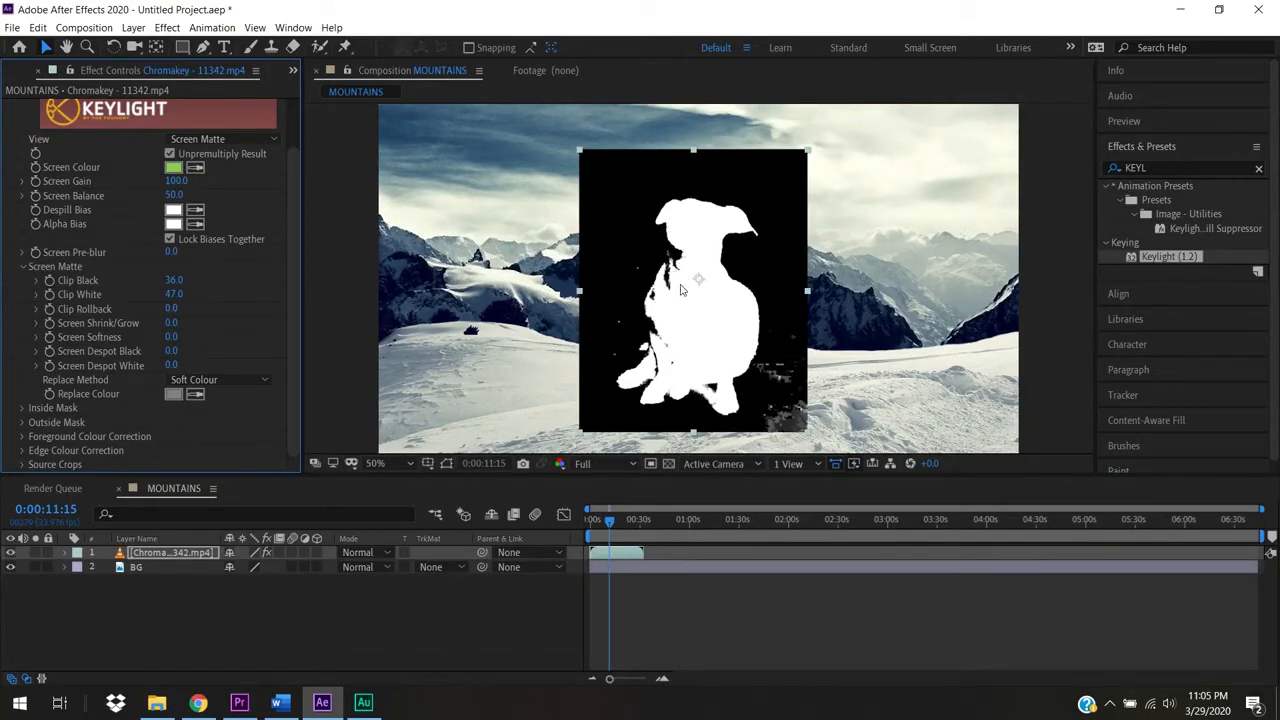
left_click_drag(699, 399, 743, 390)
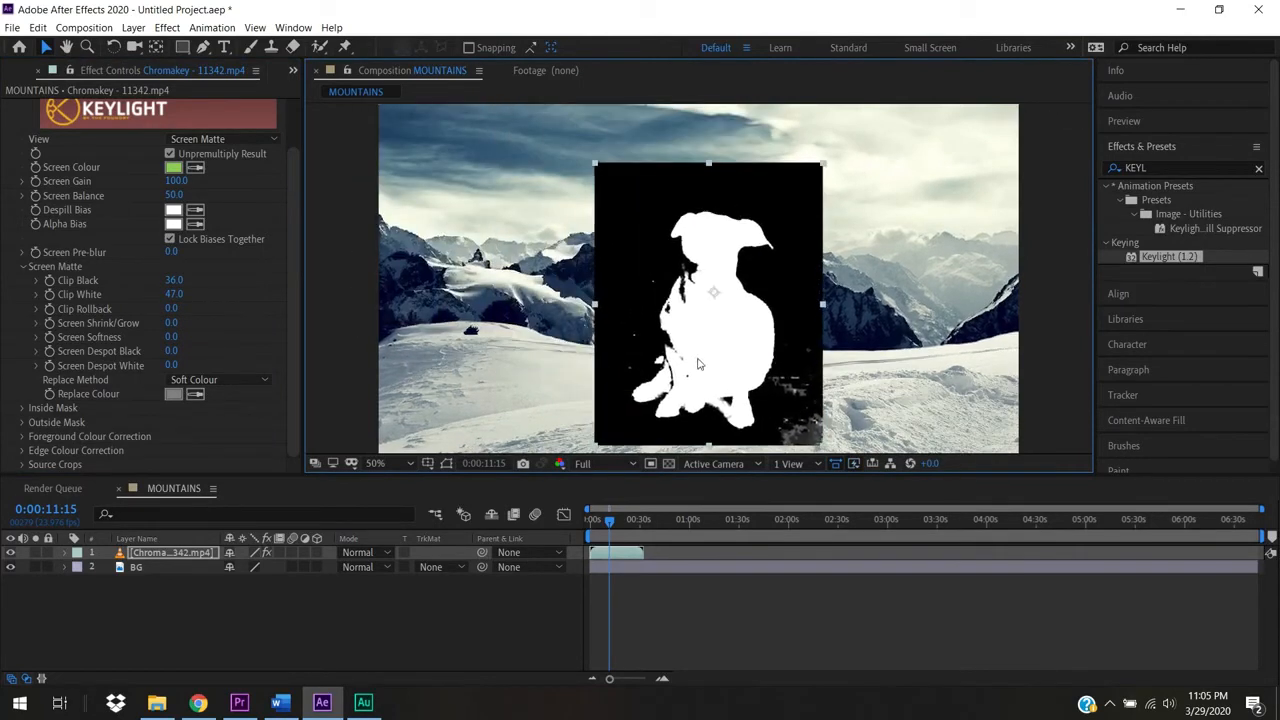
left_click(292, 203)
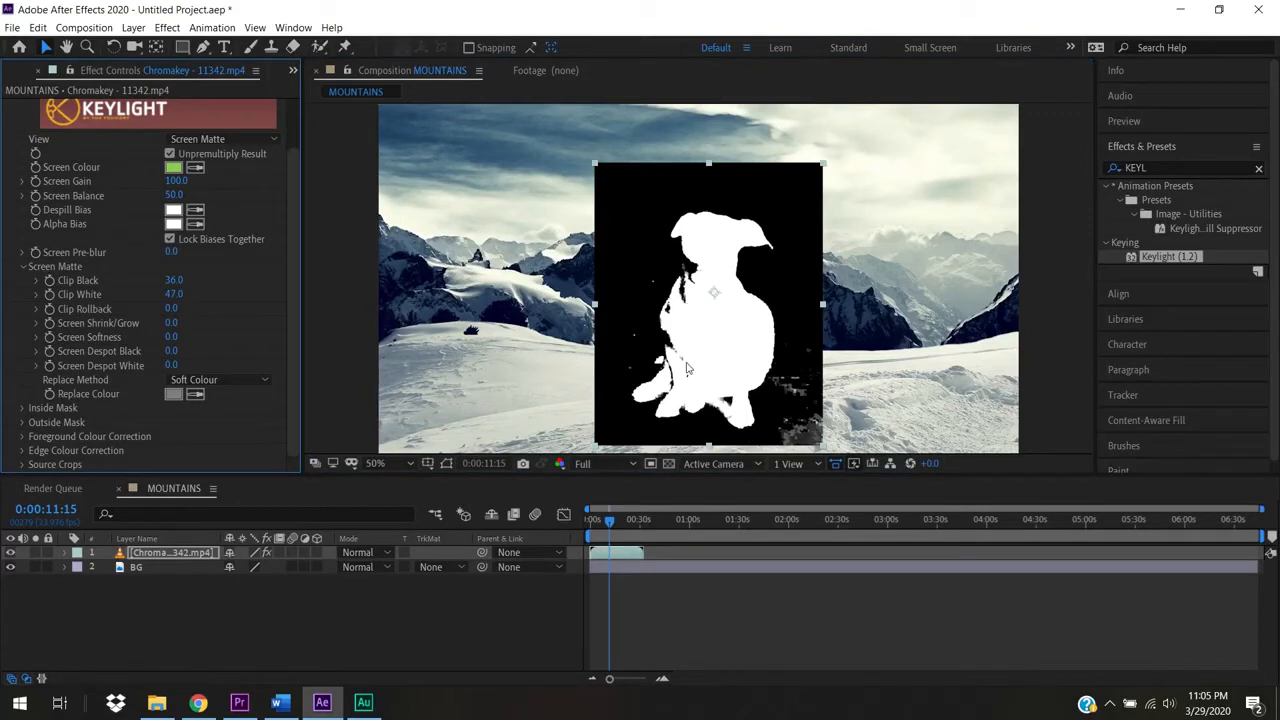
Set Keylight's Screen Pre-blur to 72.2 and switch the view to Final Result.
left_click_drag(171, 252, 488, 282)
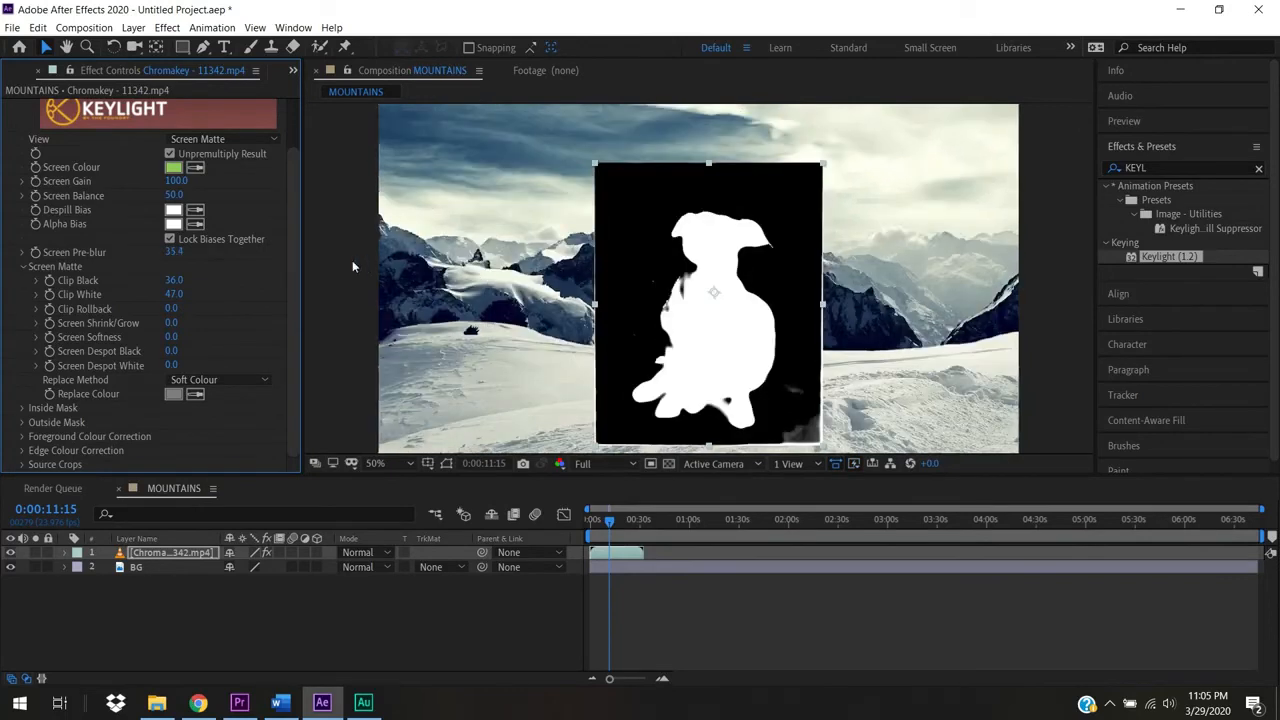
left_click_drag(174, 253, 426, 270)
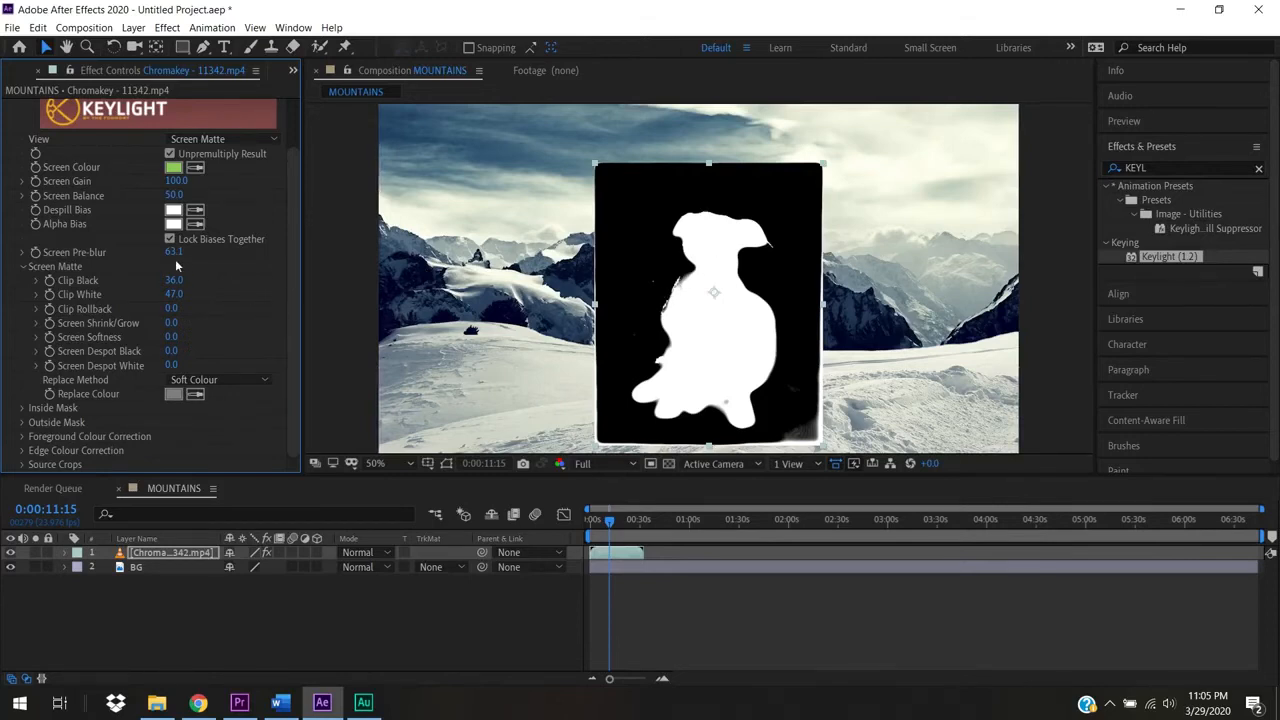
left_click_drag(248, 256, 269, 260)
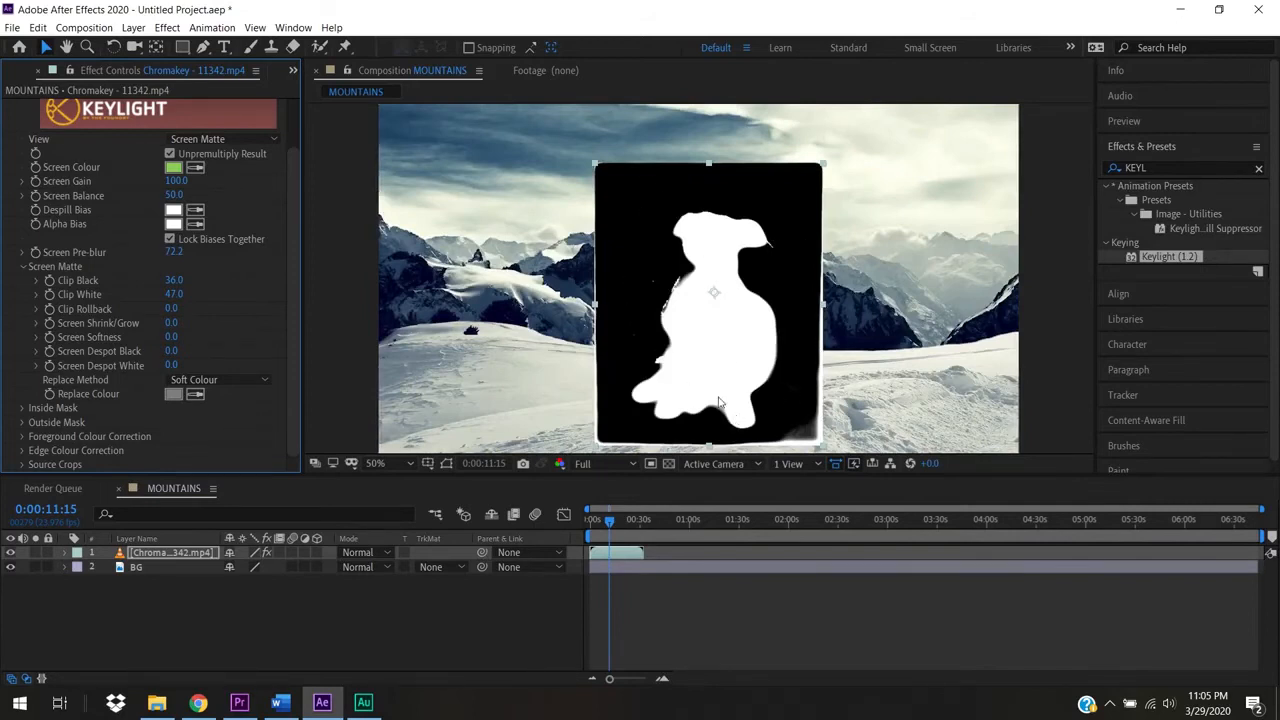
left_click(238, 140)
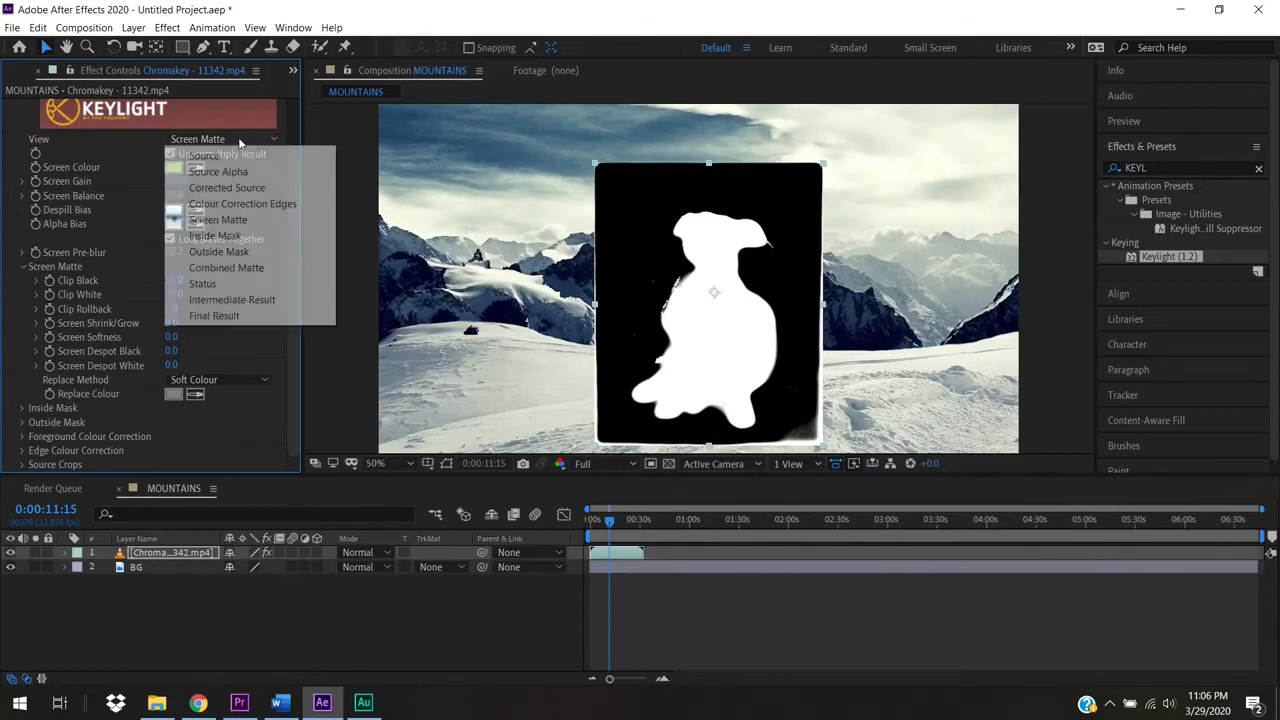
left_click(261, 315)
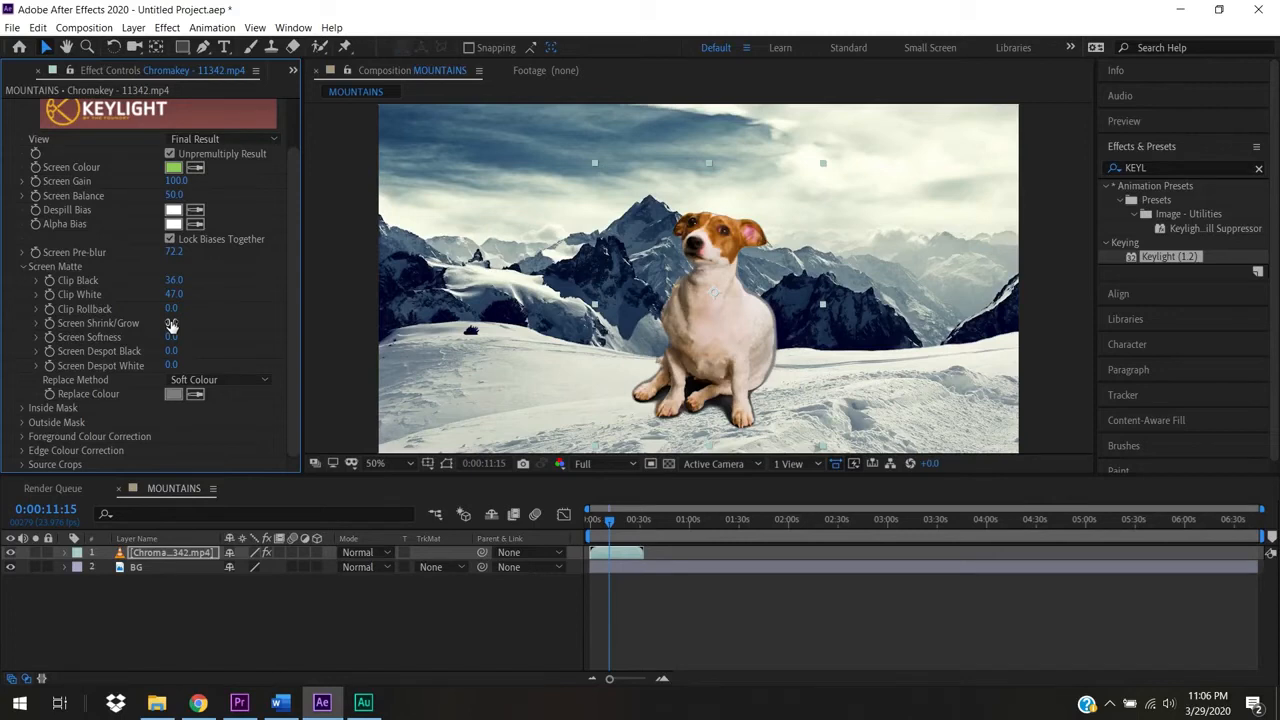
Set Keylight's Screen Softness to 124.1 and sample the Replace Colour from the pale sky beside the dog.
mouse_move(172, 326)
left_mouse_down()
mouse_move(262, 314)
mouse_move(244, 313)
mouse_move(469, 351)
mouse_move(455, 350)
left_mouse_up()
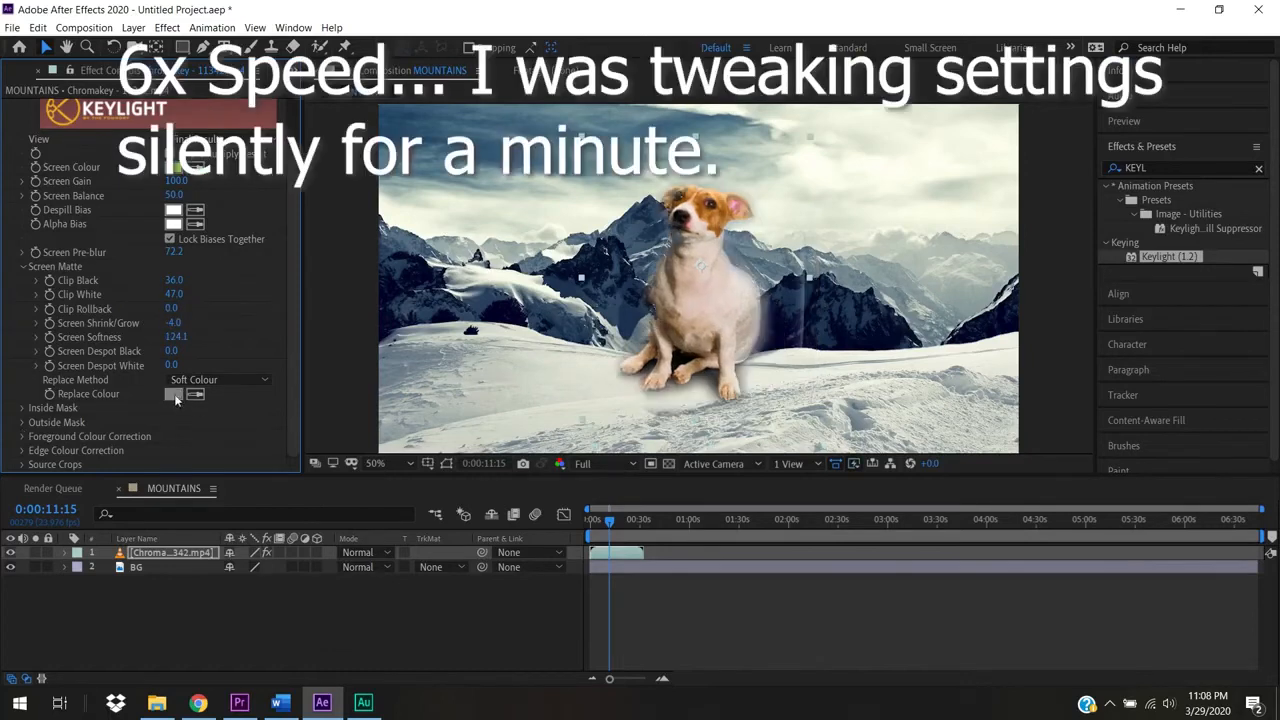
left_click(195, 394)
left_click(577, 216)
Set the matte's Replace Method to Hard Colour and Screen Shrink/Grow to 36.4.
left_click_drag(174, 323, 558, 323)
left_click(205, 380)
left_click(216, 430)
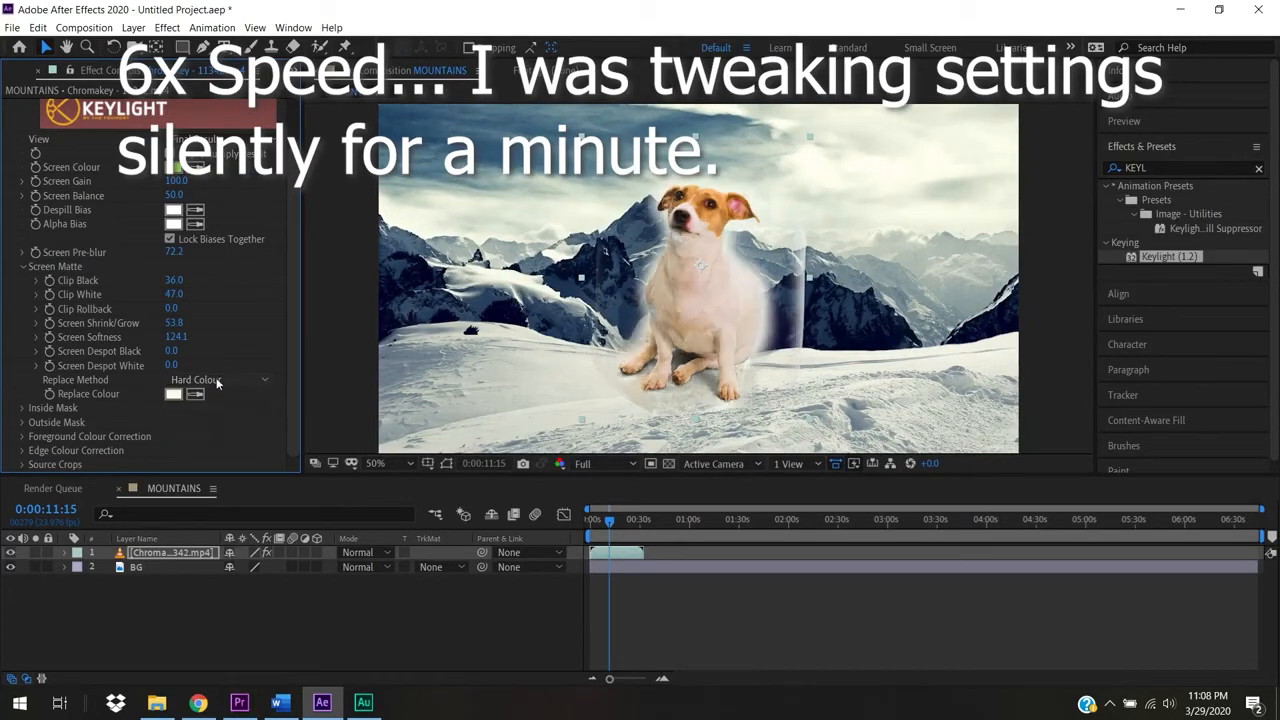
left_click_drag(176, 325, 127, 326)
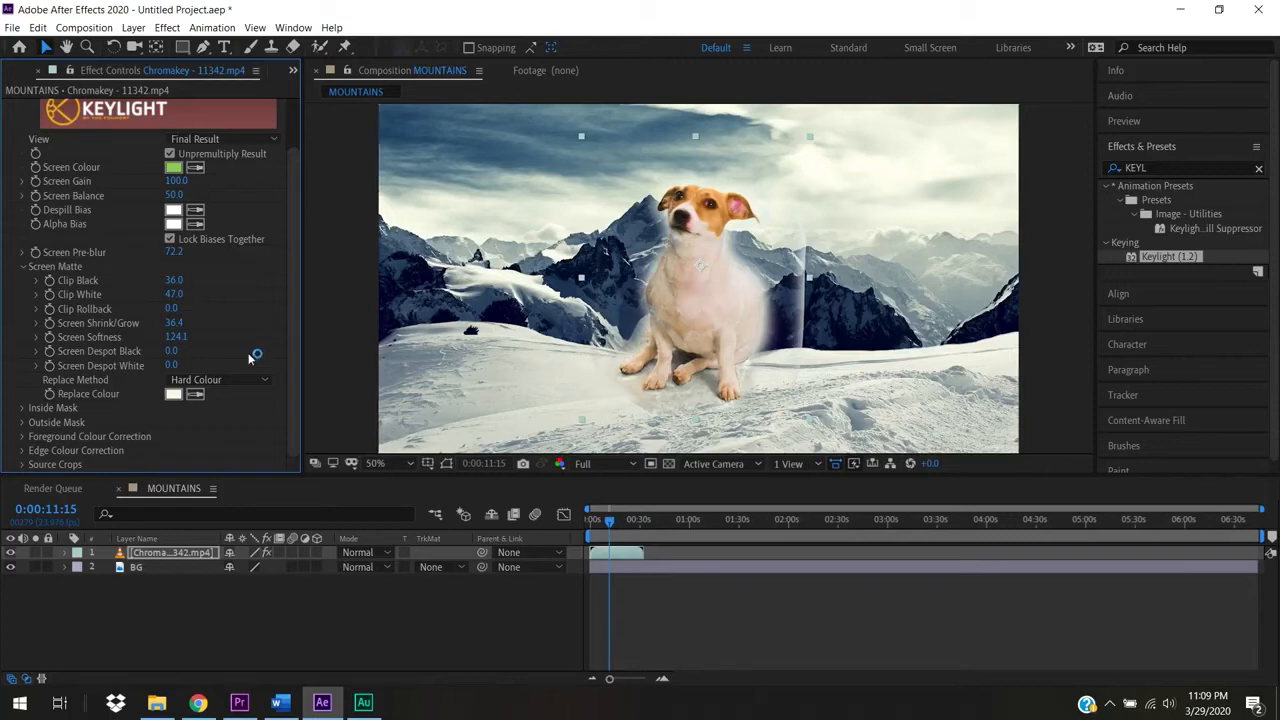
Resample the Replace Colour from the cloudy sky above the mountains, and move the dog clip slightly right.
left_click(203, 396)
left_click(540, 209)
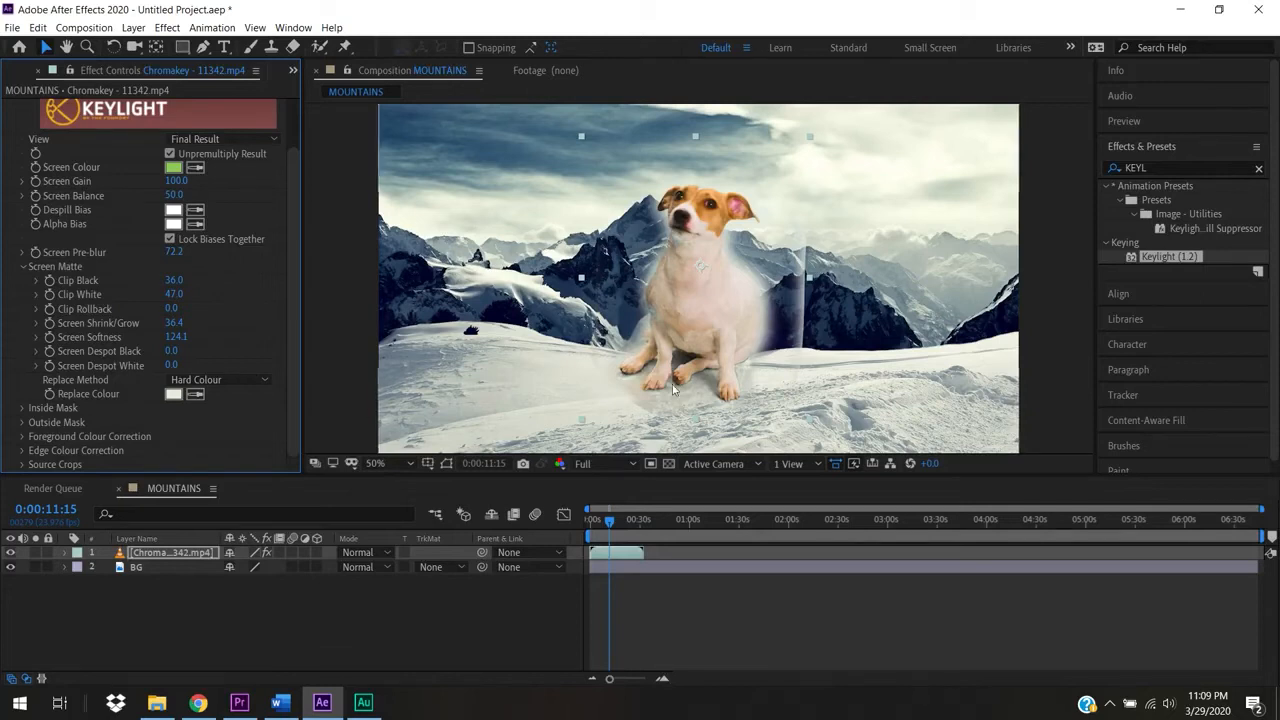
left_click_drag(682, 328, 736, 318)
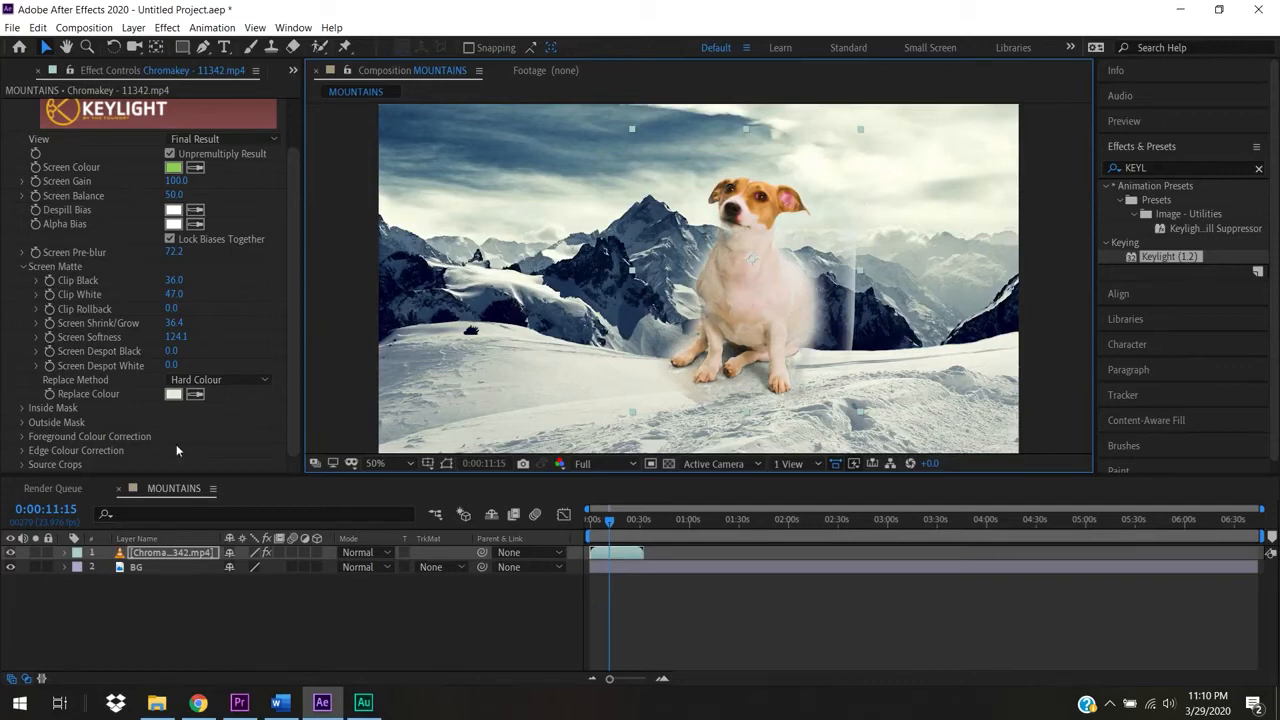
Display Mask 1 on the dog clip and reshape it by moving its lower-right, upper-right and right-side points.
key("m")
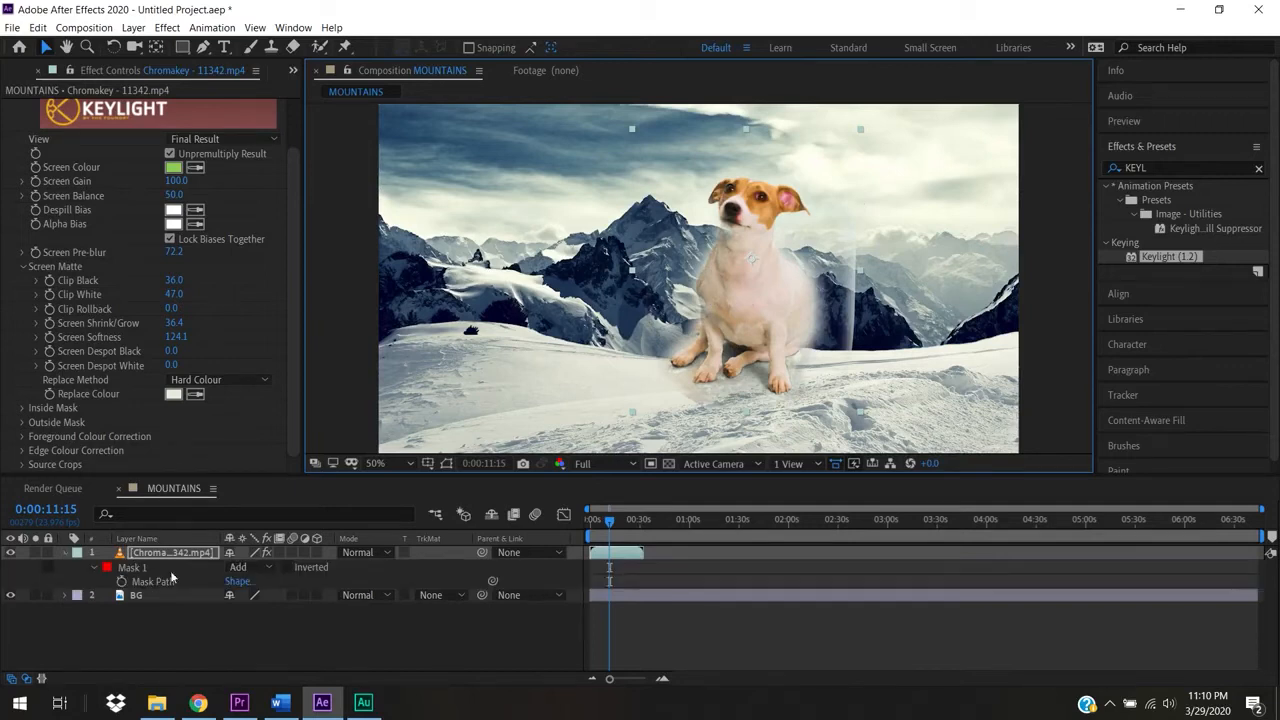
left_click(446, 464)
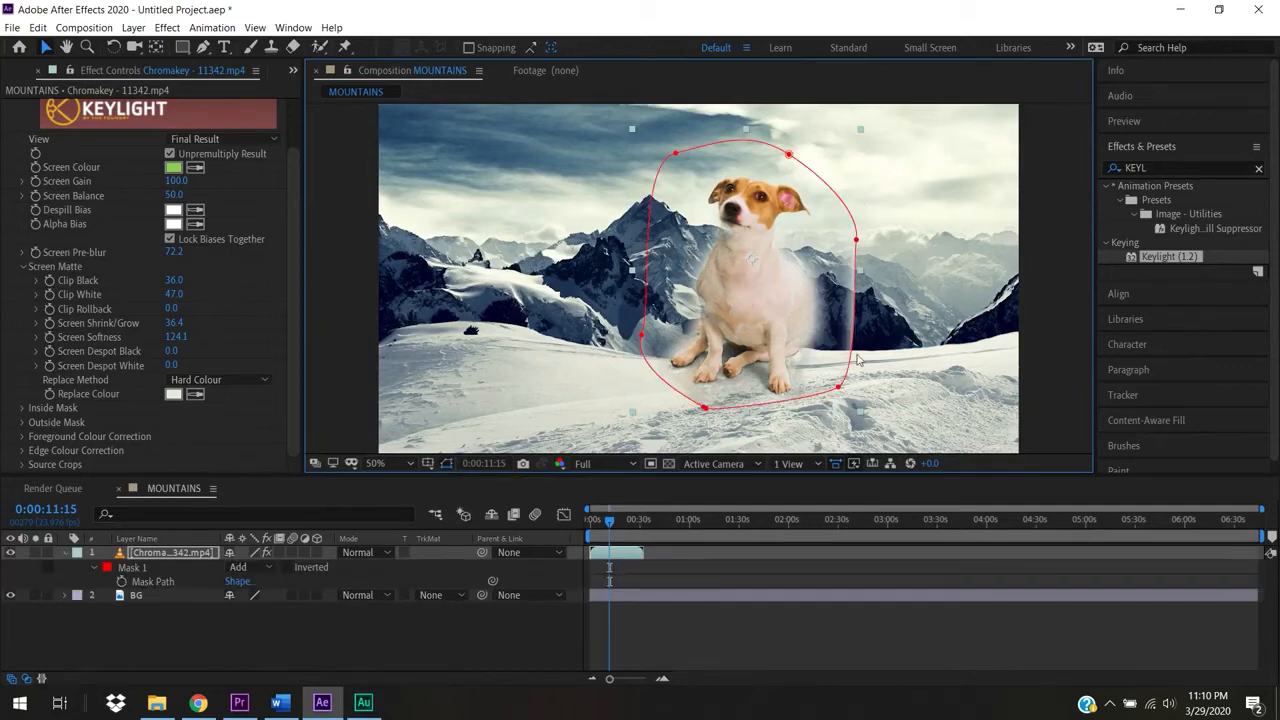
left_click(834, 385)
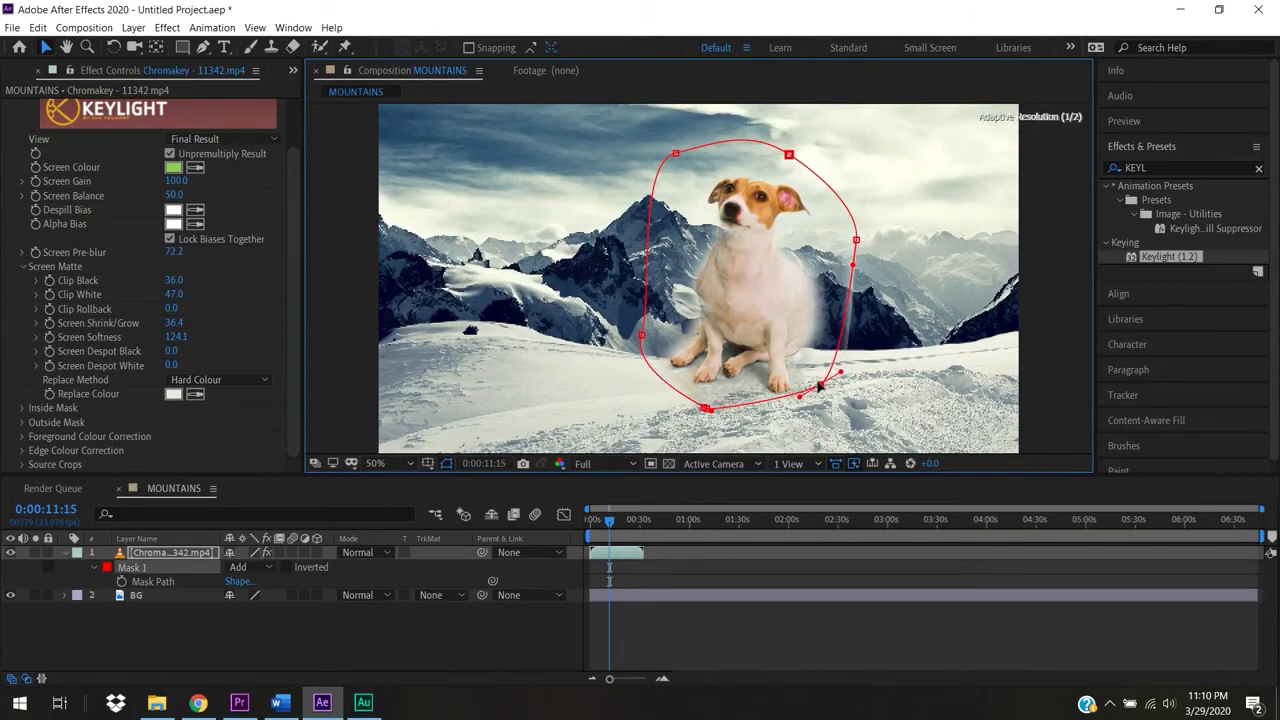
left_click_drag(857, 241, 842, 237)
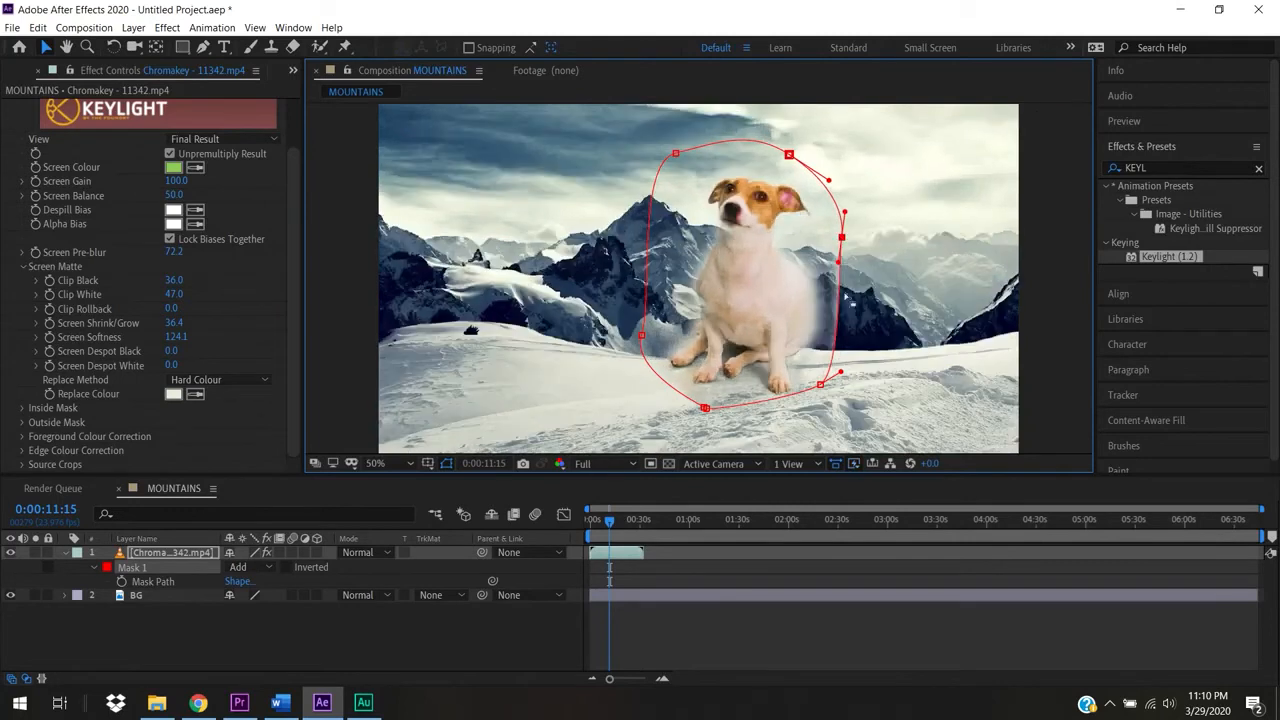
left_click_drag(789, 155, 783, 154)
left_click_drag(843, 243, 877, 245)
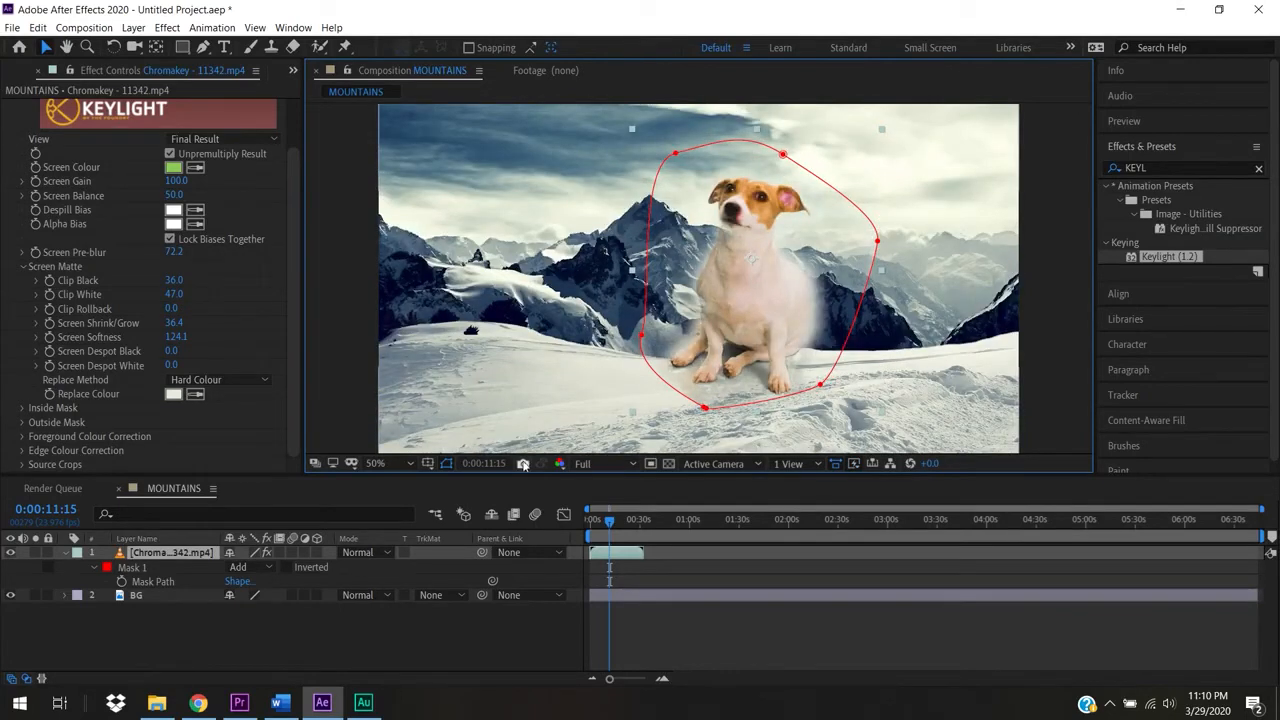
Hide the mask outline, collapse the Keylight settings and place the dog on the snow at the right side of the image.
left_click(448, 465)
mouse_move(779, 275)
left_mouse_down()
mouse_move(781, 249)
mouse_move(788, 262)
left_mouse_up()
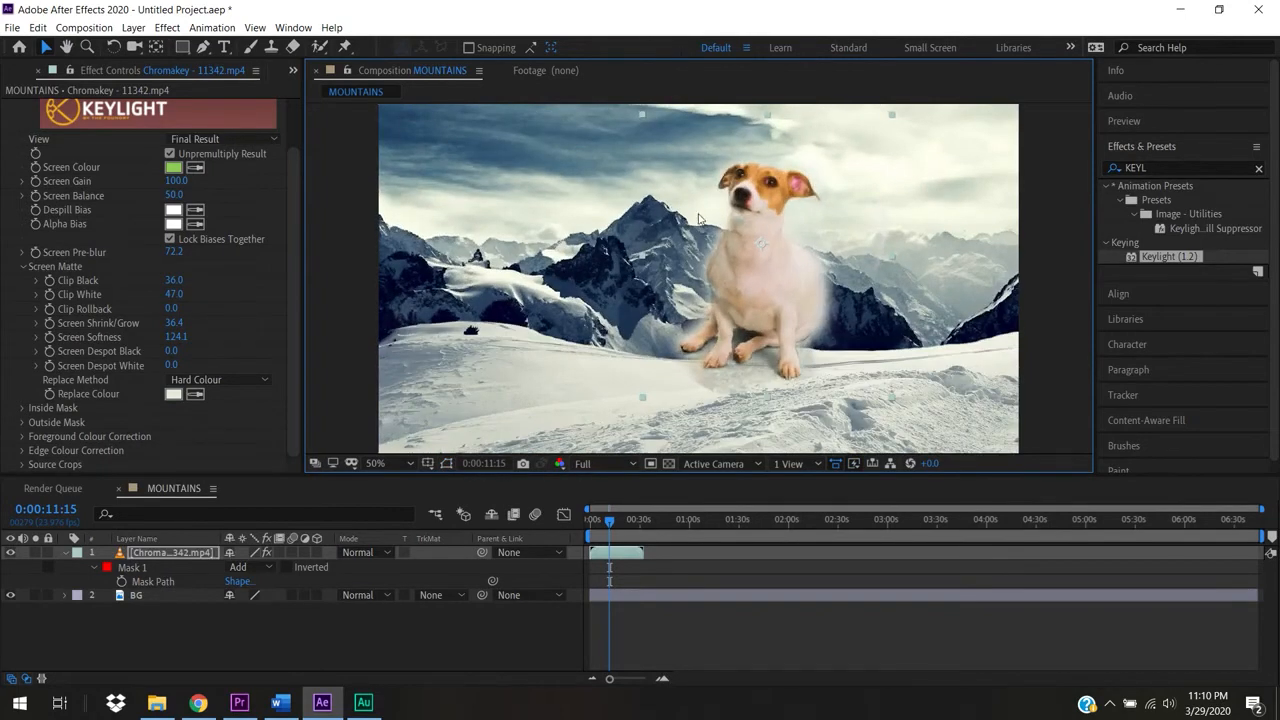
left_click_drag(786, 259, 741, 263)
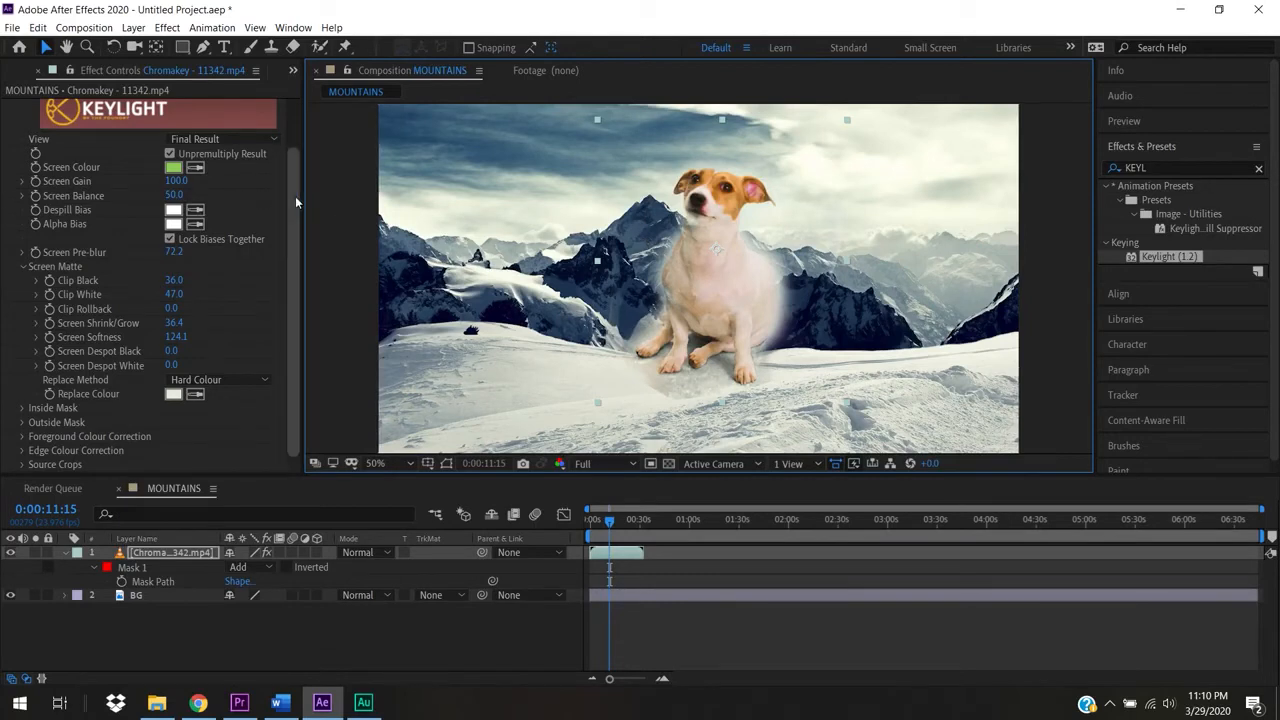
left_click_drag(296, 200, 303, 113)
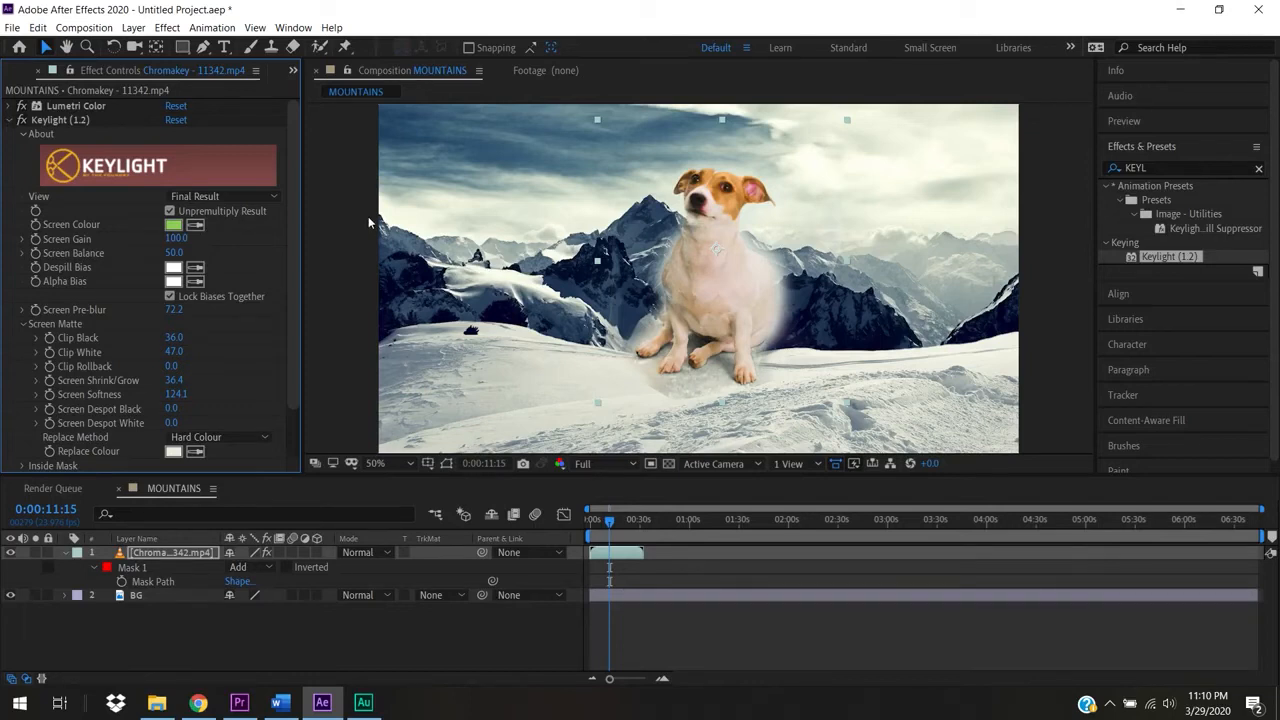
left_click(12, 120)
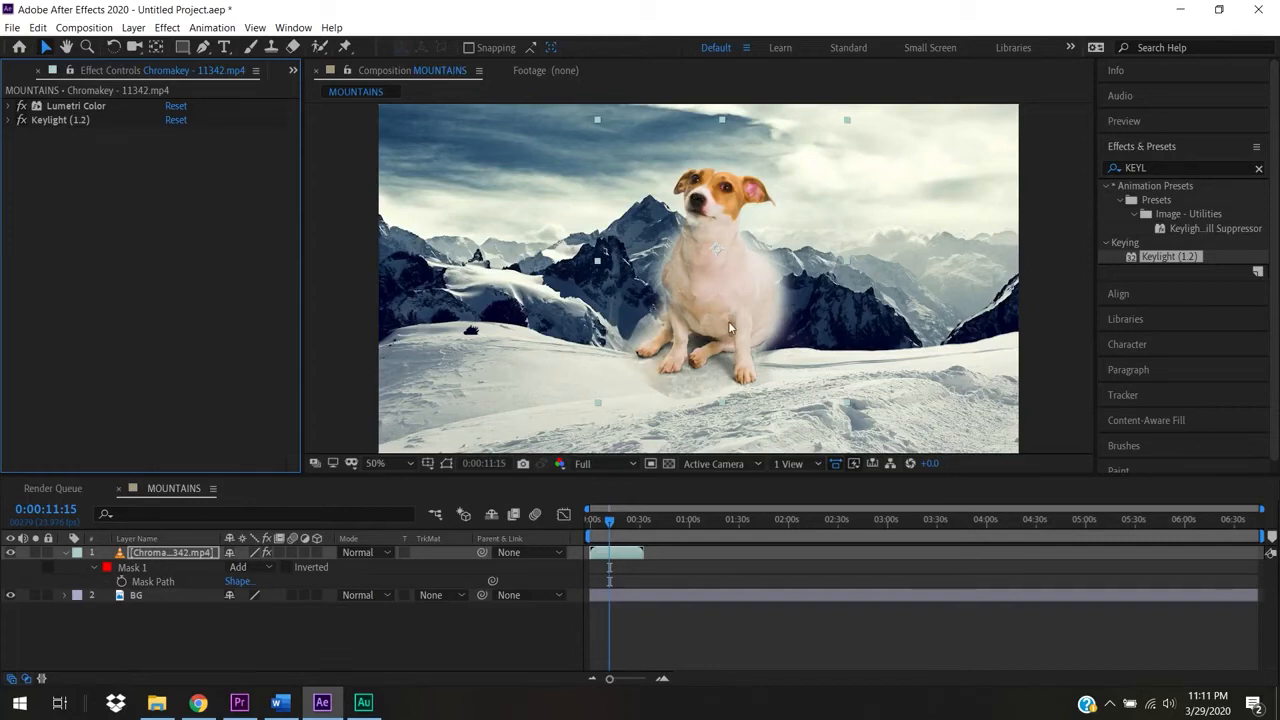
left_click_drag(728, 321, 911, 324)
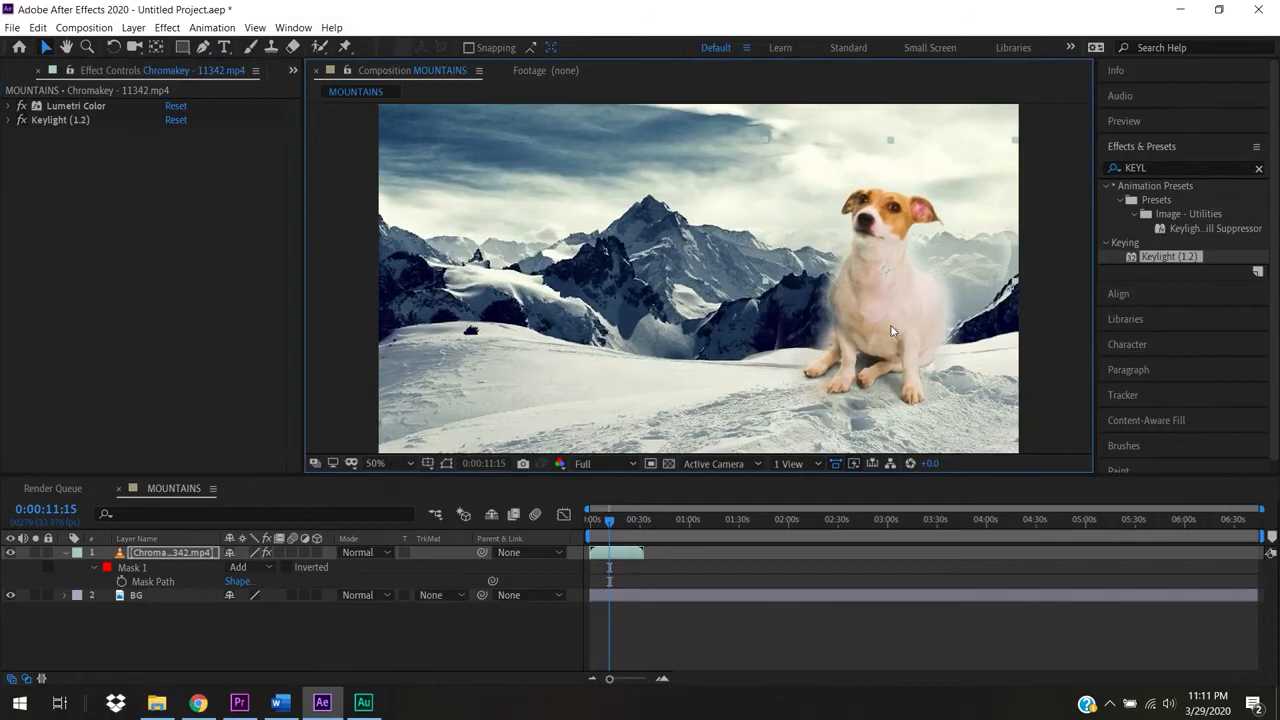
Duplicate the BG mountain layer.
left_click(140, 597)
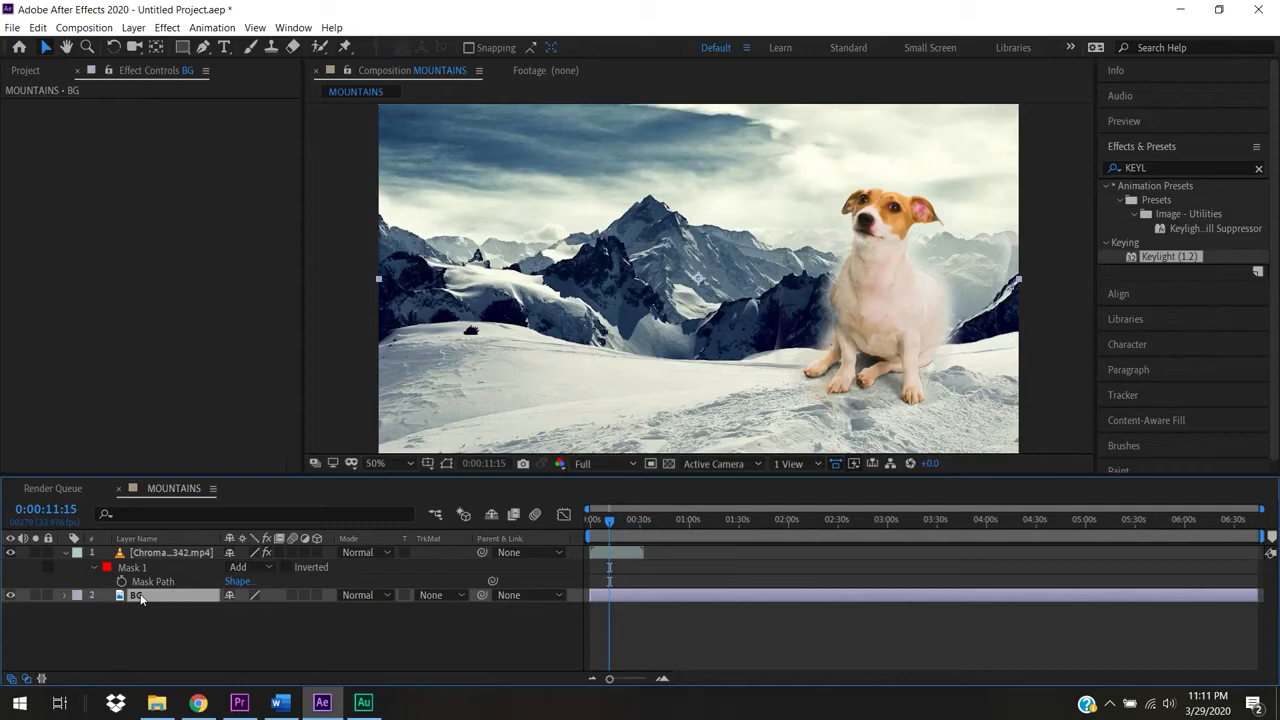
key("ctrl+d")
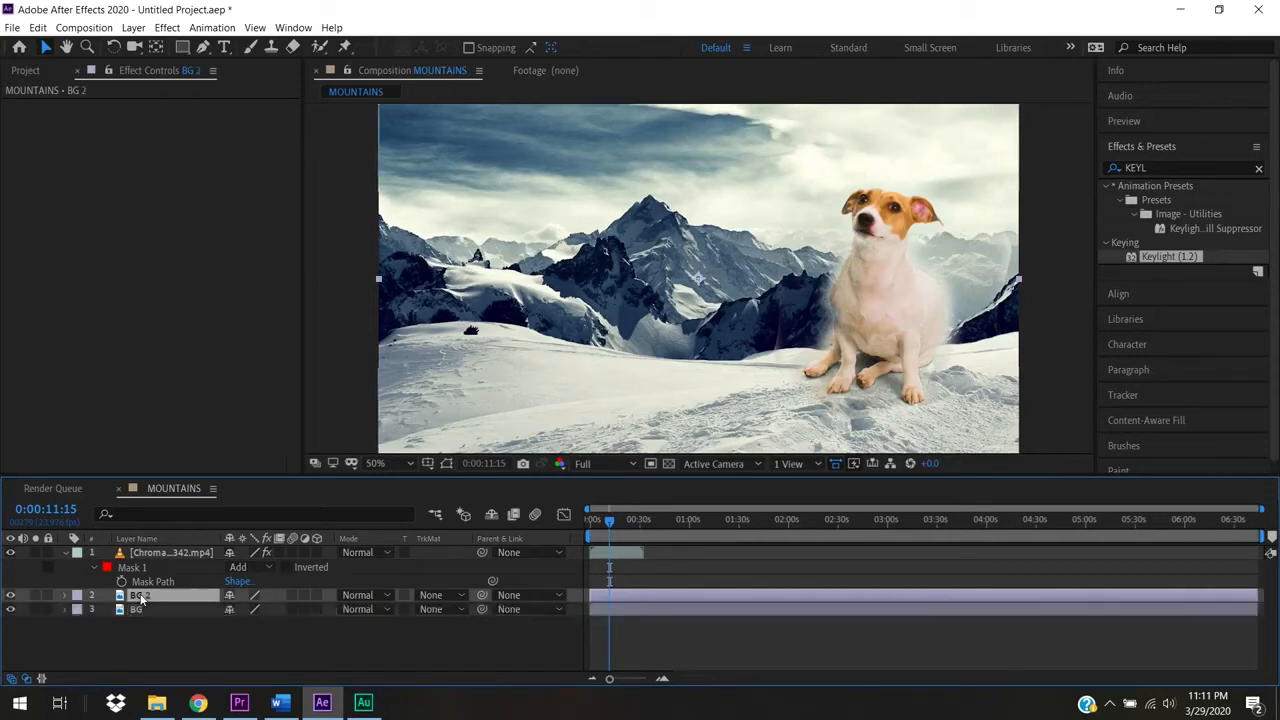
Move the duplicated mountain layer above the dog clip and rename it FG.
left_click_drag(140, 597, 140, 550)
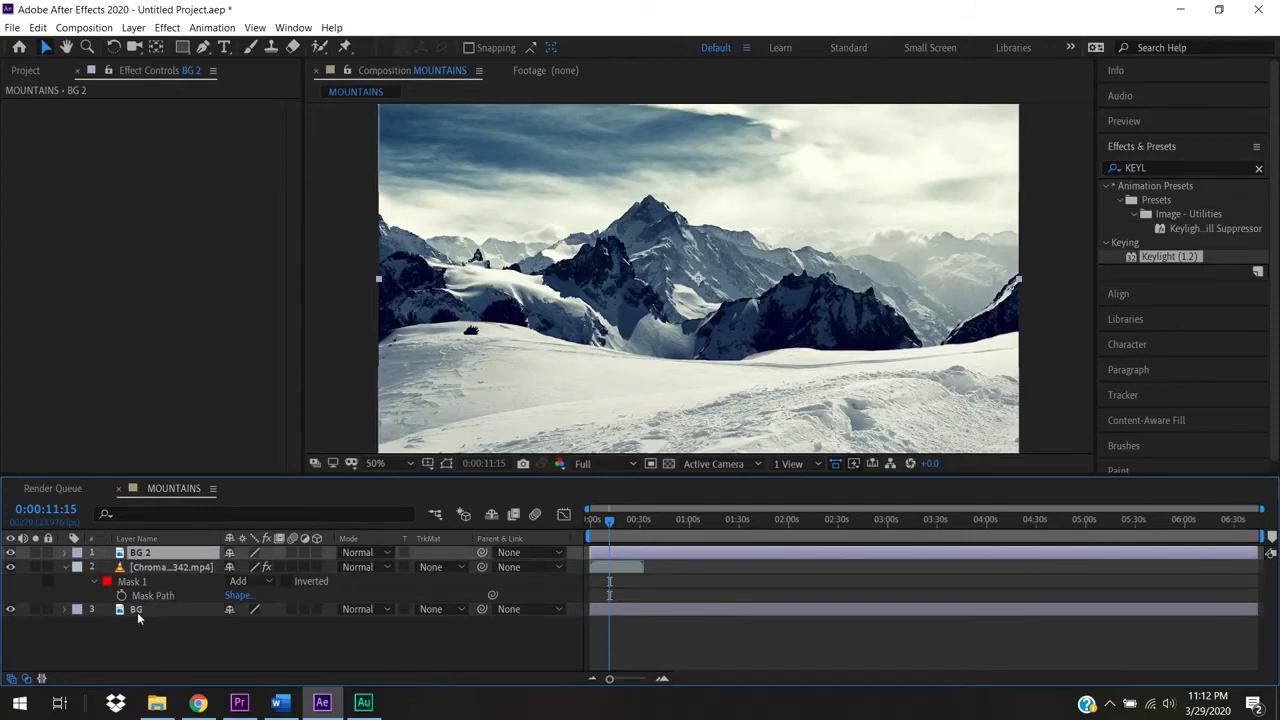
left_click(138, 612)
left_click(146, 556)
key("Return")
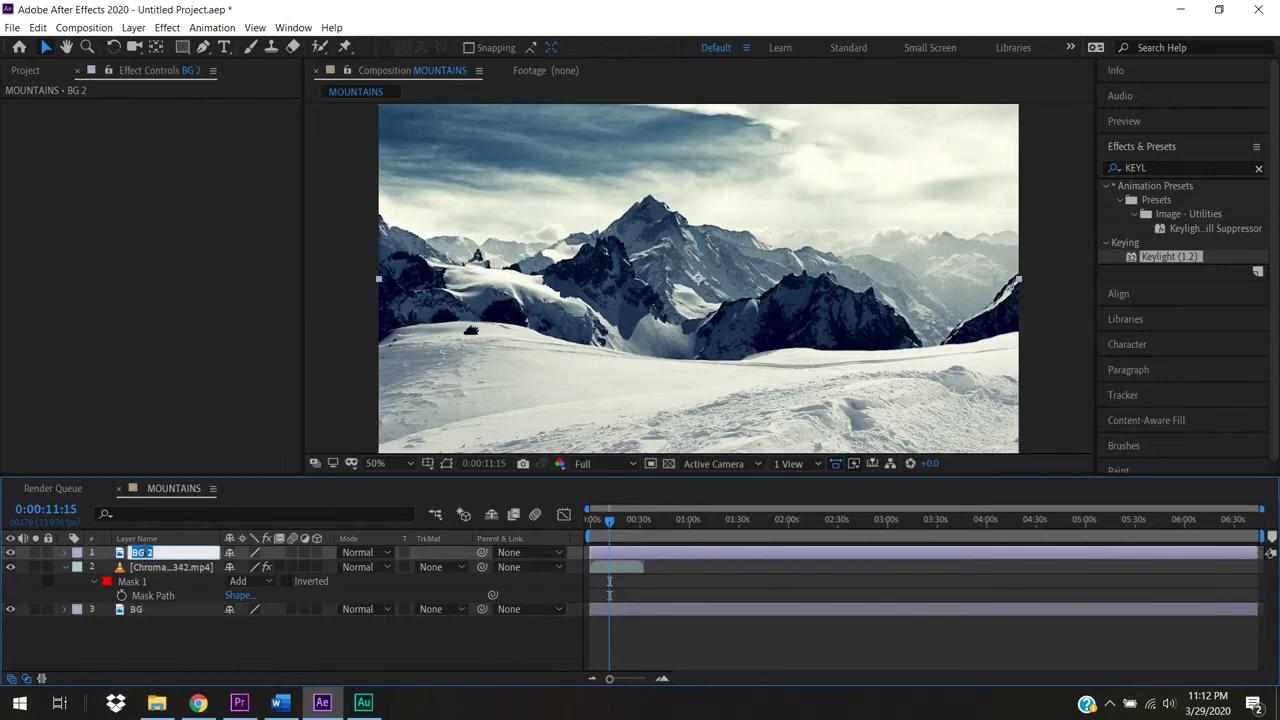
type("FG")
key("Return")
left_click(133, 568)
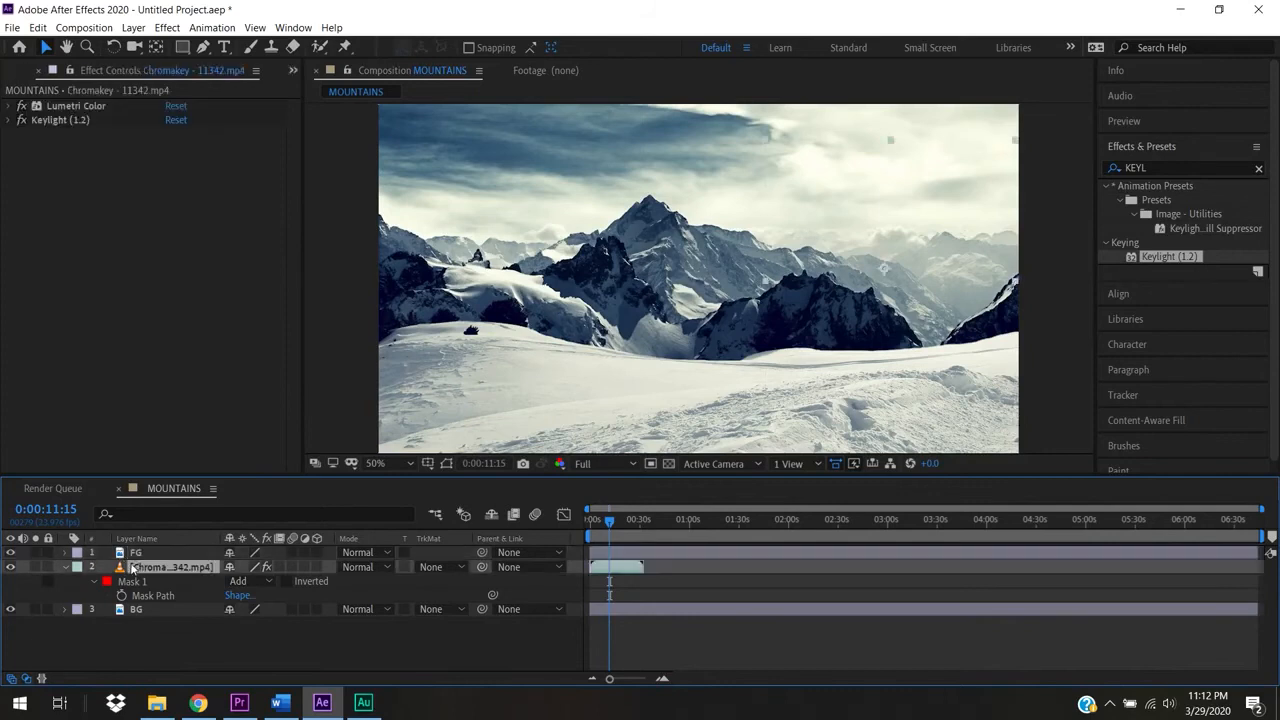
left_click(121, 556)
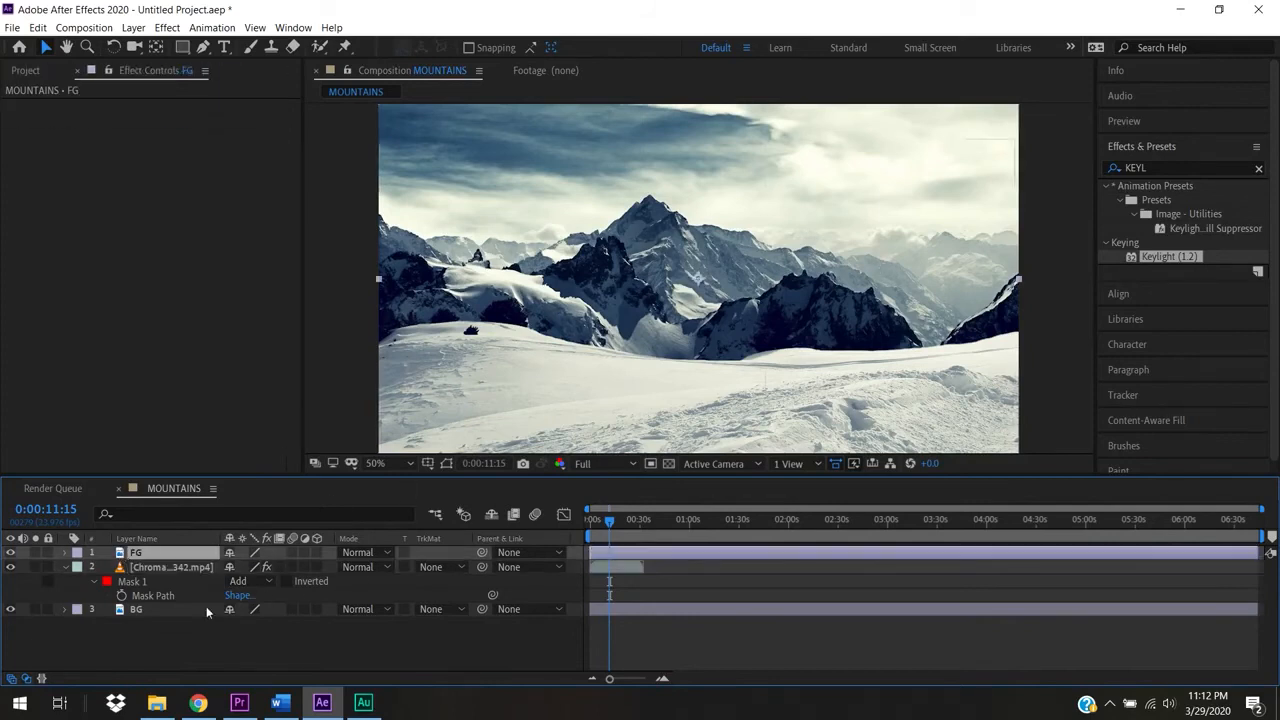
Begin a Pen mask on the lower BG layer, tracing the ridge from the dark rocks at the left up to the main peak.
left_click(67, 567)
left_click(137, 581)
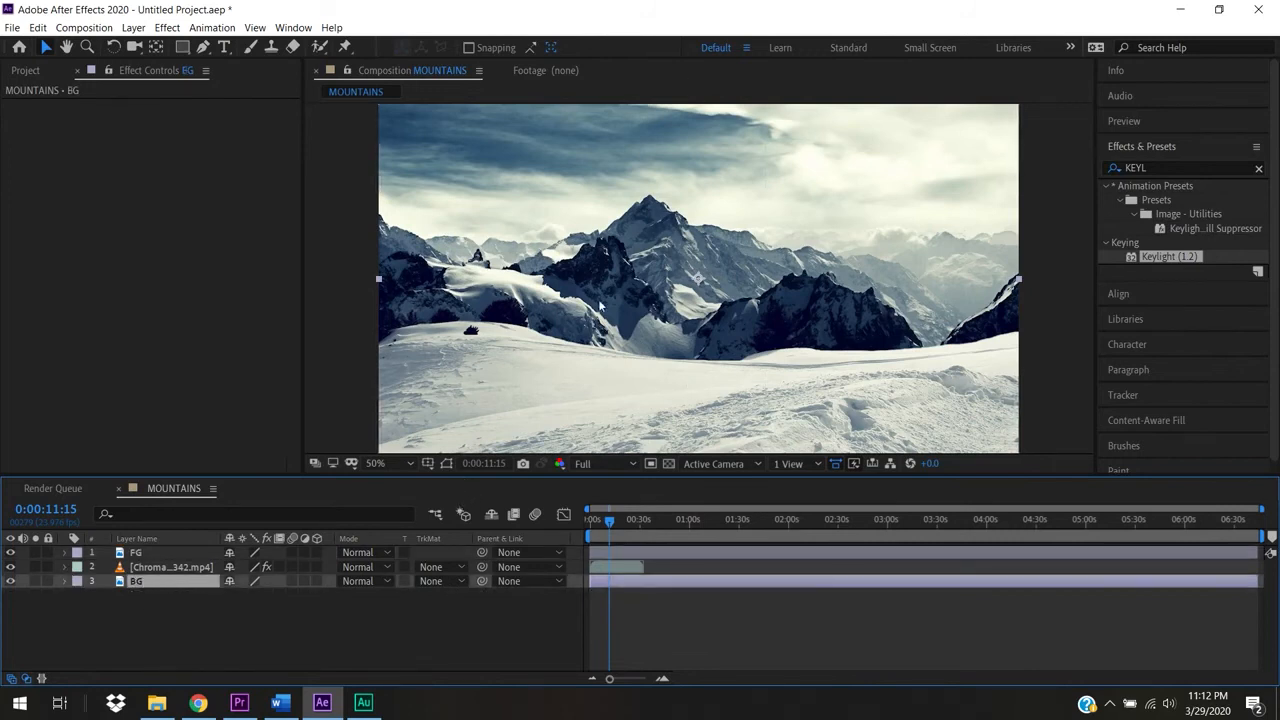
left_click(201, 50)
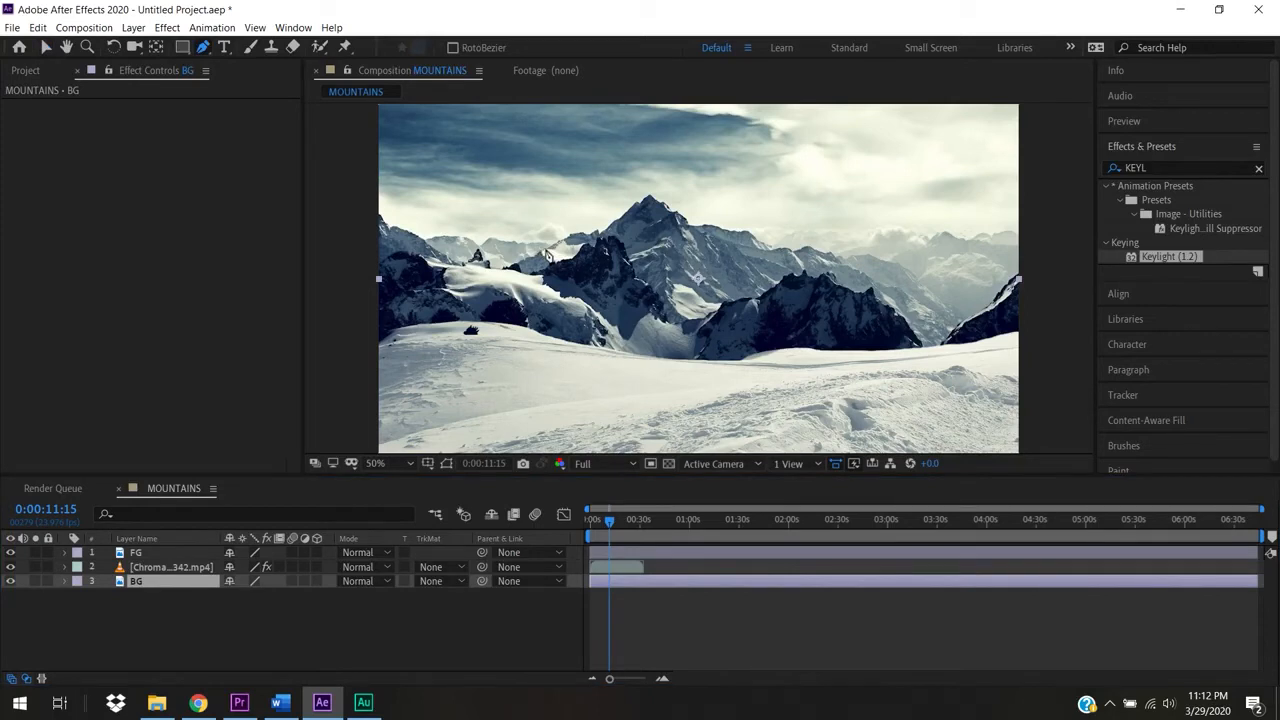
key("period")
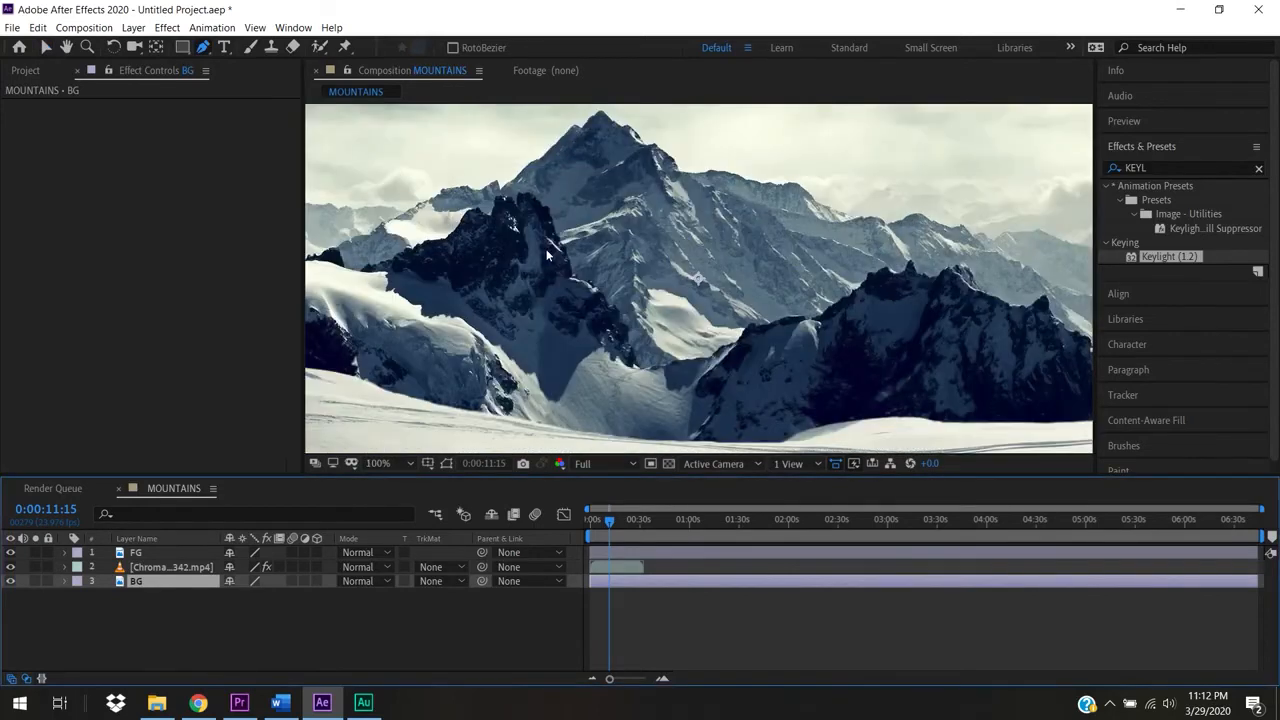
key("period")
key("comma")
left_click(66, 48)
left_click_drag(619, 175, 702, 250)
left_click(204, 47)
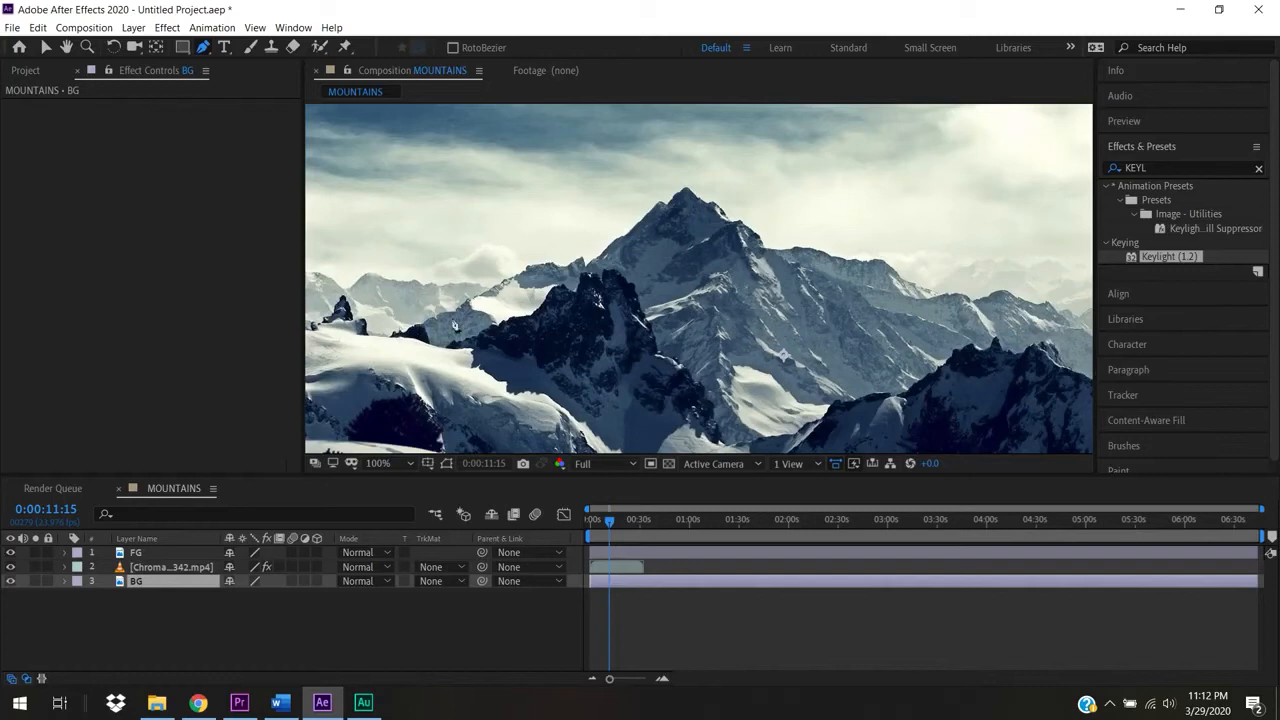
left_click(385, 335)
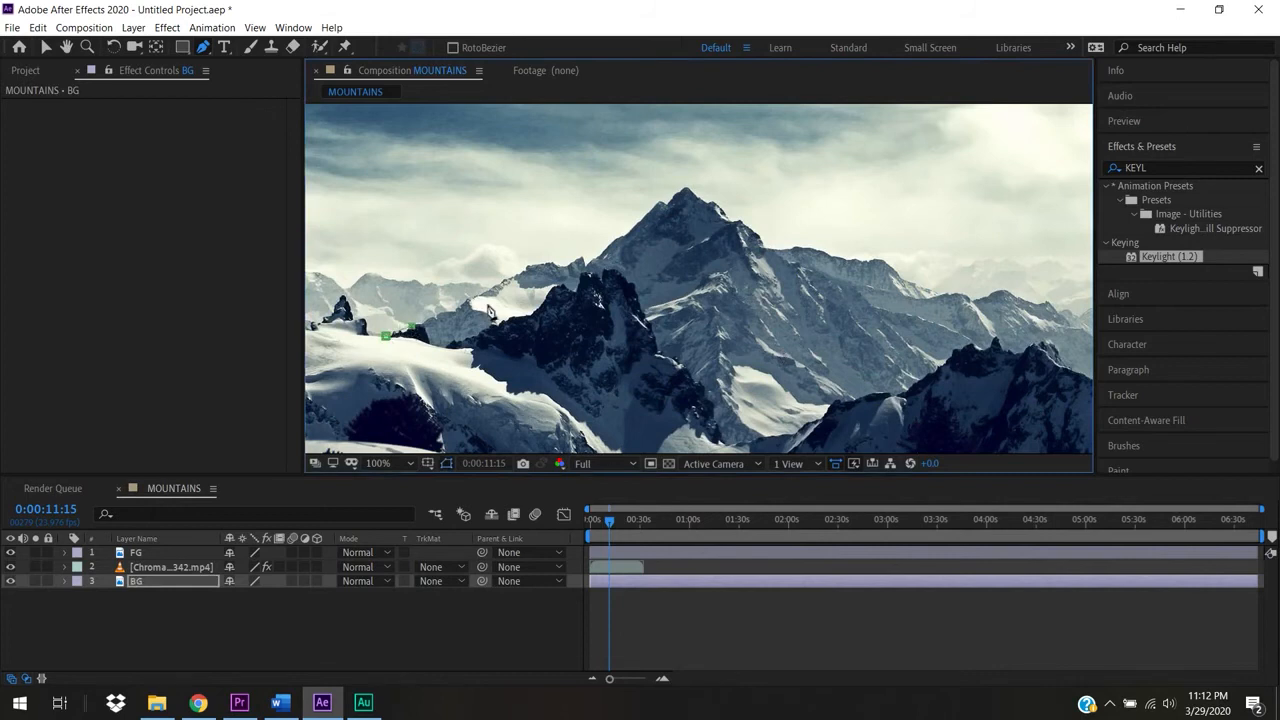
left_click(531, 267)
left_click(559, 269)
left_click(580, 257)
left_click(600, 254)
left_click(626, 237)
left_click_drag(623, 239, 622, 237)
left_click(681, 190)
left_click(700, 198)
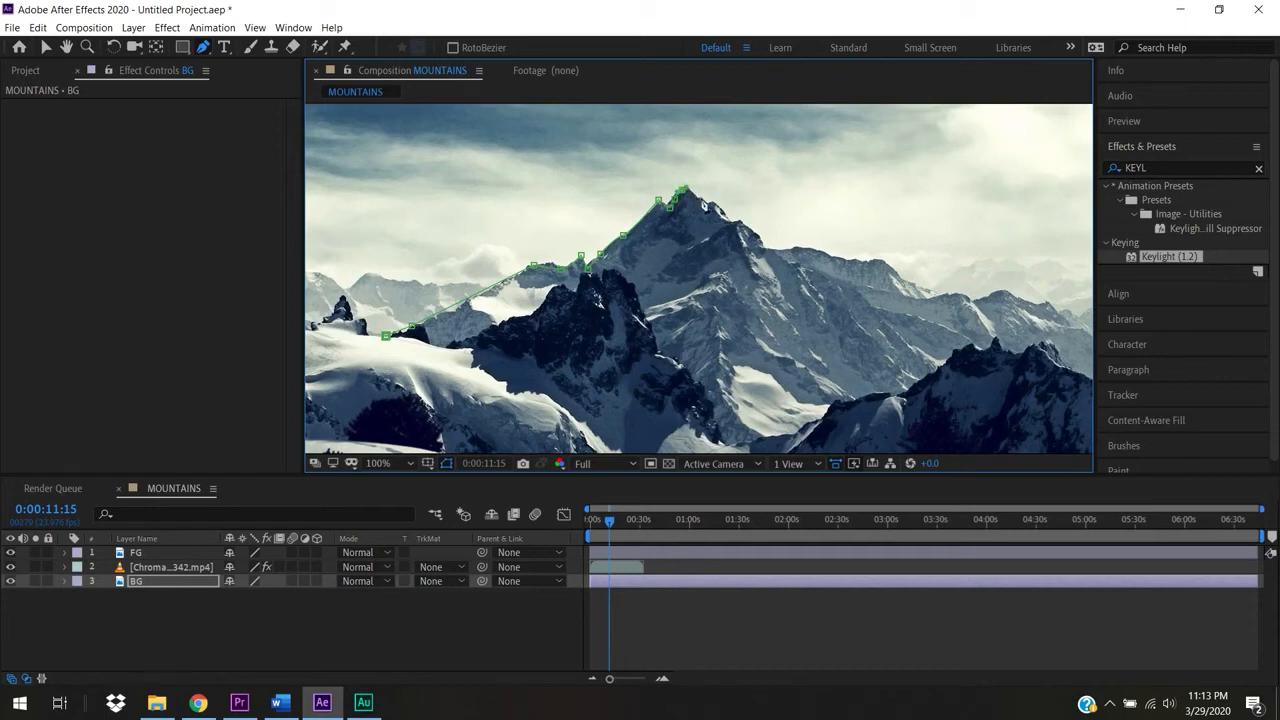
Continue the BG mask down the right-hand ridge of the main peak, following the skyline closely.
left_click(711, 202)
left_click(721, 208)
left_click(731, 218)
left_click(762, 243)
left_click(778, 248)
left_click(802, 246)
left_click(829, 257)
left_click(851, 258)
left_click(874, 260)
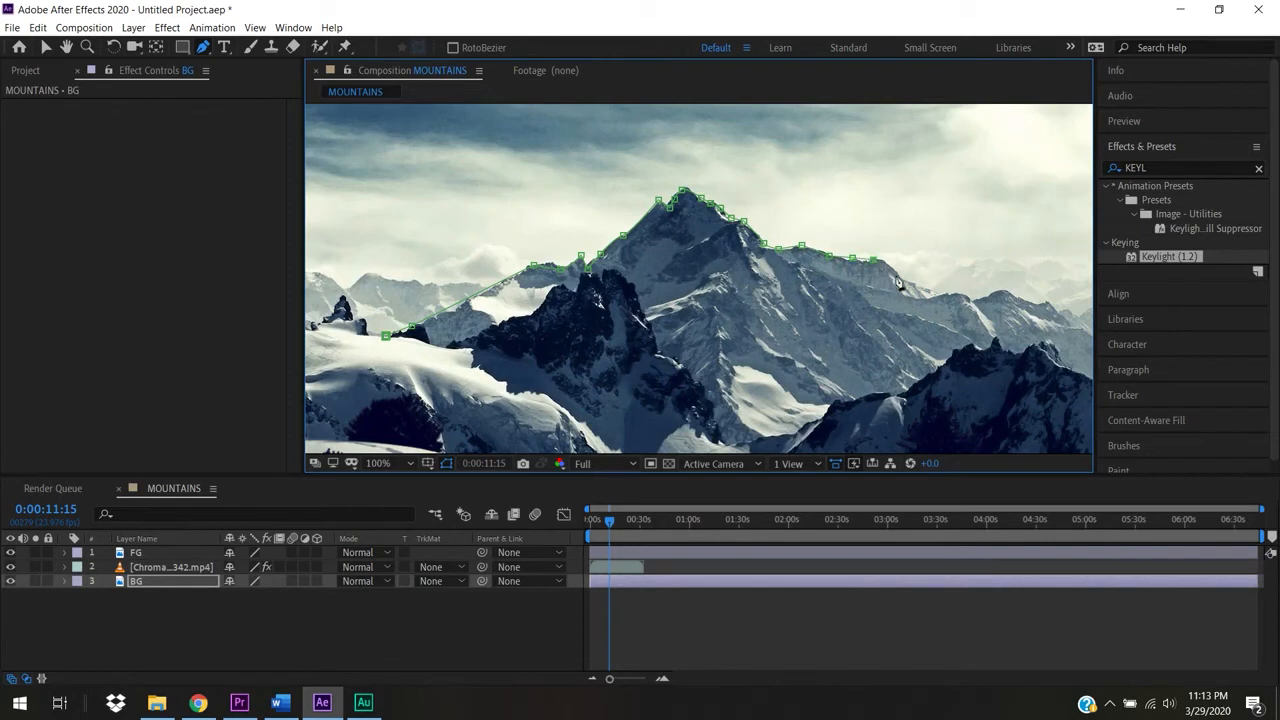
left_click(901, 277)
Close the BG mask with points on the dark right-hand mountain and across the snow below, back to the starting point.
left_click(960, 390)
key("comma")
left_click(844, 391)
left_click(576, 413)
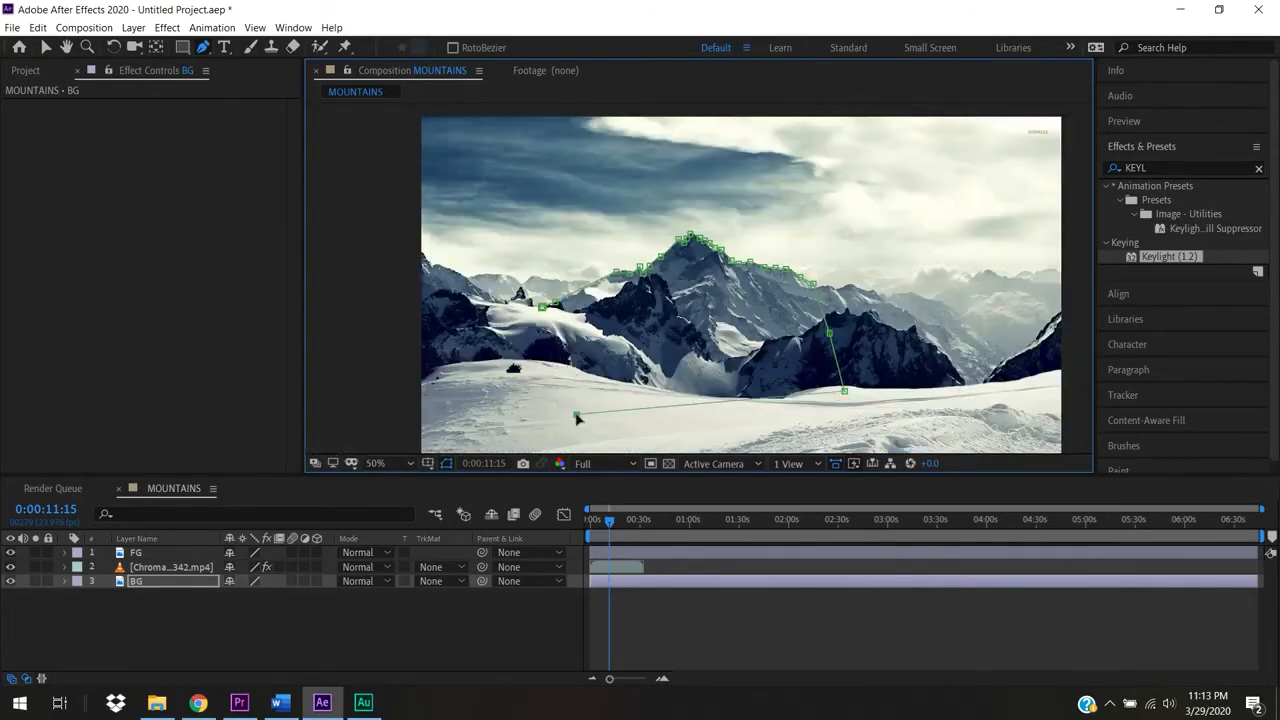
left_click(542, 308)
Check the masked BG layer in its own Layer view, return to the composition and rename the layer FG NEW.
double_click(147, 580)
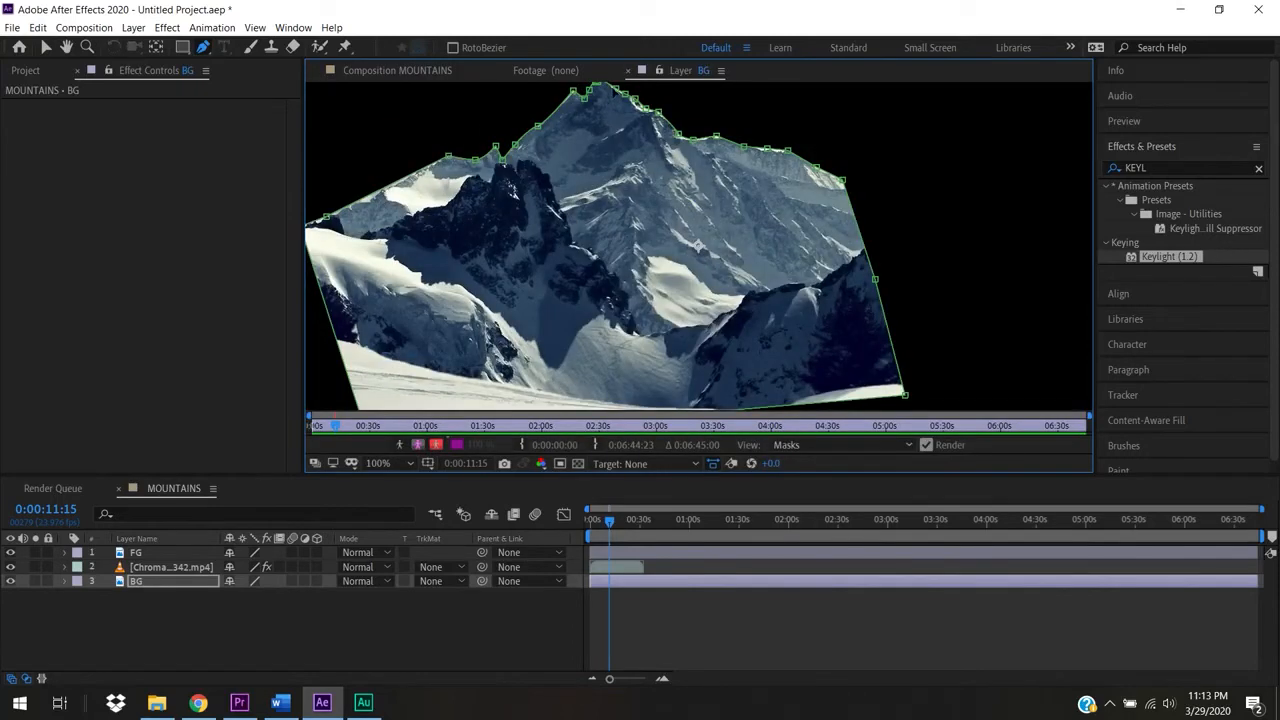
left_click(408, 72)
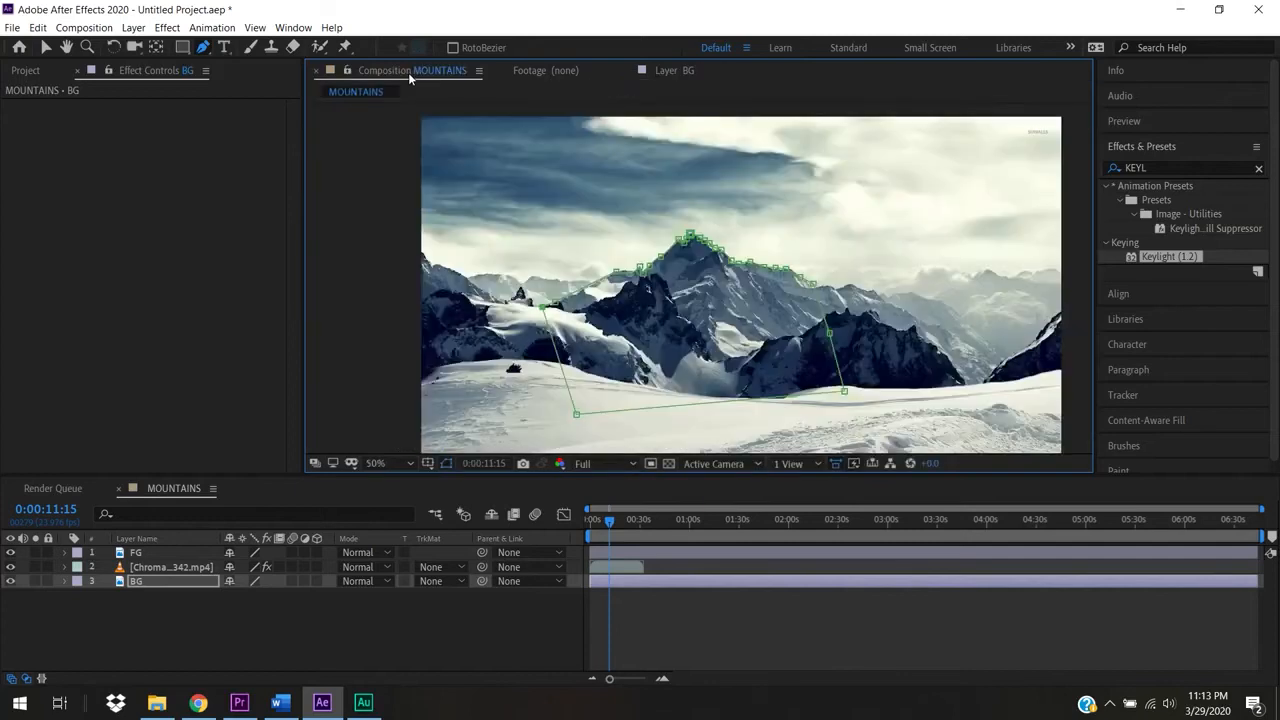
left_click(157, 580)
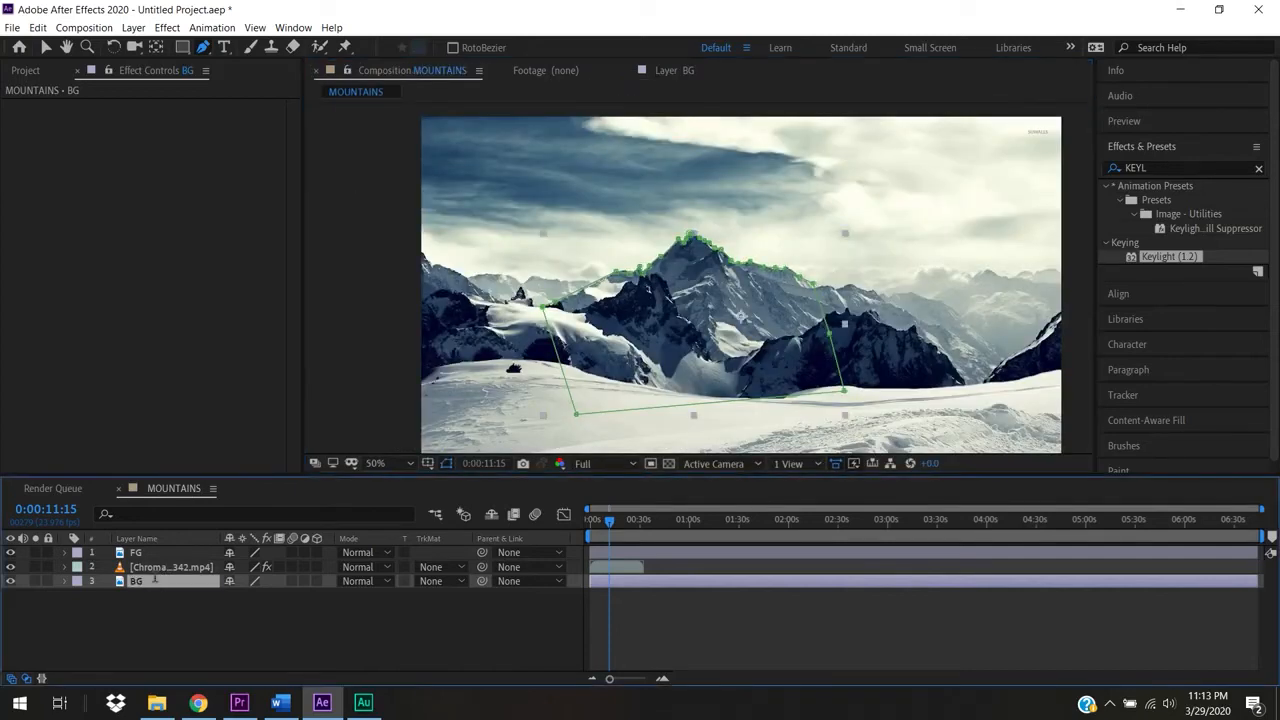
key("Return")
type("FG NE")
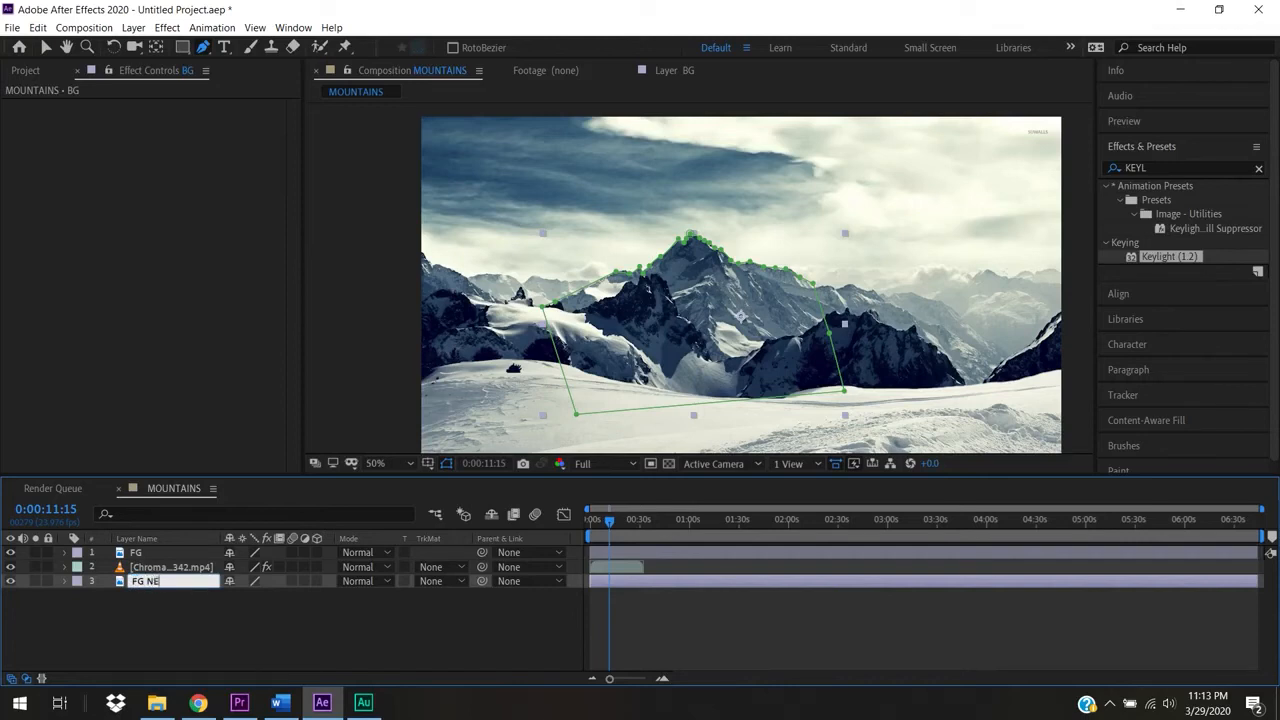
type("W")
left_click(138, 618)
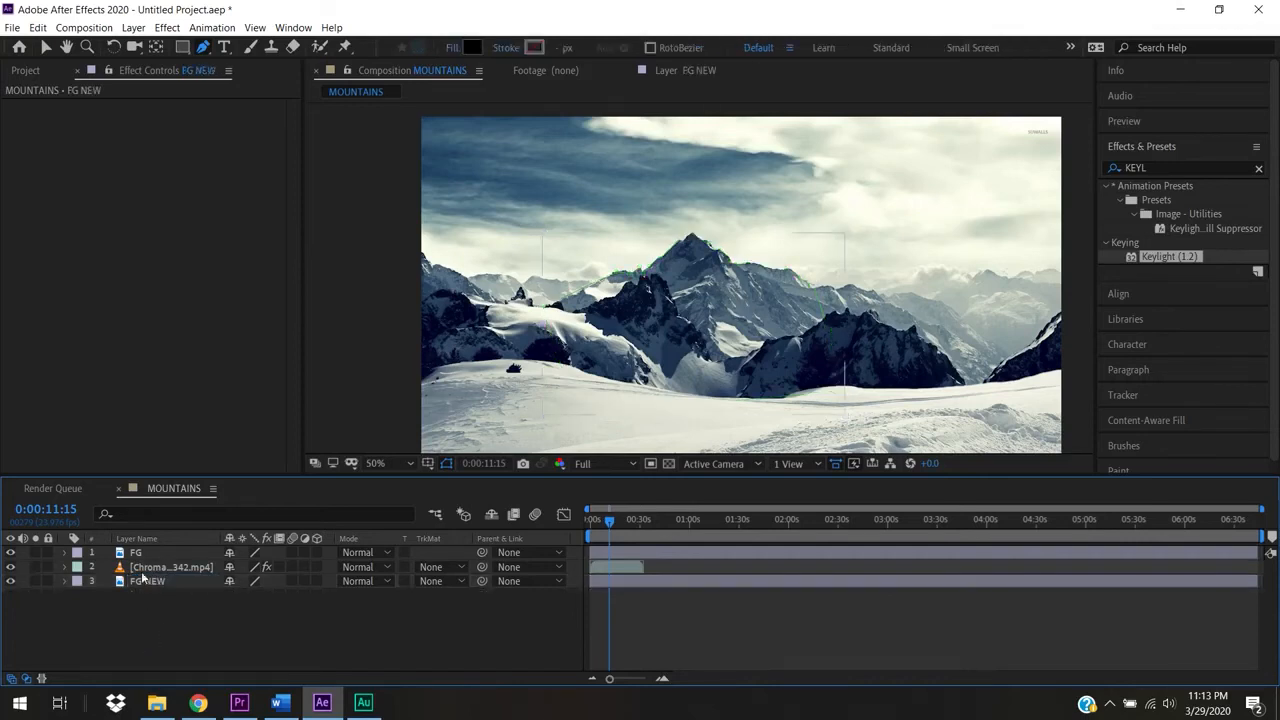
Rename the unmasked FG layer as BG and arrange the stack with FG NEW above the dog clip and BG beneath it.
left_click(137, 553)
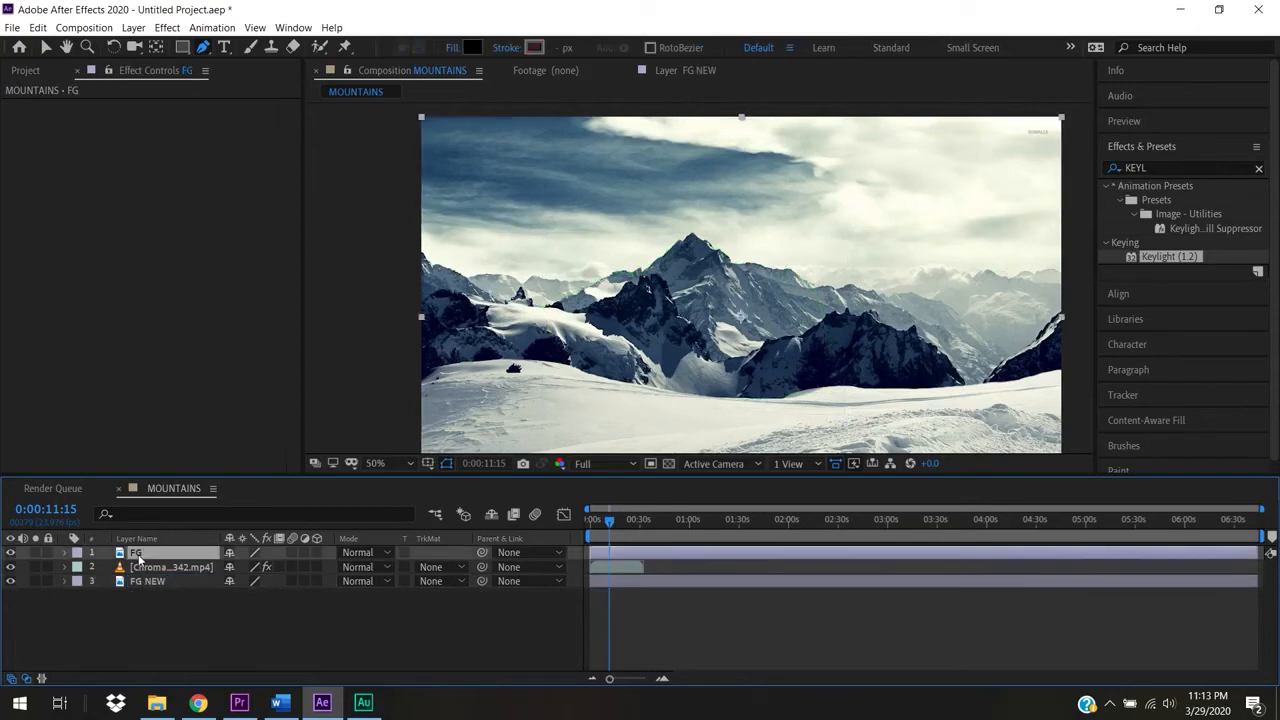
key("Return")
type("B")
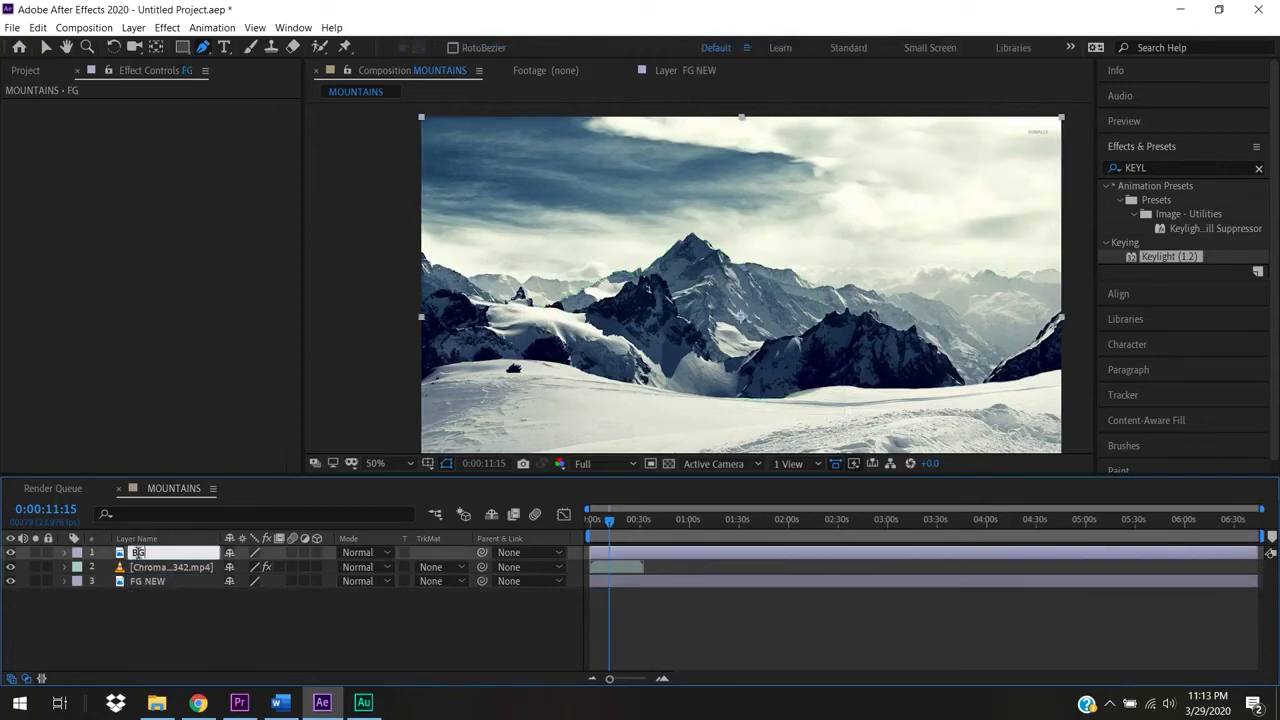
key("Return")
left_click_drag(120, 585, 122, 615)
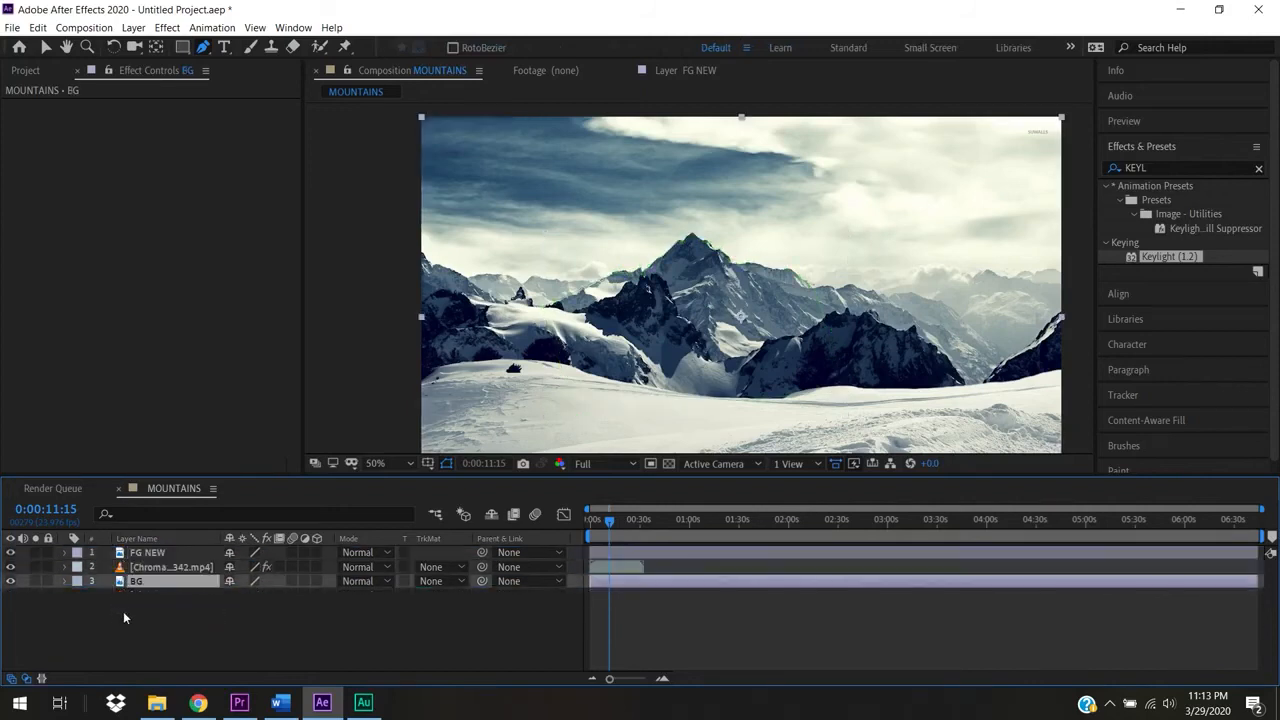
Isolate the FG NEW cutout by hiding BG and the dog clip, and show both layers again.
left_click(129, 556)
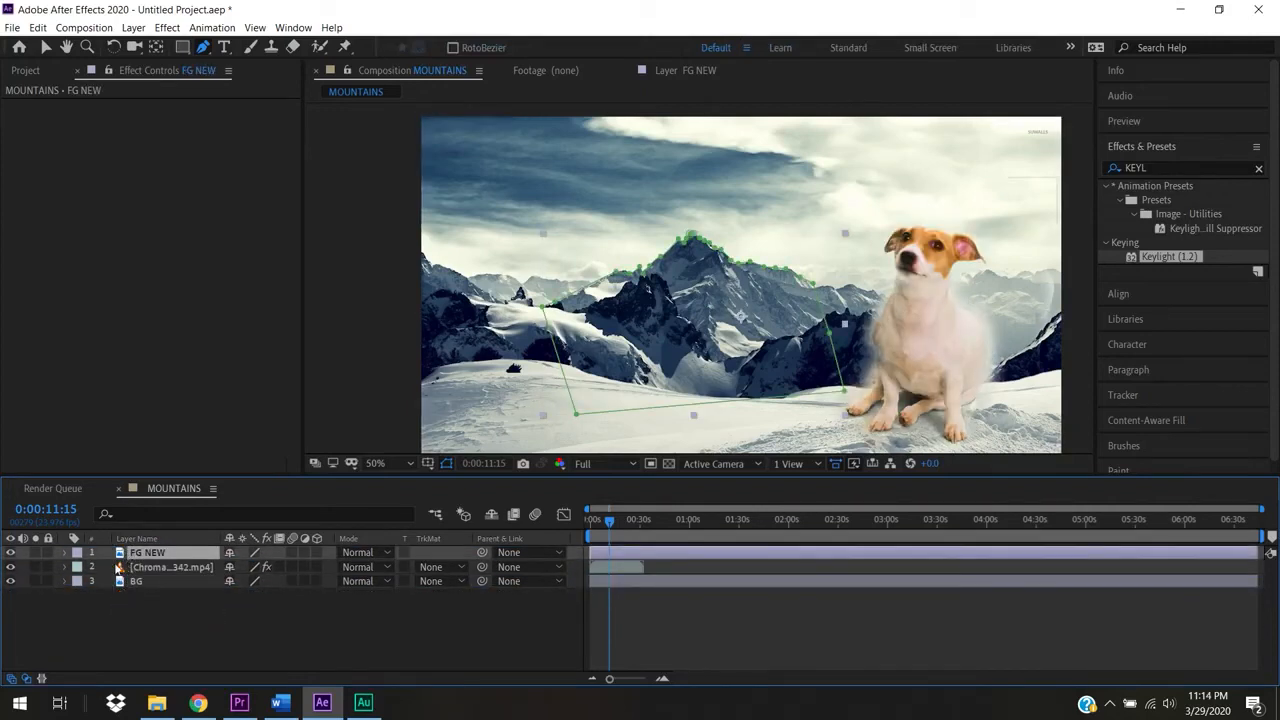
left_click(11, 581)
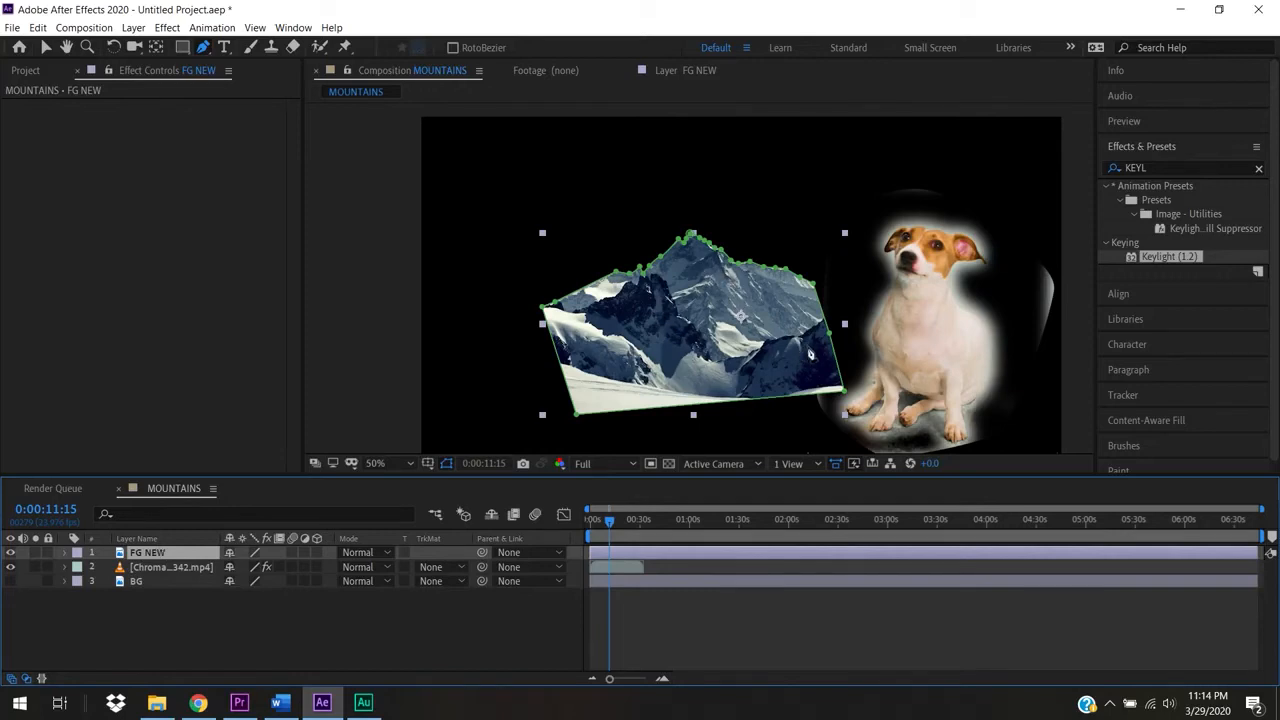
left_click(9, 566)
left_click(9, 566)
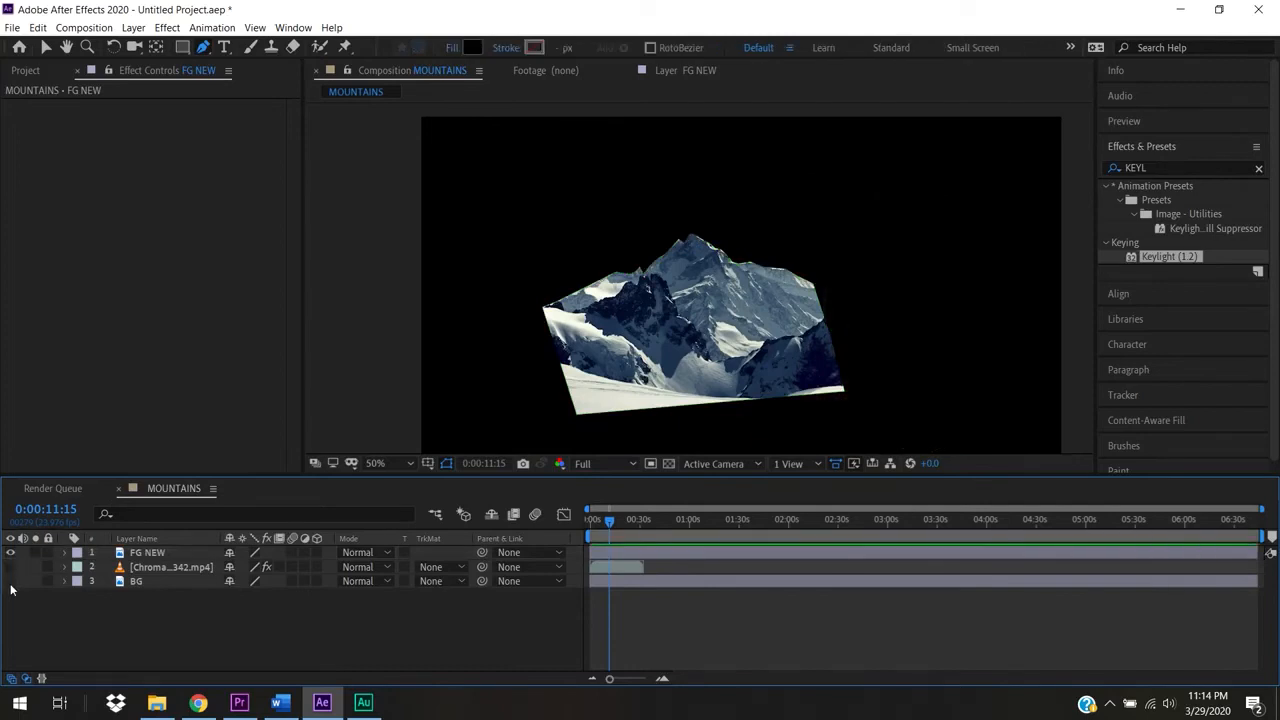
left_click(10, 584)
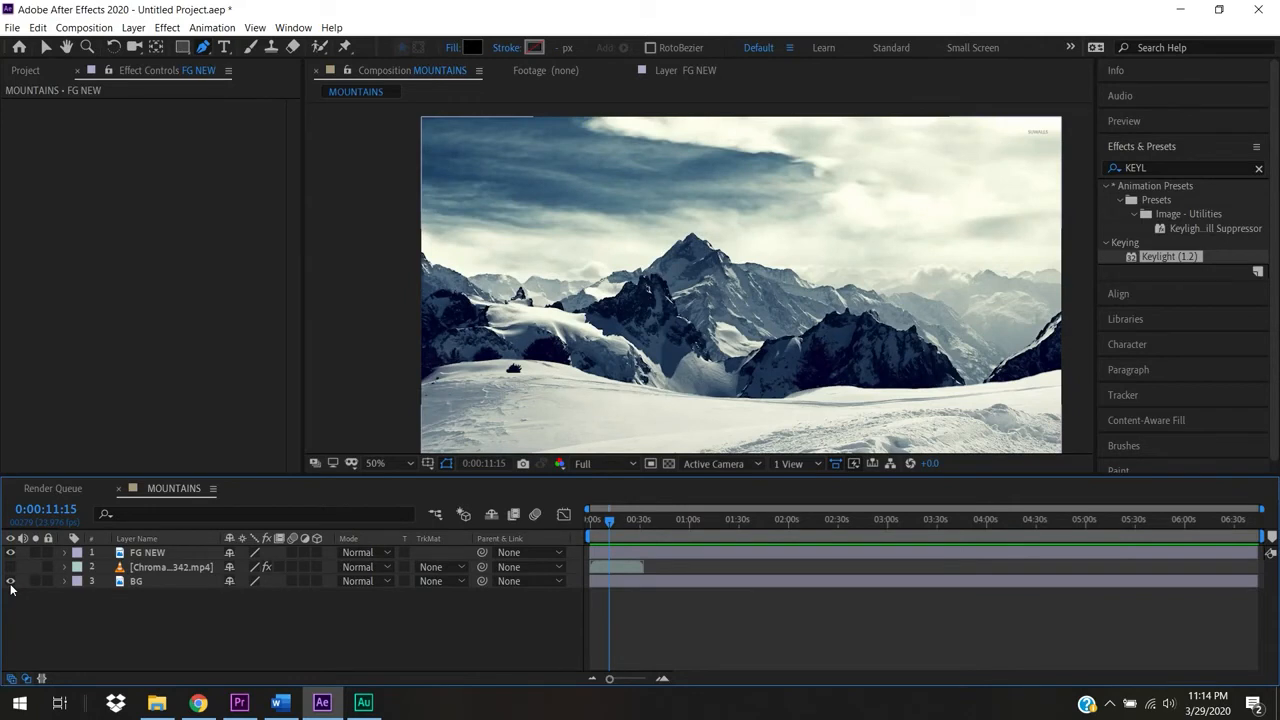
left_click(10, 567)
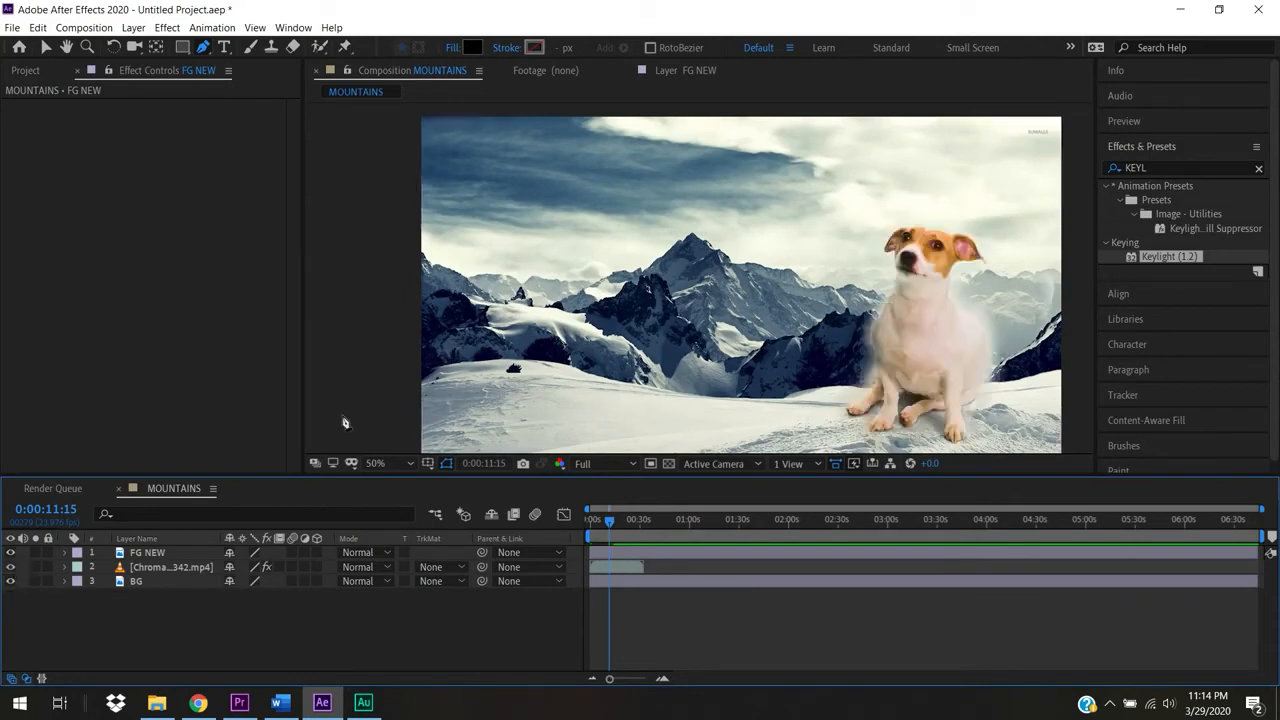
Reposition the dog clip behind the masked mountain so its head rises above the ridge just right of the main peak.
left_click(46, 47)
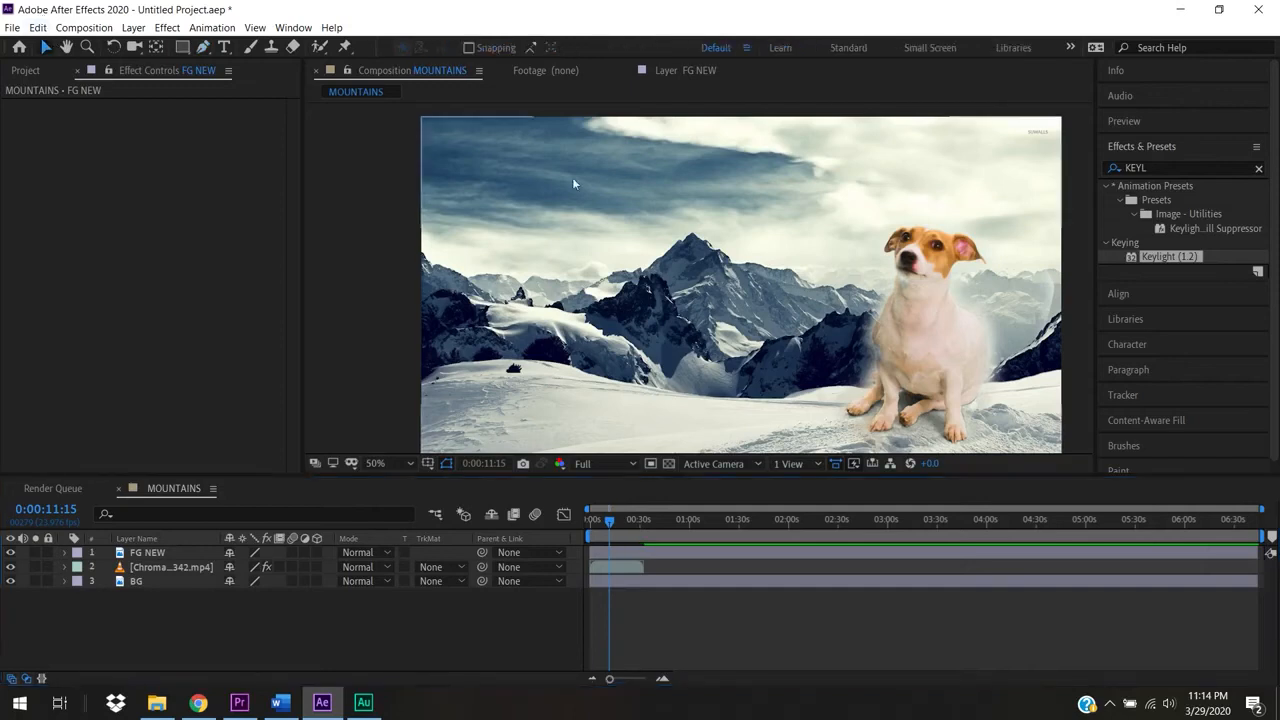
left_click_drag(903, 318, 748, 307)
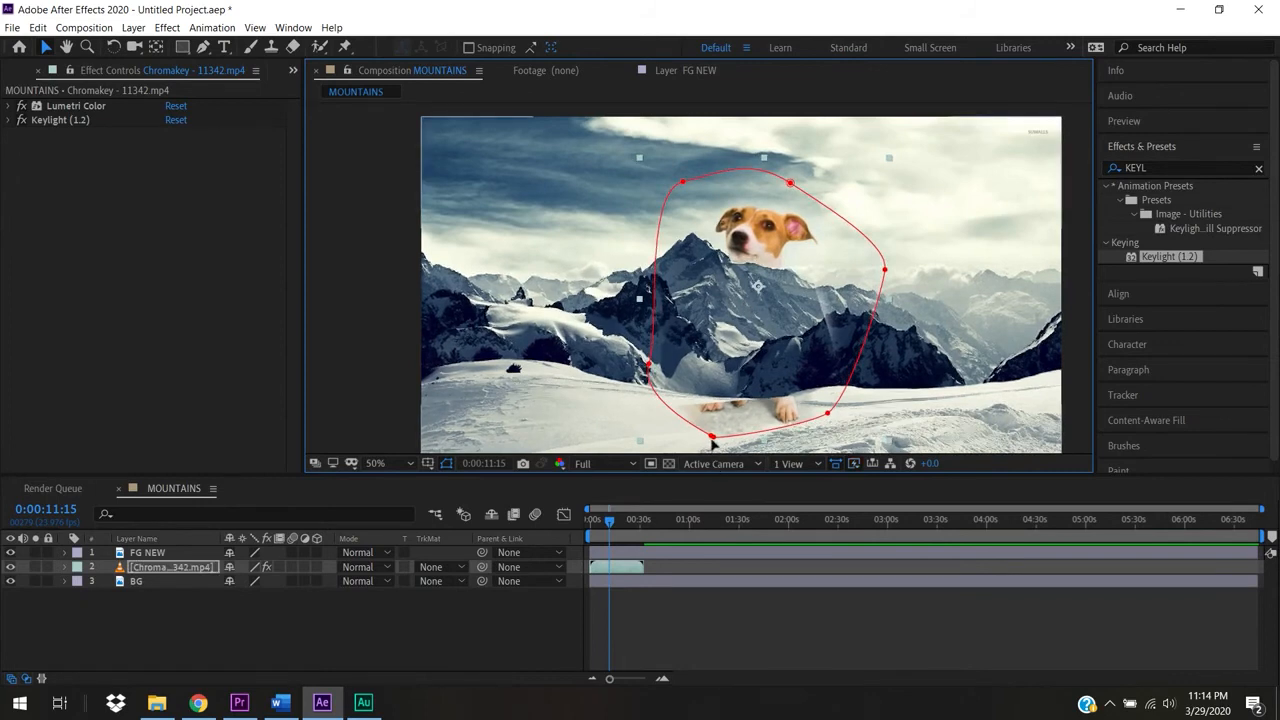
Extend the FG NEW mask down past the dog's paws and out to the right by moving its two lower points and right-side point.
left_click(129, 554)
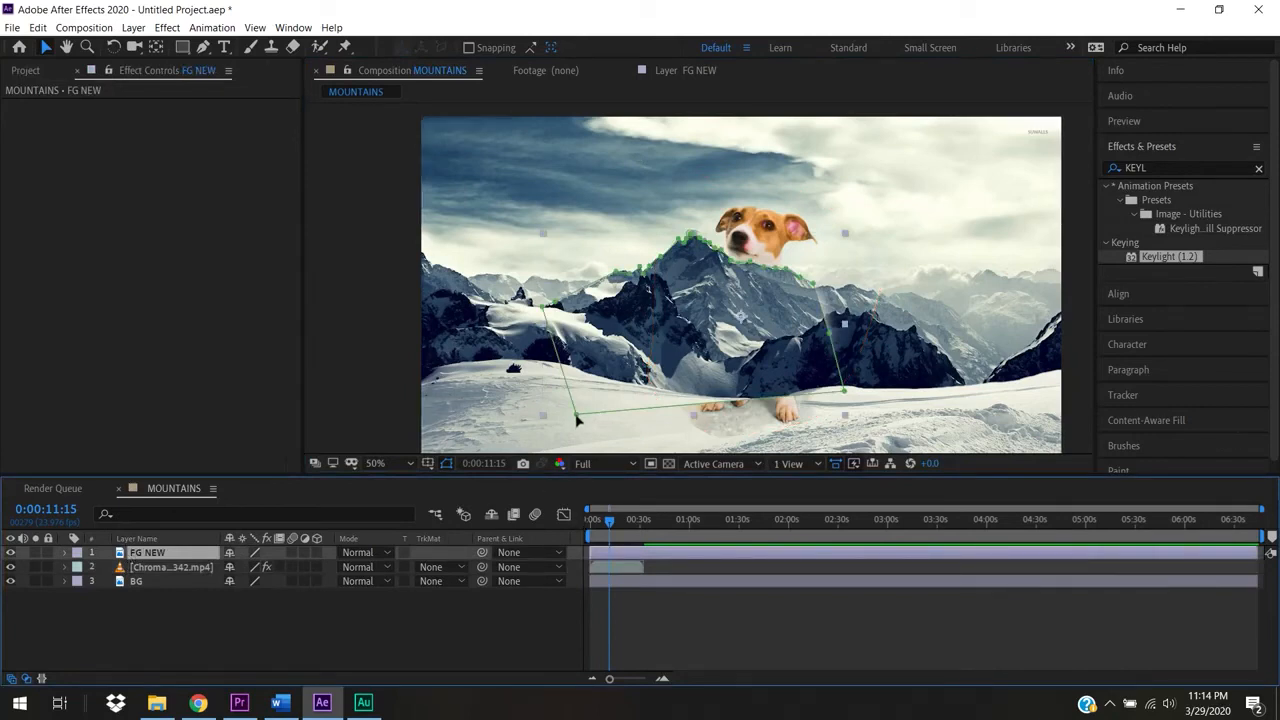
left_click_drag(577, 418, 590, 458)
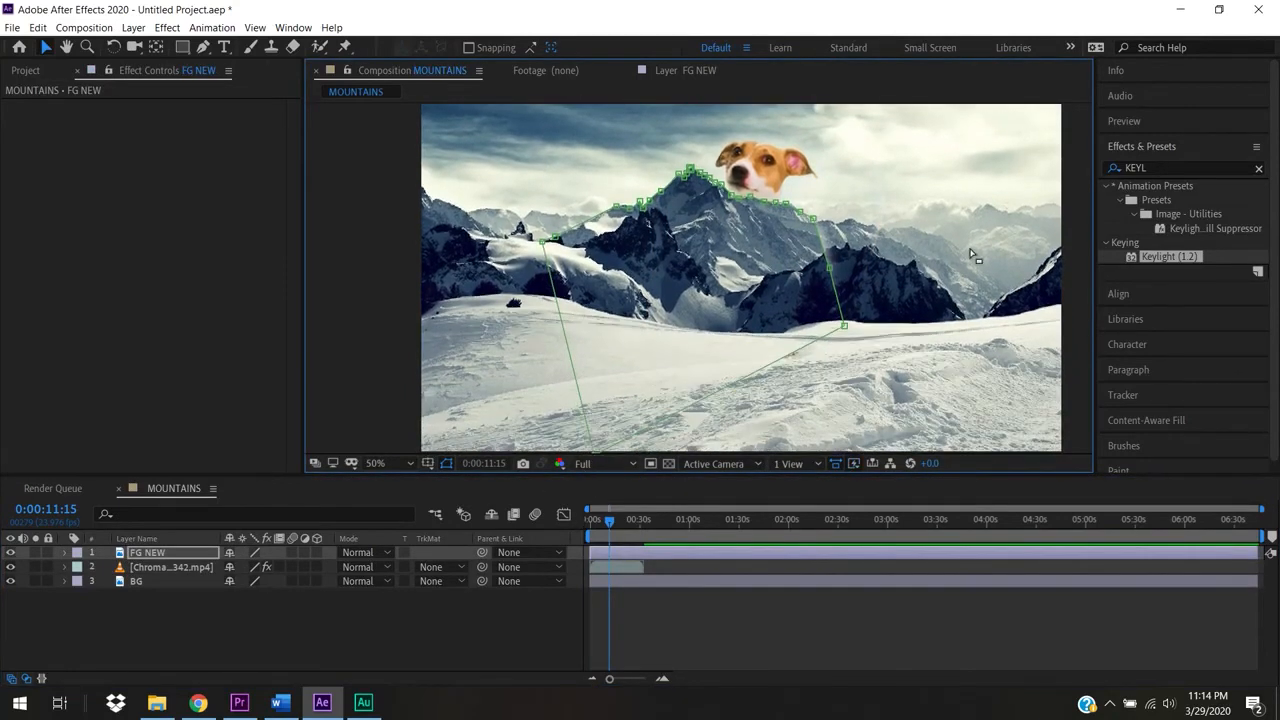
left_click_drag(844, 325, 955, 460)
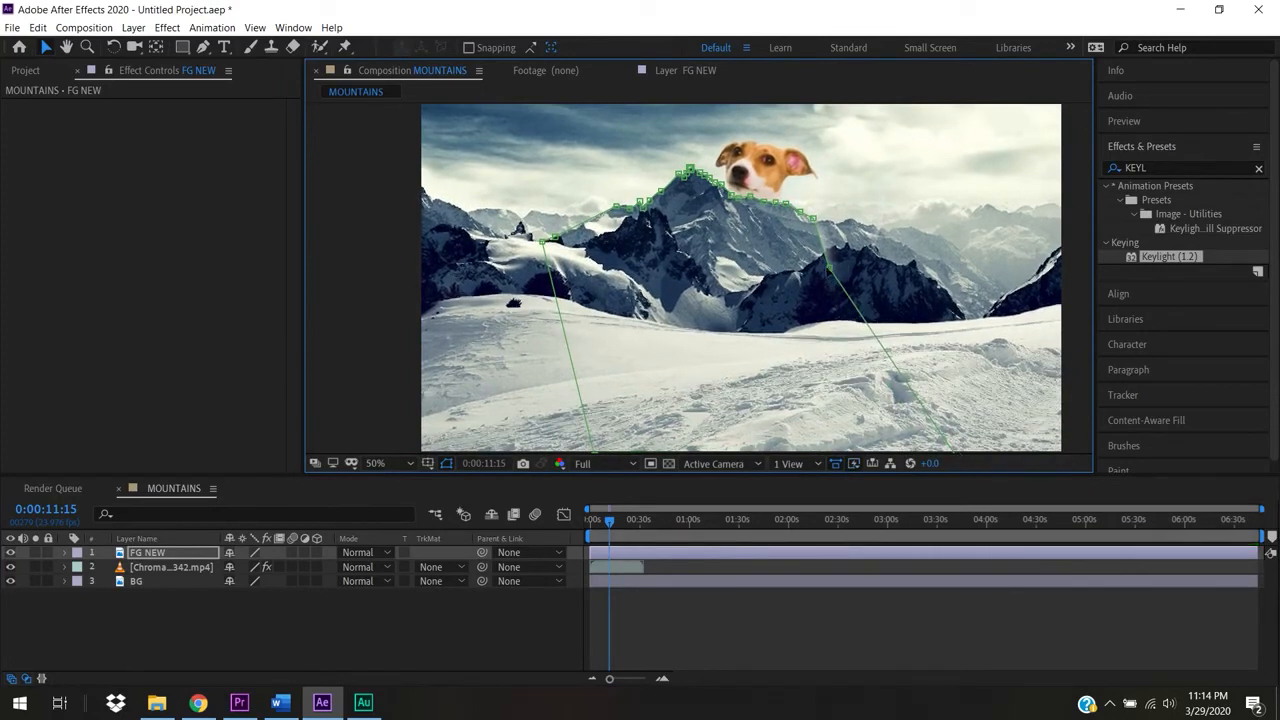
left_click_drag(829, 268, 957, 212)
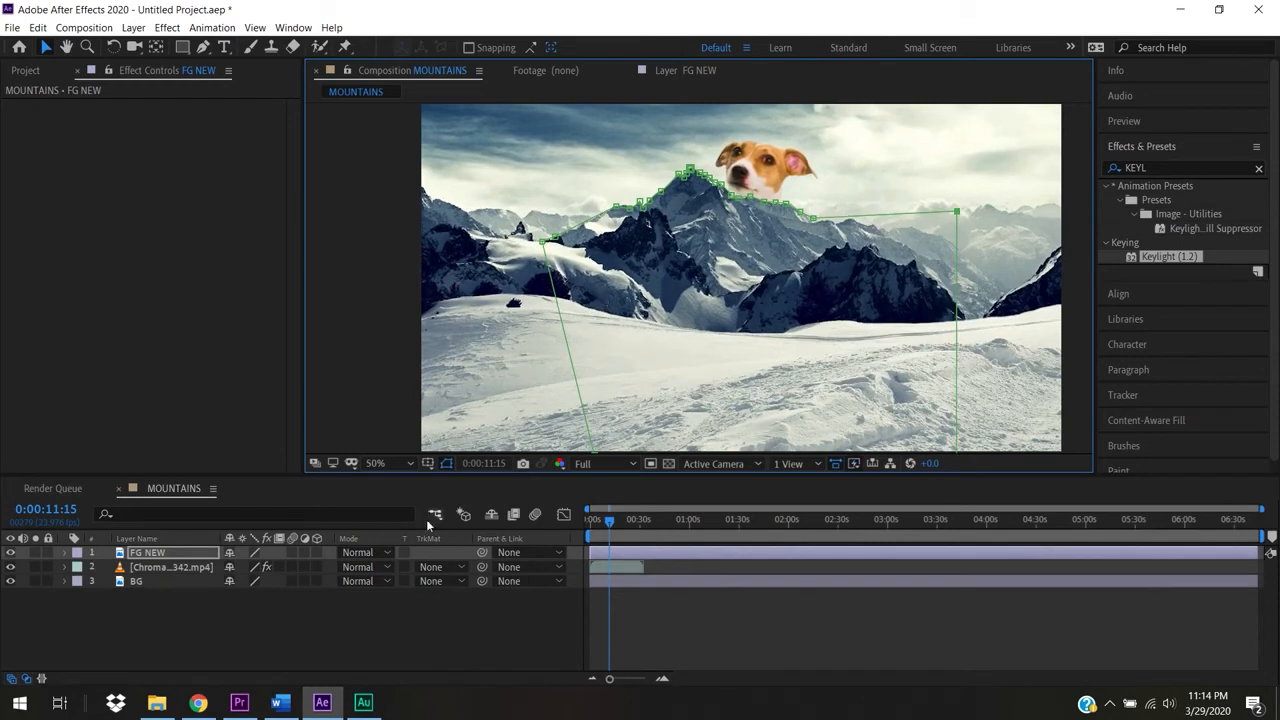
left_click(312, 612)
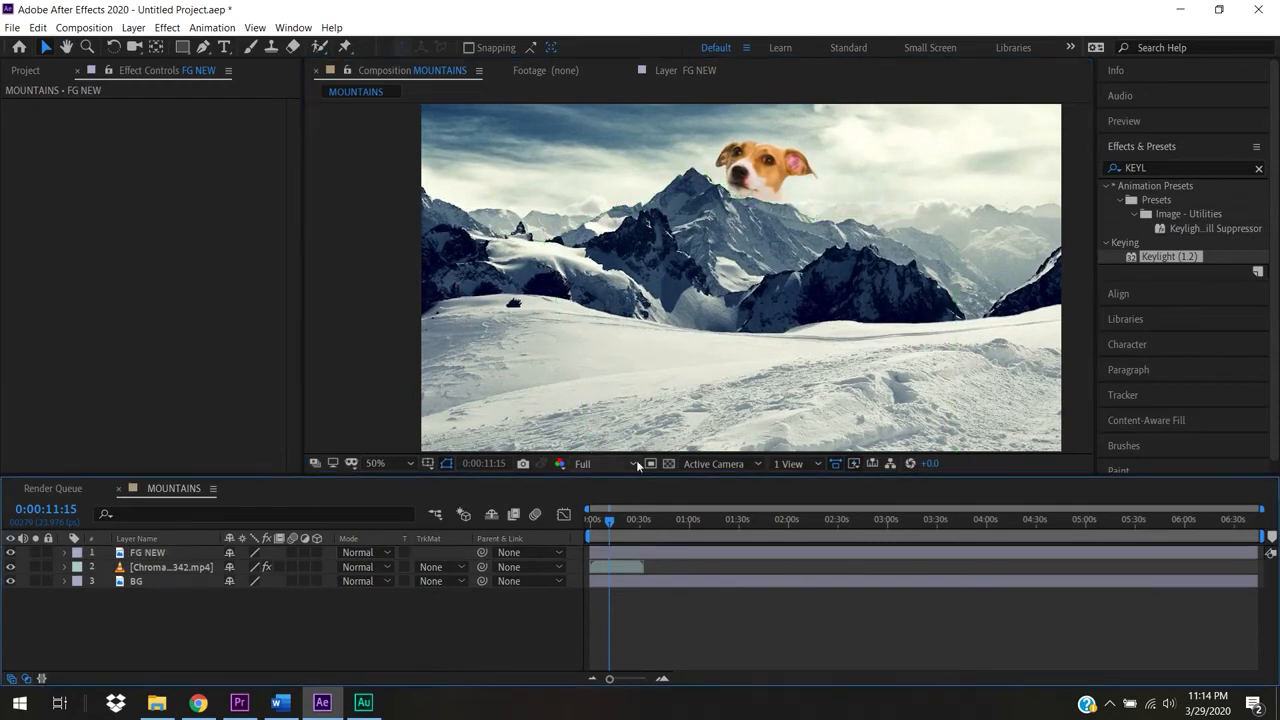
Scrub through the first 18 seconds or so to check the dog's head moving behind the mountain ridge.
left_click_drag(623, 518, 530, 526)
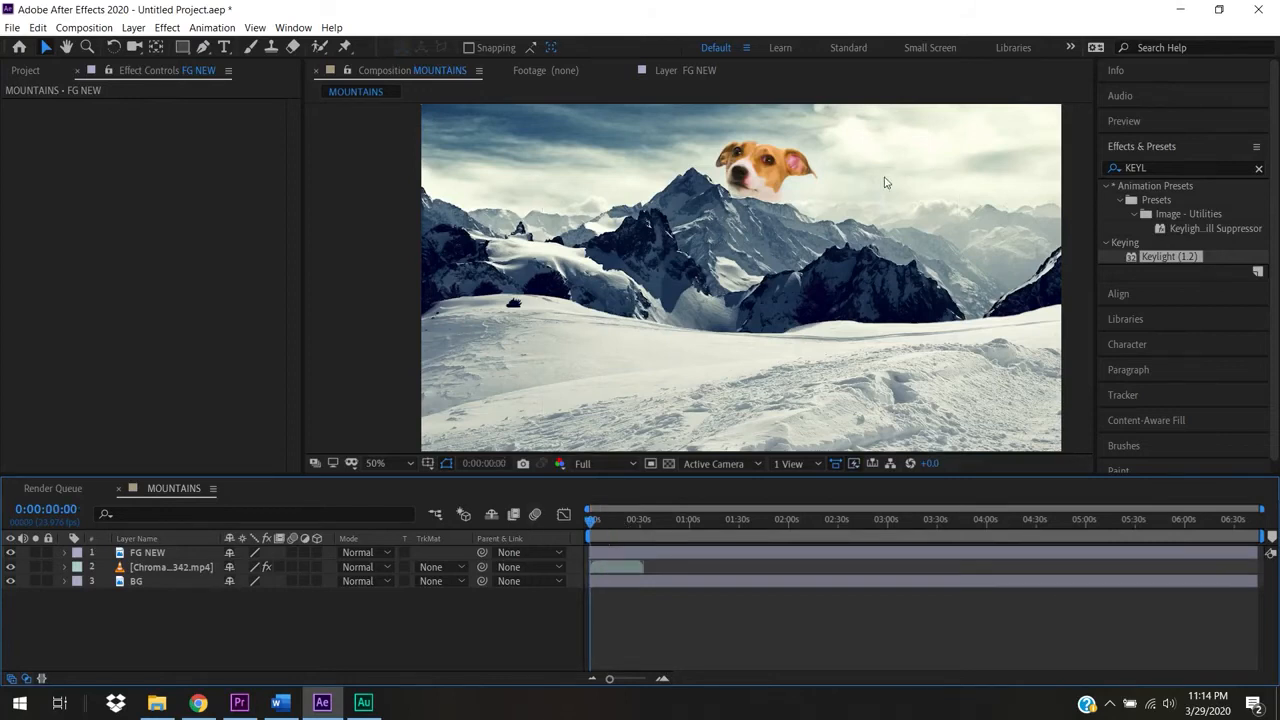
left_click(598, 521)
mouse_move(605, 520)
left_mouse_down()
mouse_move(646, 527)
mouse_move(627, 530)
left_mouse_up()
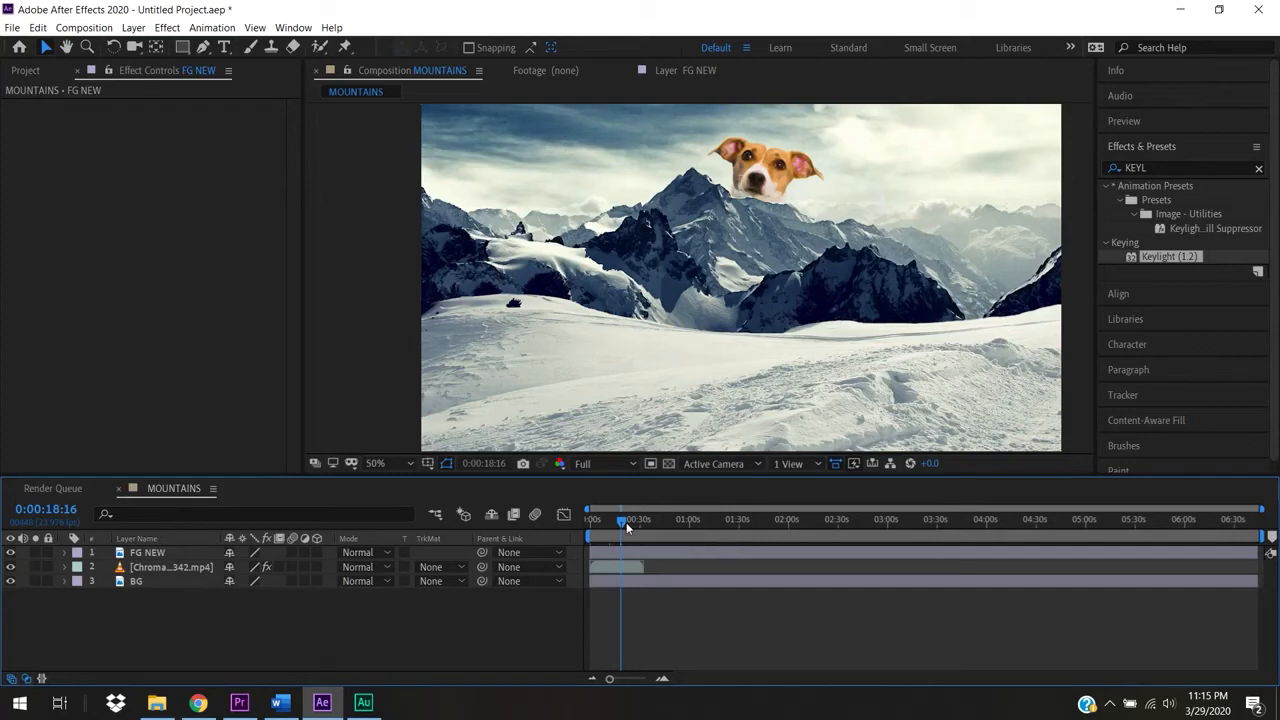
left_click_drag(624, 522, 600, 521)
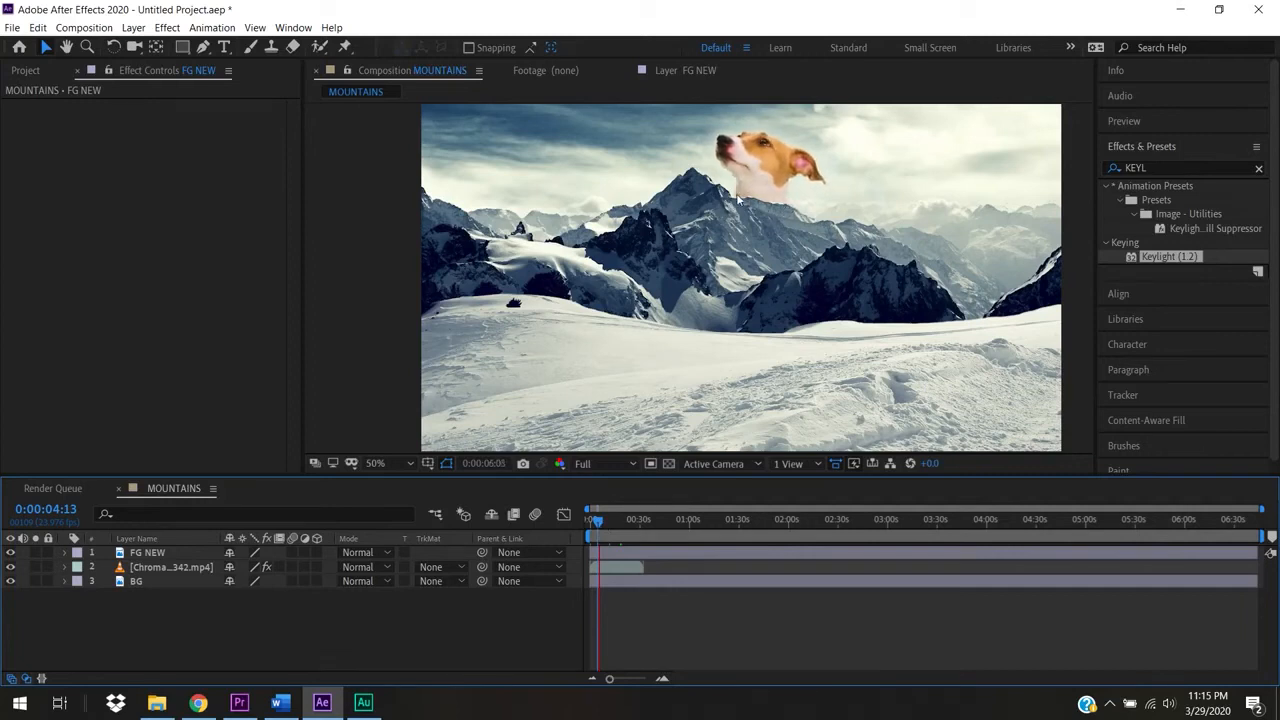
Stop the preview and set the feather of the FG NEW layer's Mask 1 to 5 pixels, with the mask outlines hidden.
key("space")
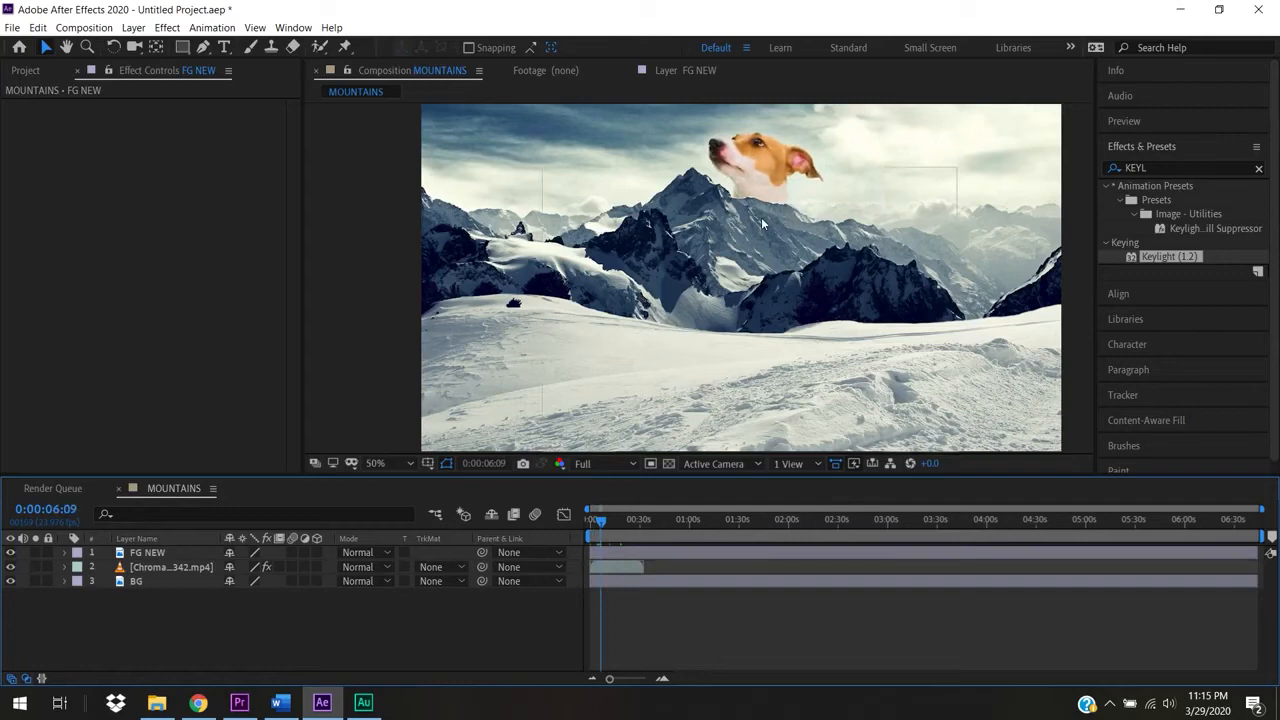
left_click(148, 554)
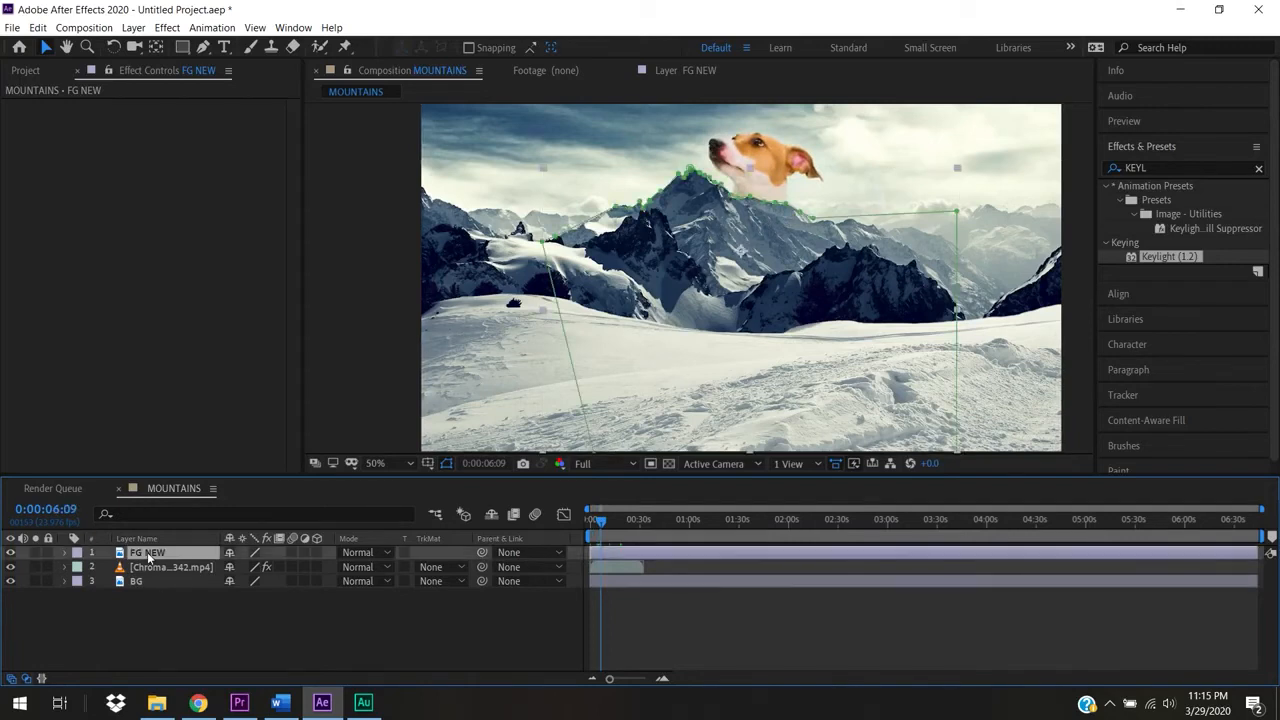
left_click(66, 553)
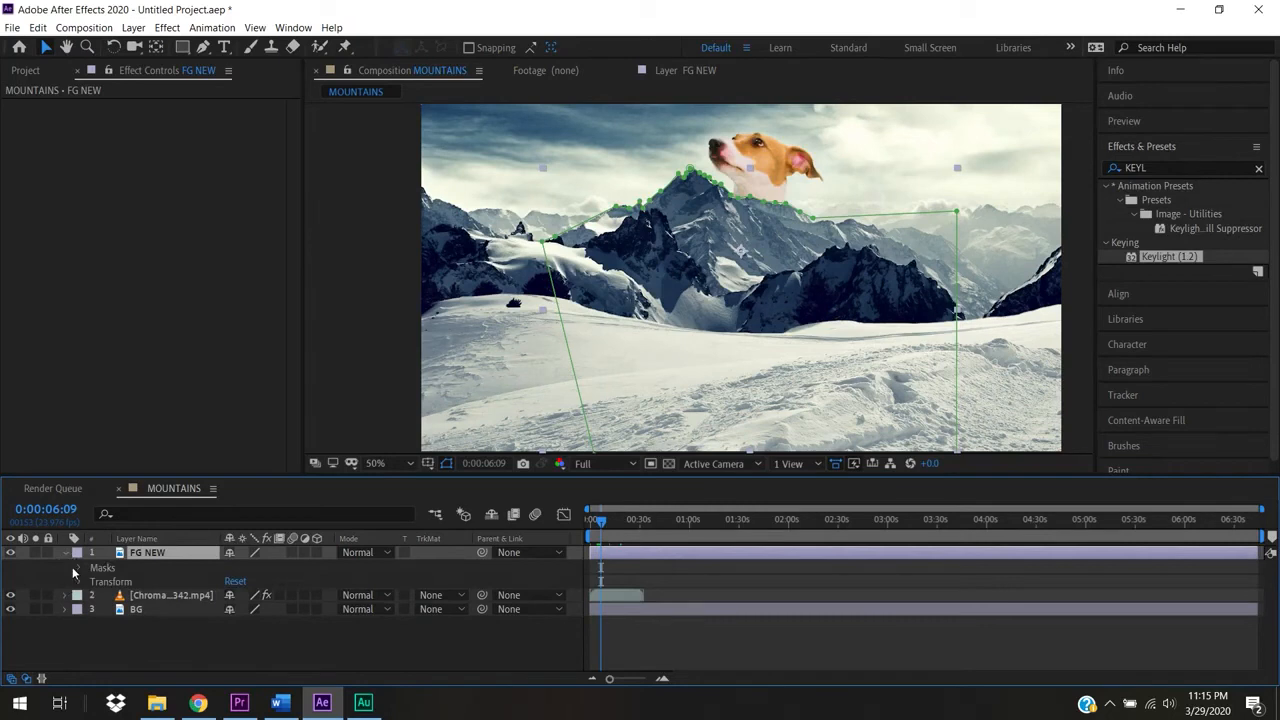
left_click(78, 568)
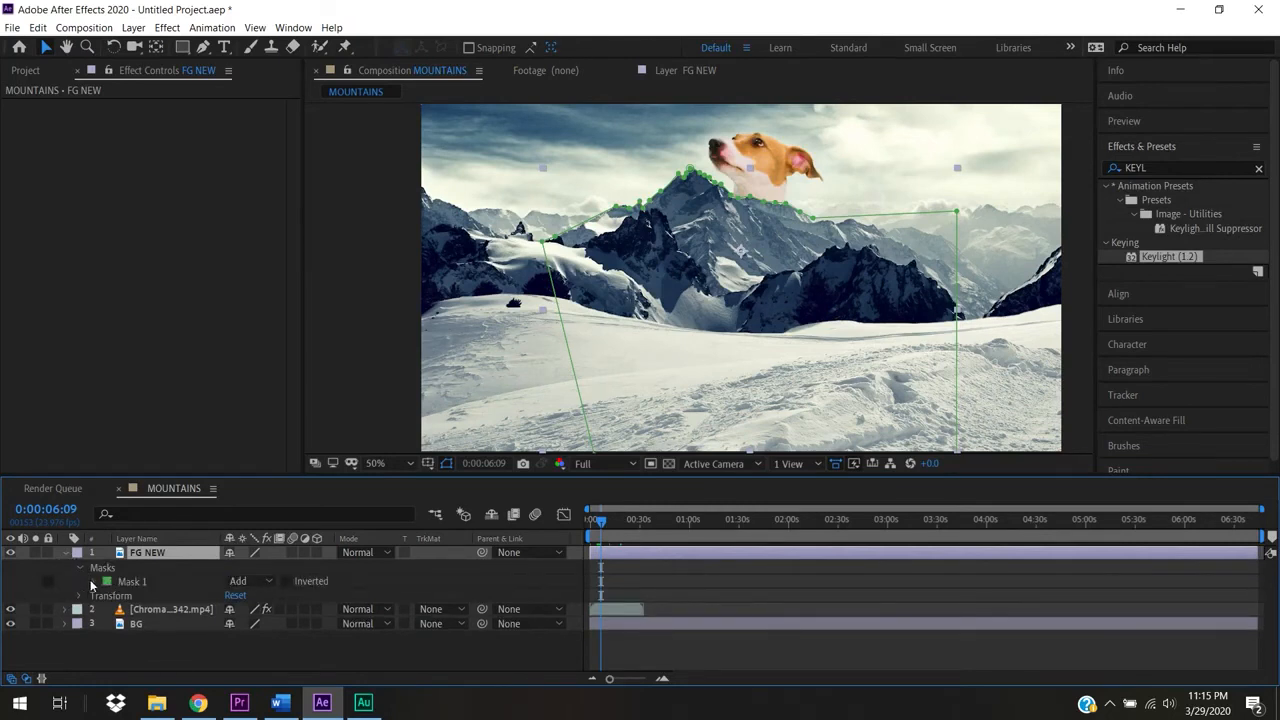
left_click(95, 581)
left_click_drag(256, 613, 268, 613)
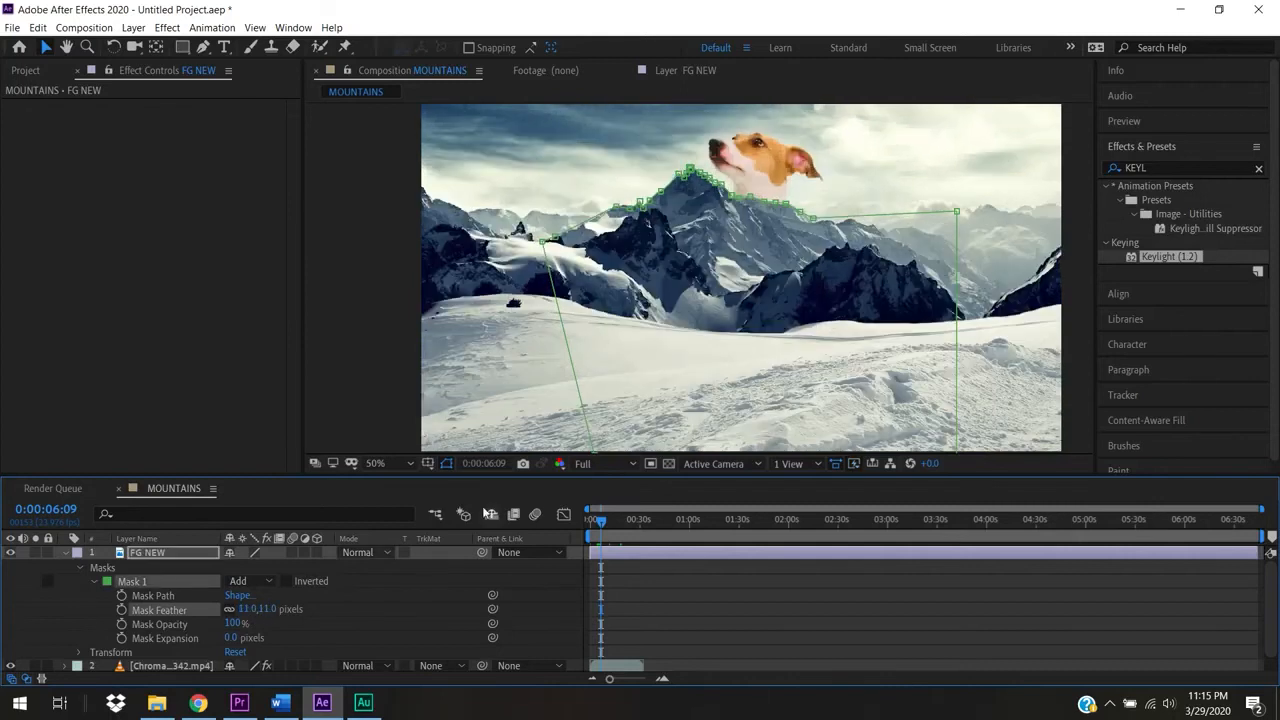
left_click(446, 463)
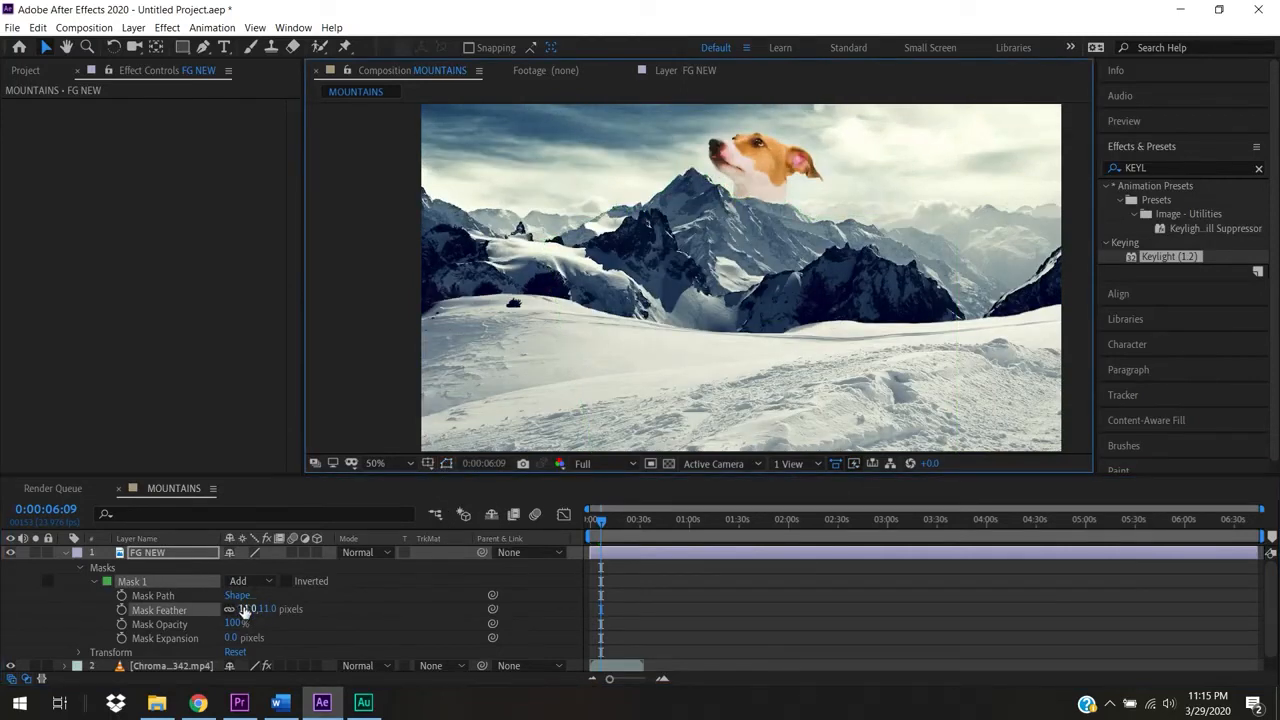
mouse_move(243, 609)
left_mouse_down()
mouse_move(262, 609)
mouse_move(240, 609)
left_mouse_up()
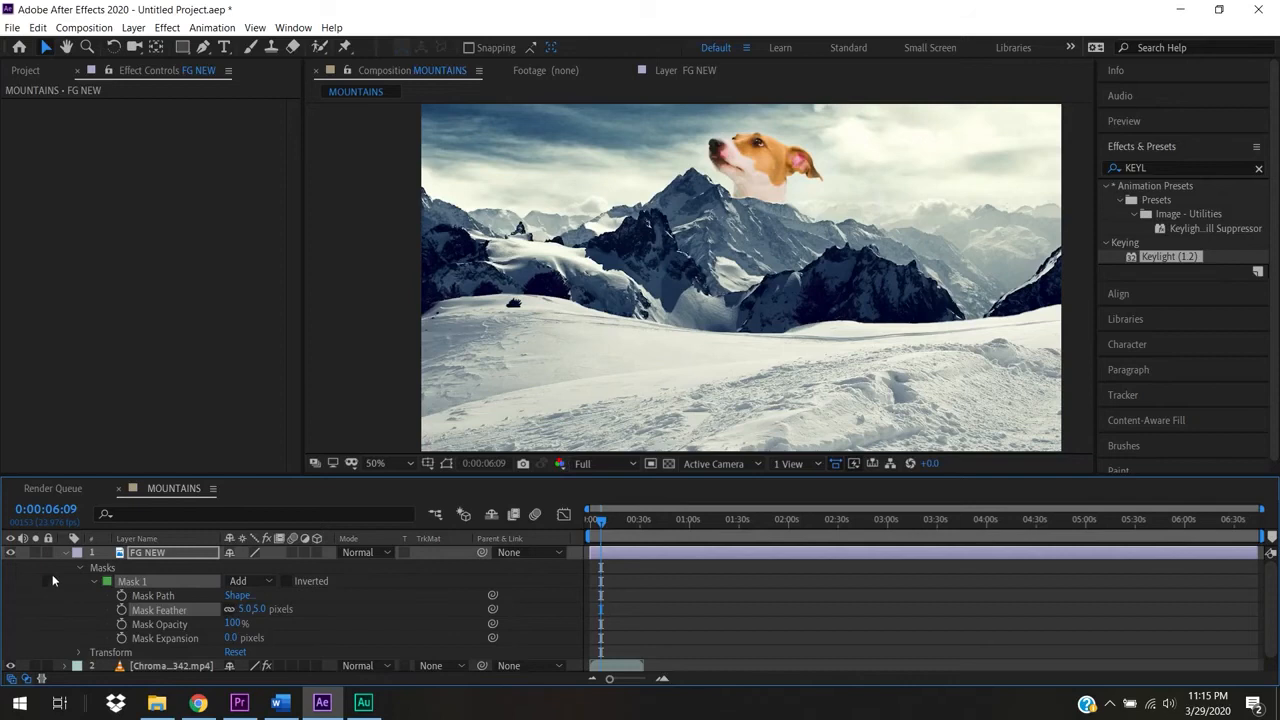
left_click(64, 552)
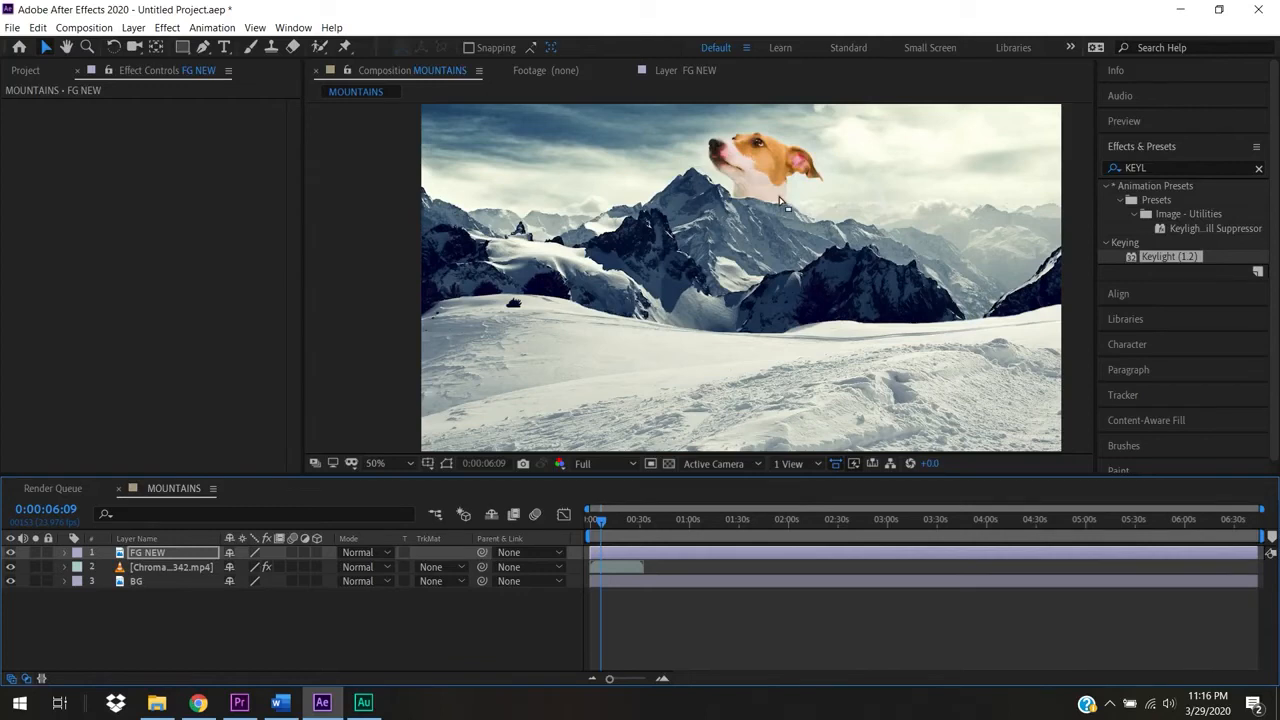
Add a second Lumetri Color effect to the dog clip, below Keylight (1.2).
left_click(144, 611)
left_click(150, 567)
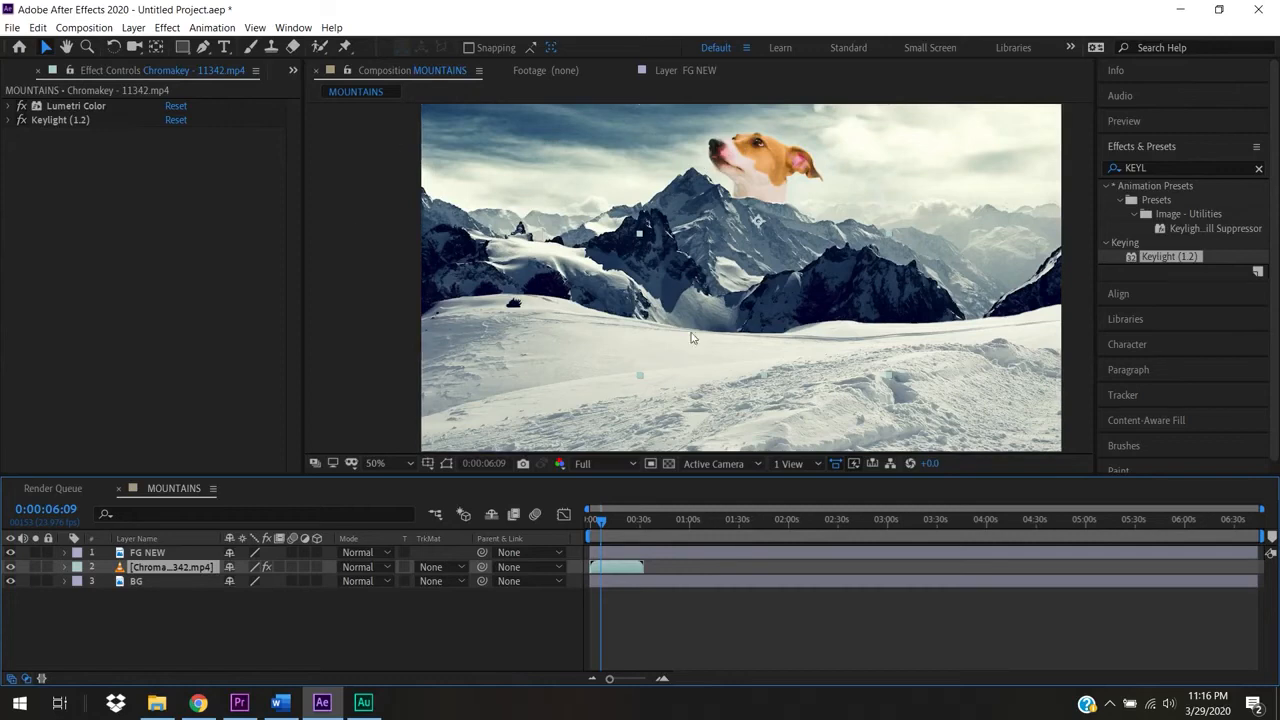
left_click(75, 104)
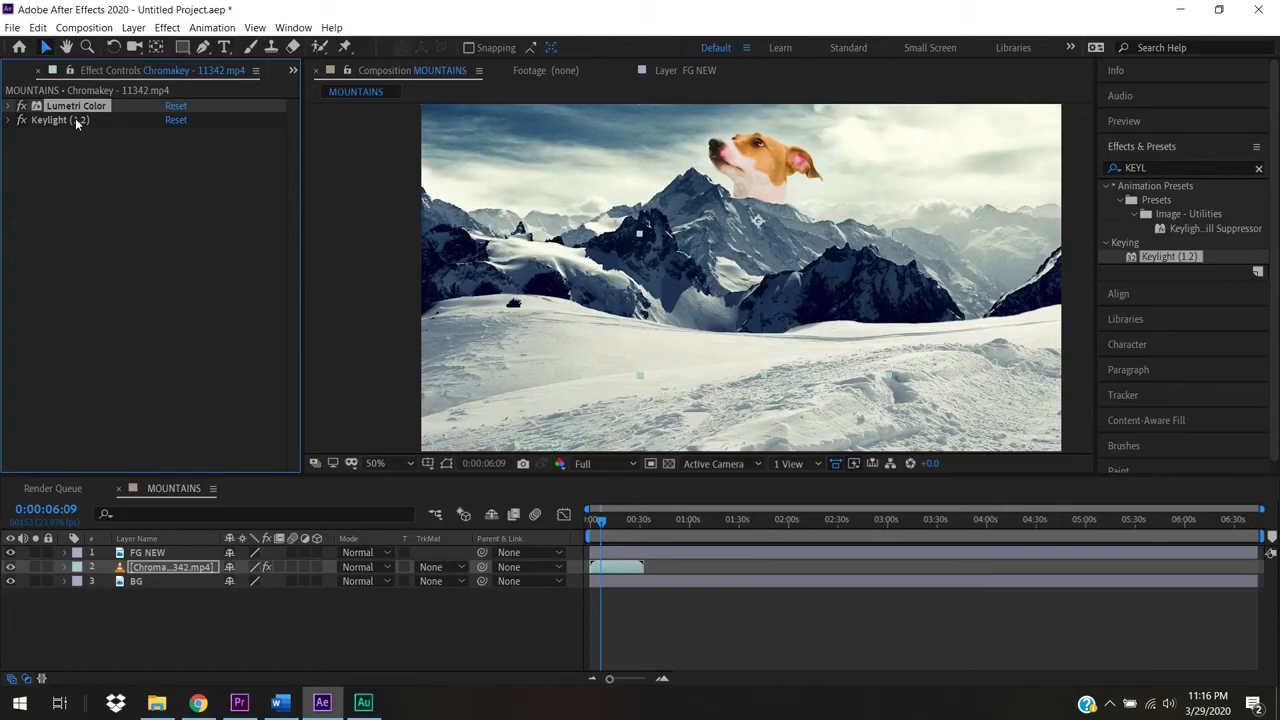
left_click(75, 119)
left_click(127, 202)
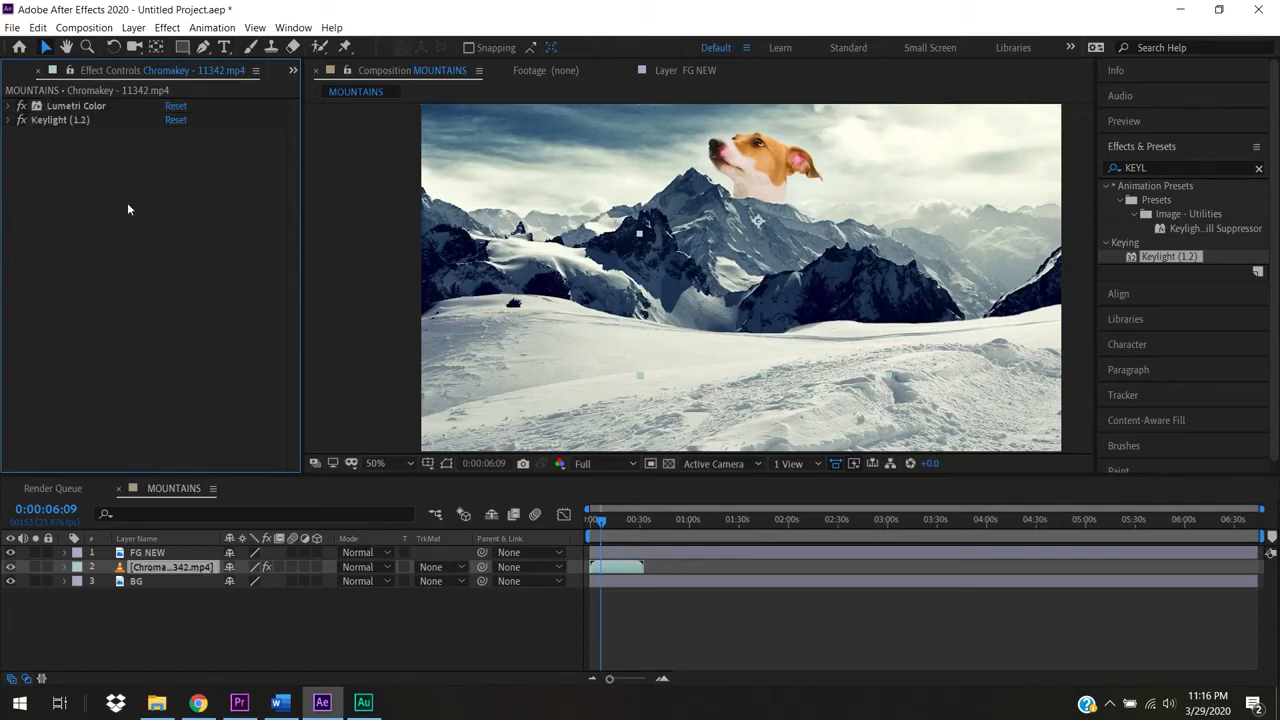
left_click(1163, 167)
type("Lumetri")
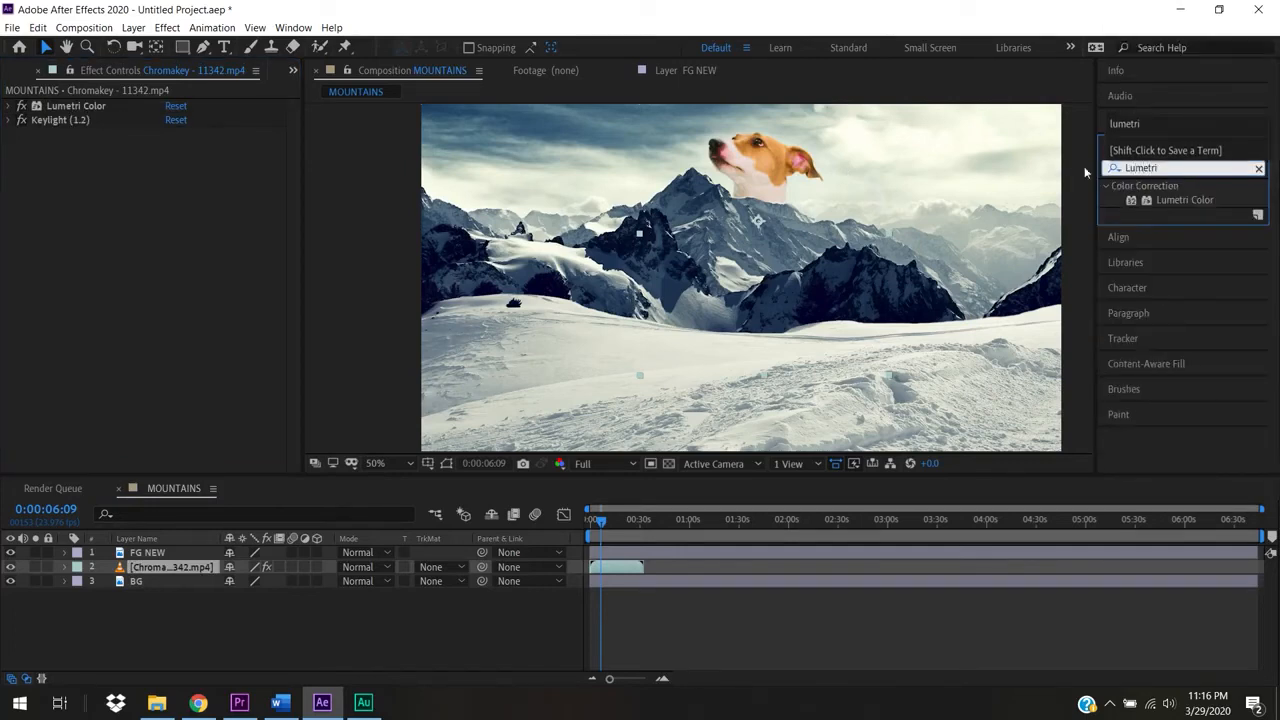
left_click_drag(1200, 200, 232, 228)
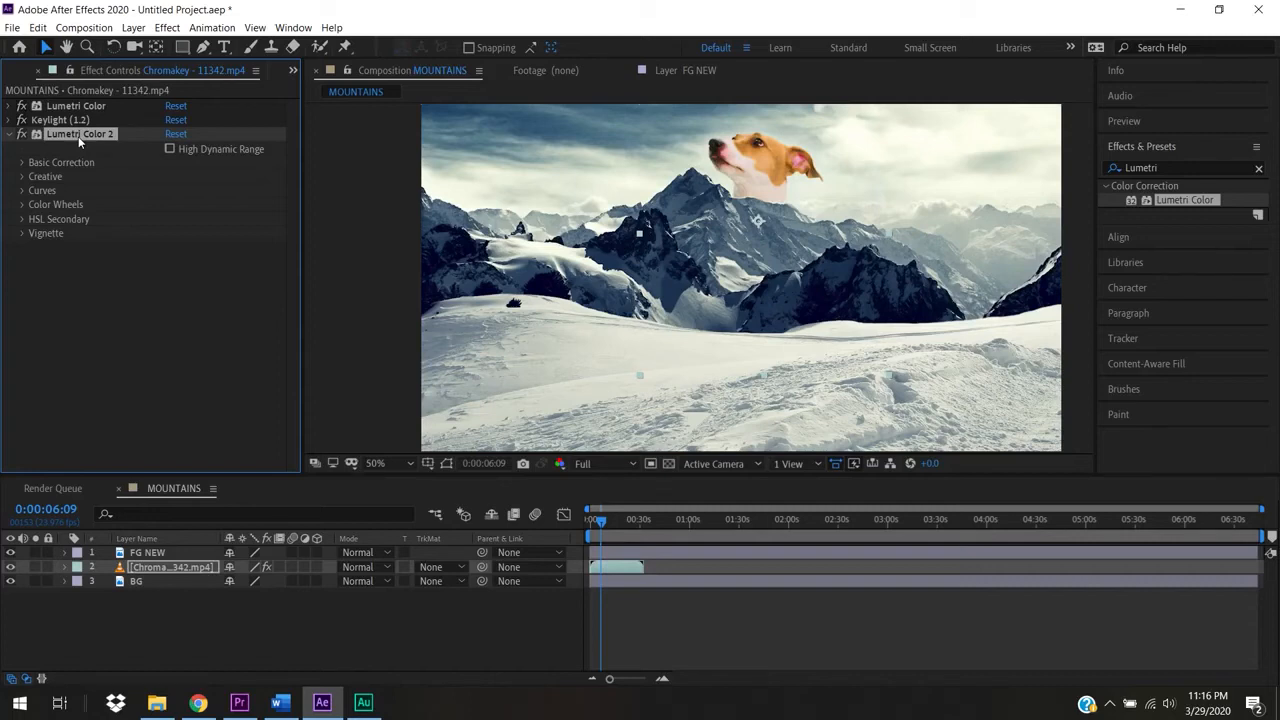
Try a cooler, darker dog in Lumetri Color 2's Basic Correction with Temperature -38 and Exposure -0.2.
left_click(22, 163)
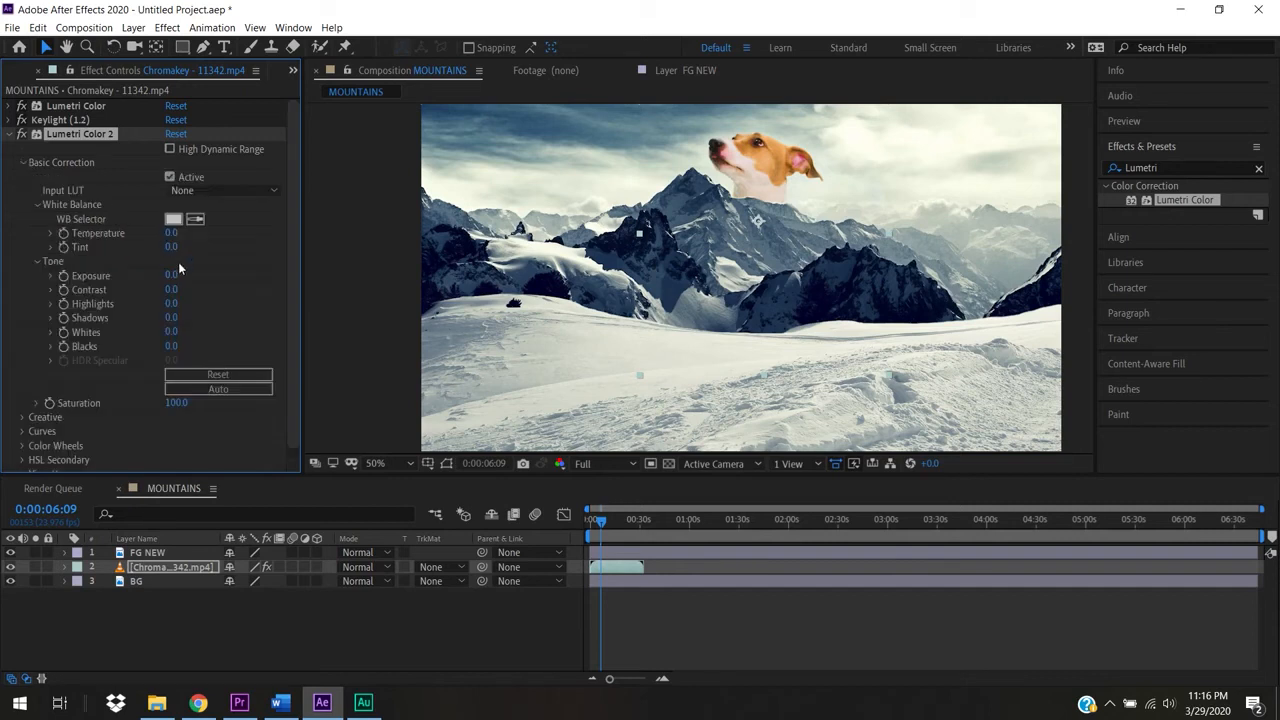
mouse_move(171, 232)
left_mouse_down()
mouse_move(133, 232)
mouse_move(149, 236)
left_mouse_up()
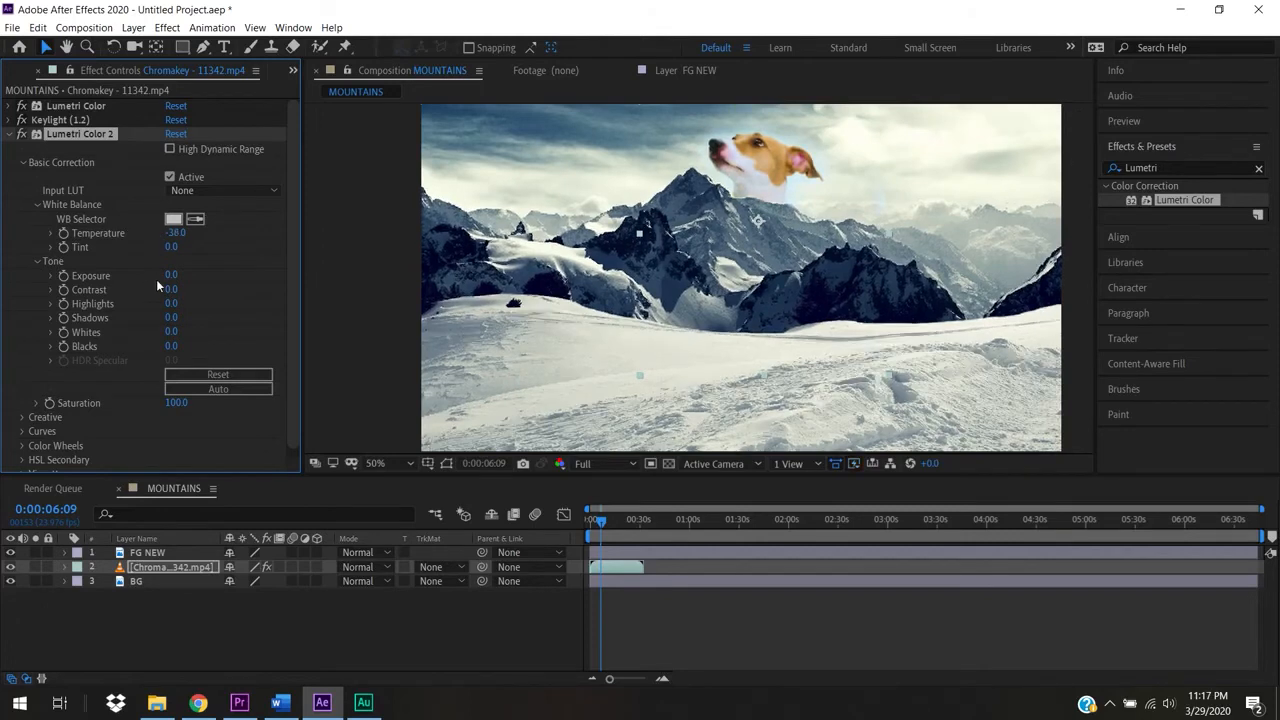
mouse_move(170, 275)
left_mouse_down()
mouse_move(150, 274)
mouse_move(172, 274)
left_mouse_up()
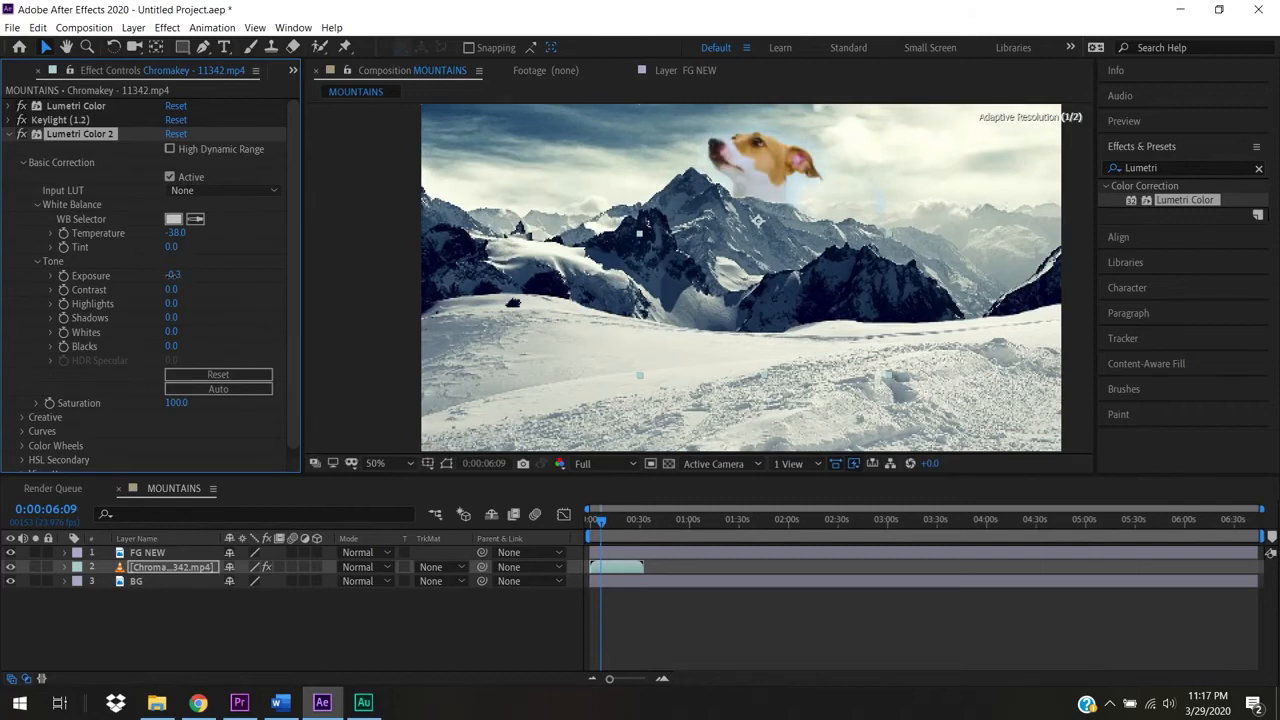
left_click_drag(172, 274, 172, 274)
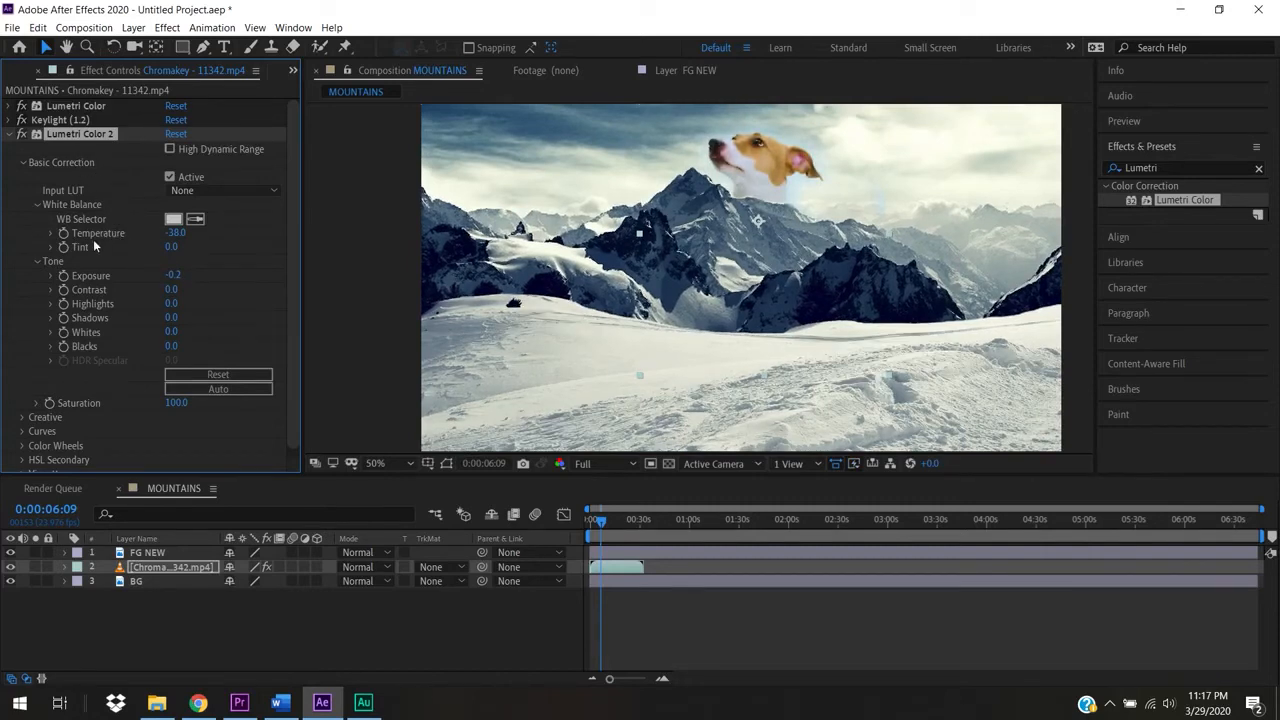
Return Temperature and Exposure in Lumetri Color 2 to 0 and collapse Basic Correction.
left_click(176, 233)
key("BackSpace")
type("0")
key("Return")
left_click(173, 275)
key("BackSpace")
type("0")
key("Return")
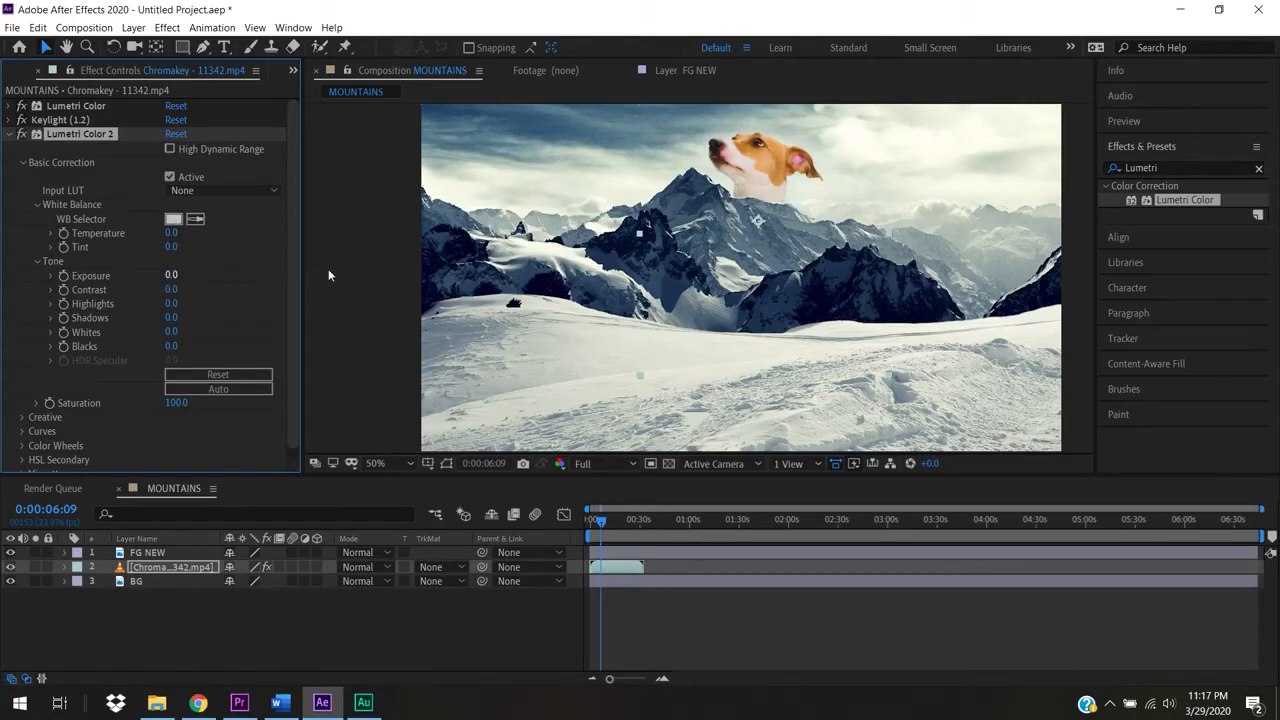
scroll(294, 242, "down", 1)
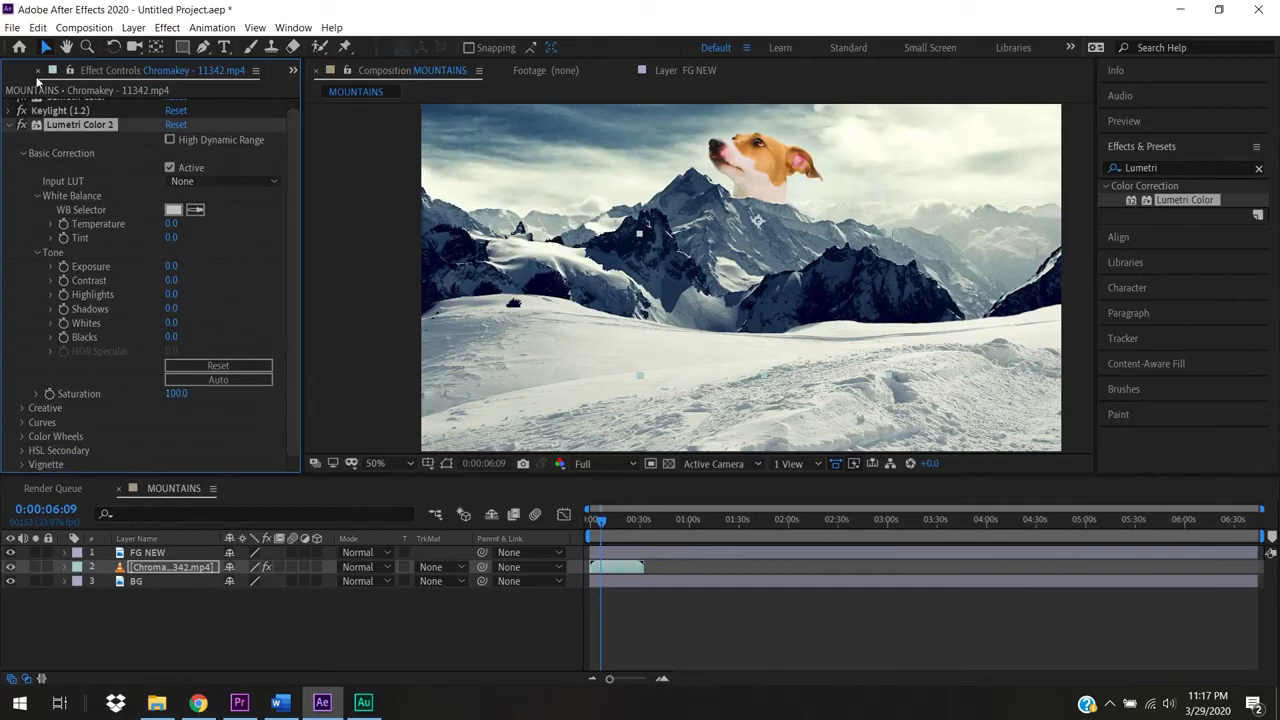
left_click(23, 154)
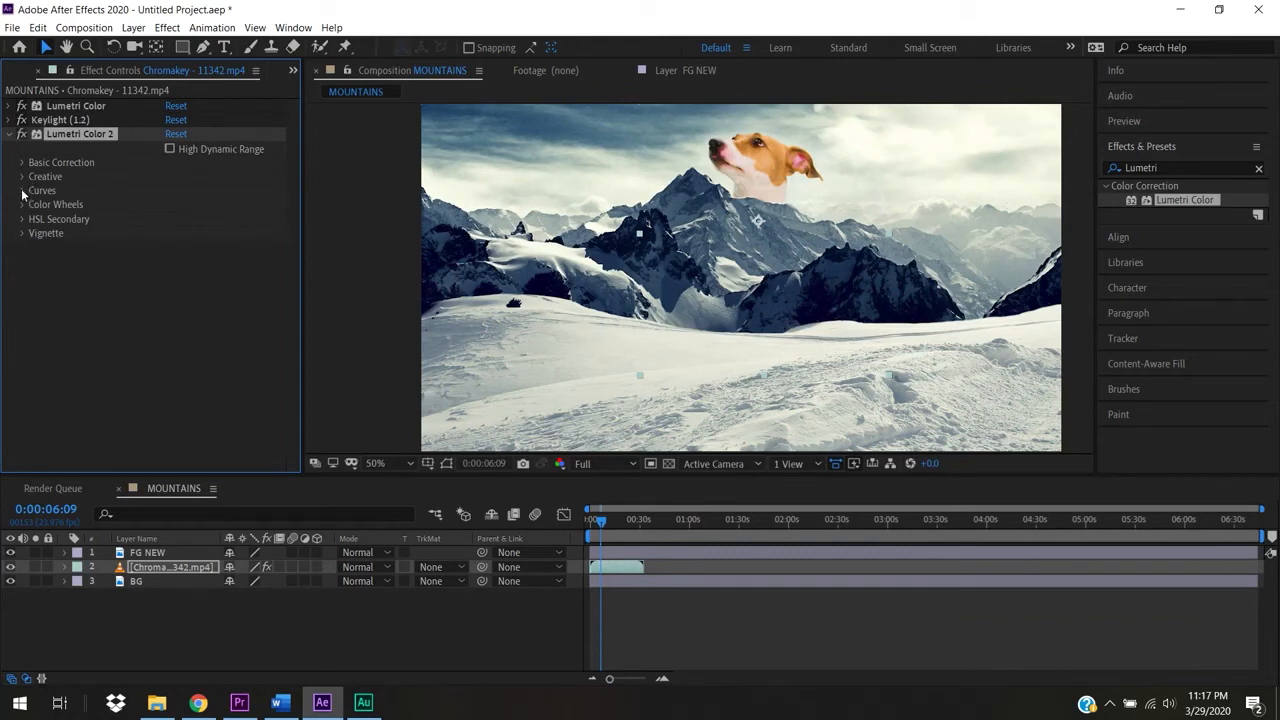
Shape Lumetri Color 2's RGB curve into a gentle S, with the lower point below the diagonal and the upper point above it.
left_click(22, 190)
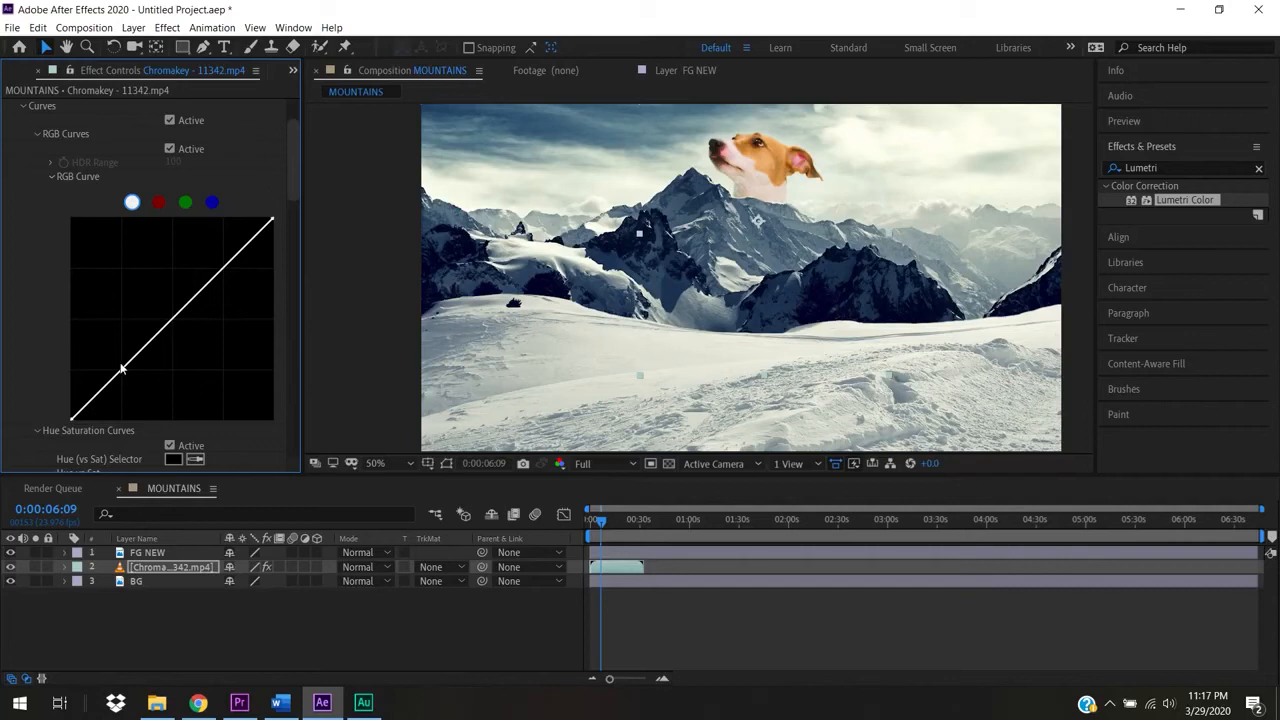
left_click_drag(122, 368, 128, 380)
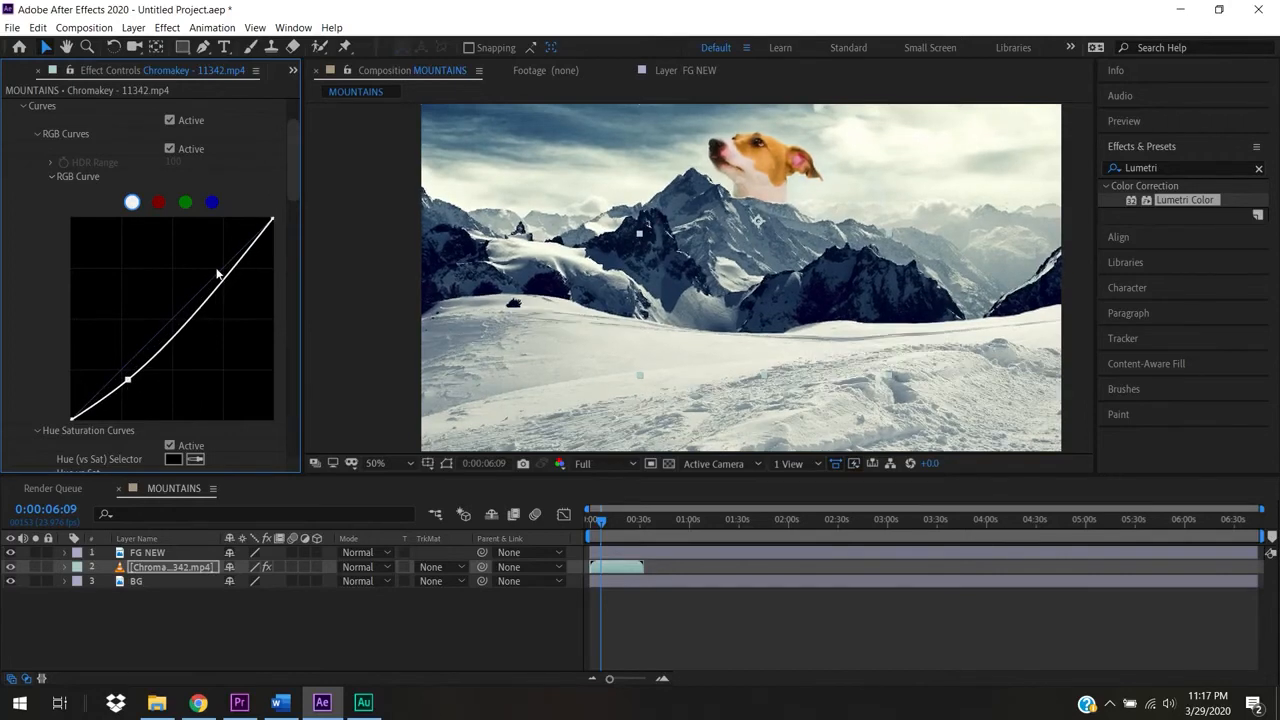
left_click_drag(218, 282, 213, 265)
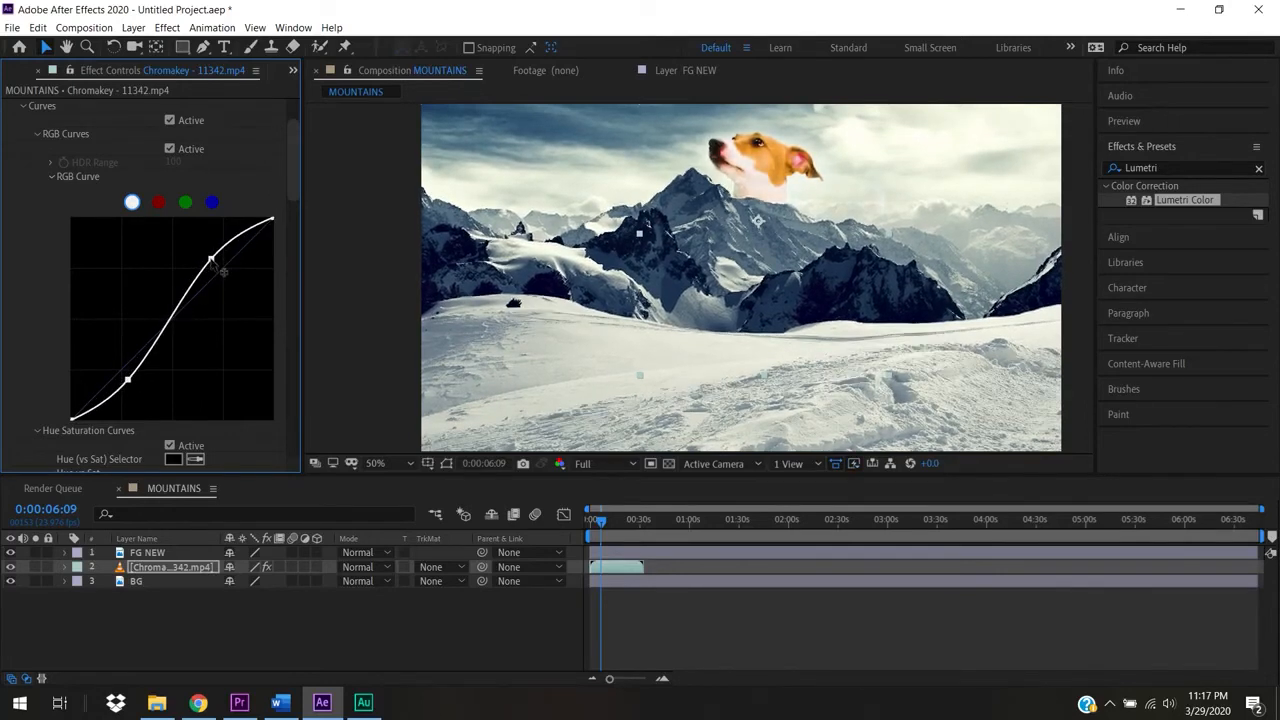
left_click_drag(127, 380, 121, 364)
left_click_drag(211, 260, 214, 267)
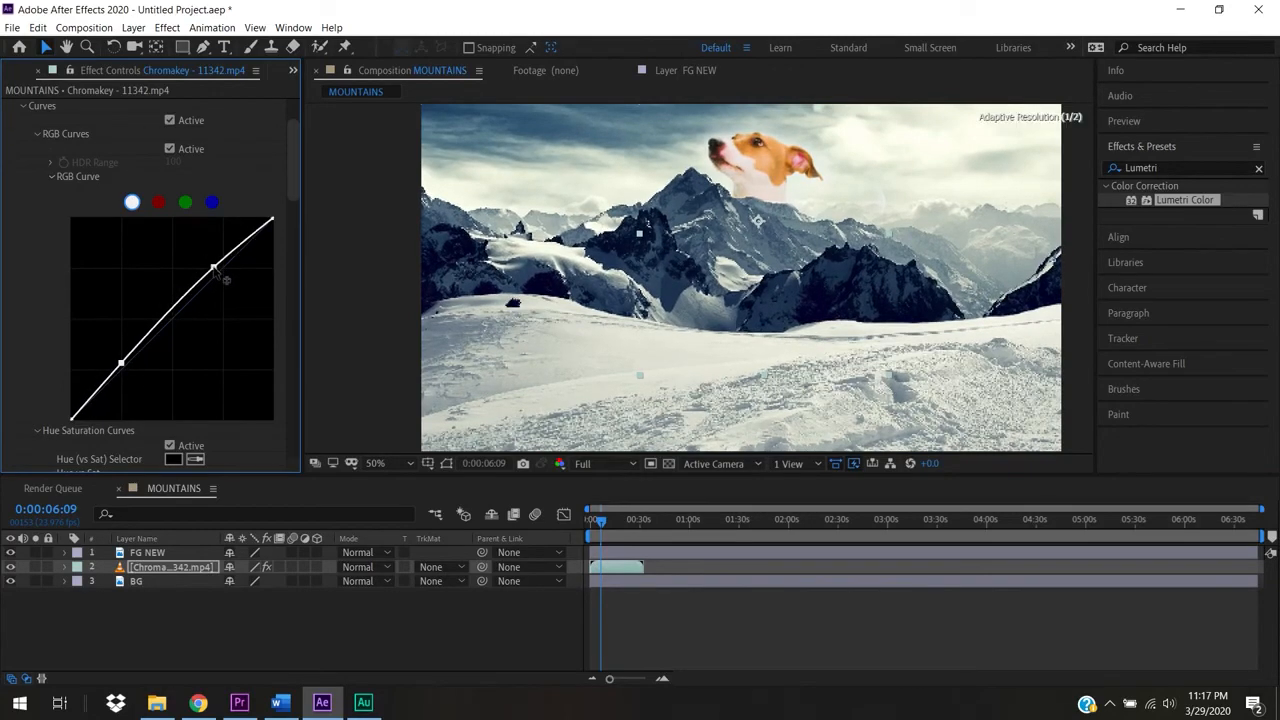
left_click_drag(121, 364, 124, 376)
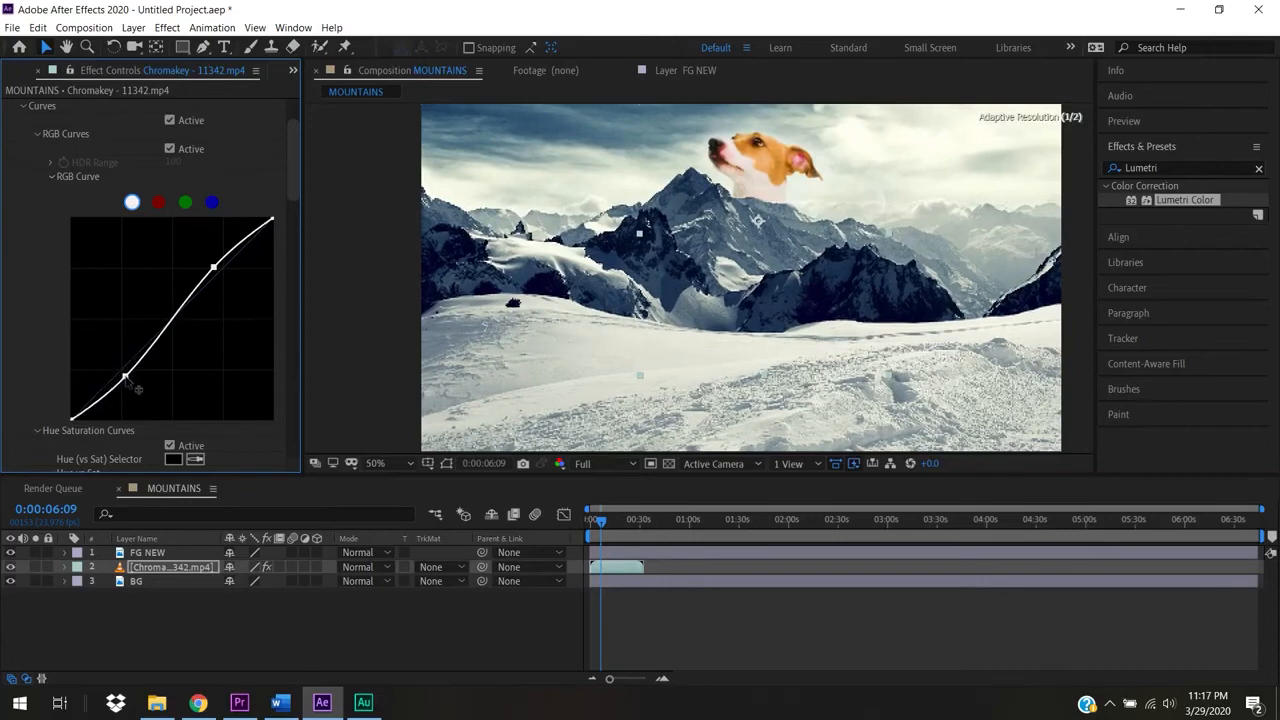
Desaturate the dog's reds on the Hue vs Sat curve by anchoring yellow and purple and lowering the red point well below the line.
left_click_drag(295, 179, 296, 241)
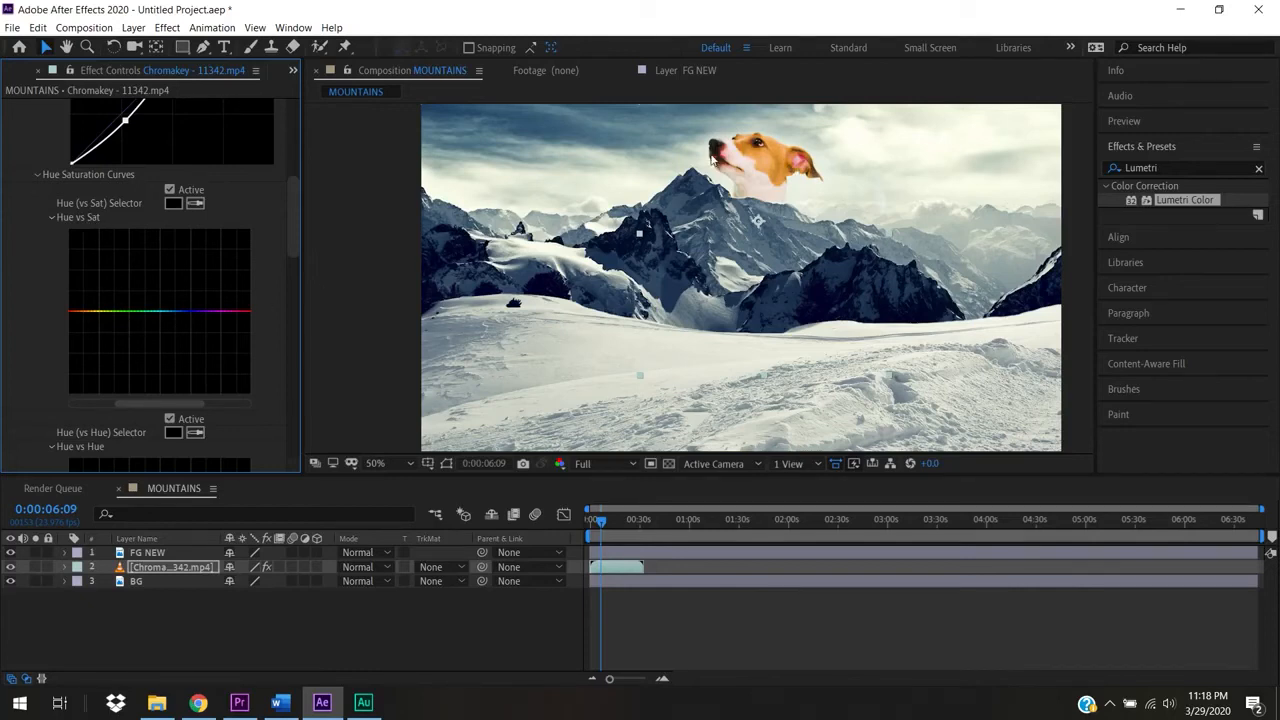
left_click(87, 311)
left_click(214, 311)
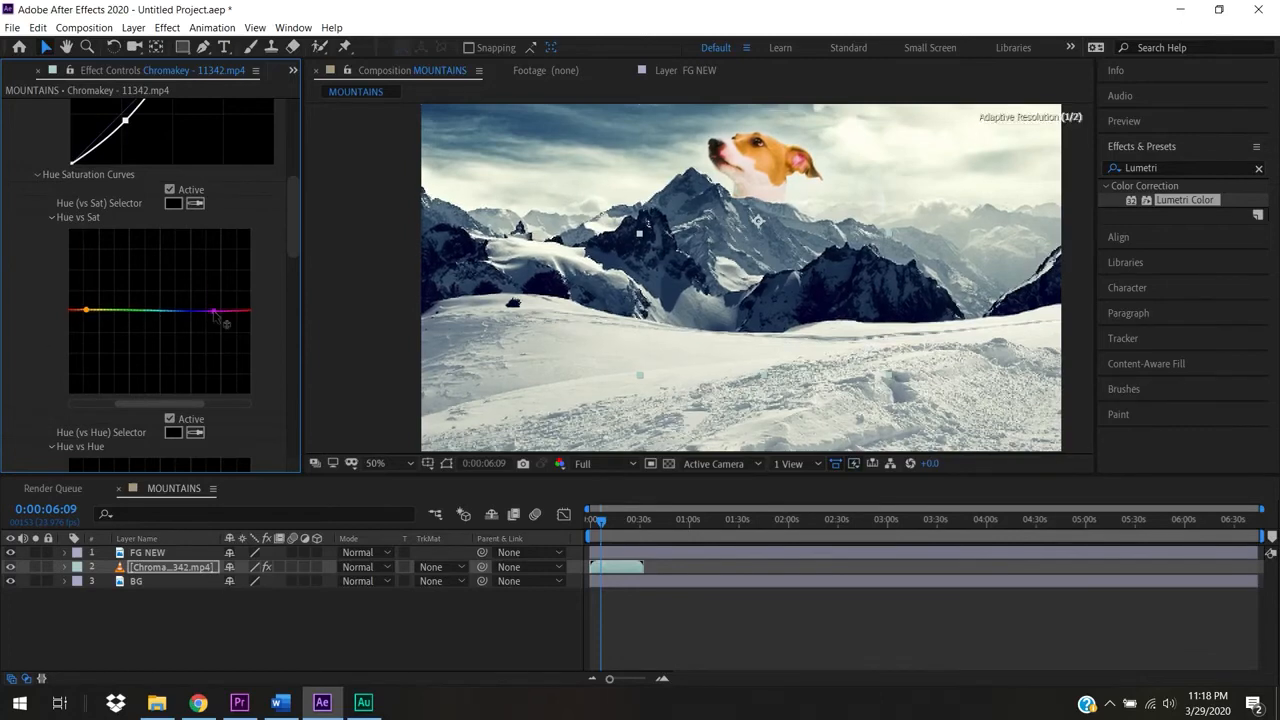
mouse_move(95, 318)
left_mouse_down()
mouse_move(105, 325)
mouse_move(97, 315)
left_mouse_up()
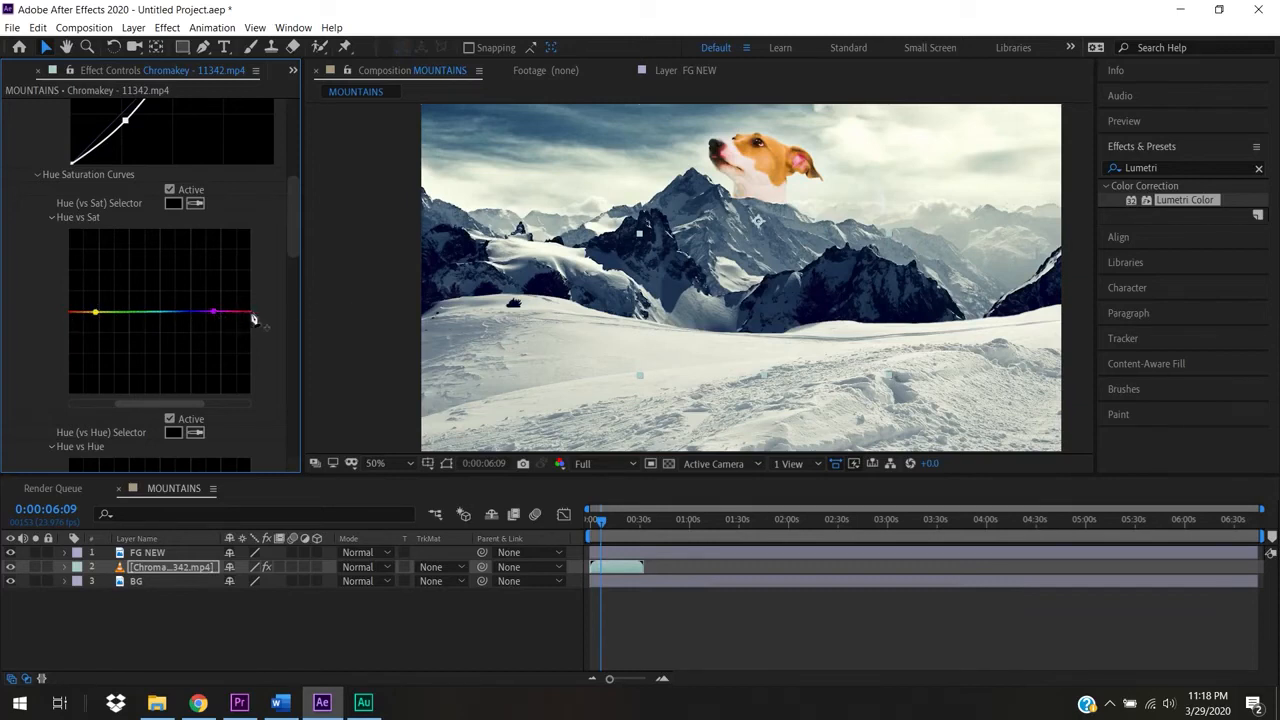
left_click_drag(251, 318, 247, 230)
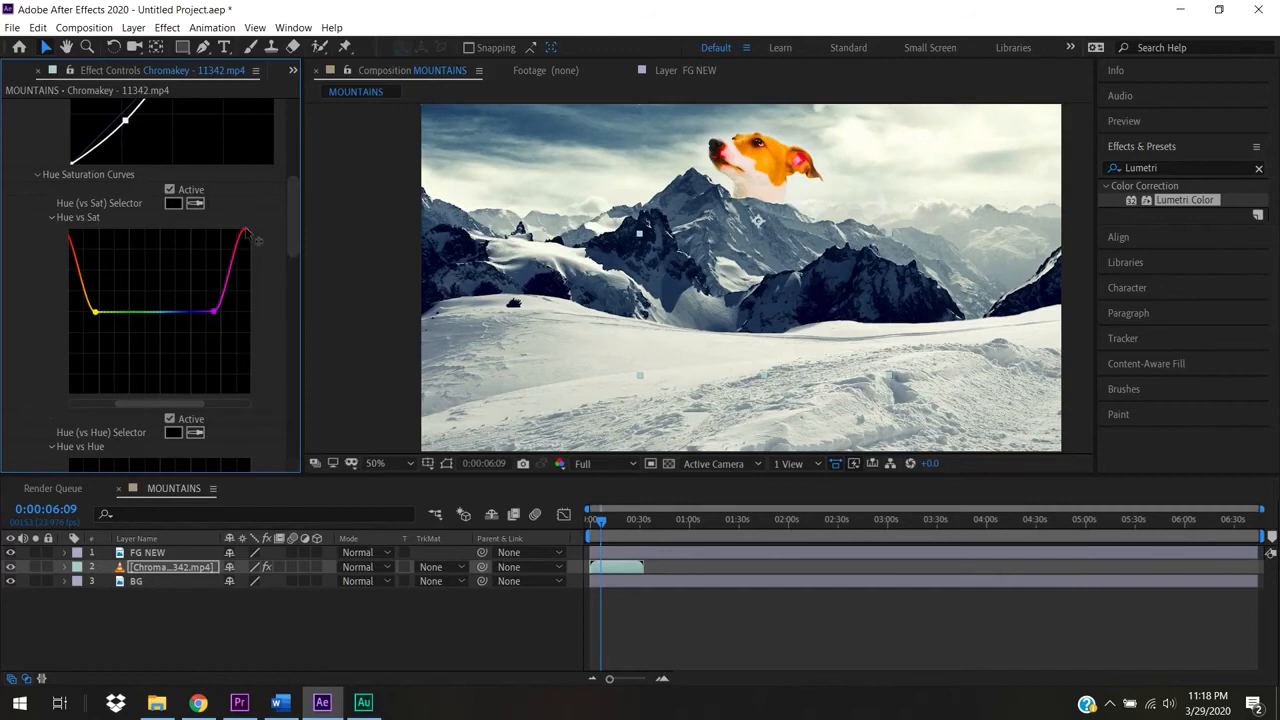
left_click_drag(247, 232, 259, 380)
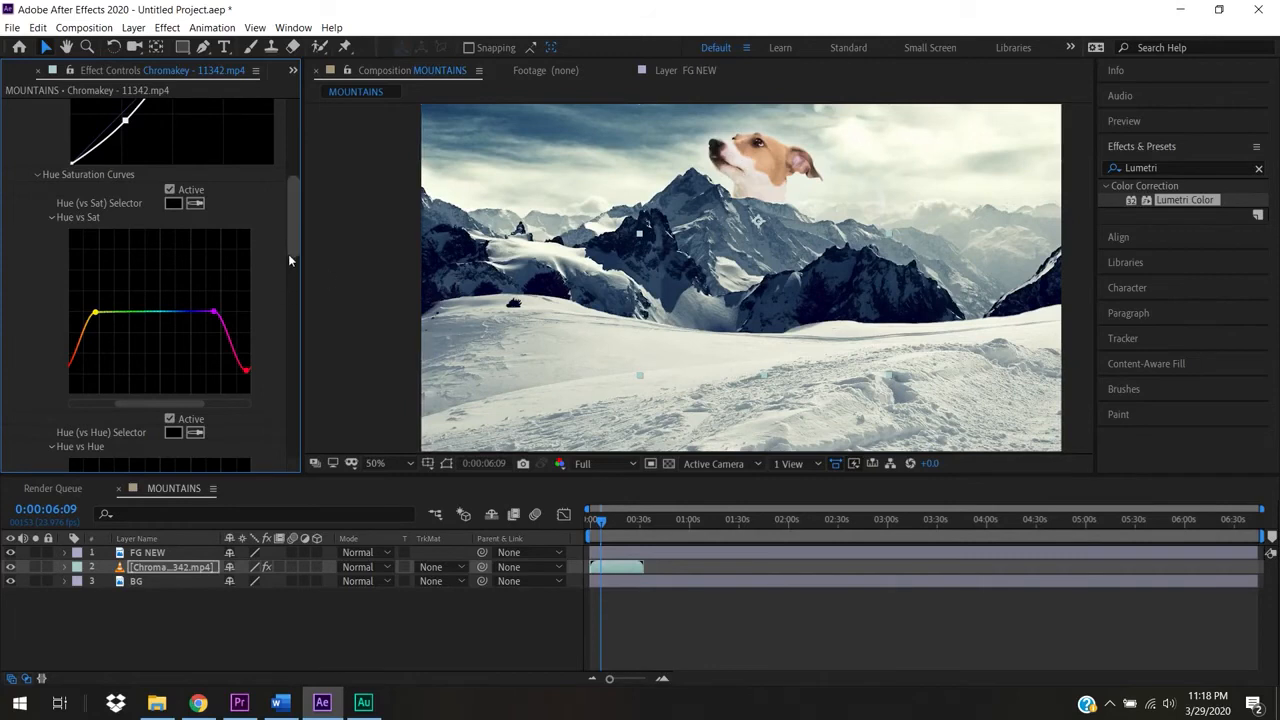
Shift the dog's orange-yellow tones on the Hue vs Hue curve by lowering a yellow point slightly between red and green anchor points.
left_click_drag(291, 255, 288, 326)
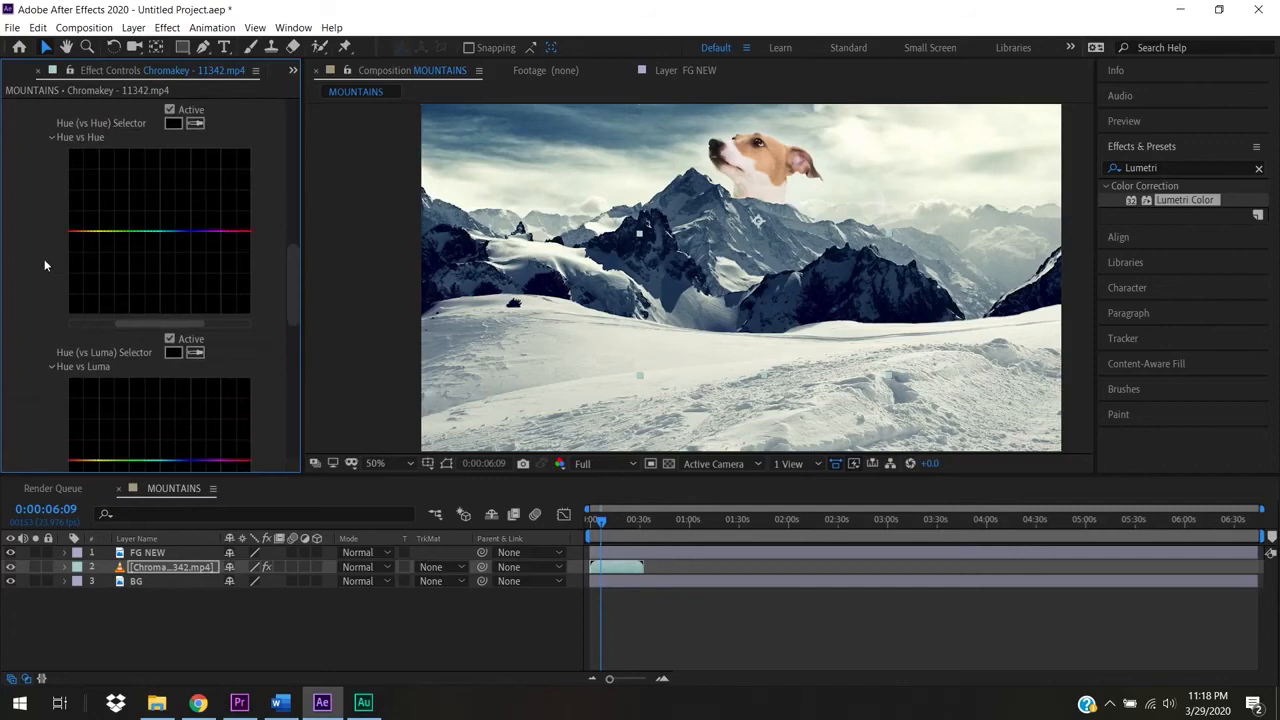
left_click(124, 231)
left_click_drag(74, 231, 94, 252)
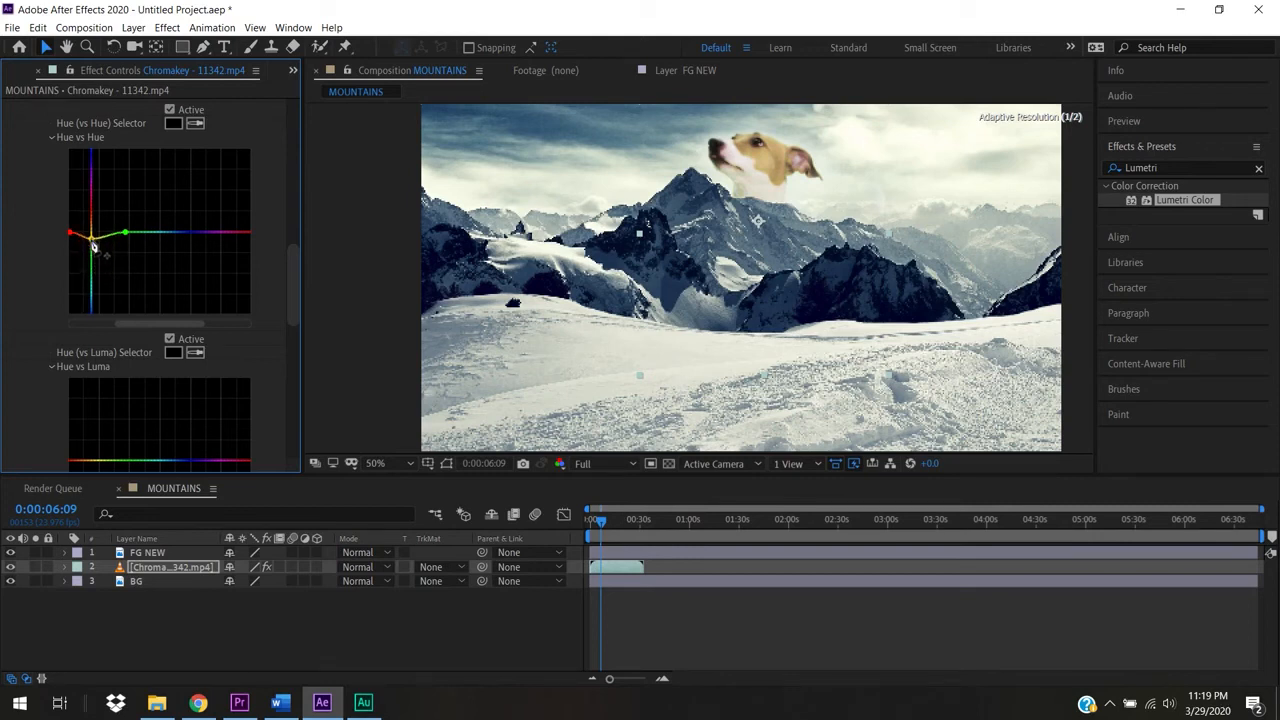
left_click_drag(93, 243, 97, 235)
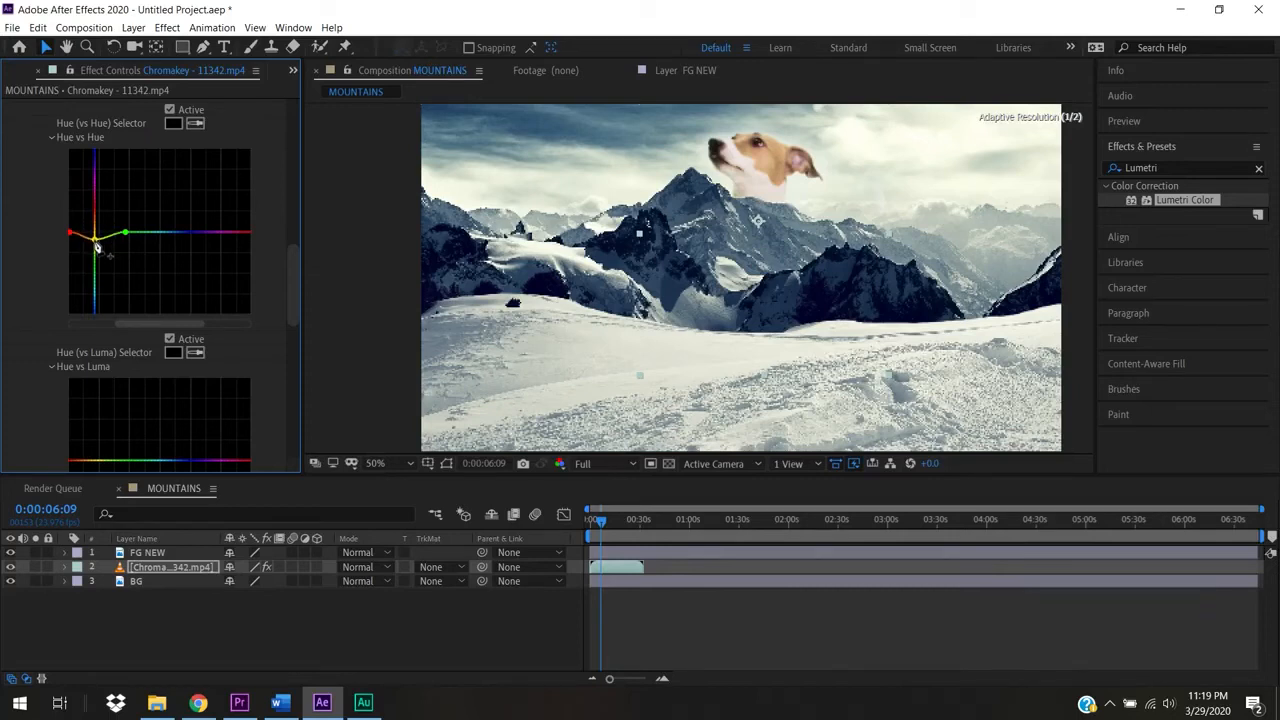
Expand the Color Wheels section of Lumetri Color 2 on the Chromakey layer.
left_click_drag(294, 266, 292, 437)
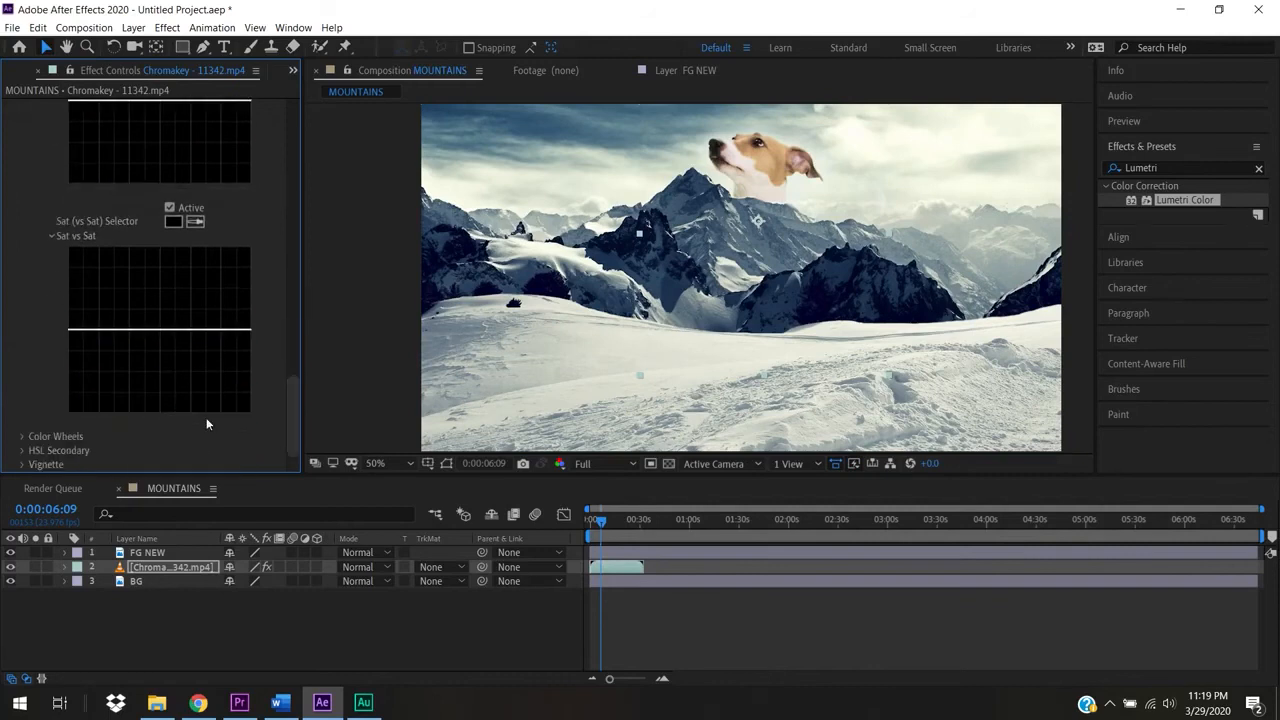
left_click(22, 438)
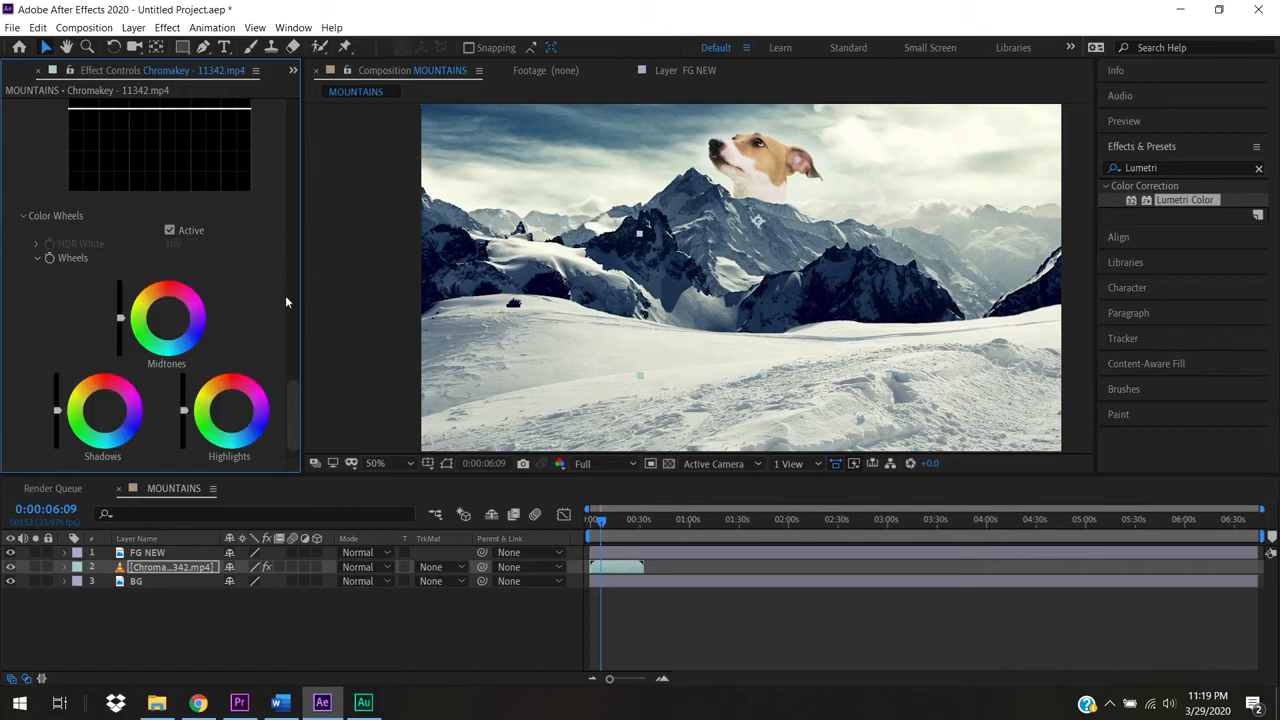
scroll(288, 400, "down", 2)
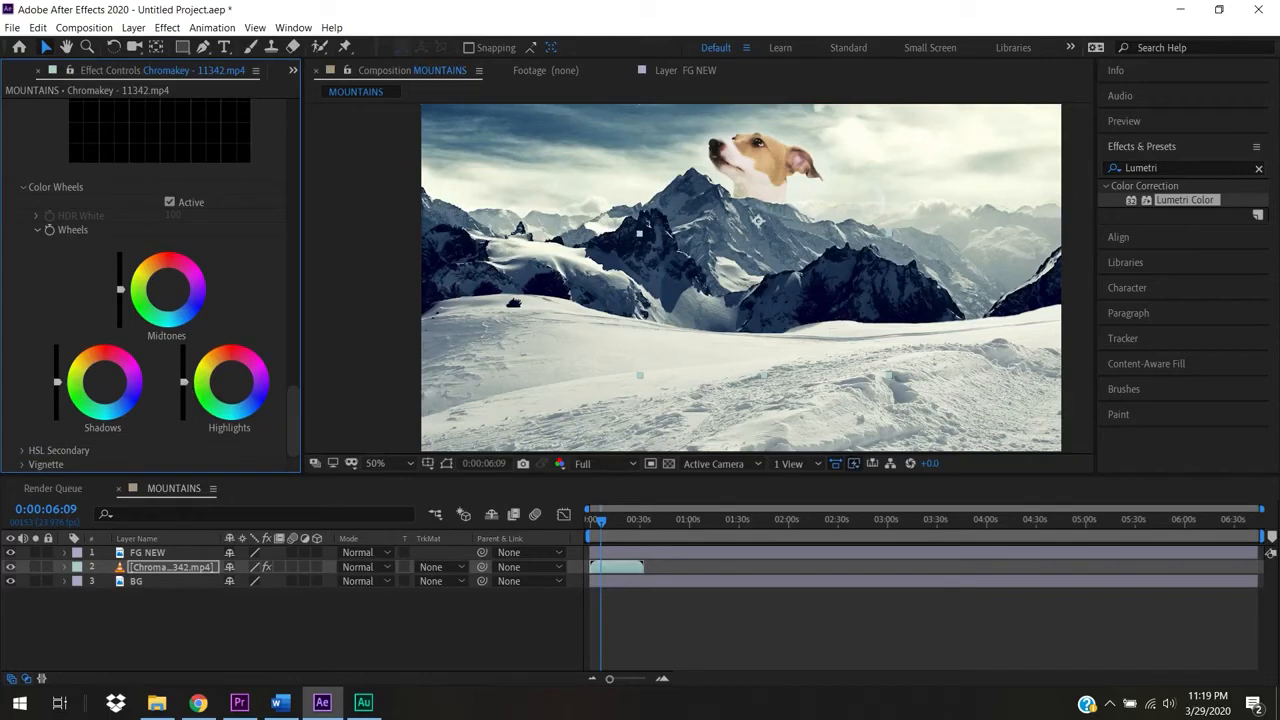
Try adjusting the highlights level and raising the shadows level beside the color wheels, and return both to neutral.
mouse_move(183, 381)
left_mouse_down()
mouse_move(183, 344)
mouse_move(183, 398)
mouse_move(184, 380)
left_mouse_up()
mouse_move(59, 380)
left_mouse_down()
mouse_move(57, 420)
mouse_move(57, 345)
mouse_move(57, 376)
left_mouse_up()
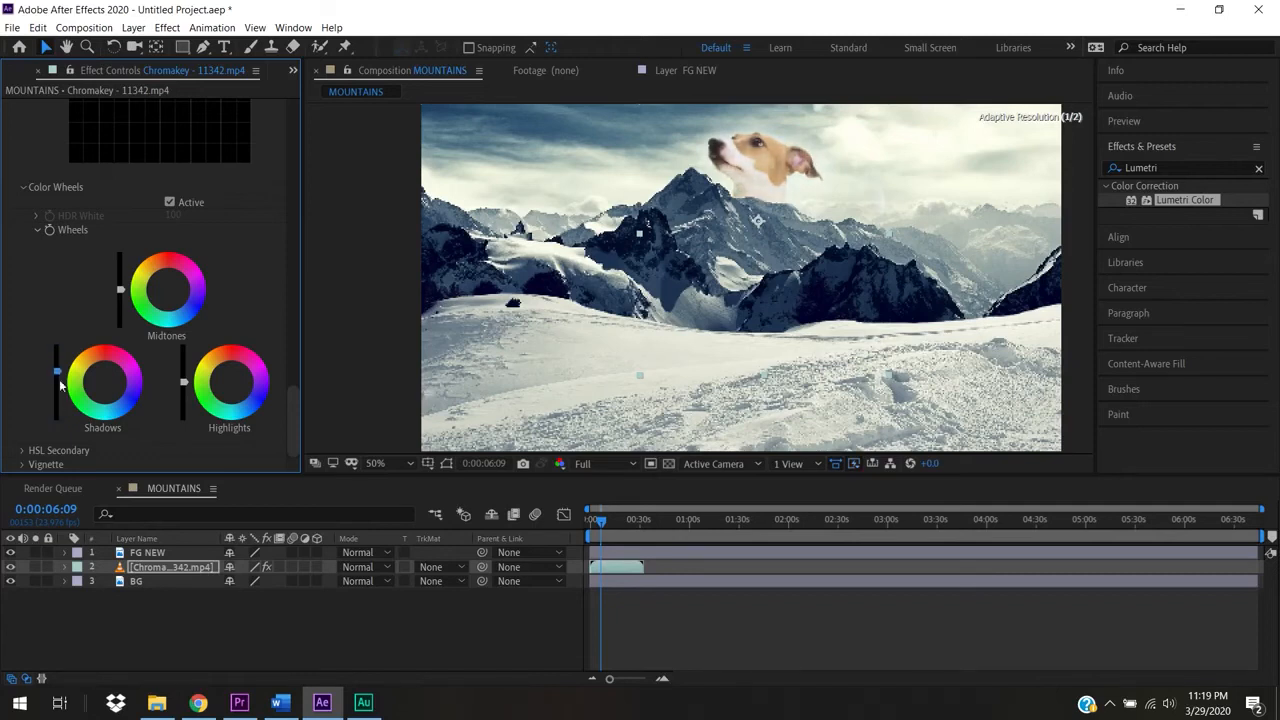
key("z")
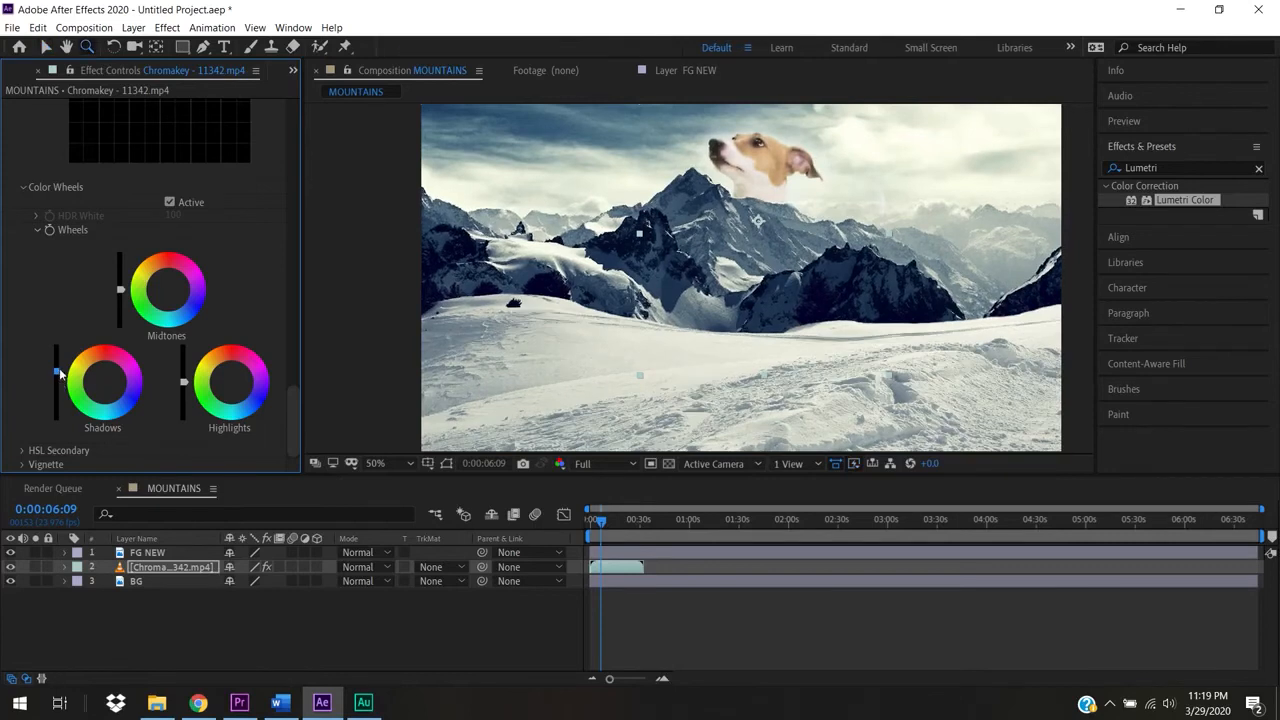
left_click_drag(57, 372, 57, 381)
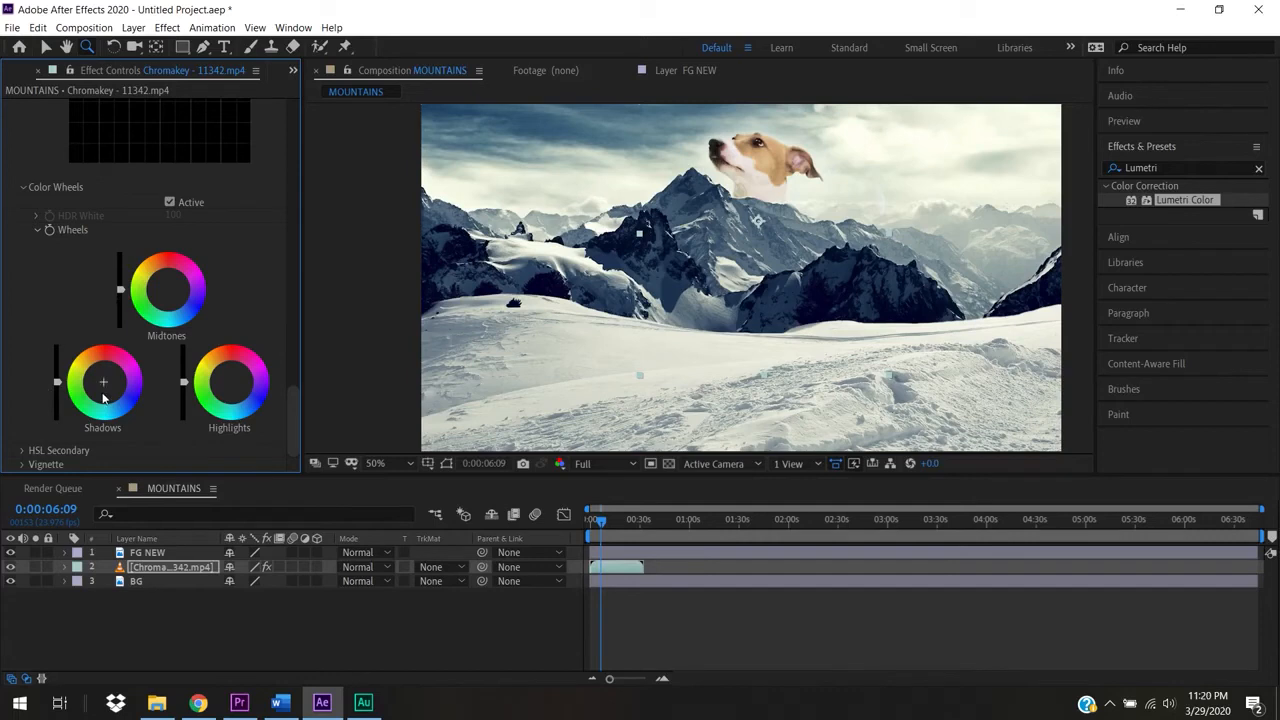
Tint the dog cooler by shifting the Shadows wheel toward blue-violet and the Midtones wheel slightly toward blue.
left_click_drag(104, 382, 110, 386)
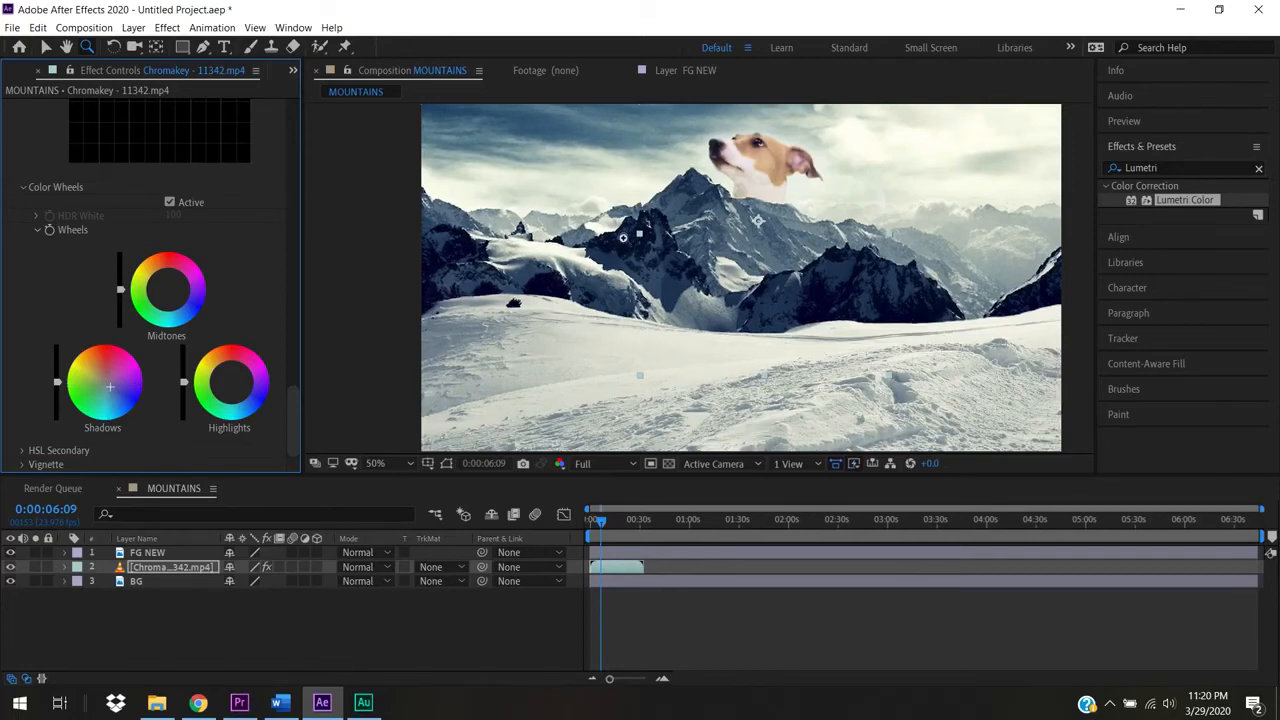
left_click_drag(104, 387, 118, 393)
left_click_drag(167, 290, 175, 295)
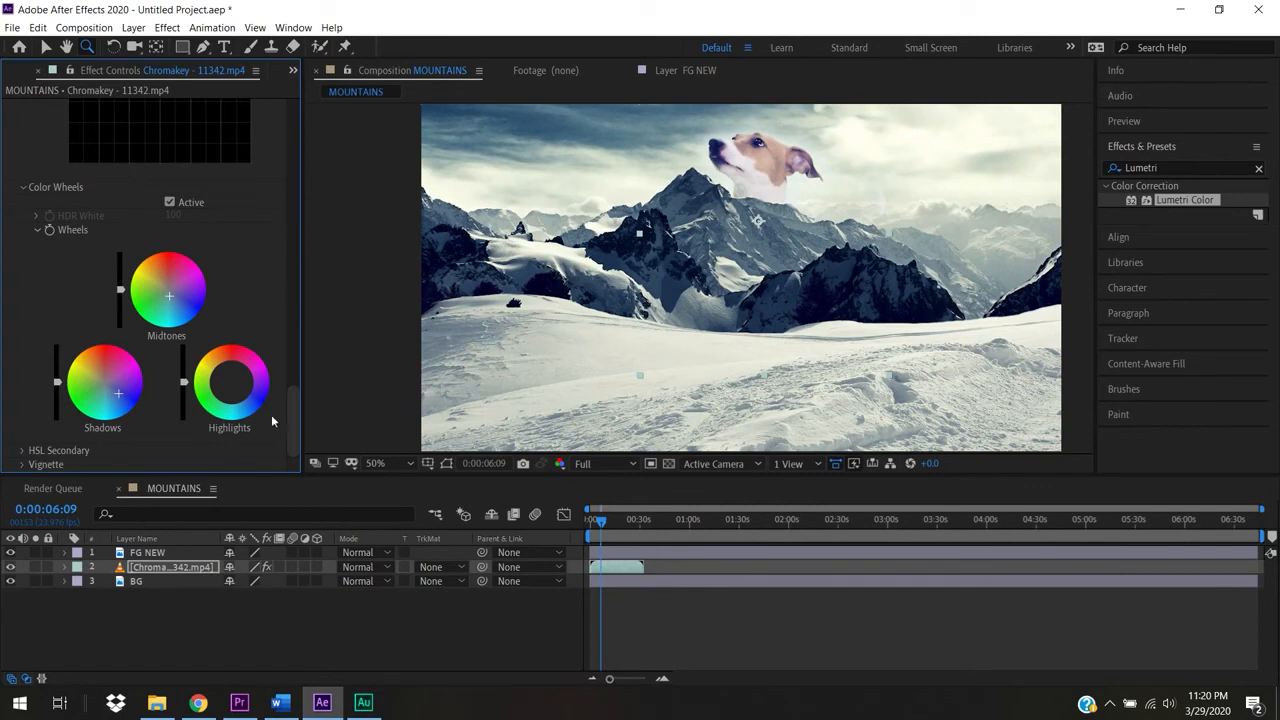
Disable and re-enable Lumetri Color 2 to compare the dog before and after the grade, and collapse the effect.
left_click_drag(292, 417, 304, 96)
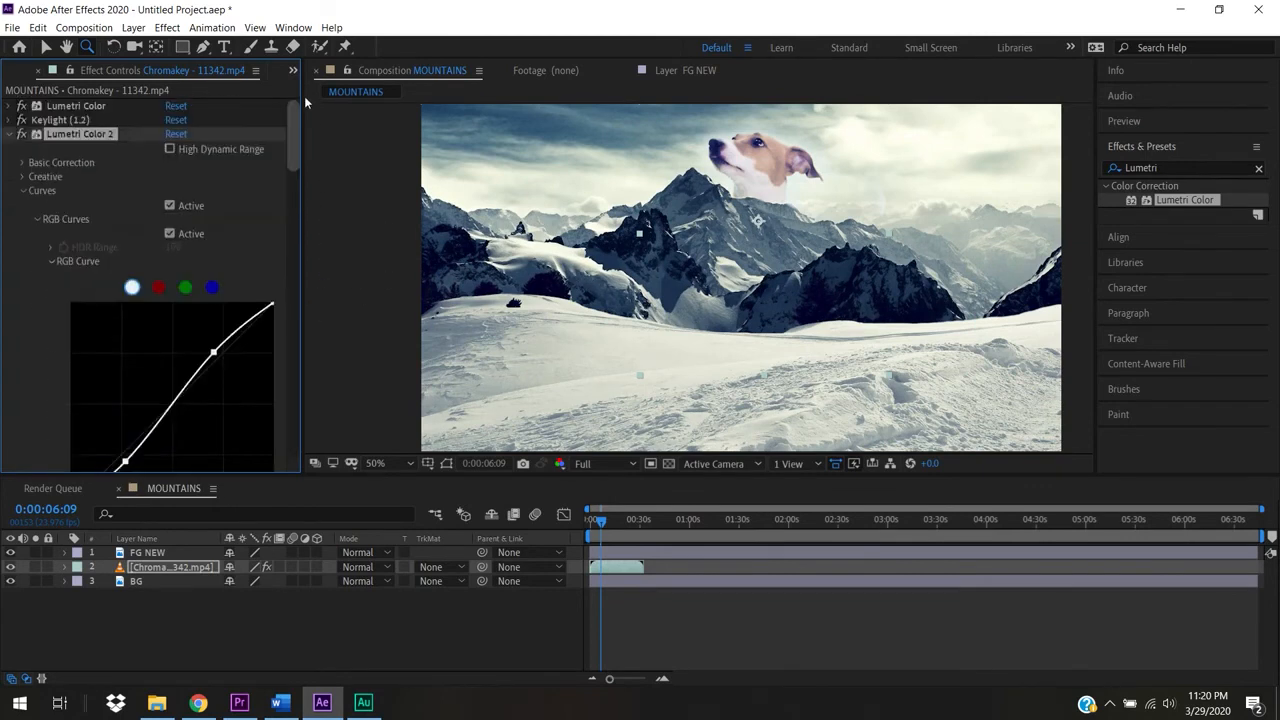
left_click(27, 134)
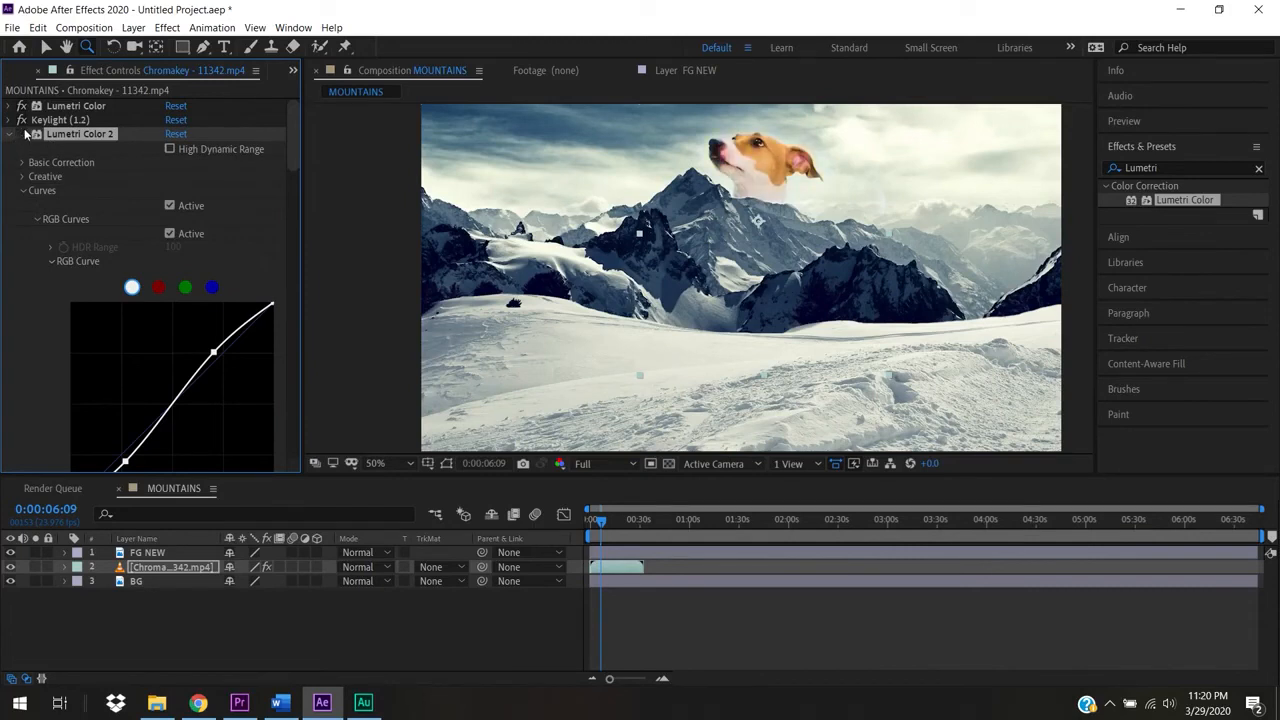
left_click(24, 134)
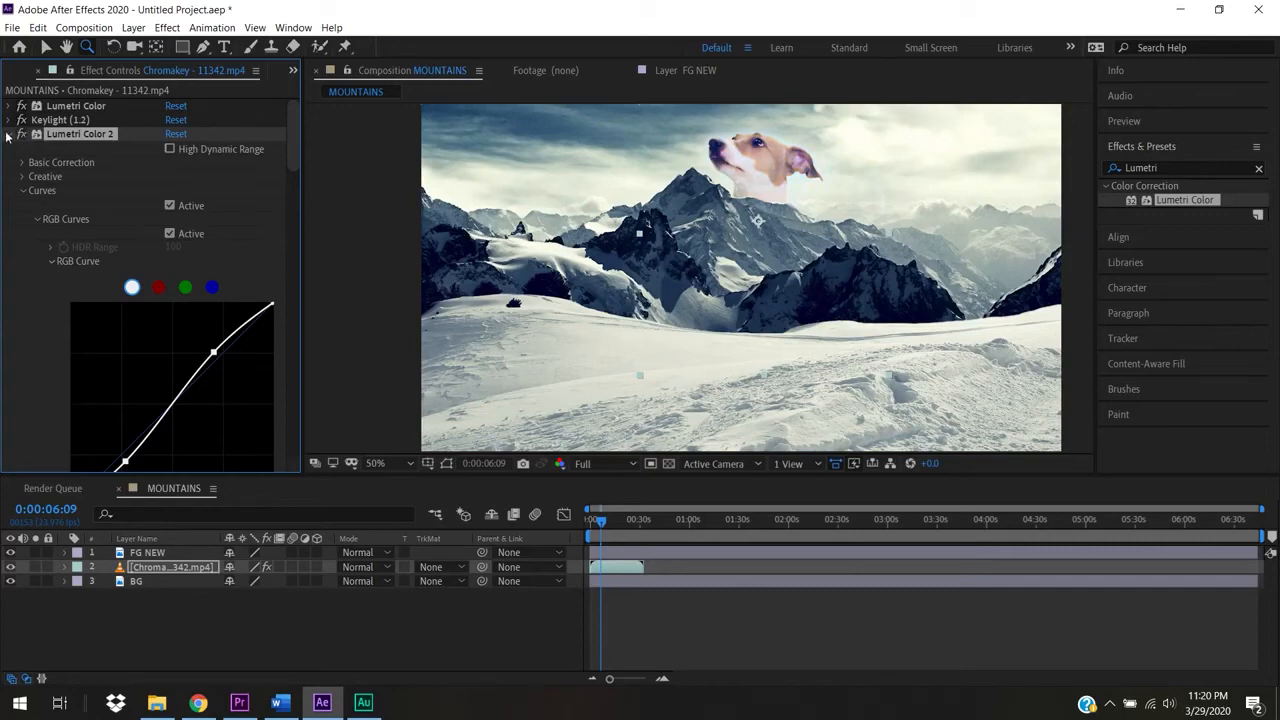
left_click(10, 134)
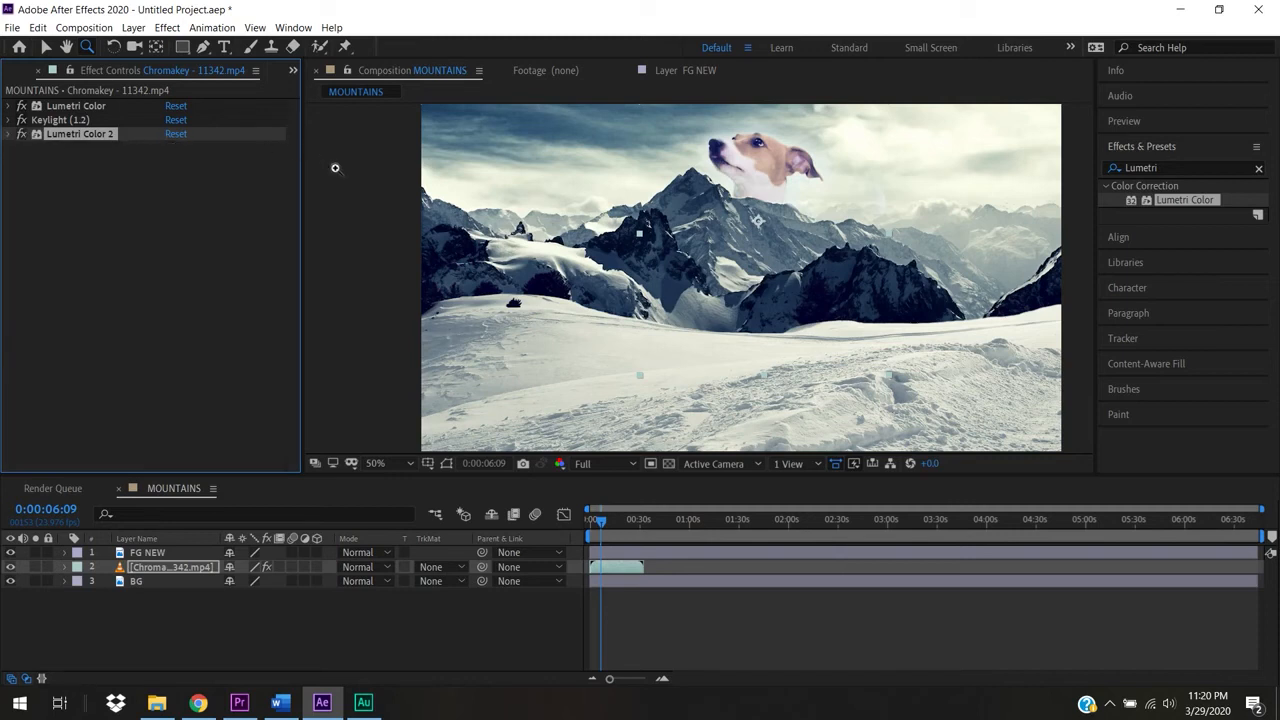
key("v")
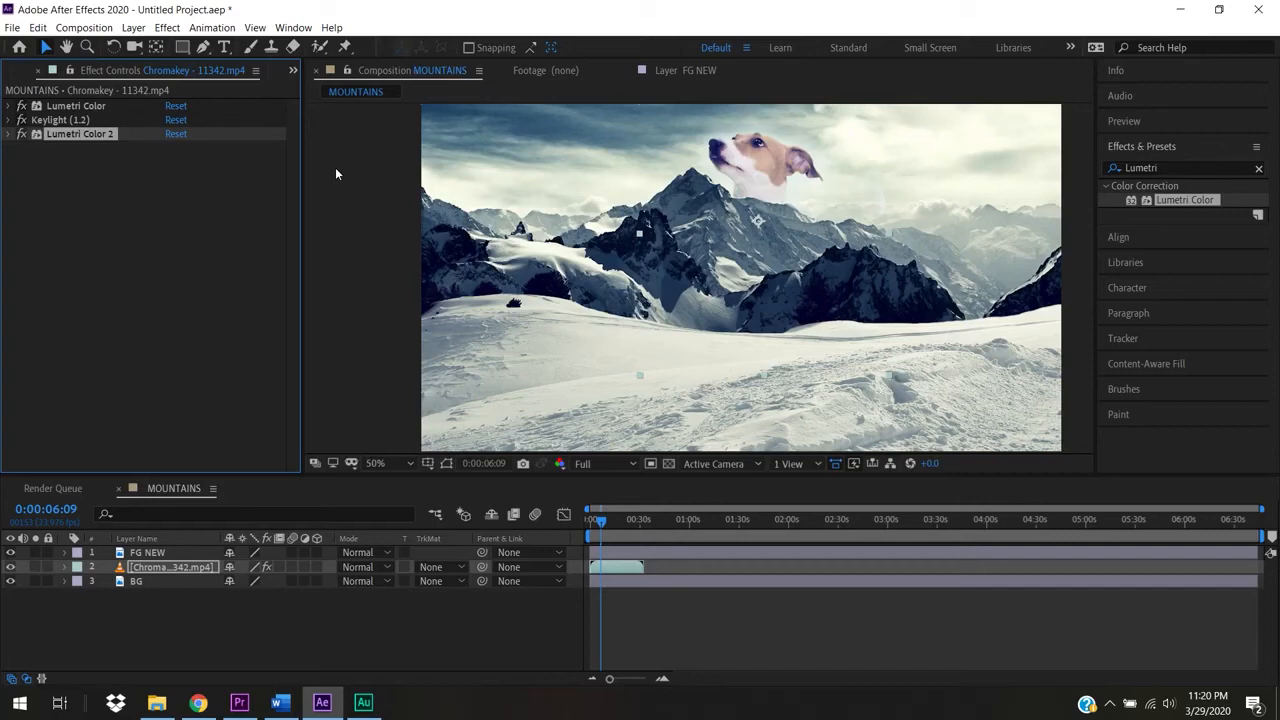
Show the Lumetri Scopes and load the waveform for the frame with the Chromakey layer selected.
left_click(294, 28)
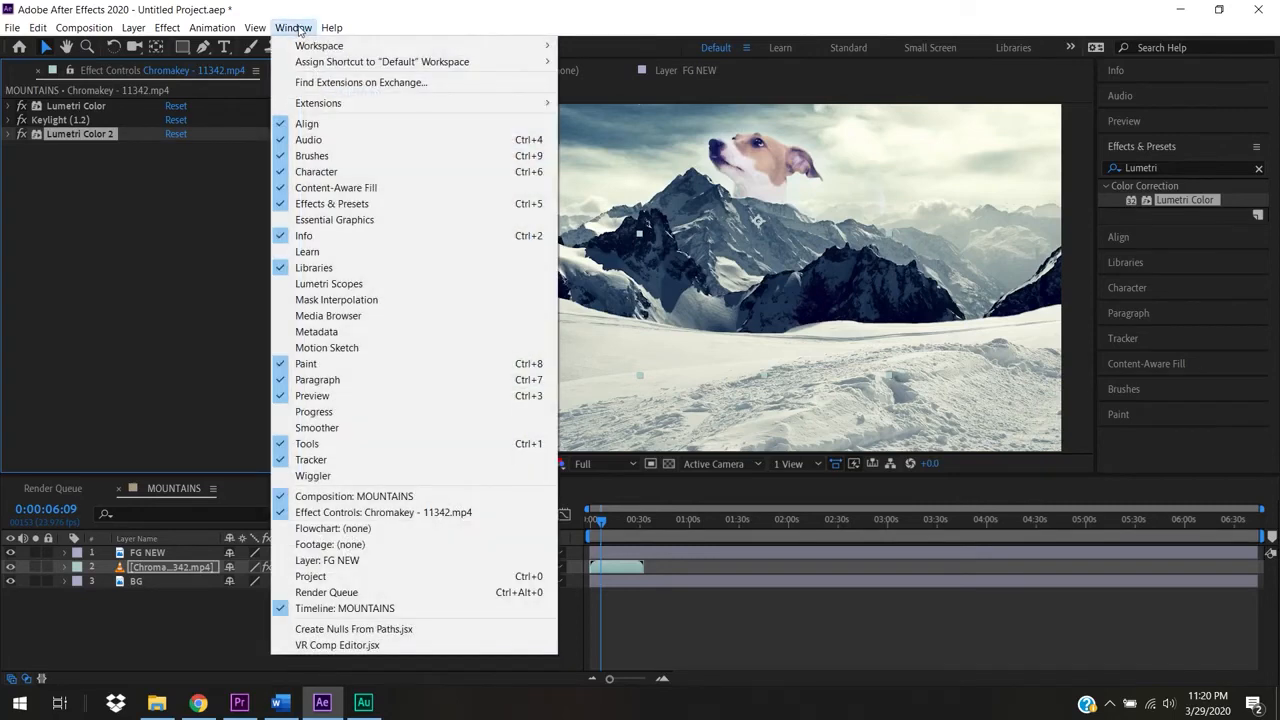
left_click(330, 284)
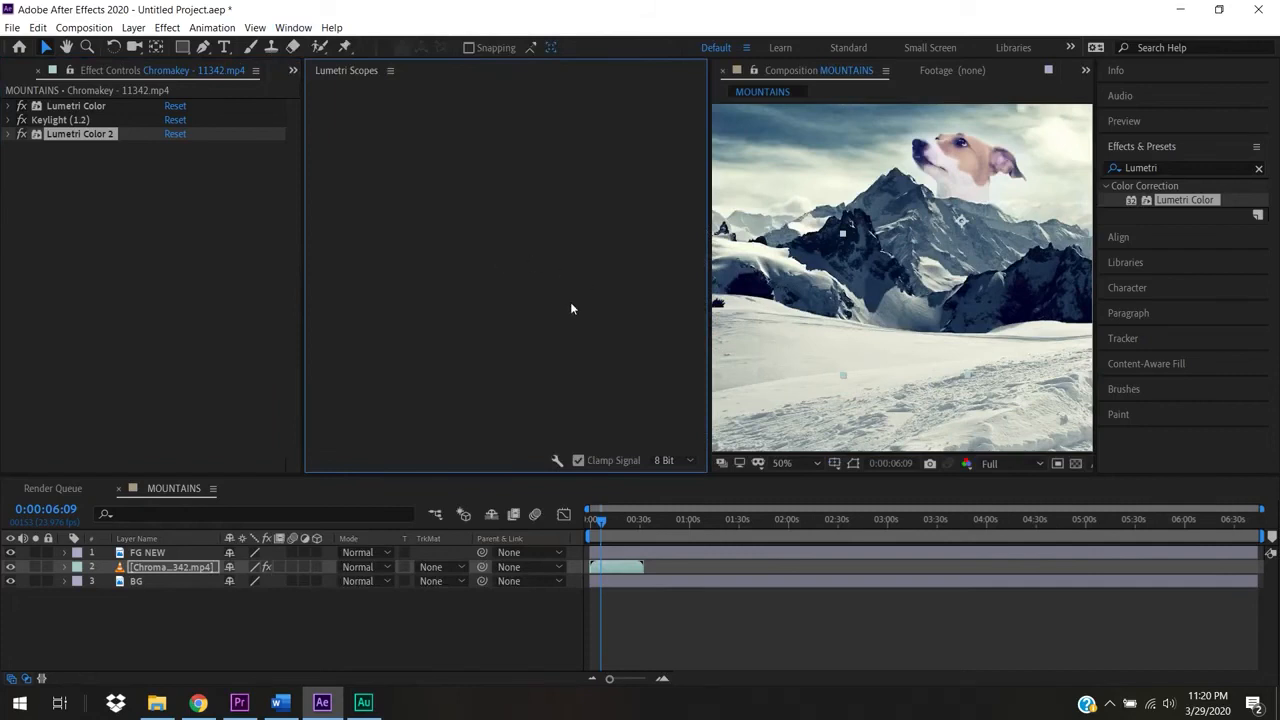
left_click(170, 590)
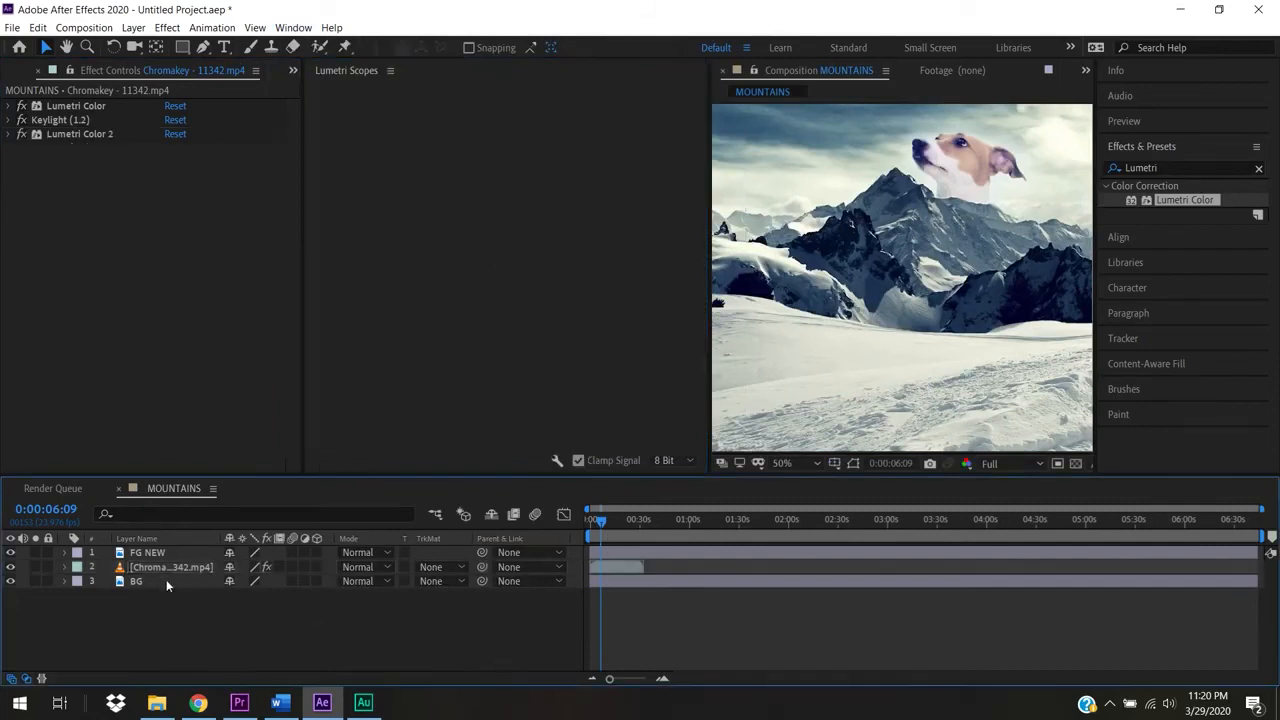
left_click(166, 569)
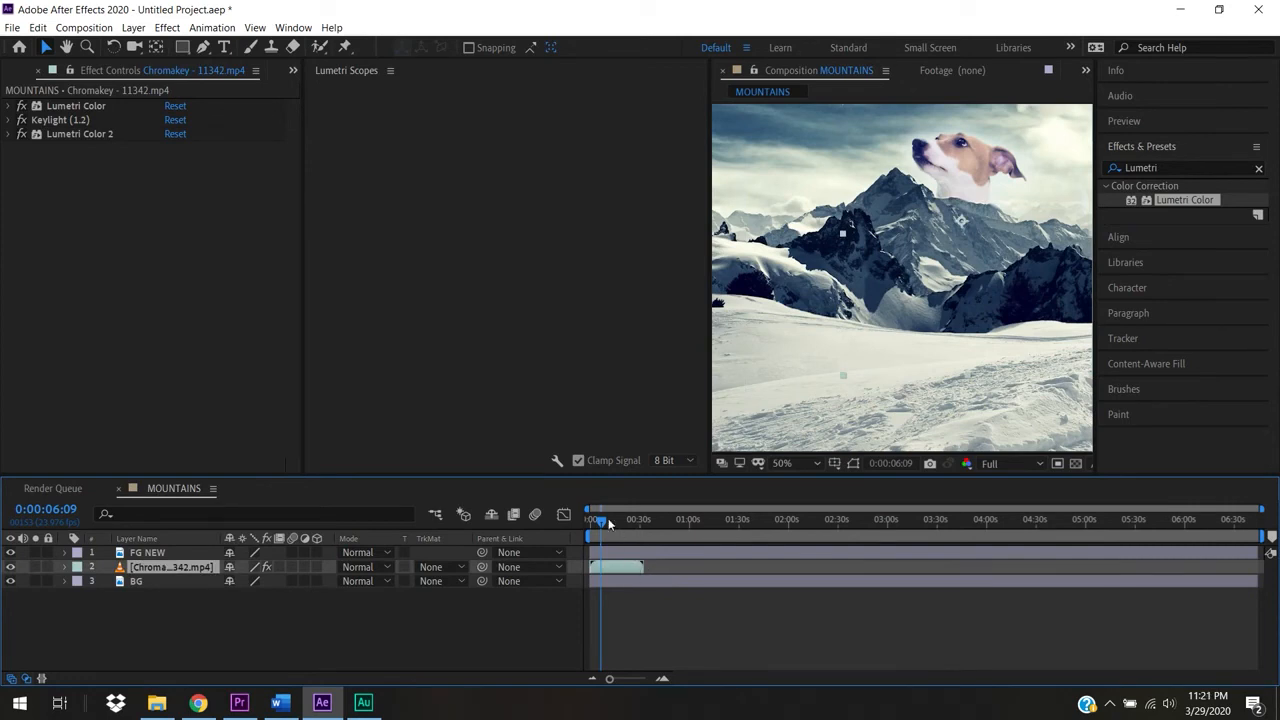
left_click(331, 74)
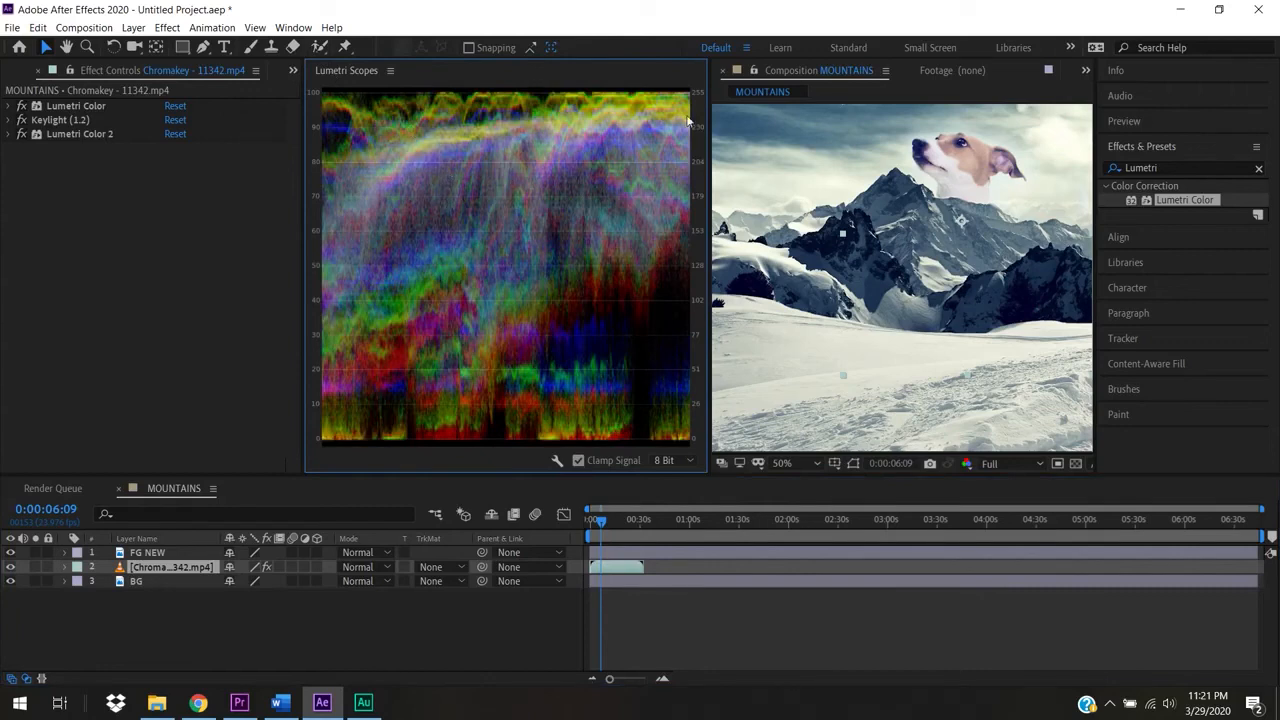
Add the Histogram beside the RGB waveform to examine the tonal distribution, and close Lumetri Scopes.
left_click(390, 70)
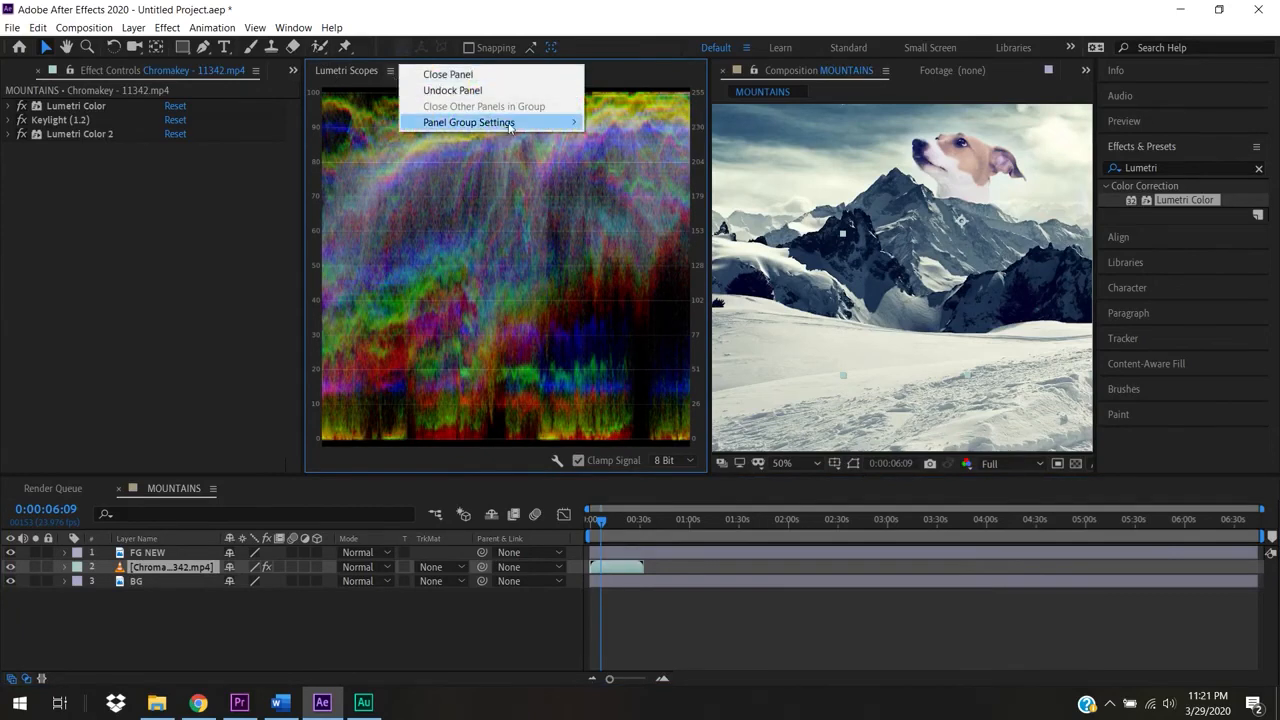
left_click(470, 301)
right_click(470, 301)
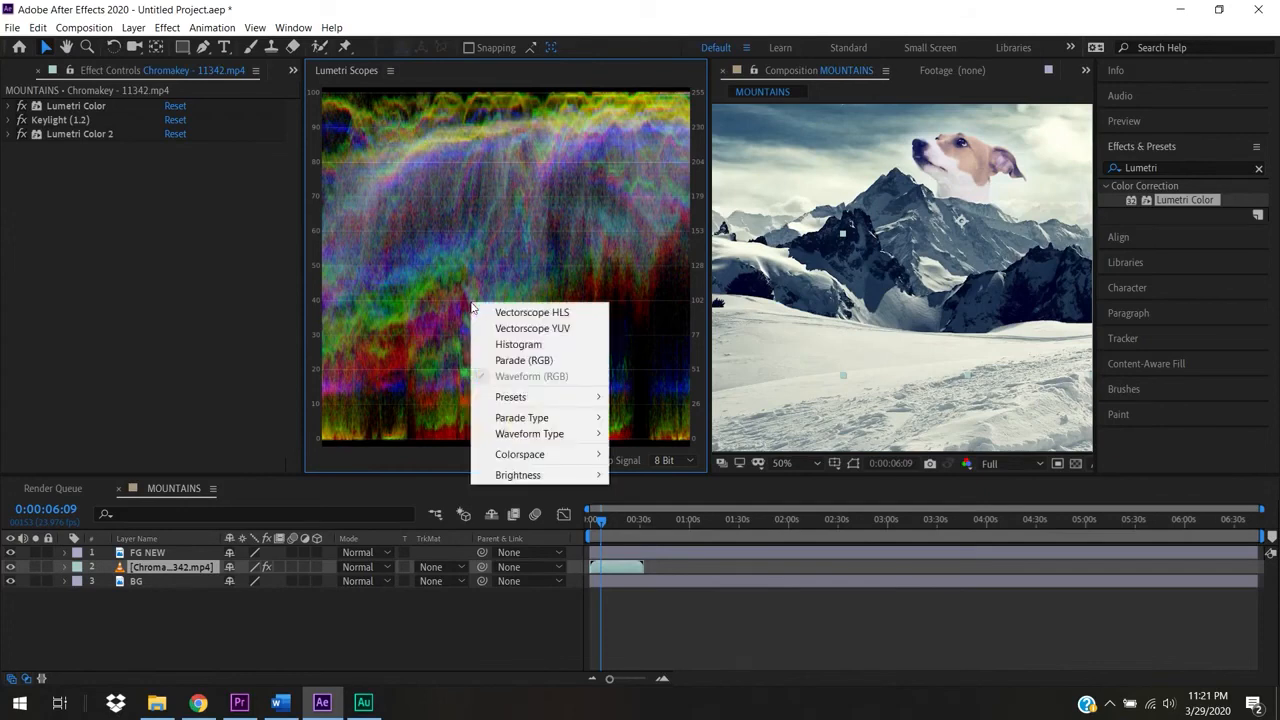
left_click(530, 346)
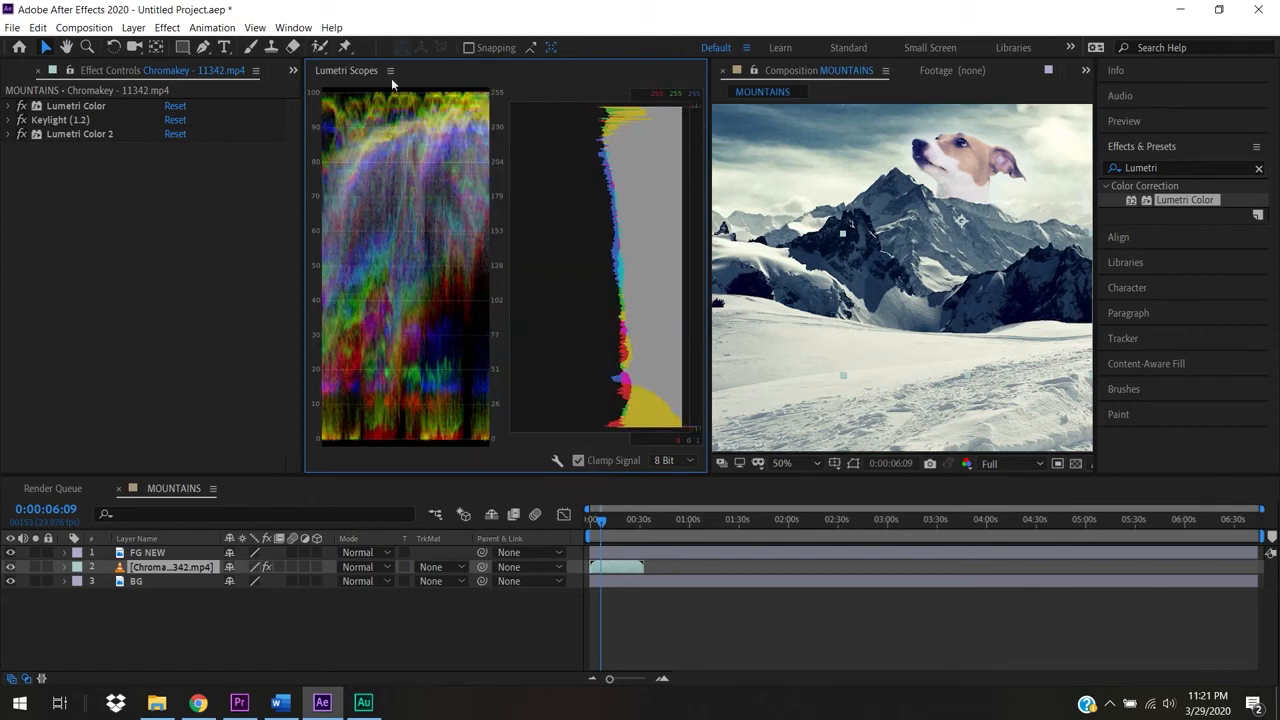
right_click(348, 77)
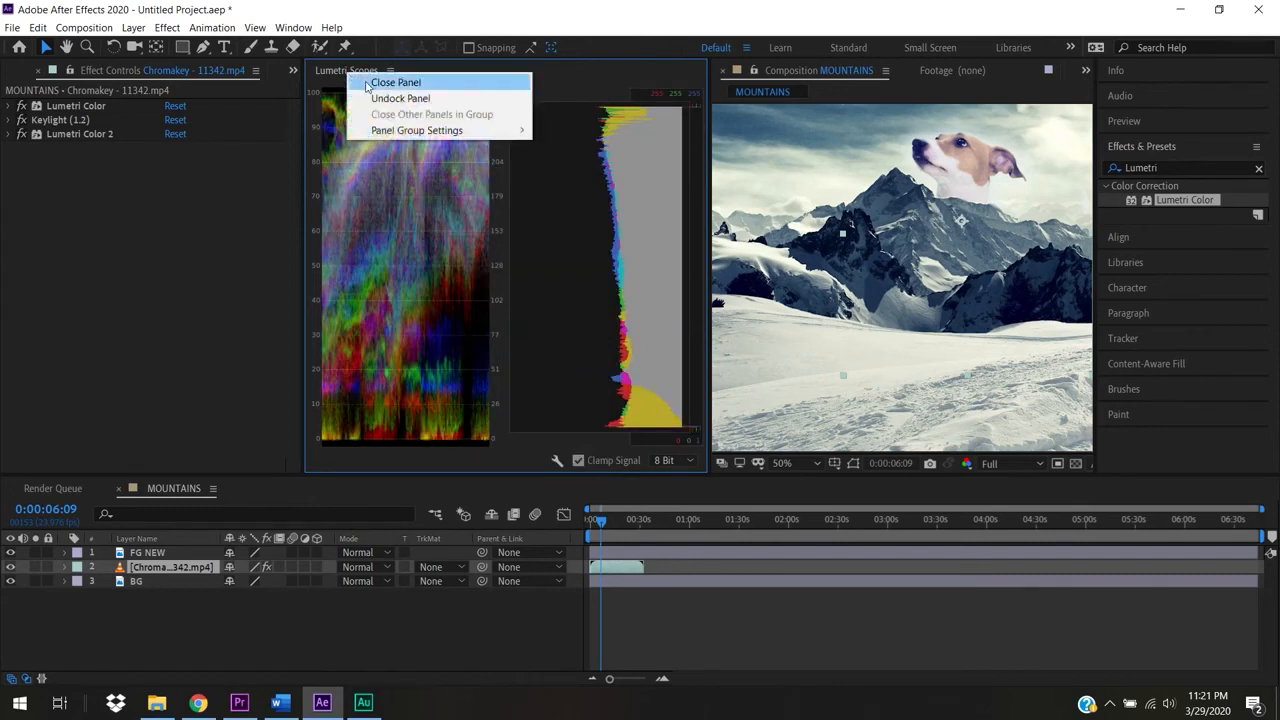
left_click(365, 82)
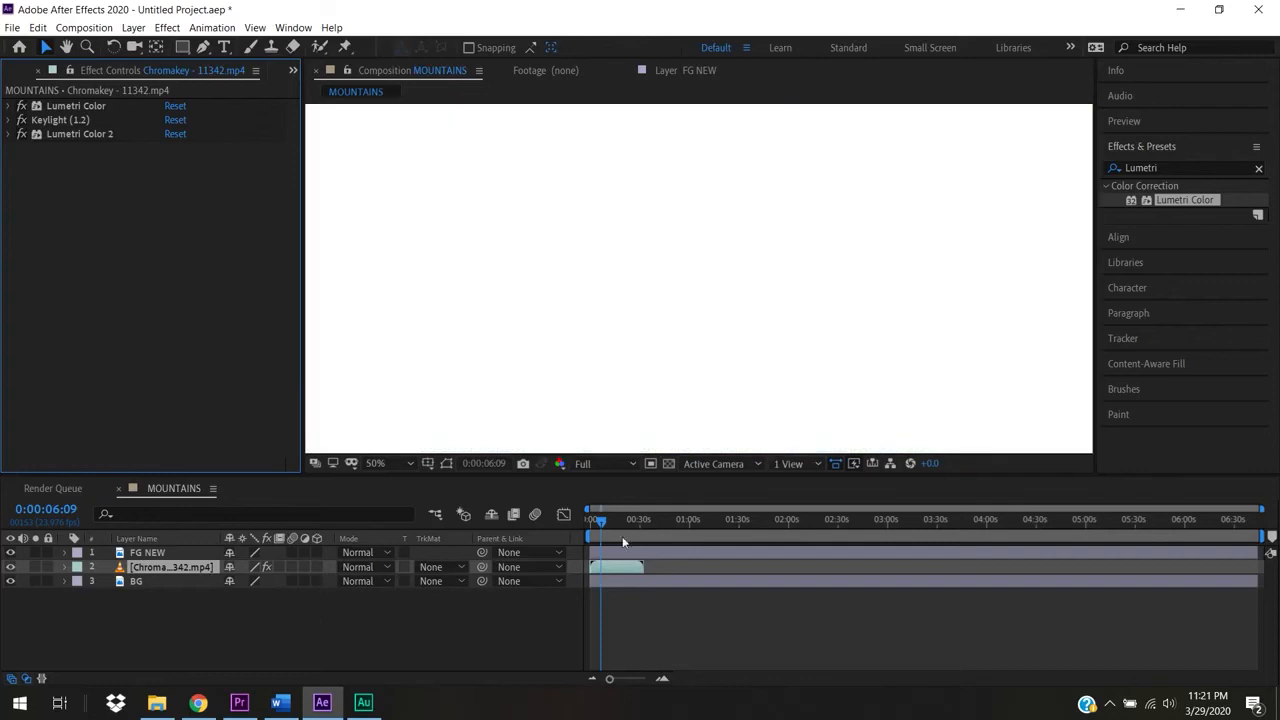
scroll(621, 358, "down", 4)
scroll(584, 373, "down", 4)
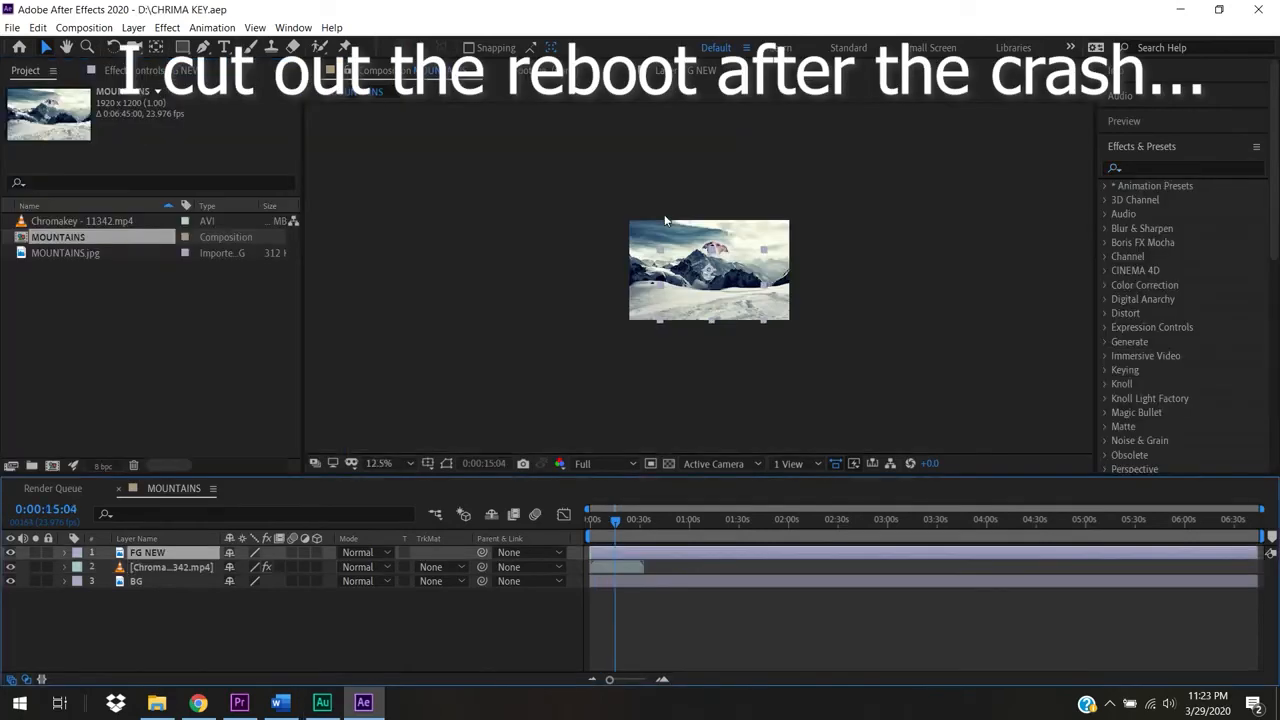
scroll(670, 220, "up", 4)
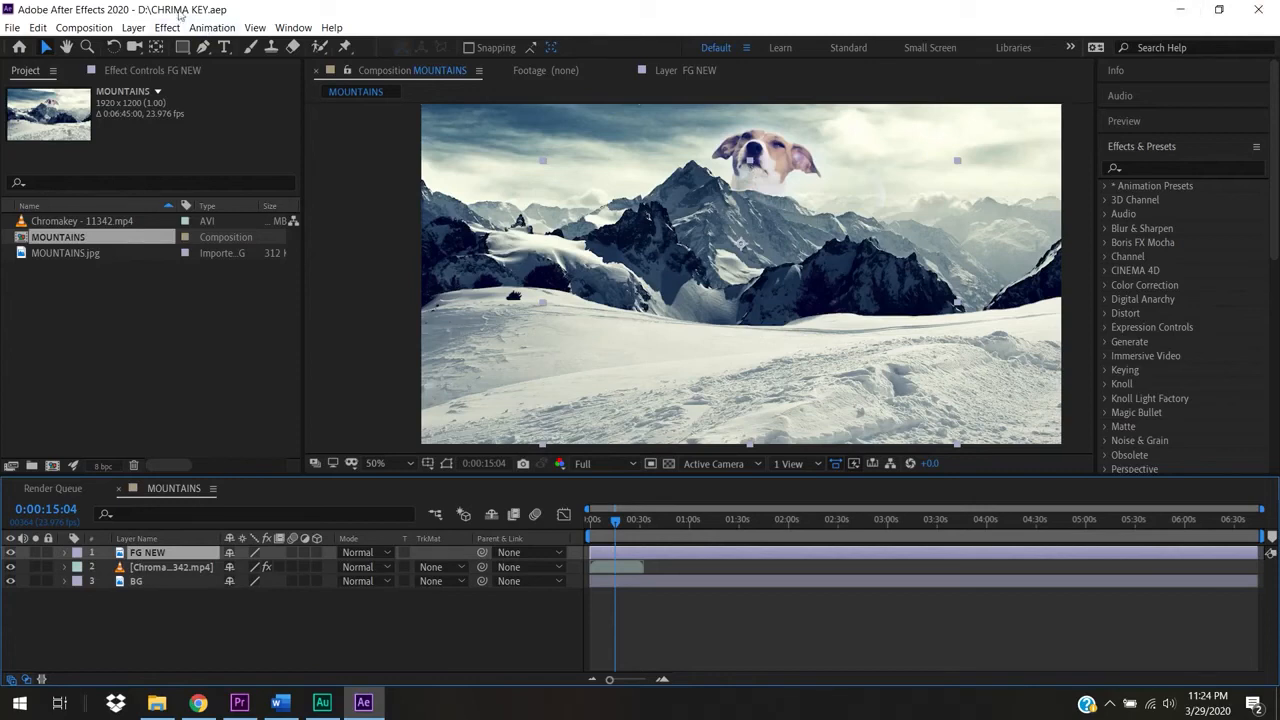
Switch to File Explorer and copy the "! Deadpool Handheld Camera" folder from the Jarles_Handheld_Camera_Presets archive on the desktop.
left_click(1181, 9)
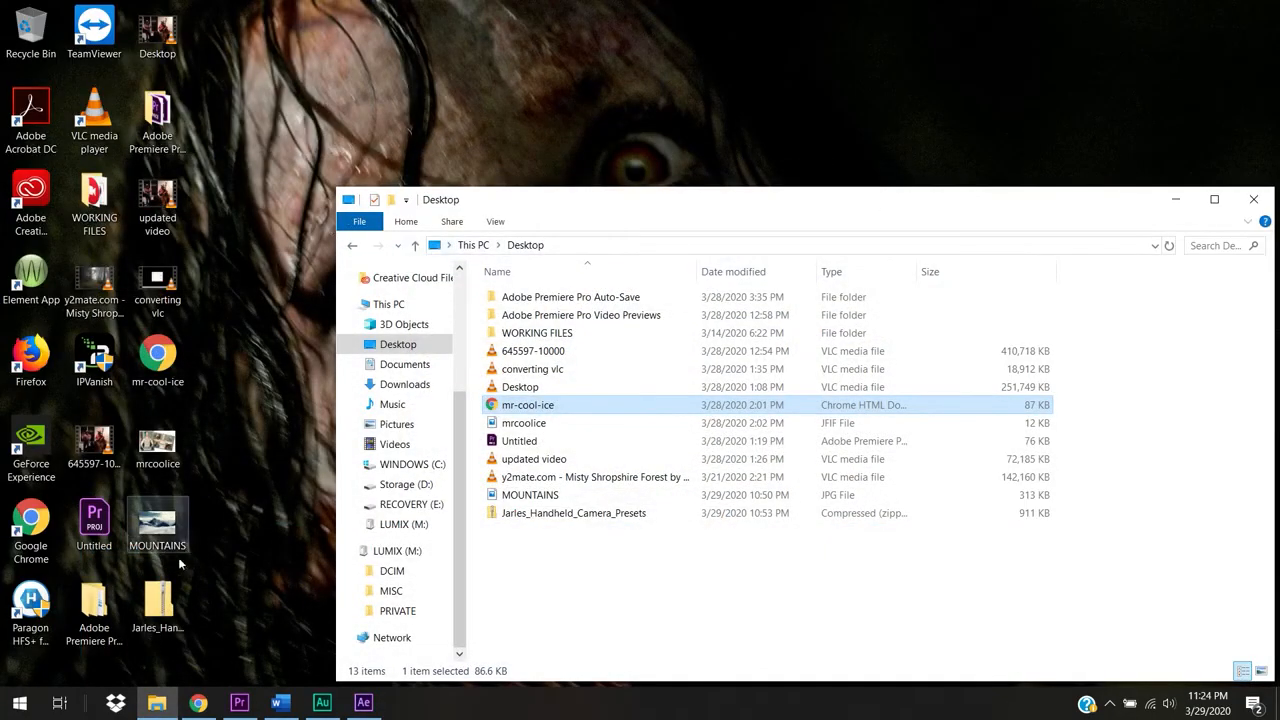
double_click(160, 608)
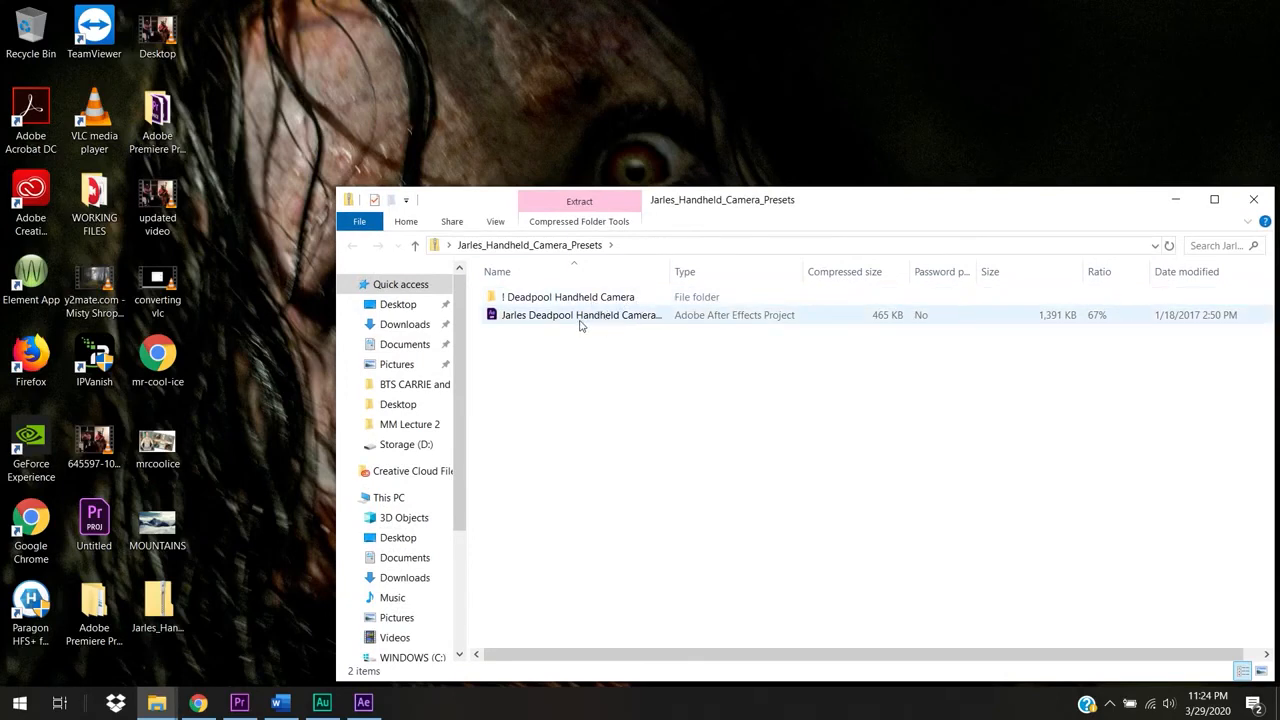
left_click_drag(671, 273, 812, 274)
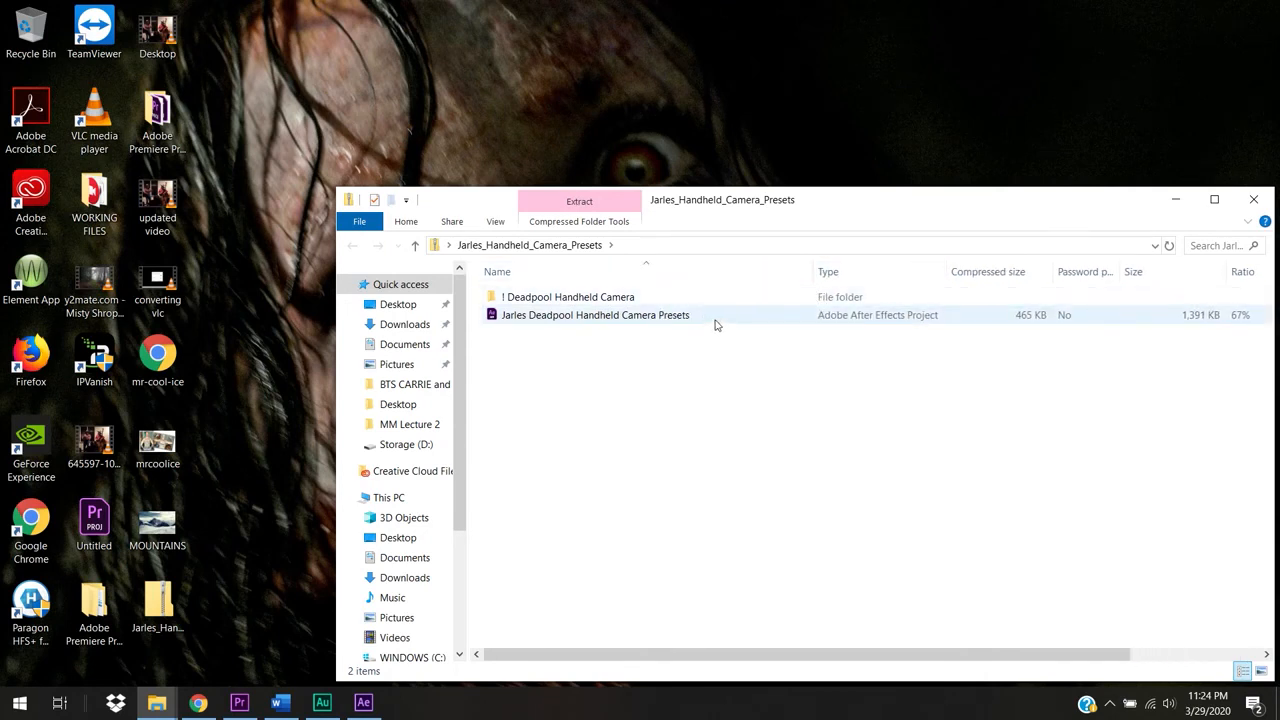
double_click(617, 297)
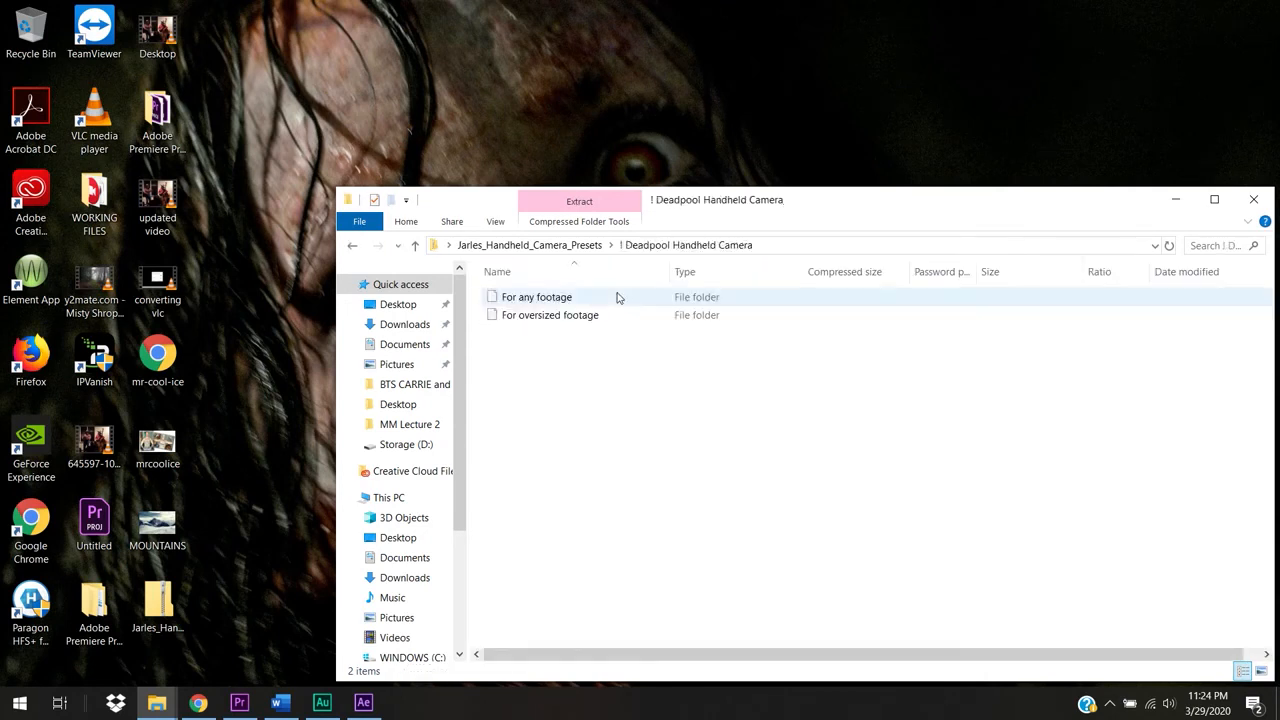
left_click(588, 246)
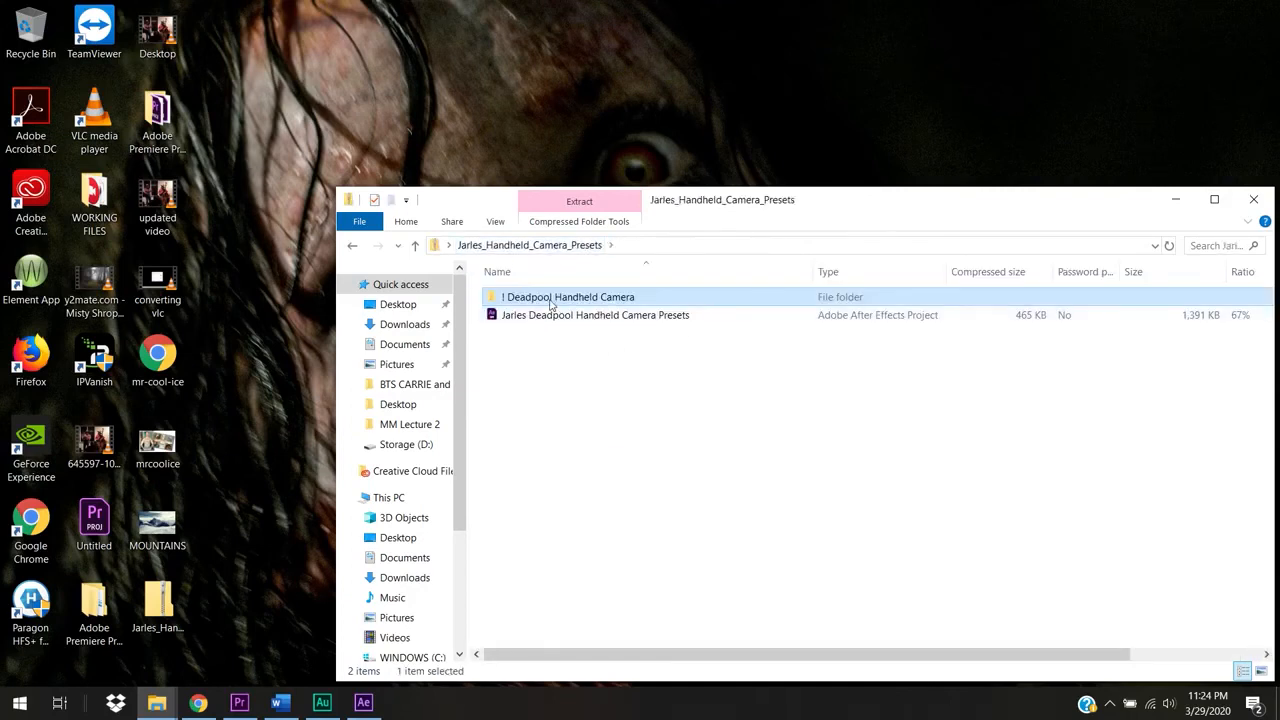
right_click(551, 304)
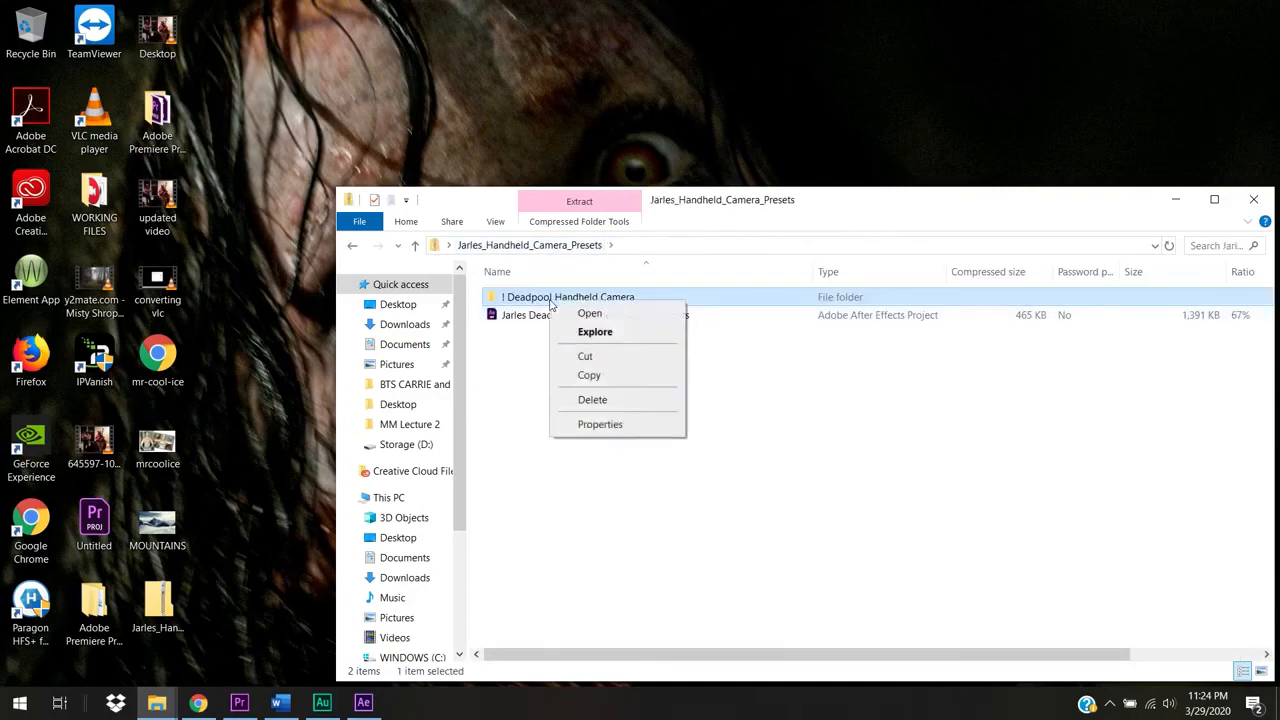
left_click(588, 375)
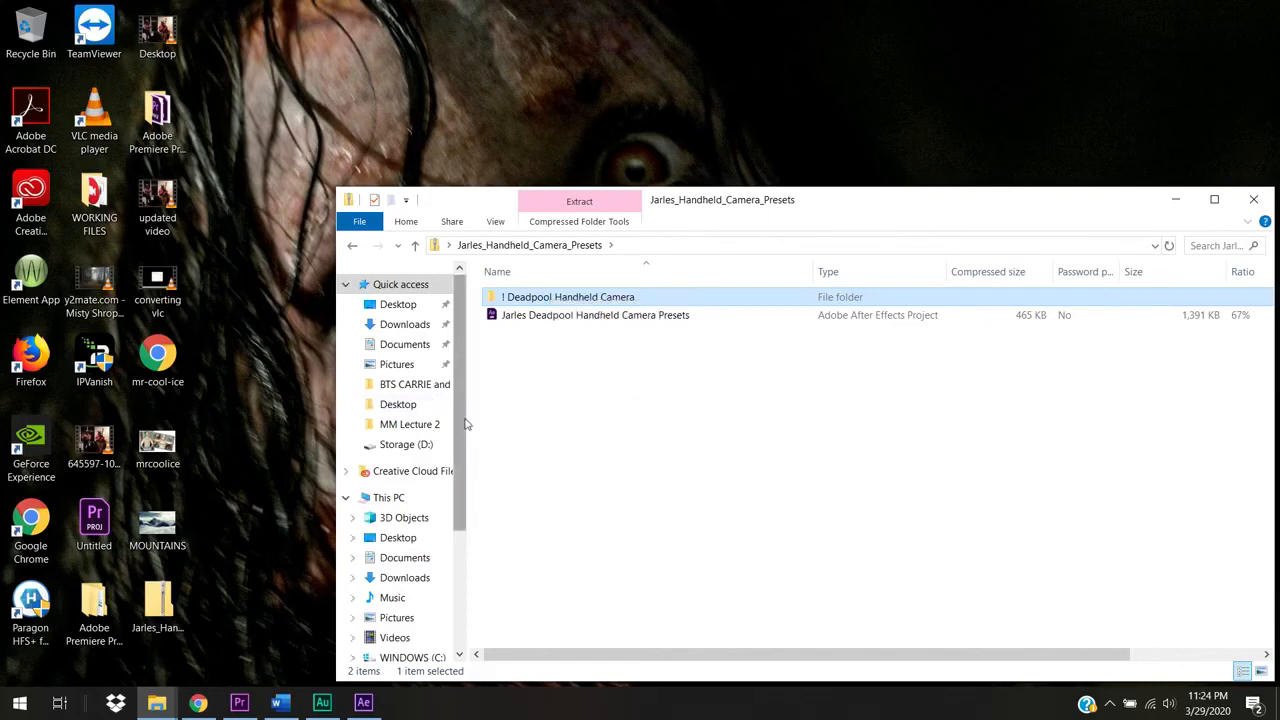
Open the User Presets folder under Documents > Adobe > After Effects 2020 as the location for the handheld camera presets.
left_click_drag(460, 420, 454, 549)
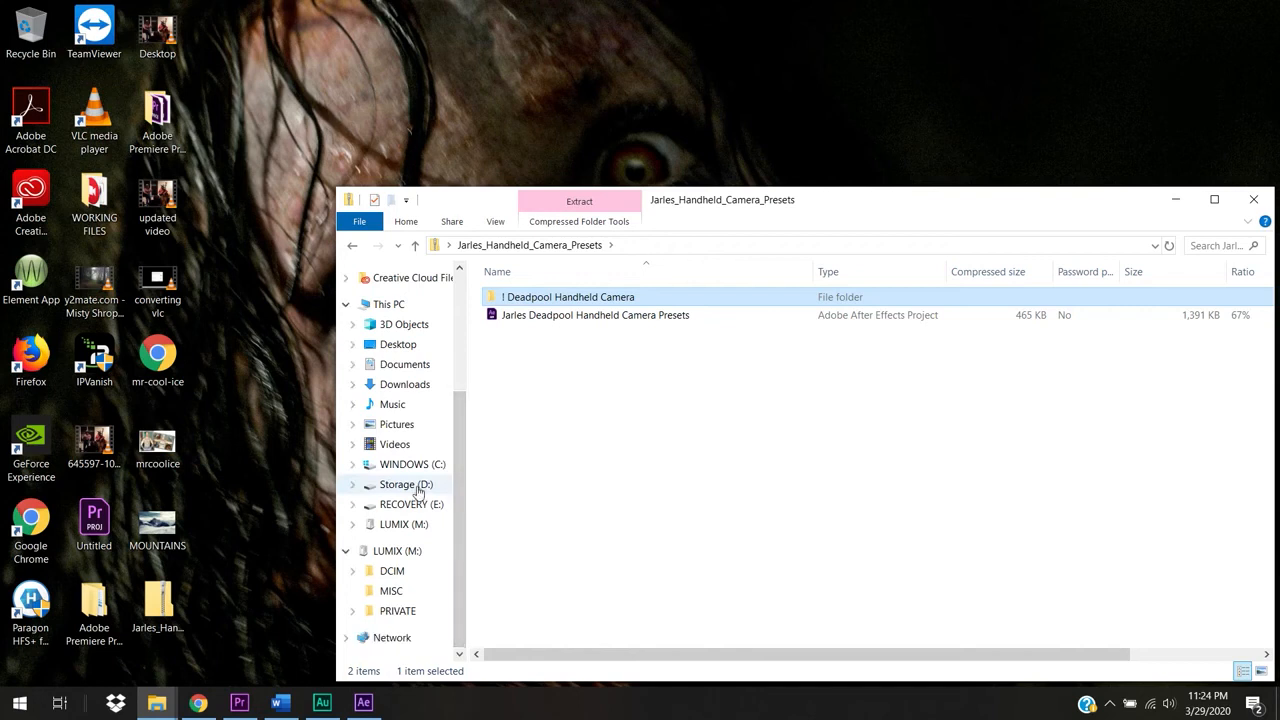
left_click(405, 366)
double_click(538, 318)
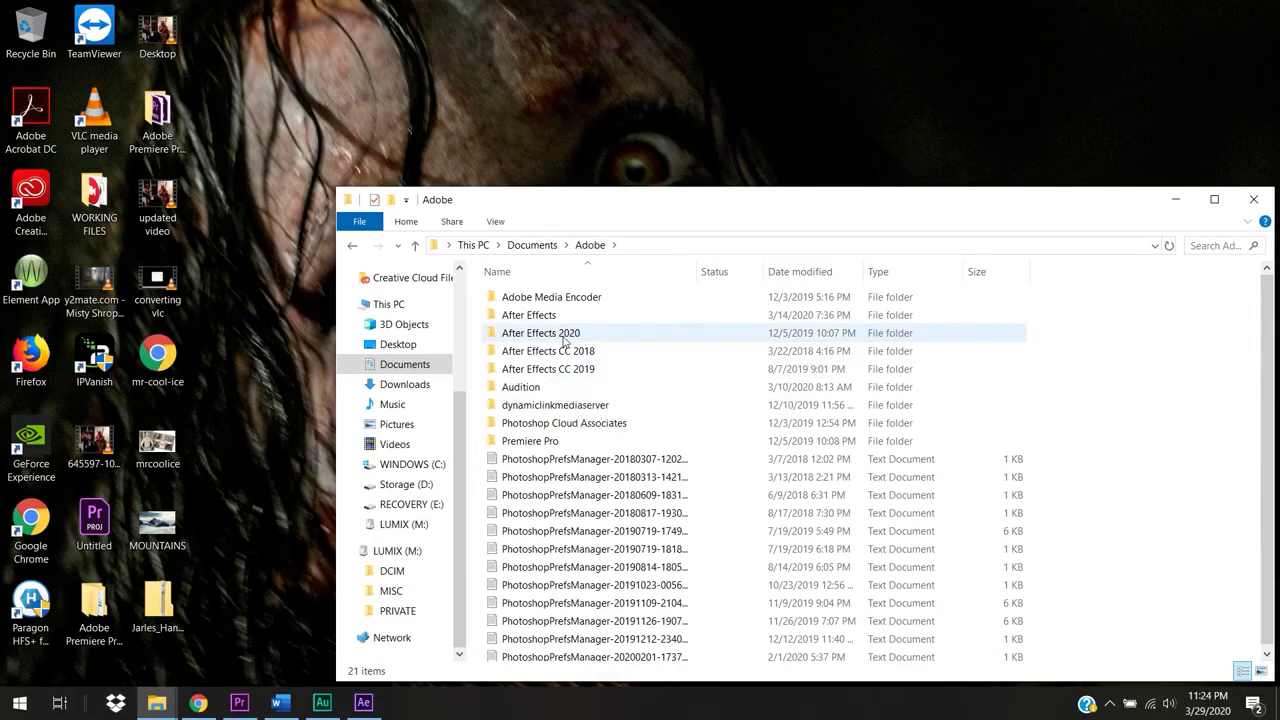
double_click(565, 338)
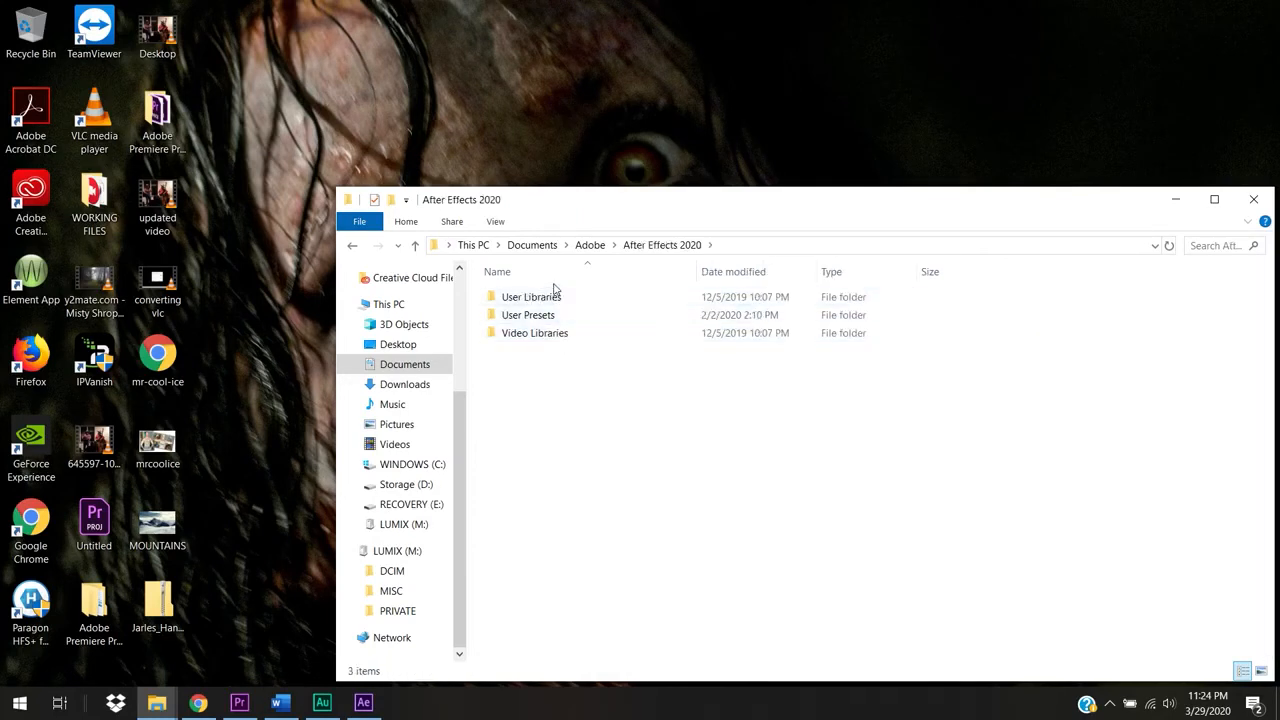
double_click(563, 318)
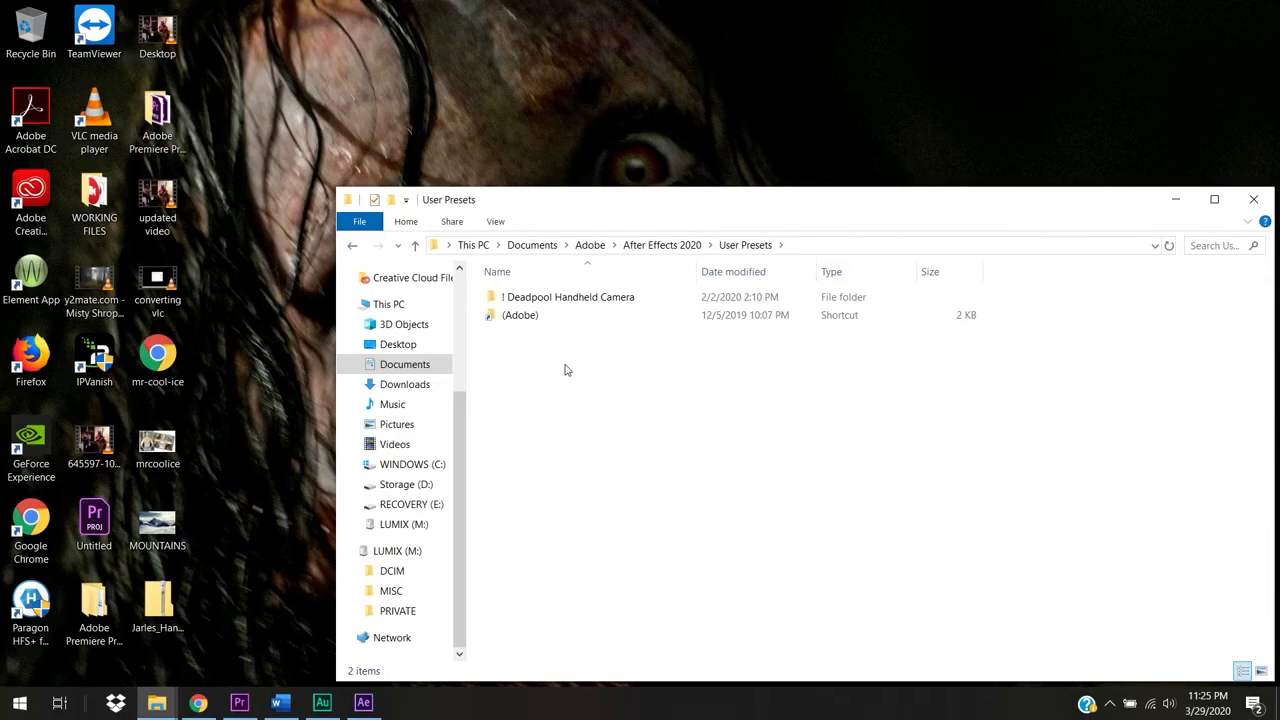
Switch to Chrome and open Adobe's "Effects and animation presets overview" help page in a new tab to check the preset locations.
left_click(198, 702)
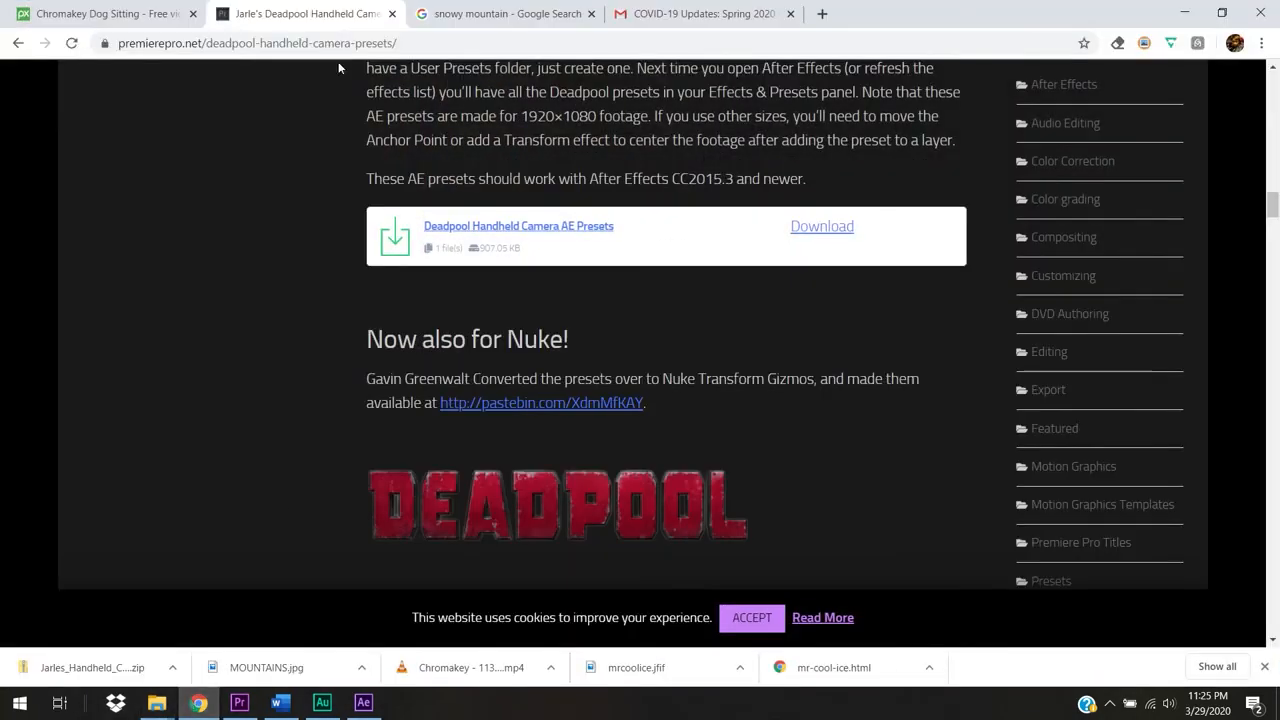
left_click(822, 14)
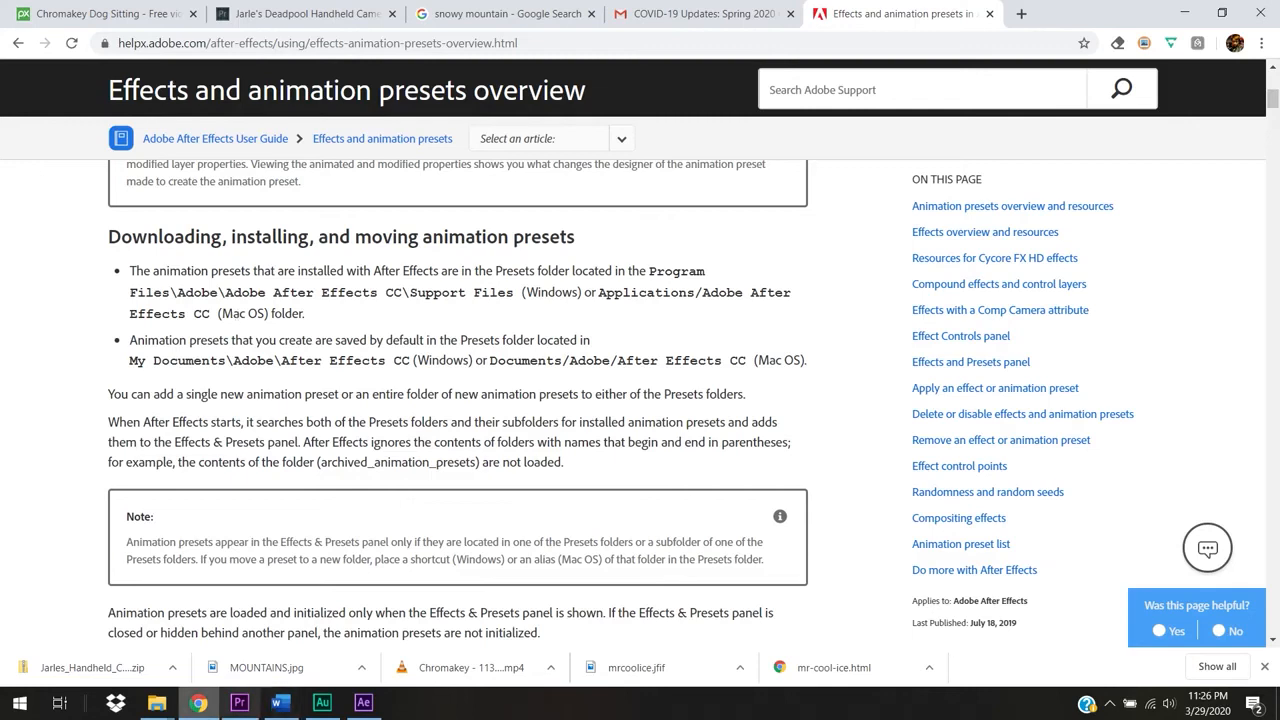
Switch to After Effects, close and relaunch Adobe After Effects 2020, and reopen the CHRIMA KEY project.
left_click(376, 710)
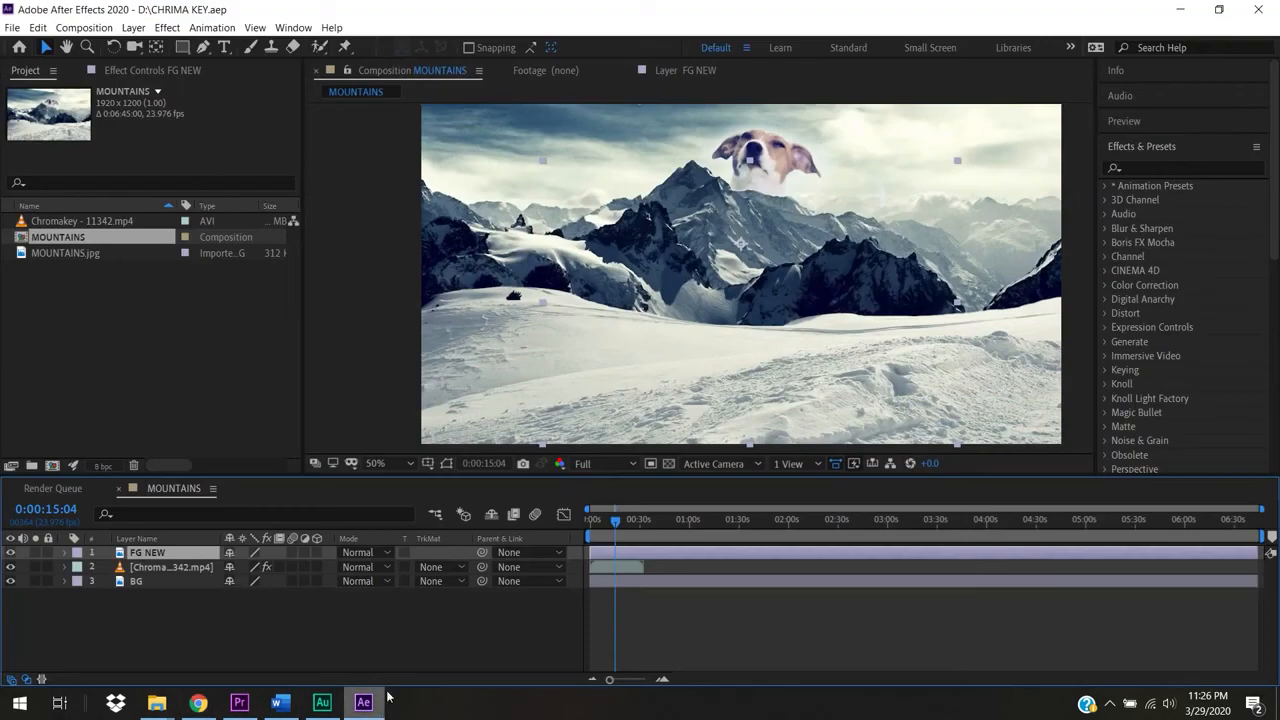
left_click(1256, 8)
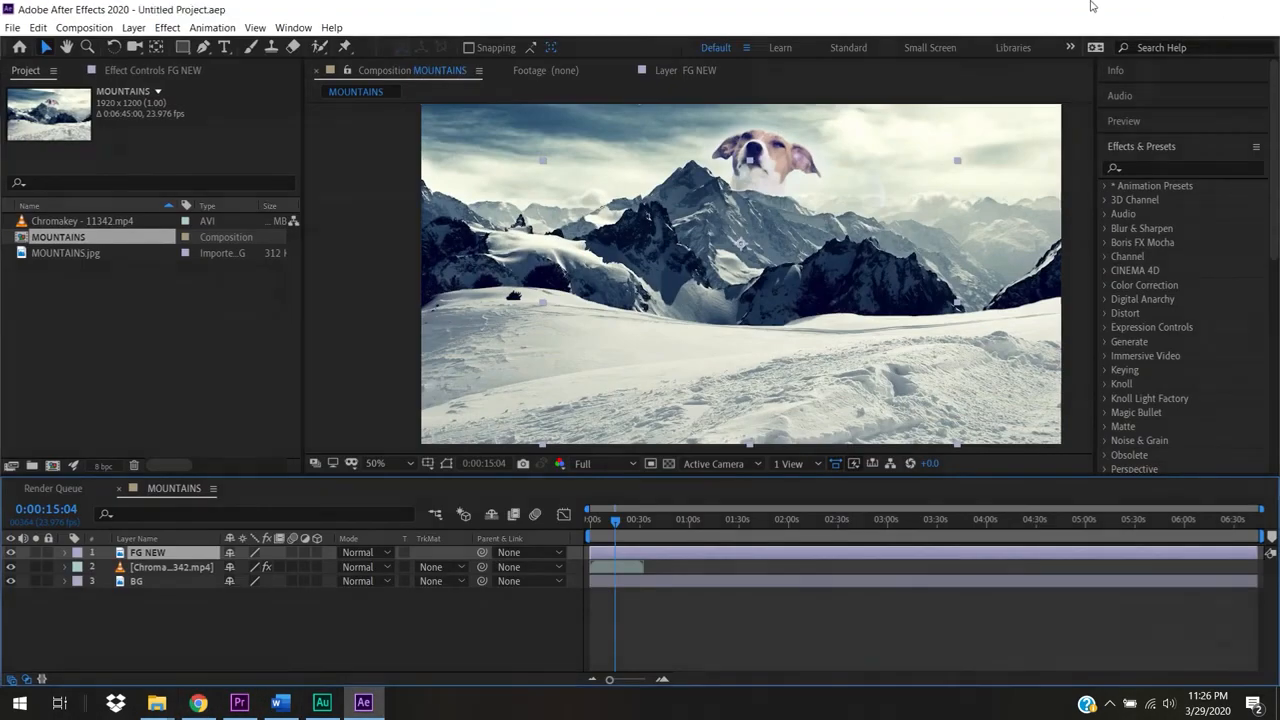
key("super")
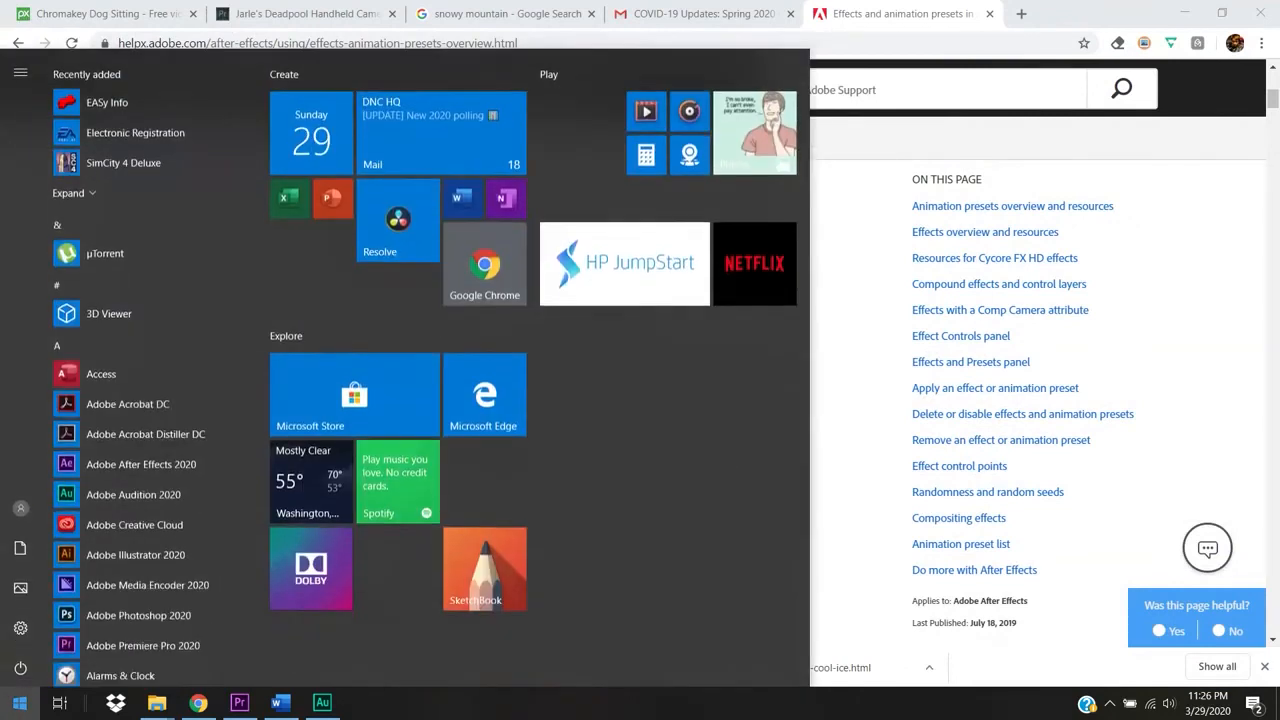
type("afetr")
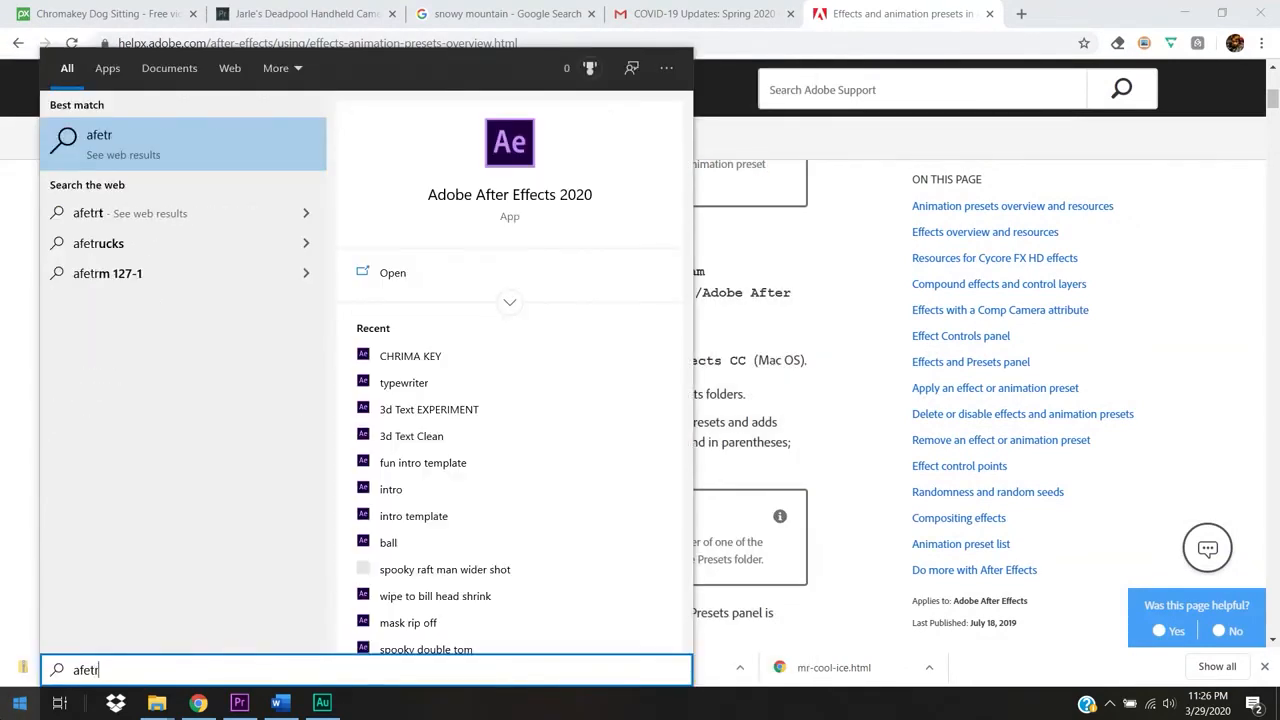
key("BackSpace")
key("BackSpace")
key("BackSpace")
key("BackSpace")
key("BackSpace")
type("after")
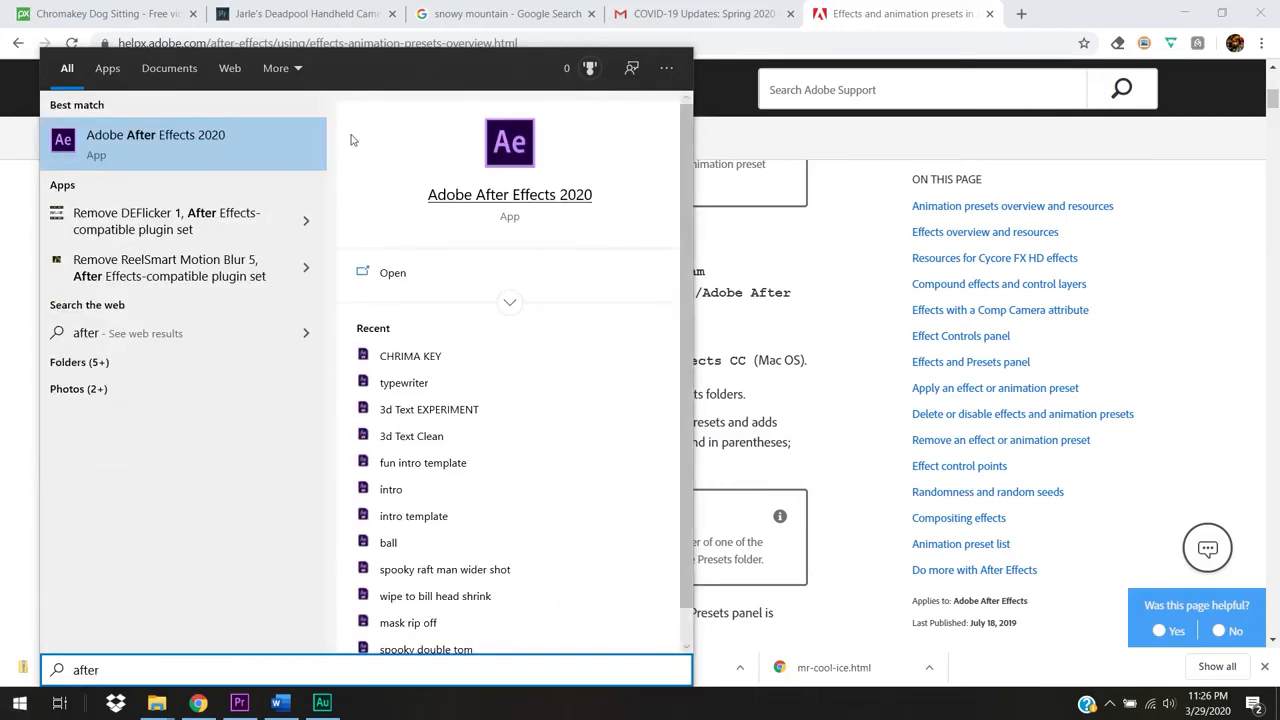
left_click(268, 143)
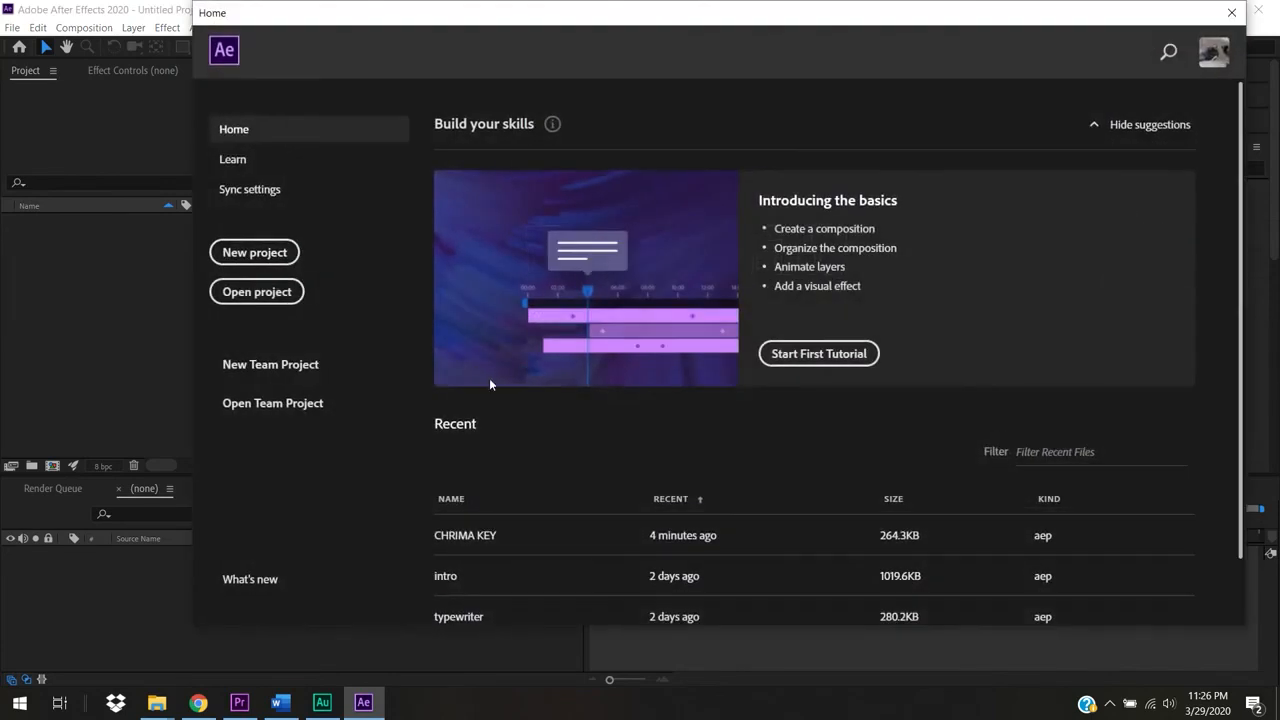
left_click(515, 536)
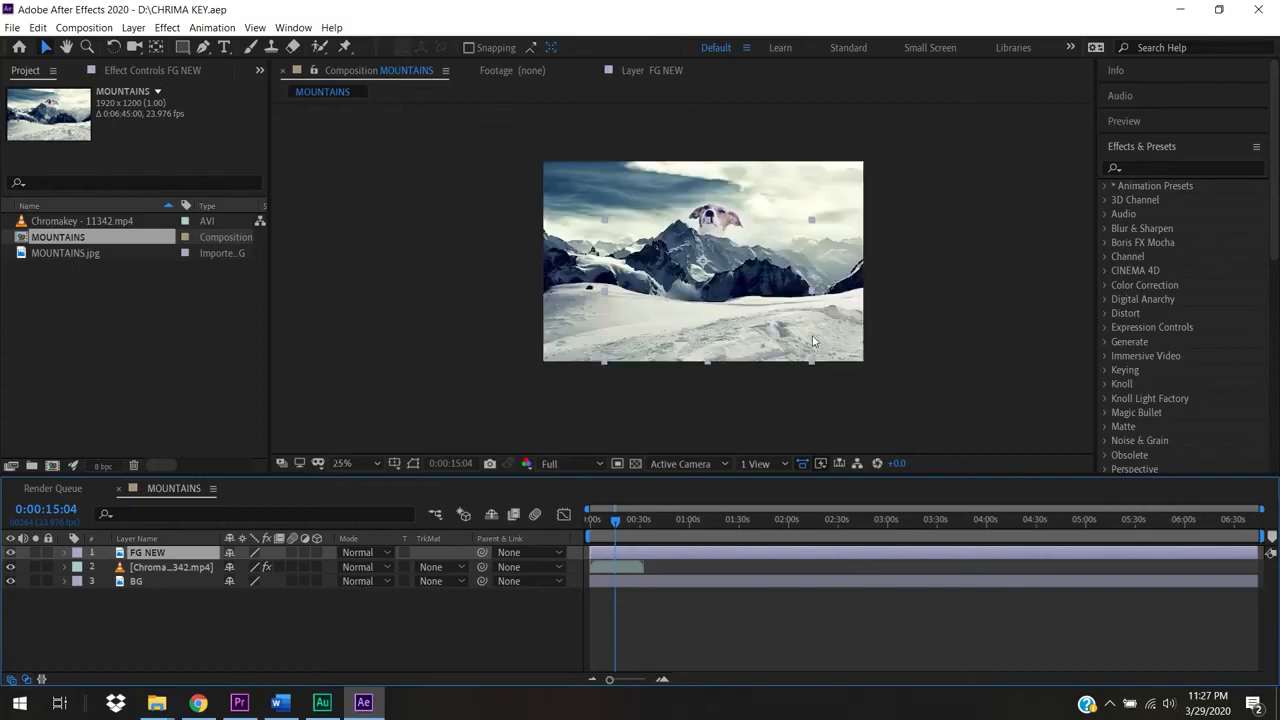
Filter the effects and presets by "deadpo" to list the Deadpool Handheld Camera presets.
left_click(1181, 164)
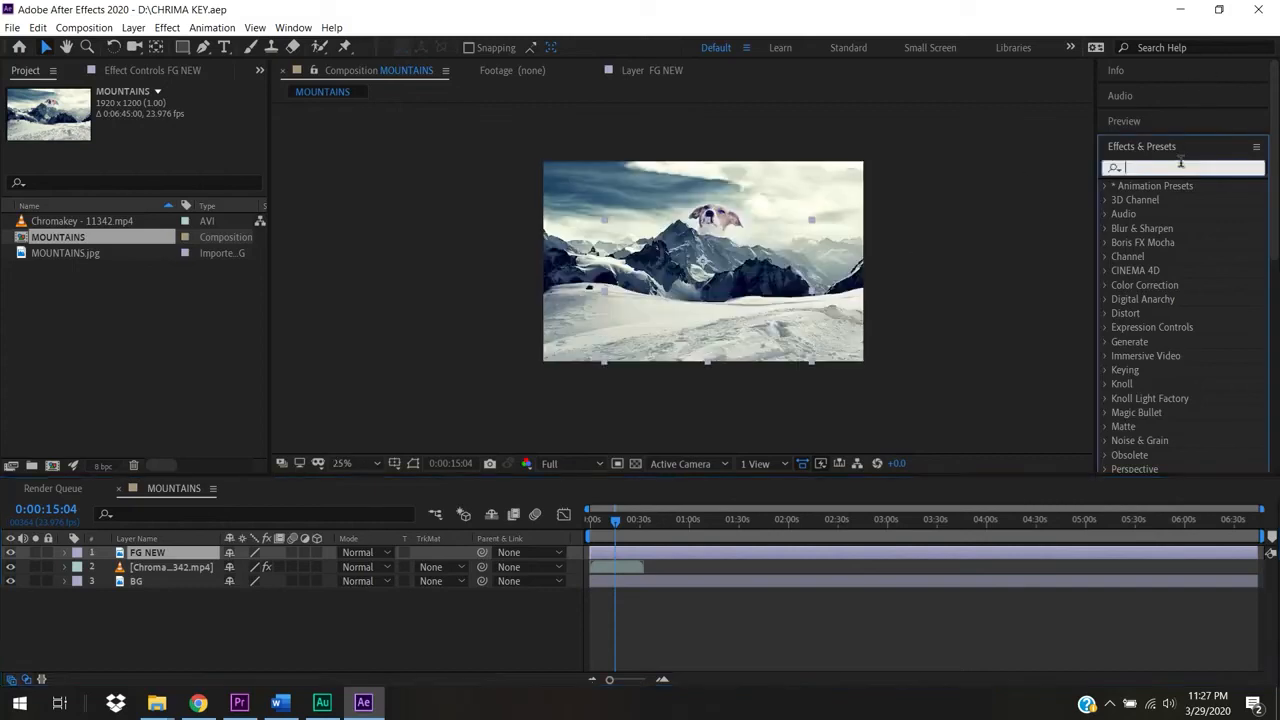
type("dea")
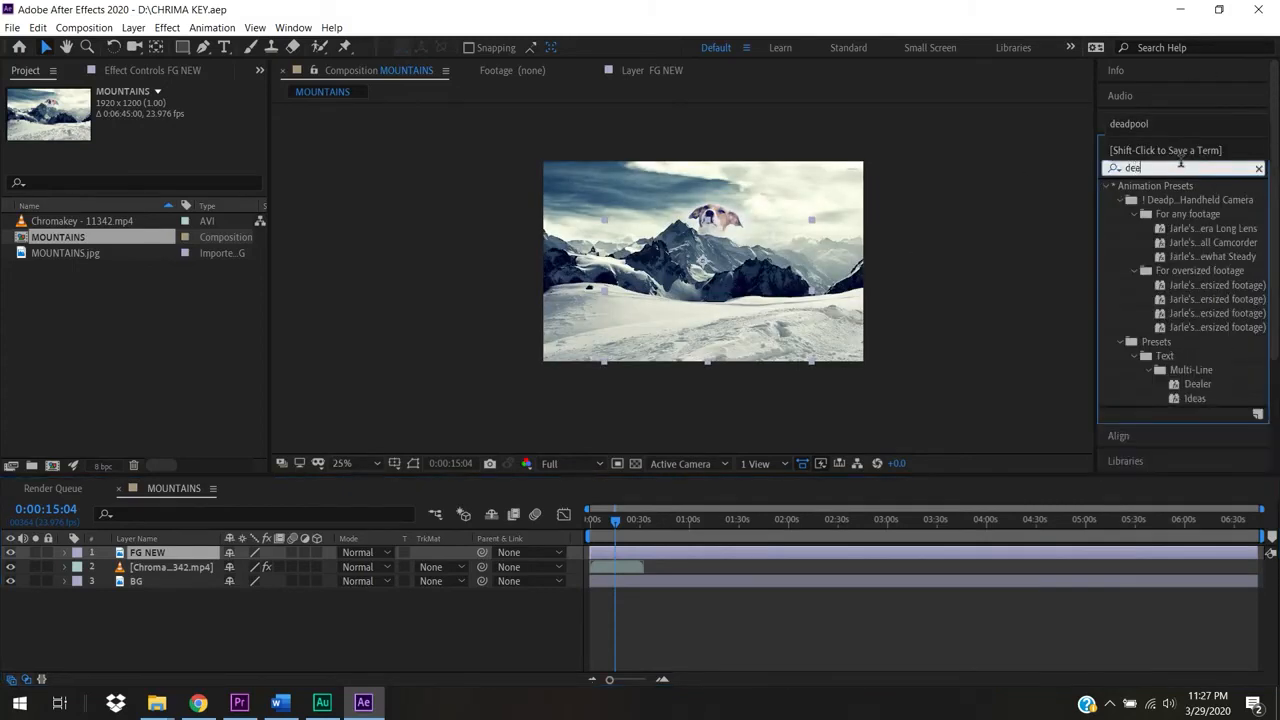
type("dpo")
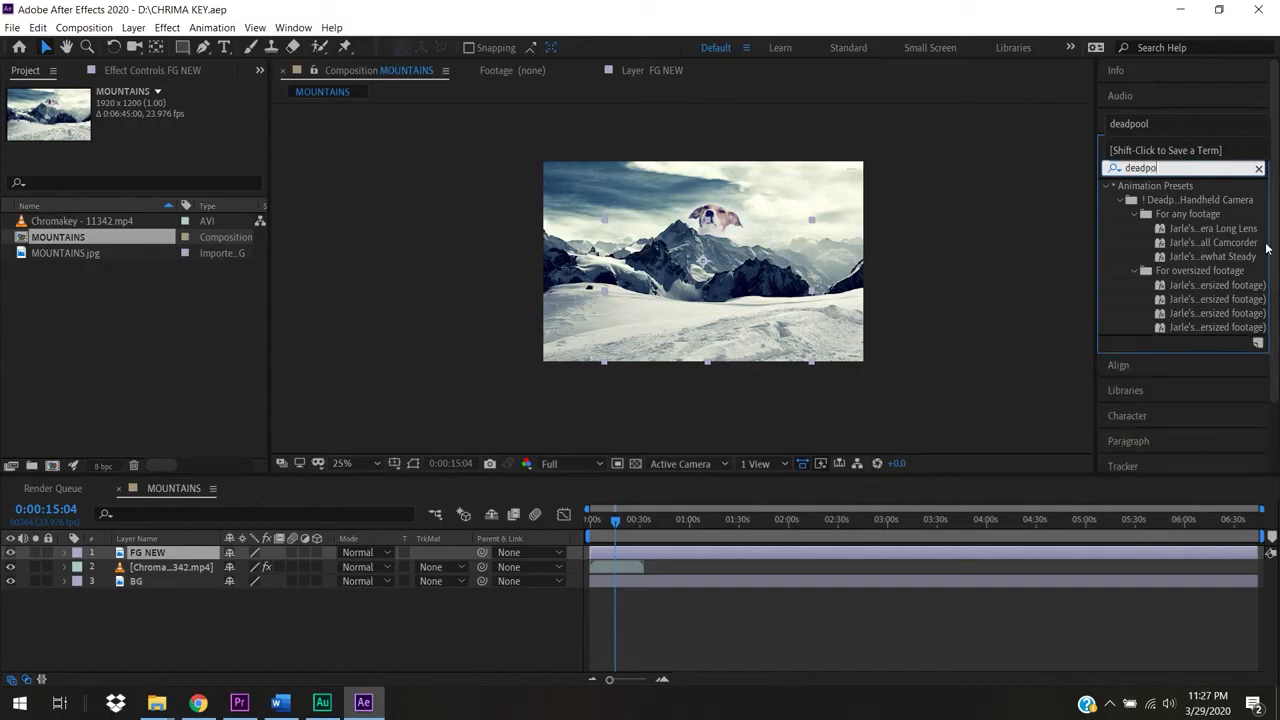
left_click(1191, 226)
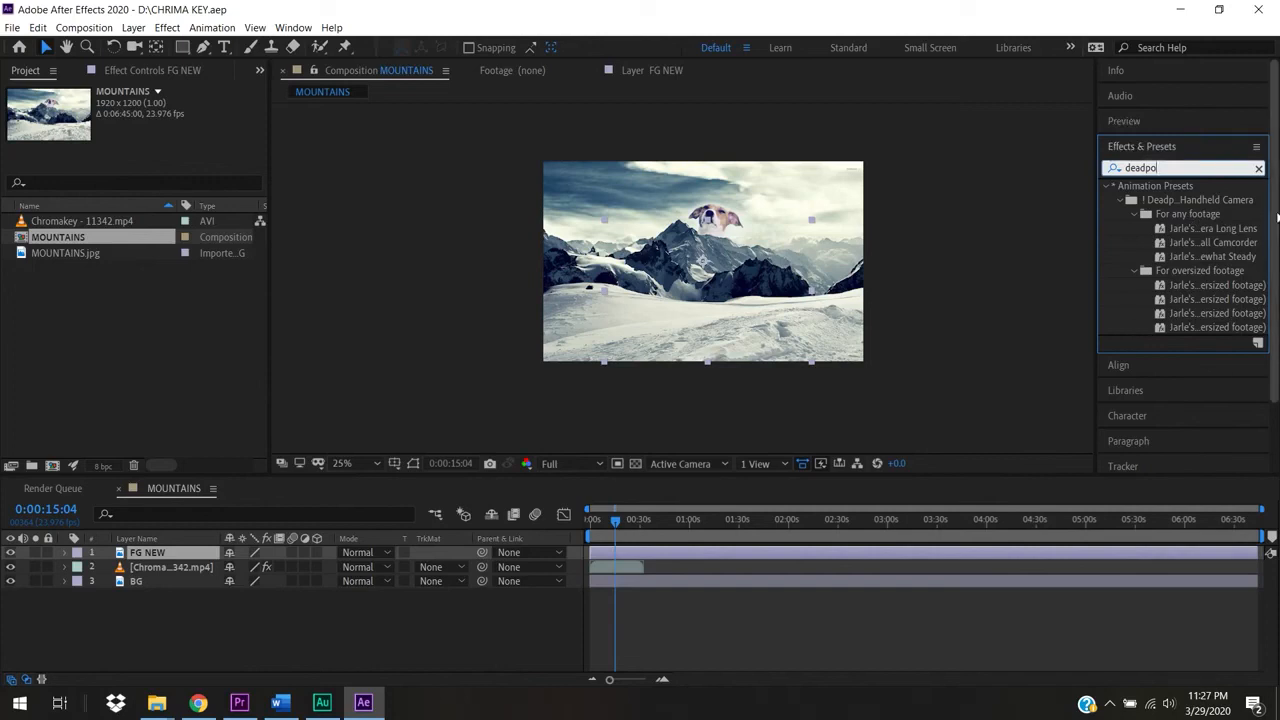
scroll(1277, 260, "down", 1)
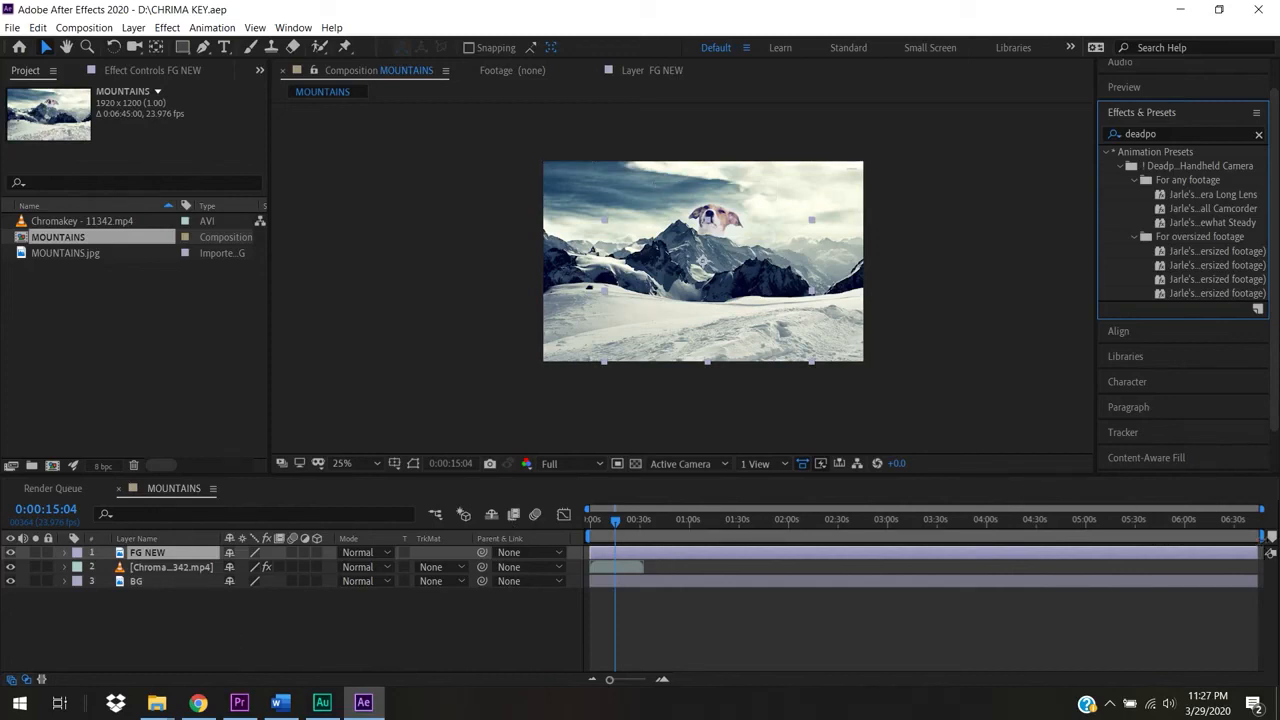
Shorten the work area of the MOUNTAINS composition to the end of the Chromakey clip and return the playhead to the start.
mouse_move(1260, 512)
left_mouse_down()
mouse_move(976, 600)
mouse_move(578, 608)
mouse_move(645, 606)
left_mouse_up()
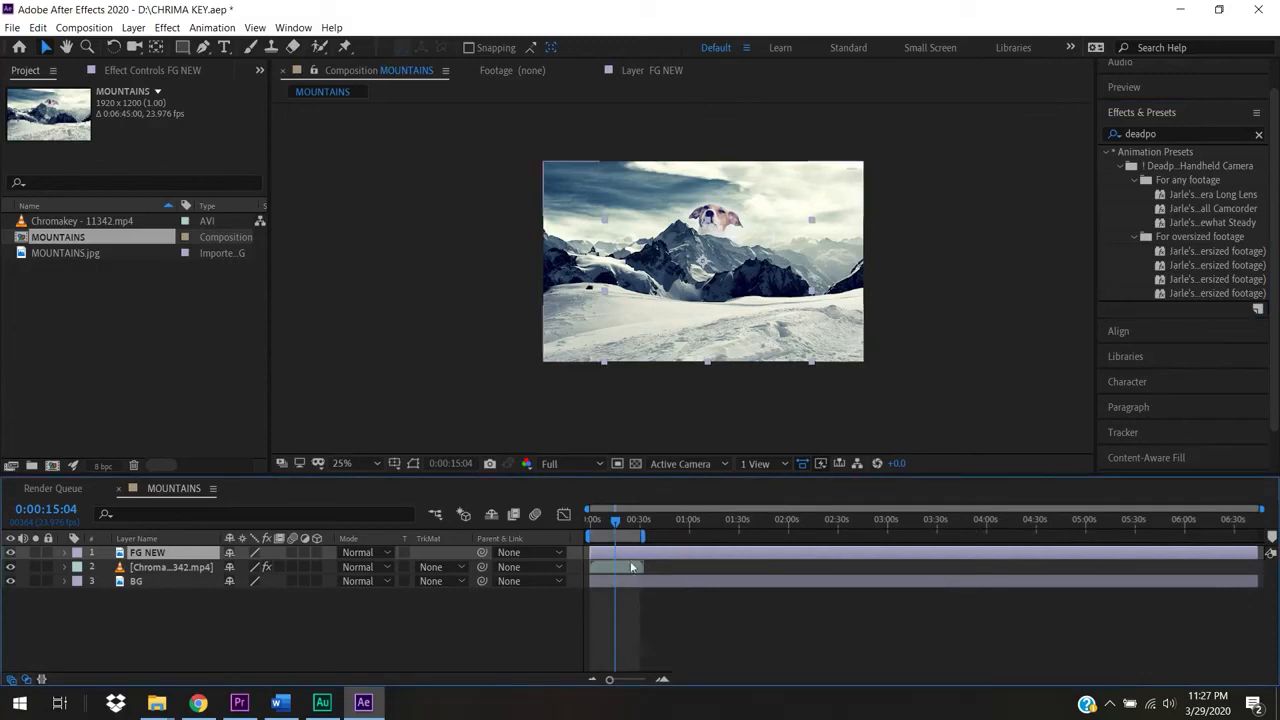
mouse_move(615, 527)
left_mouse_down()
mouse_move(641, 528)
mouse_move(612, 532)
left_mouse_up()
key("space")
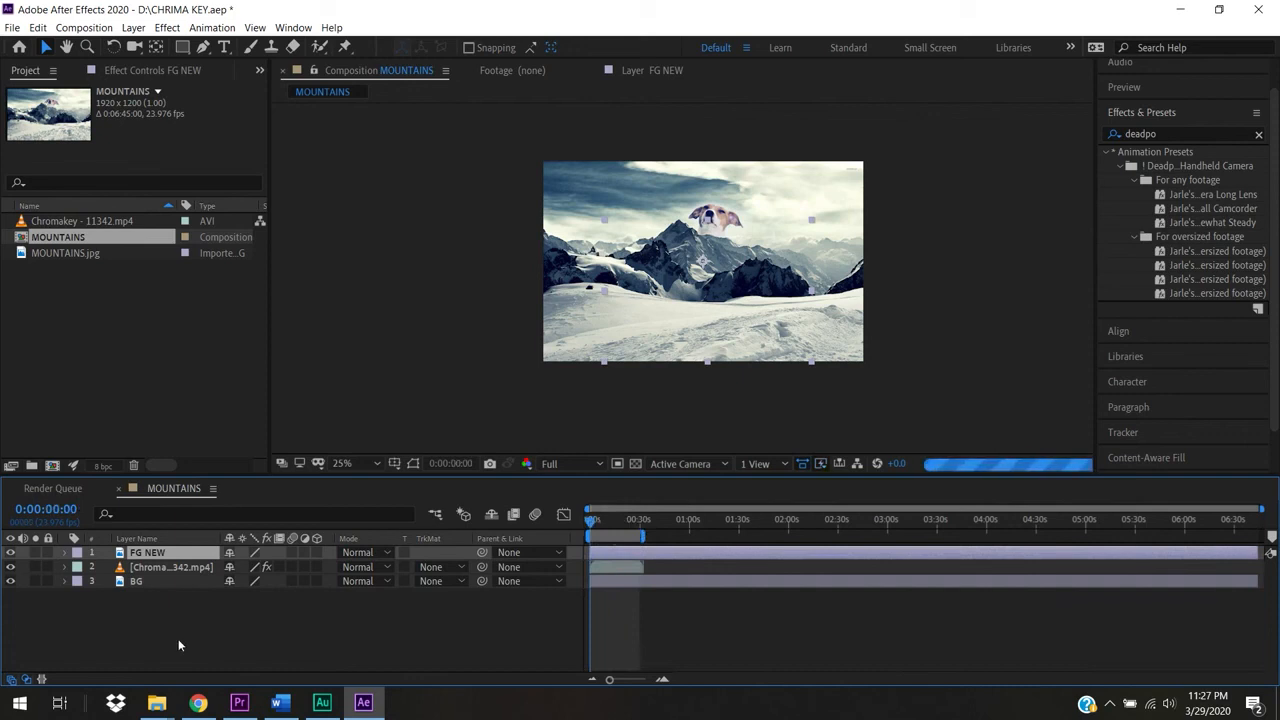
Pre-compose the FG NEW, Chromakey and BG layers into a new composition named CHROMAKEY, moving all attributes into it.
left_click_drag(176, 636, 133, 553)
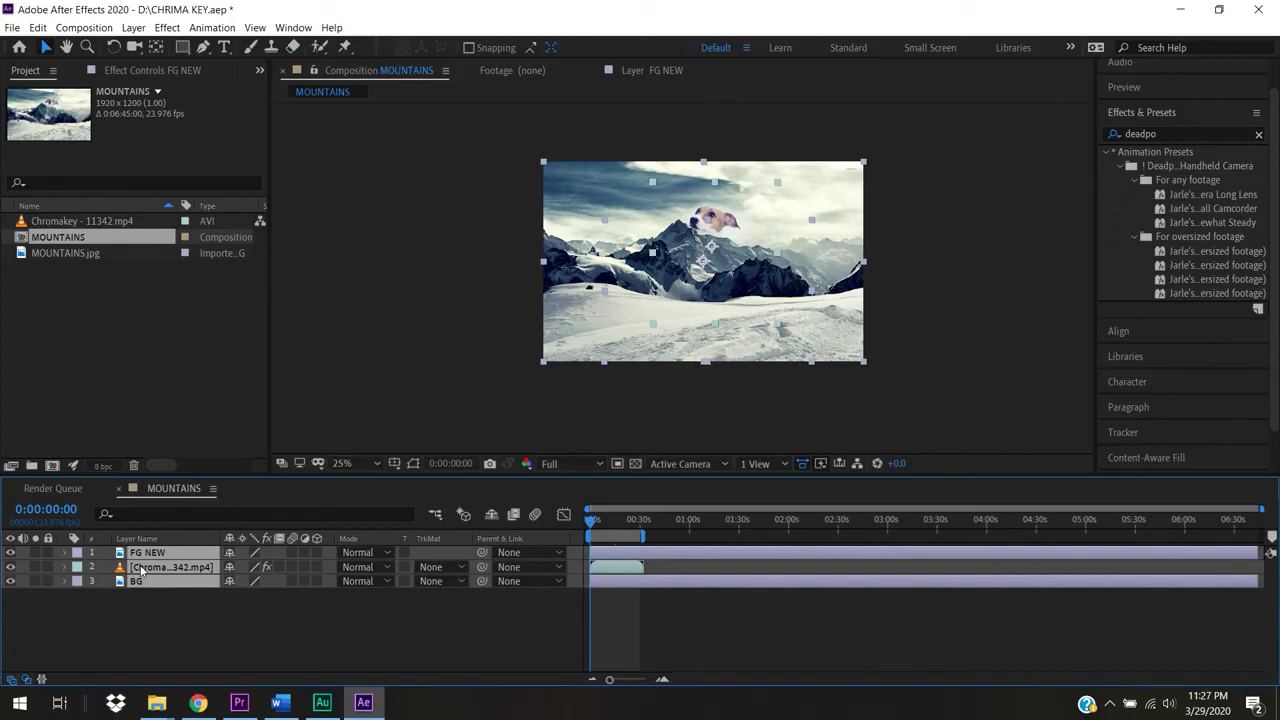
right_click(142, 570)
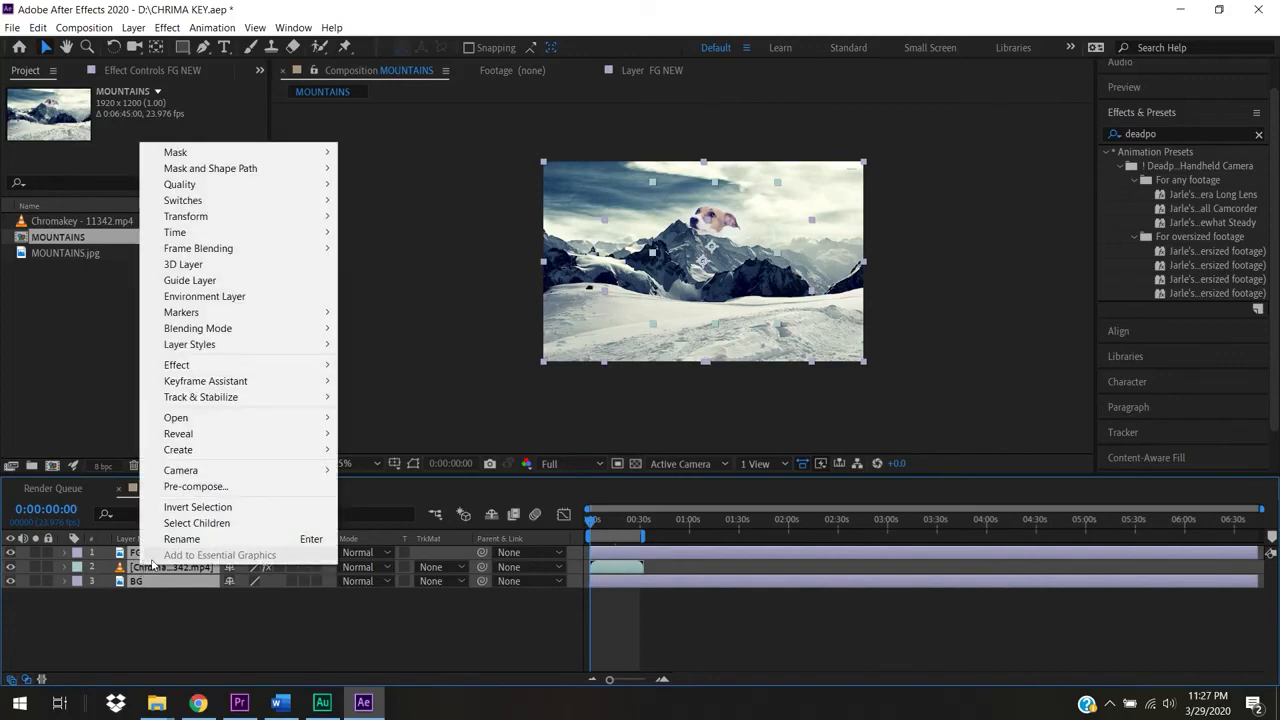
left_click(239, 486)
type("CHROMAKEY")
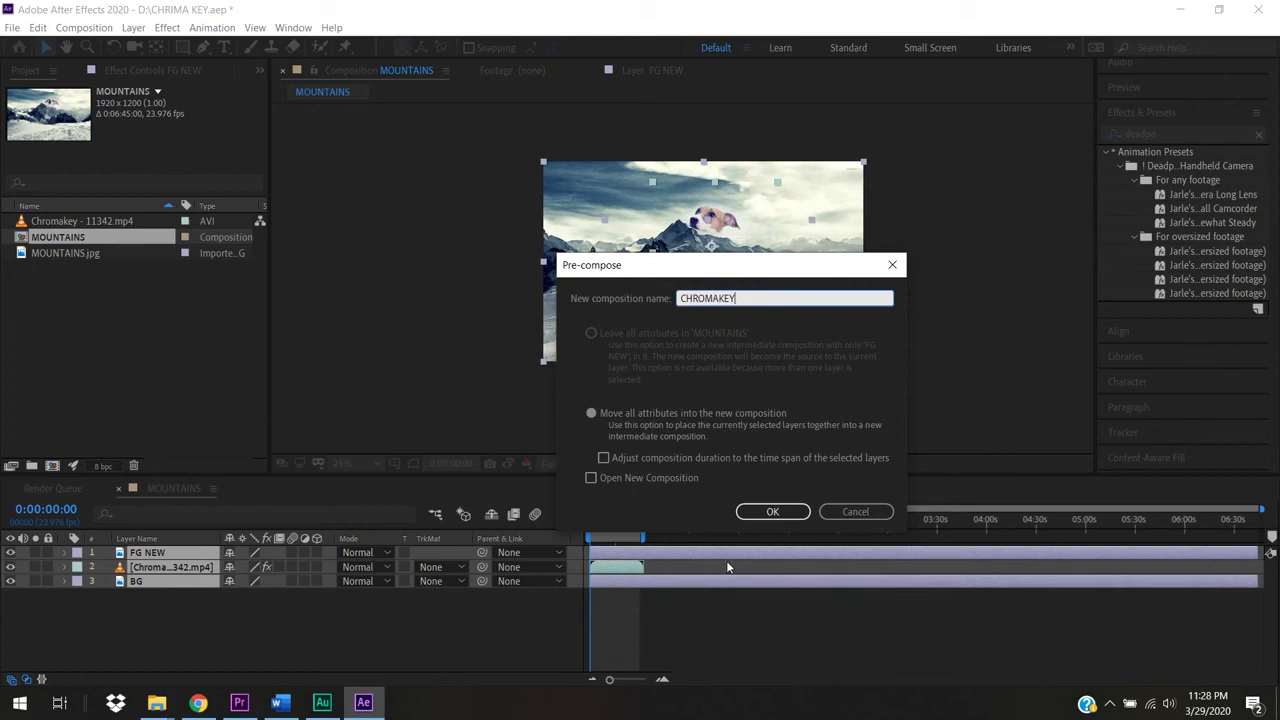
left_click(768, 511)
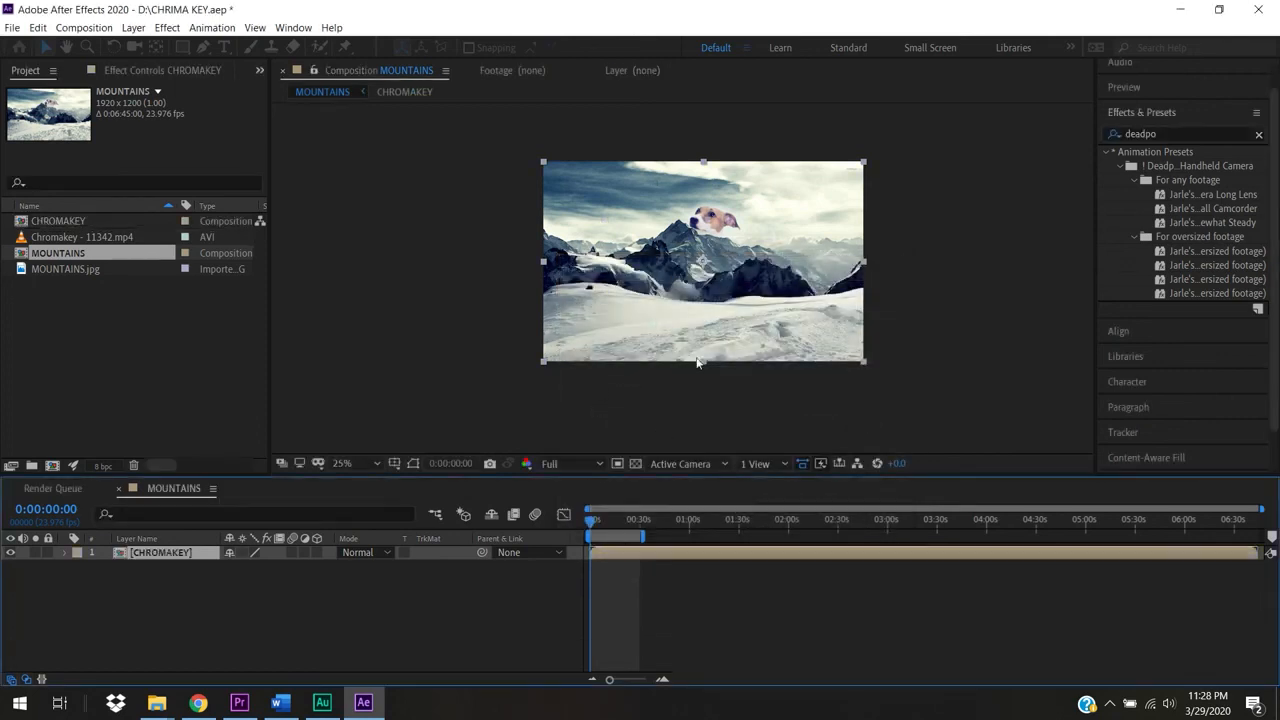
left_click(220, 611)
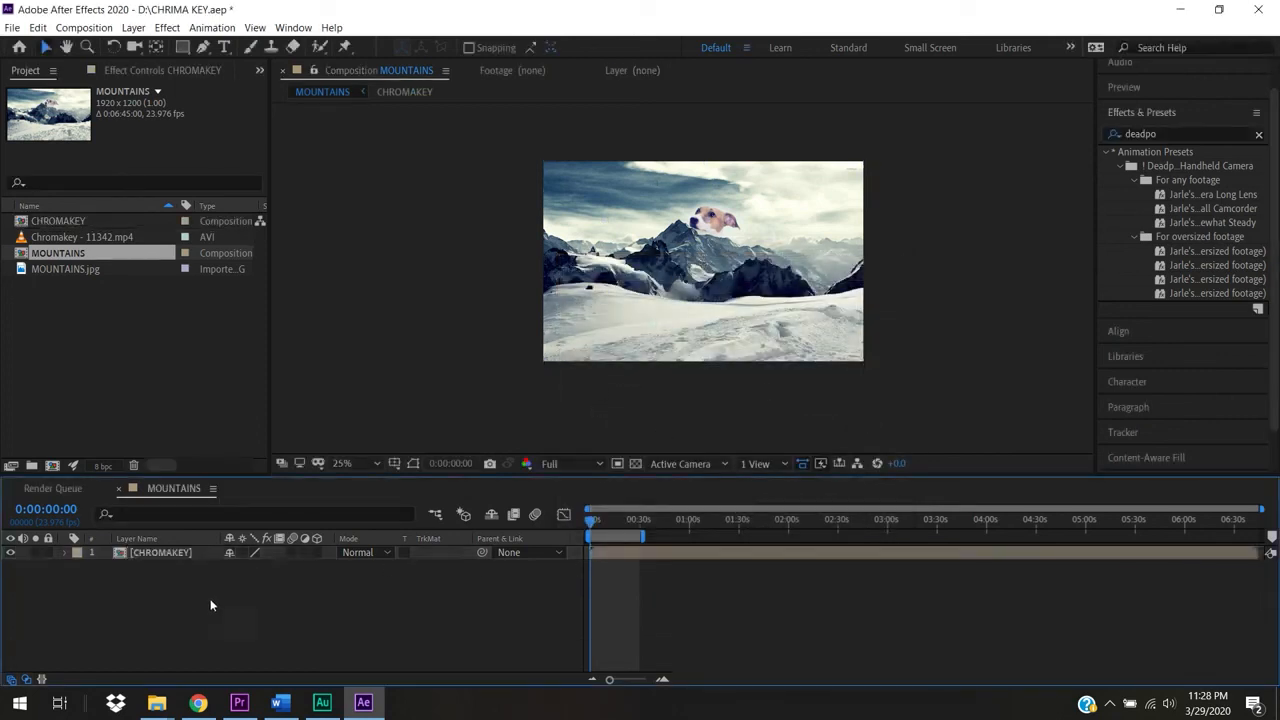
Apply the first Jarle's preset for oversized footage to the CHROMAKEY layer and shift the layer down to cover the frame's lower edge.
left_click(159, 553)
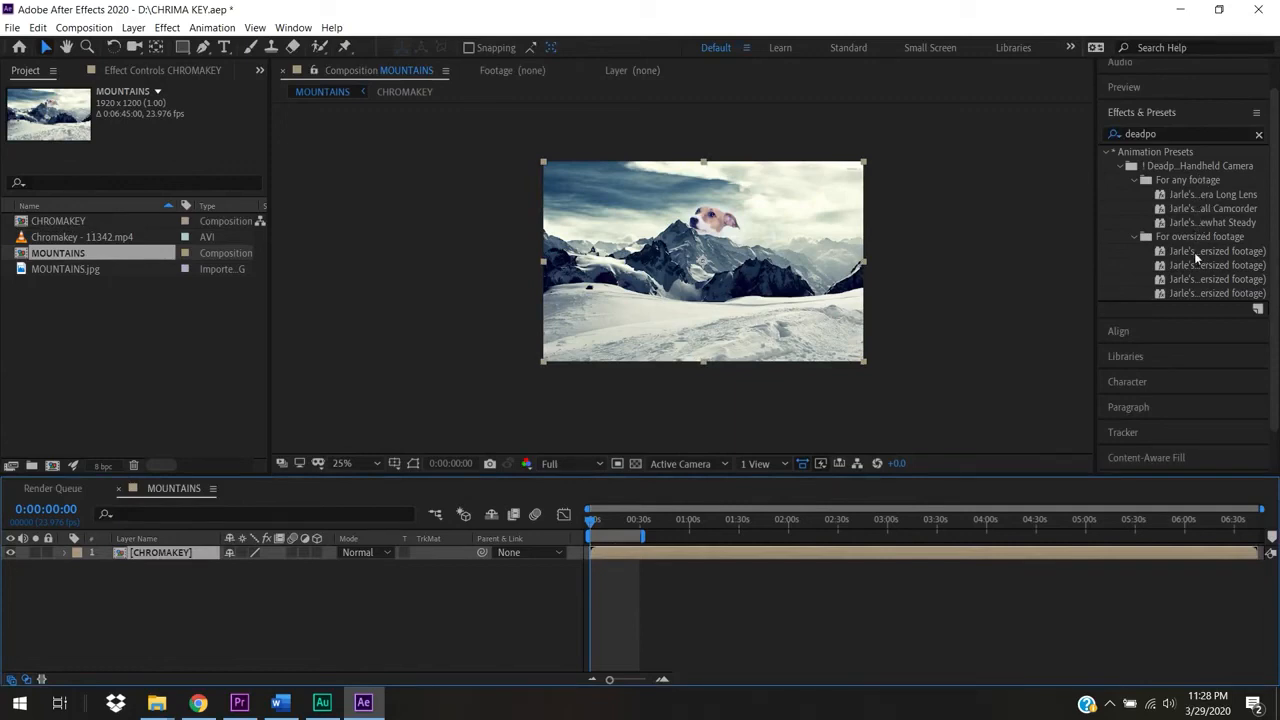
left_click_drag(1194, 252, 182, 555)
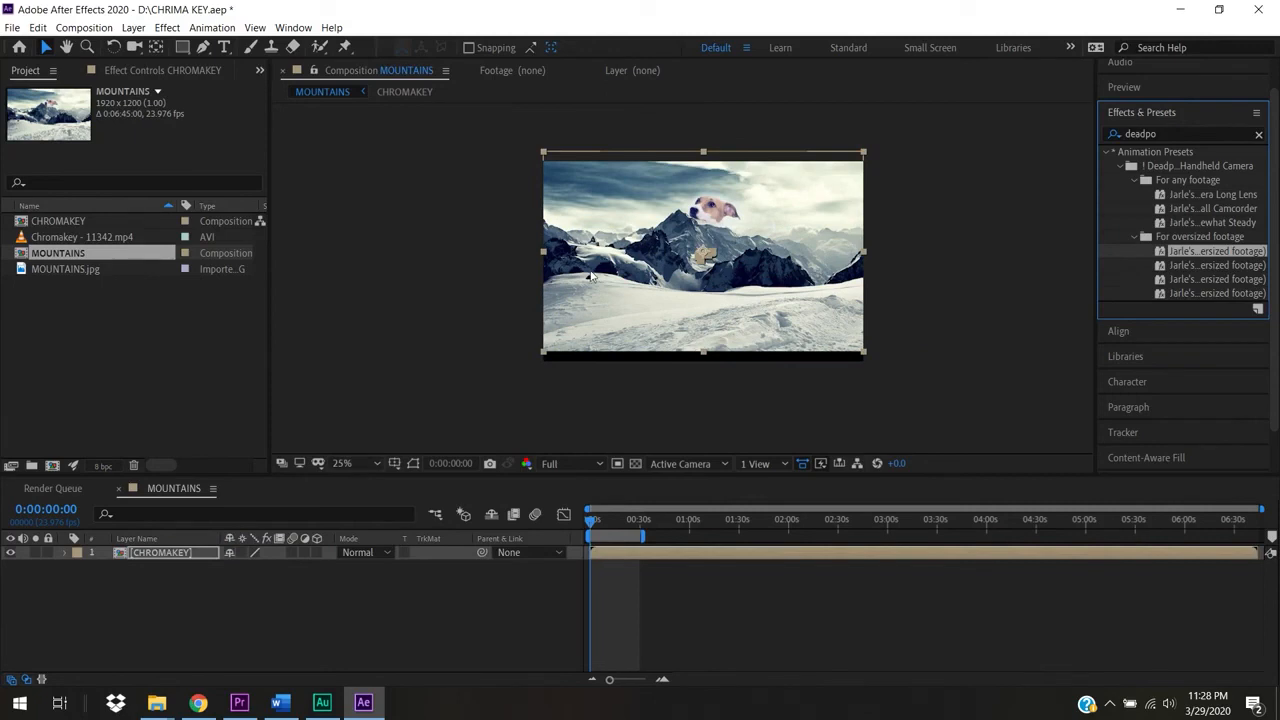
left_click_drag(592, 279, 591, 283)
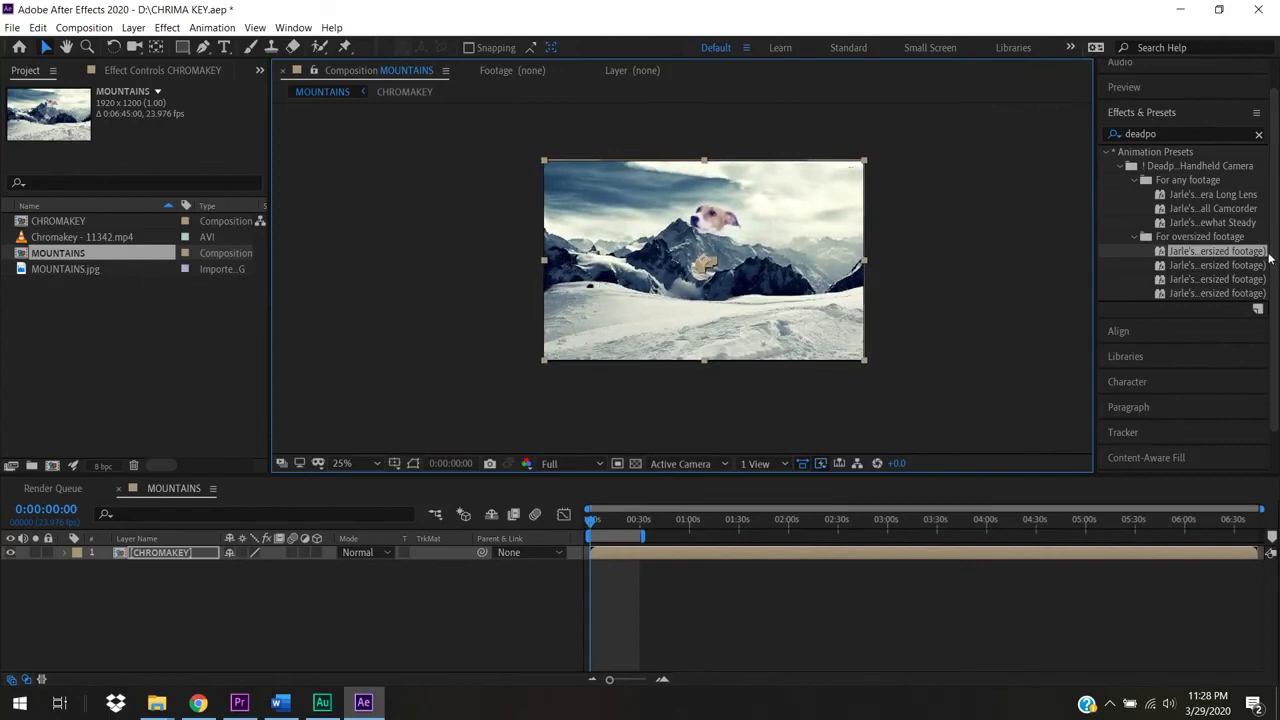
double_click(1192, 252)
Preview the handheld camera motion on the CHROMAKEY layer from about 7 seconds and park the playhead at about 10 seconds.
key("space")
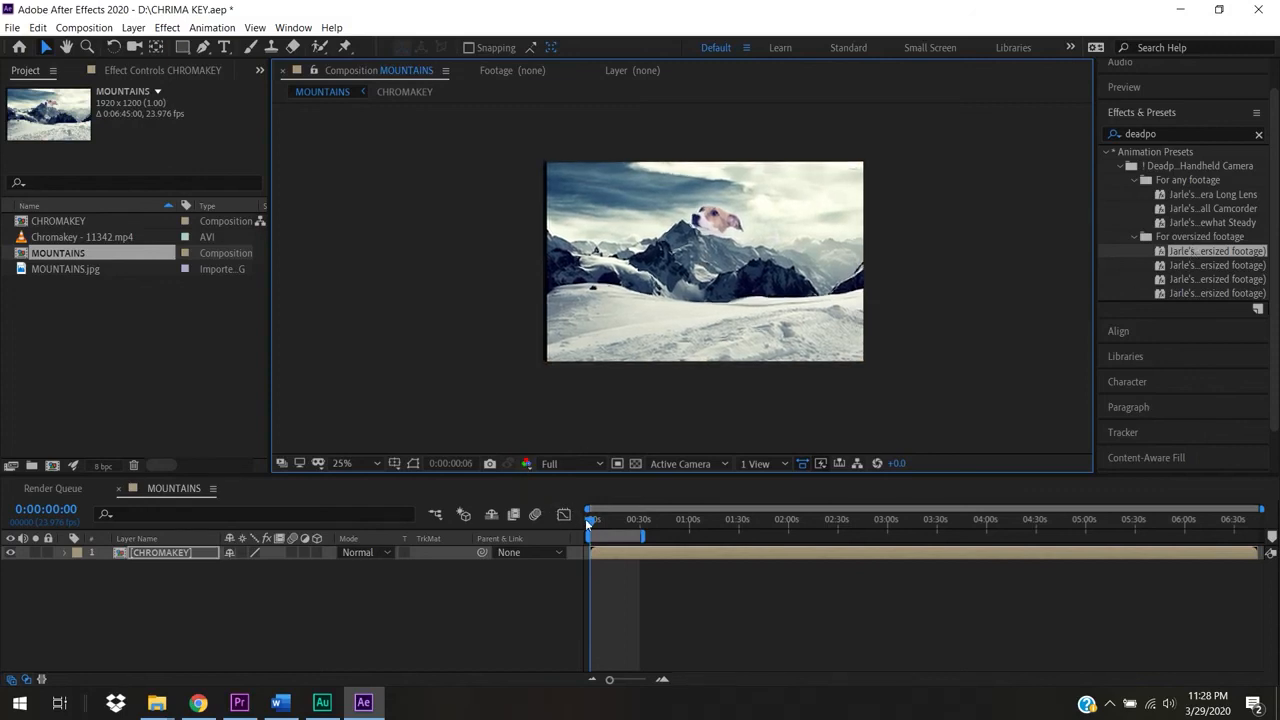
left_click_drag(594, 521, 609, 524)
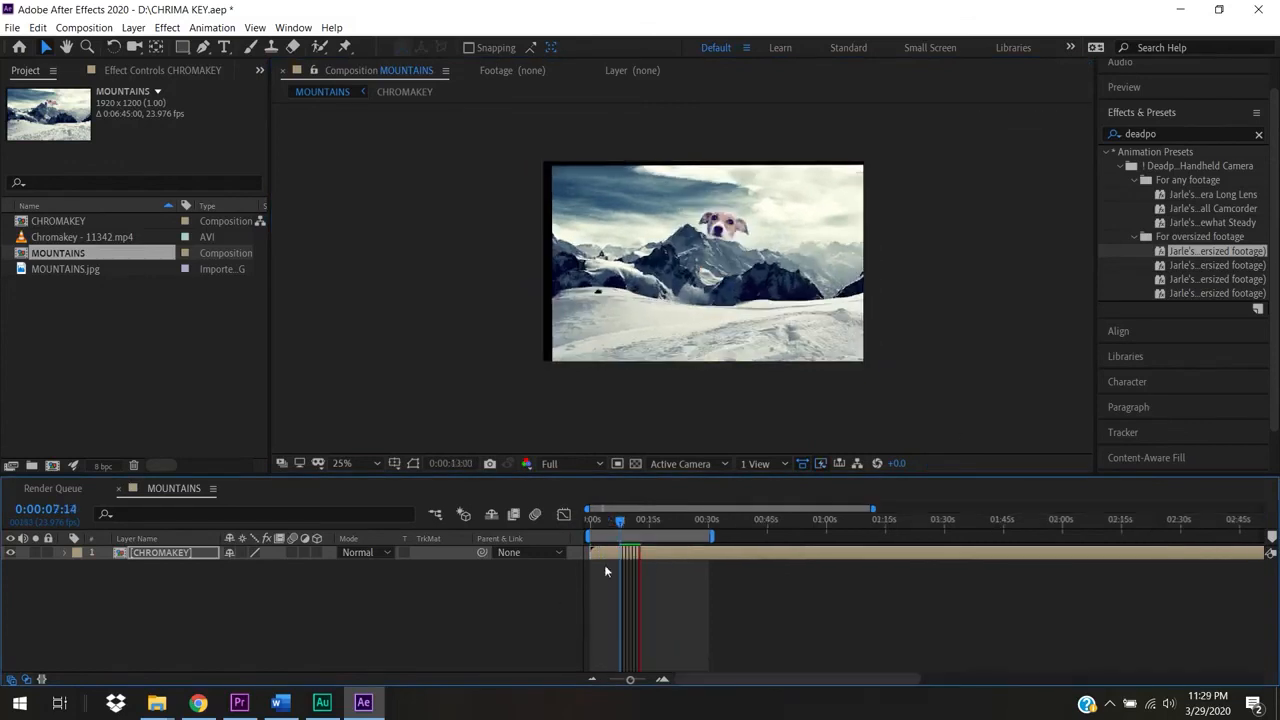
left_click(623, 520)
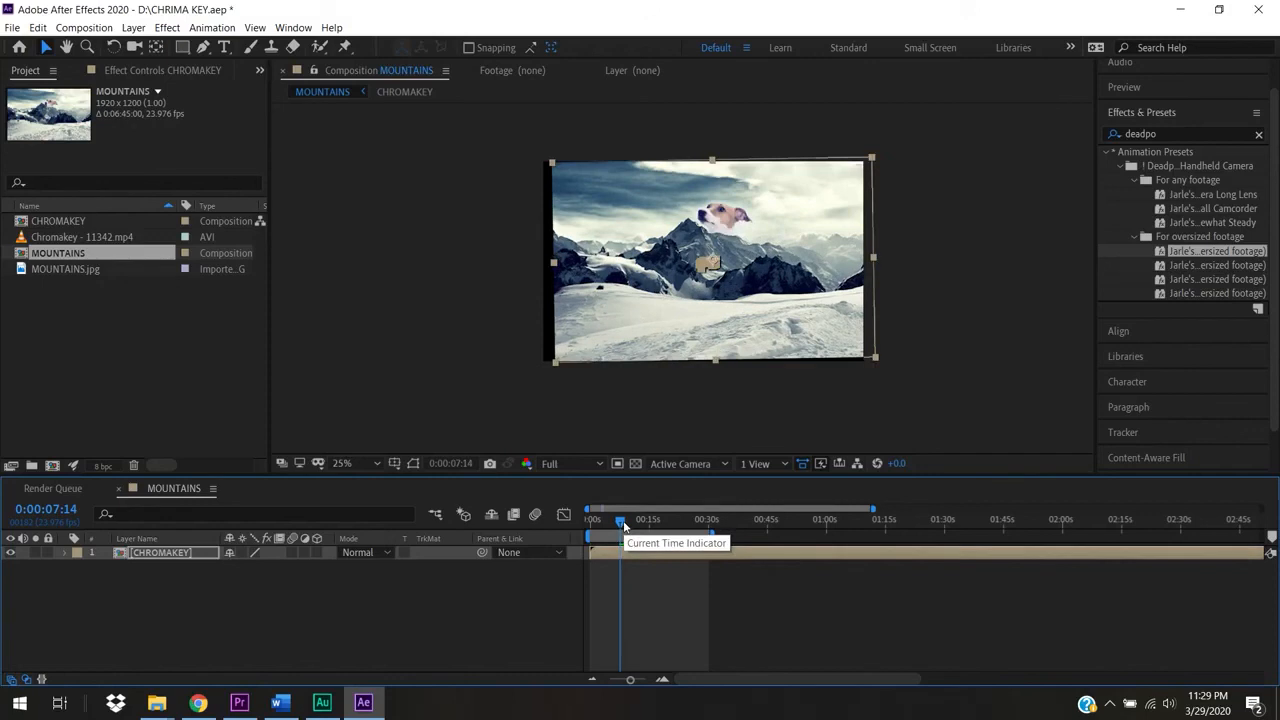
key("space")
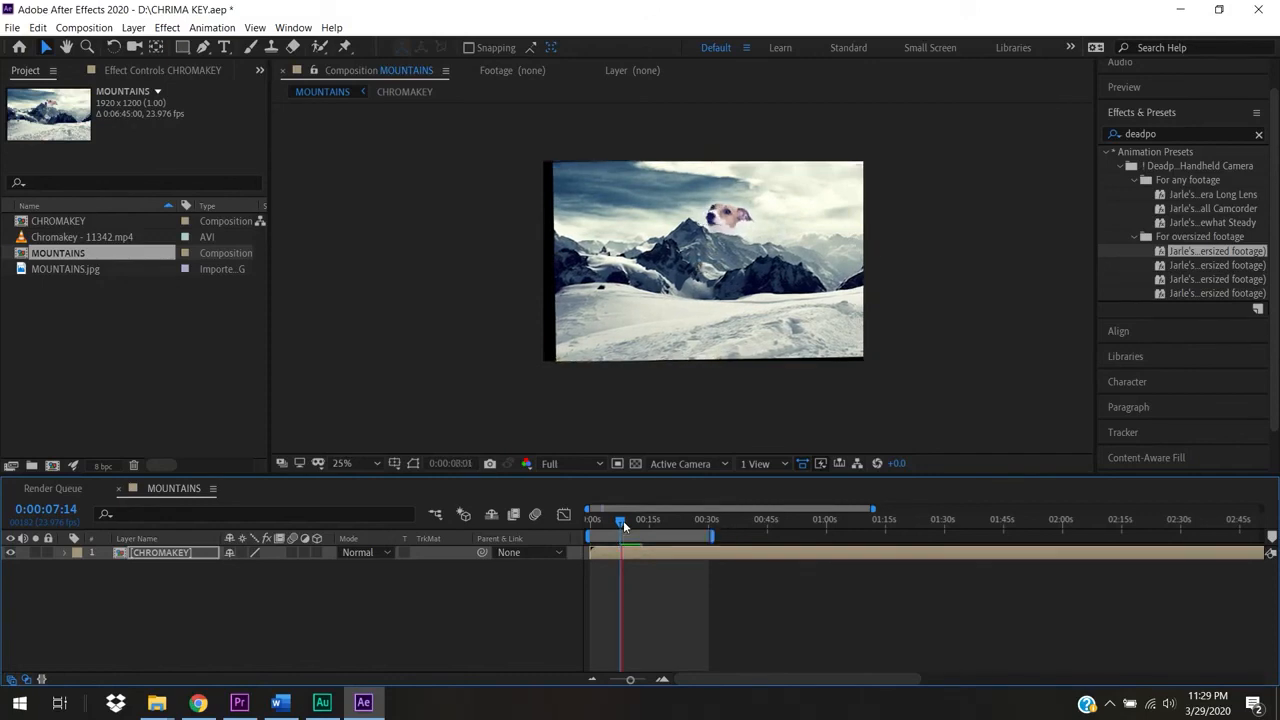
left_click(626, 519)
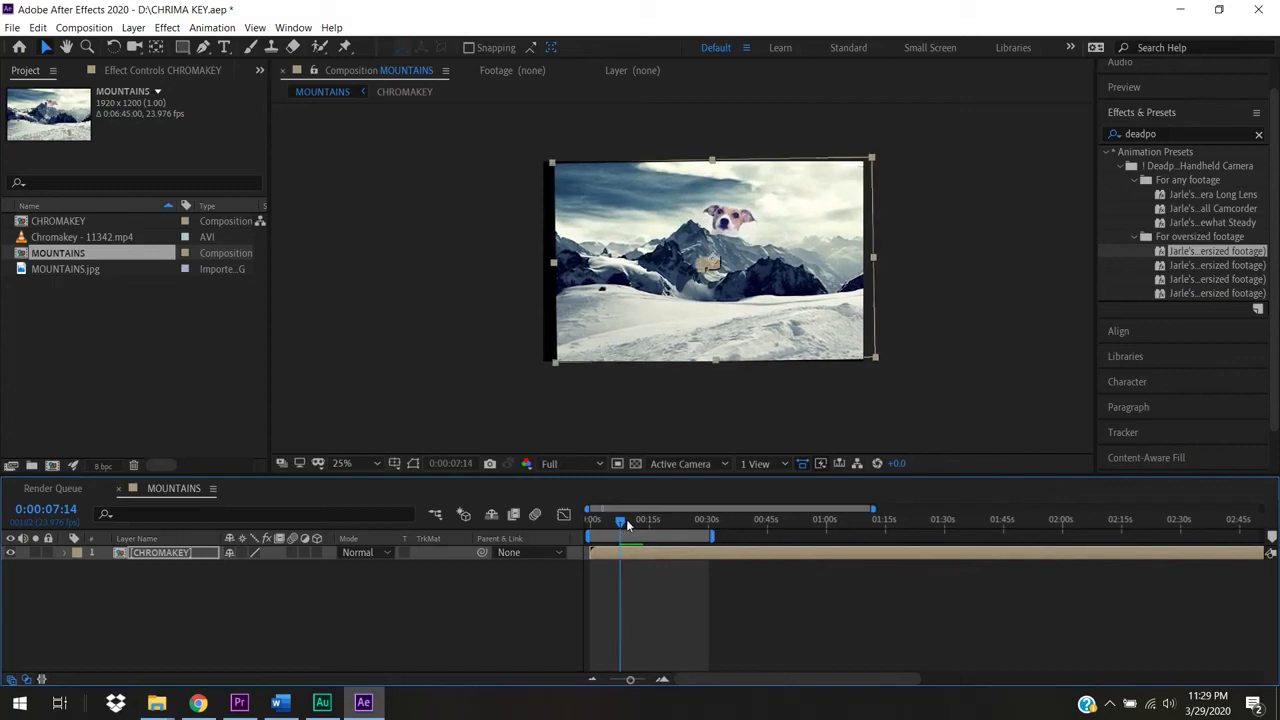
key("space")
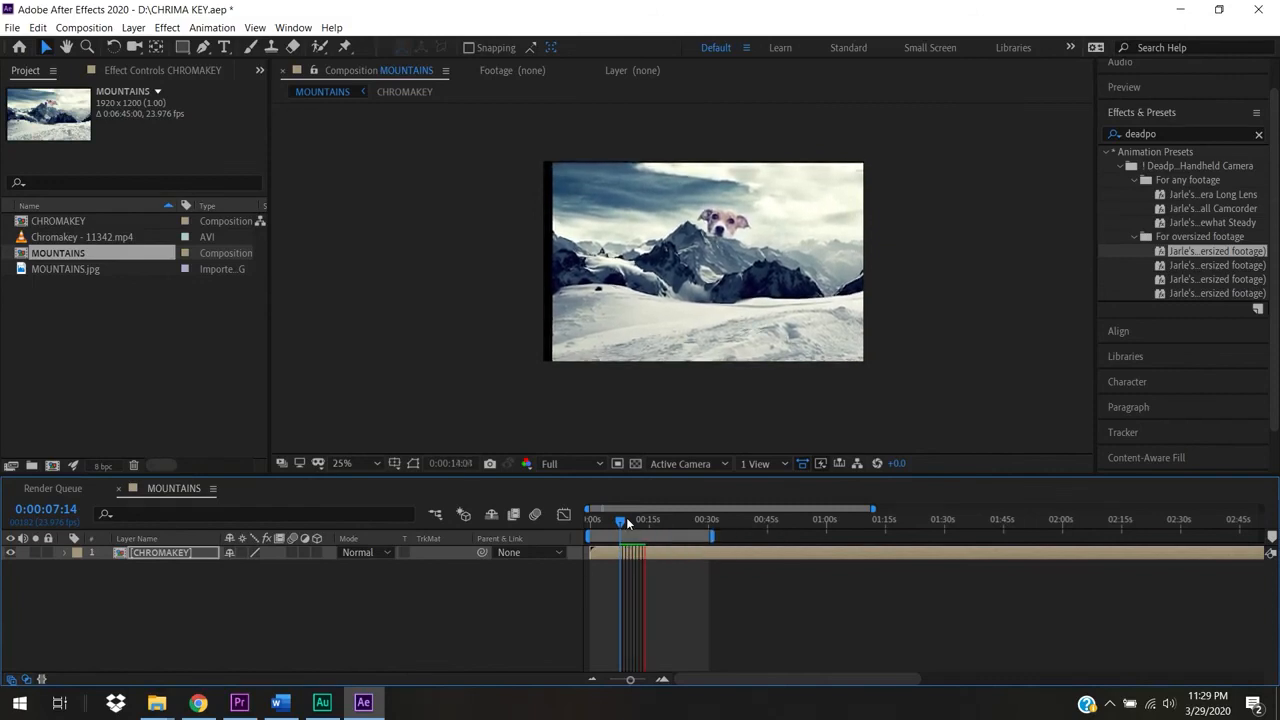
key("space")
left_click(630, 520)
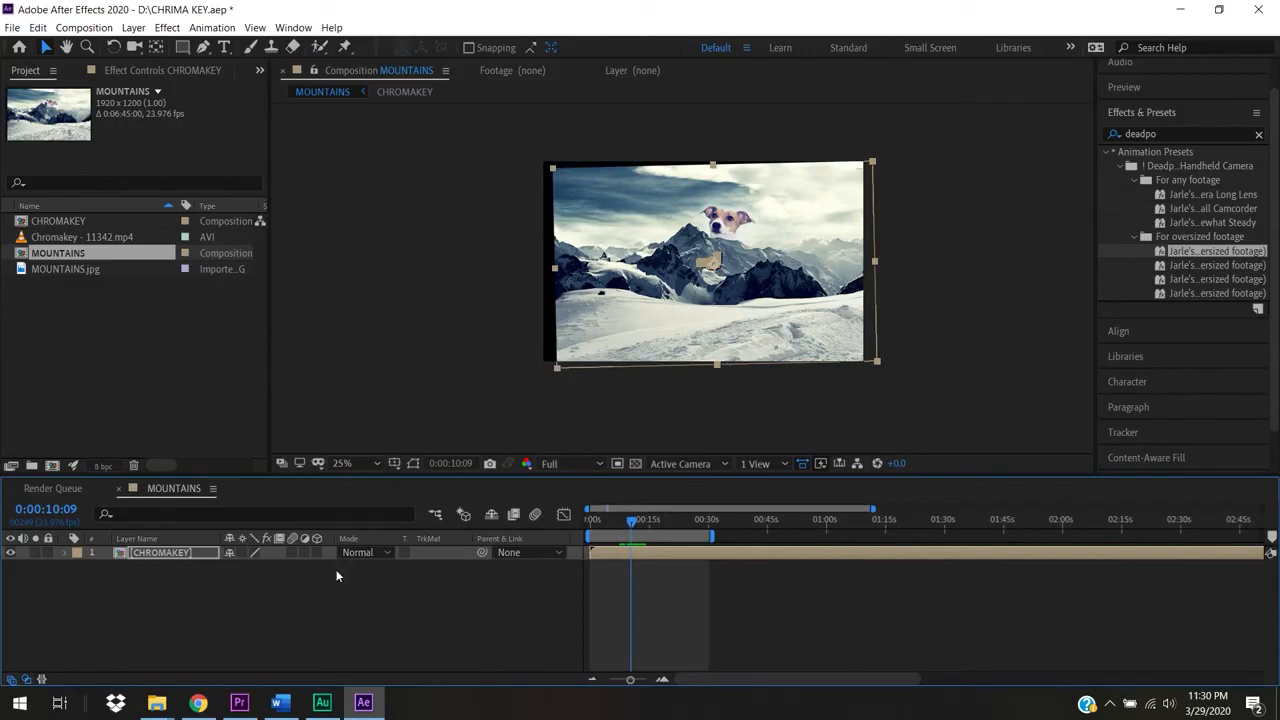
Scale the CHROMAKEY layer to 119% so it covers the frame, and end the work area at about 19 seconds.
key("s")
left_click_drag(246, 572, 341, 558)
left_click_drag(631, 520, 693, 553)
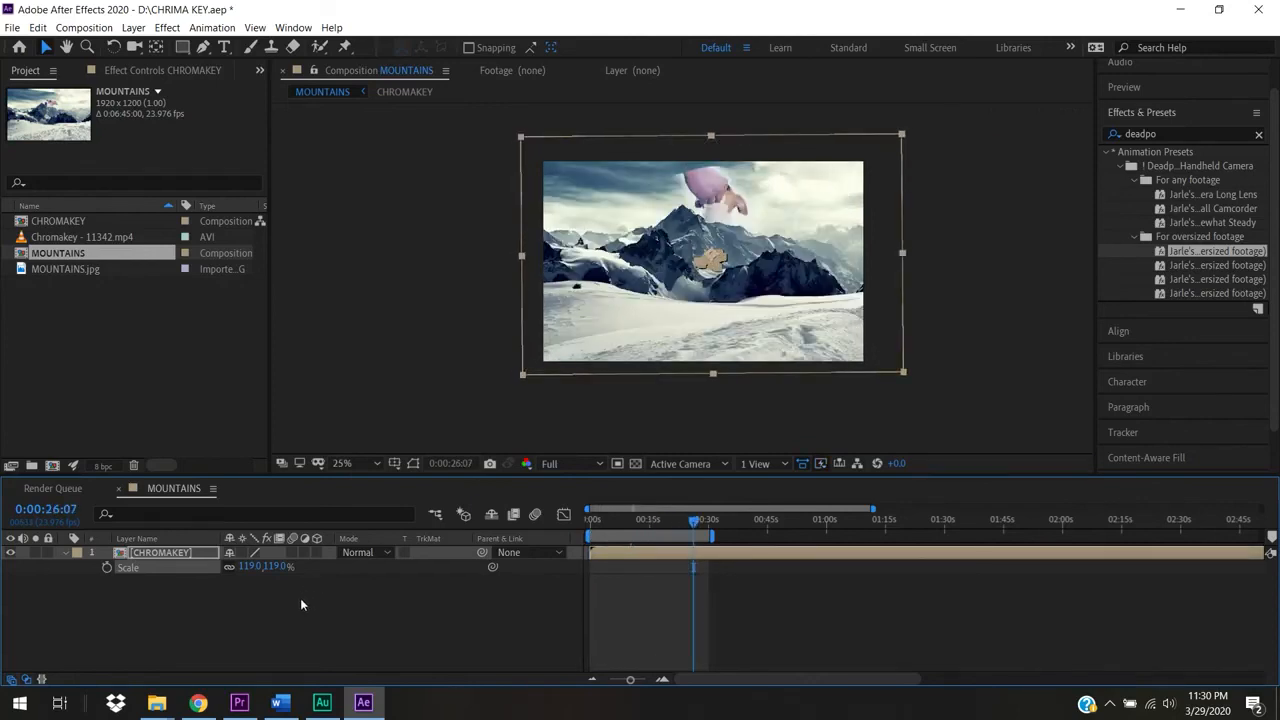
left_click(675, 519)
left_click_drag(675, 522, 568, 523)
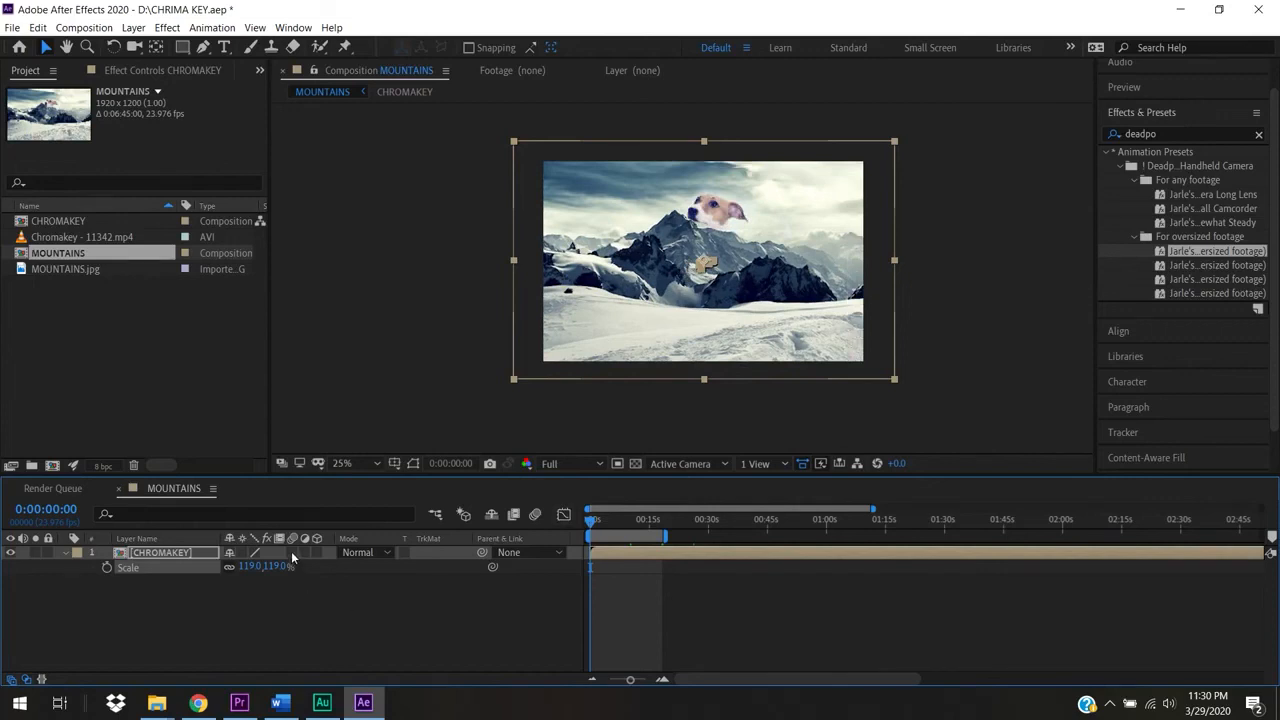
Enable motion blur for the CHROMAKEY layer and the composition, check it near 3 seconds, and return the playhead to the start.
left_click(535, 514)
left_click(604, 524)
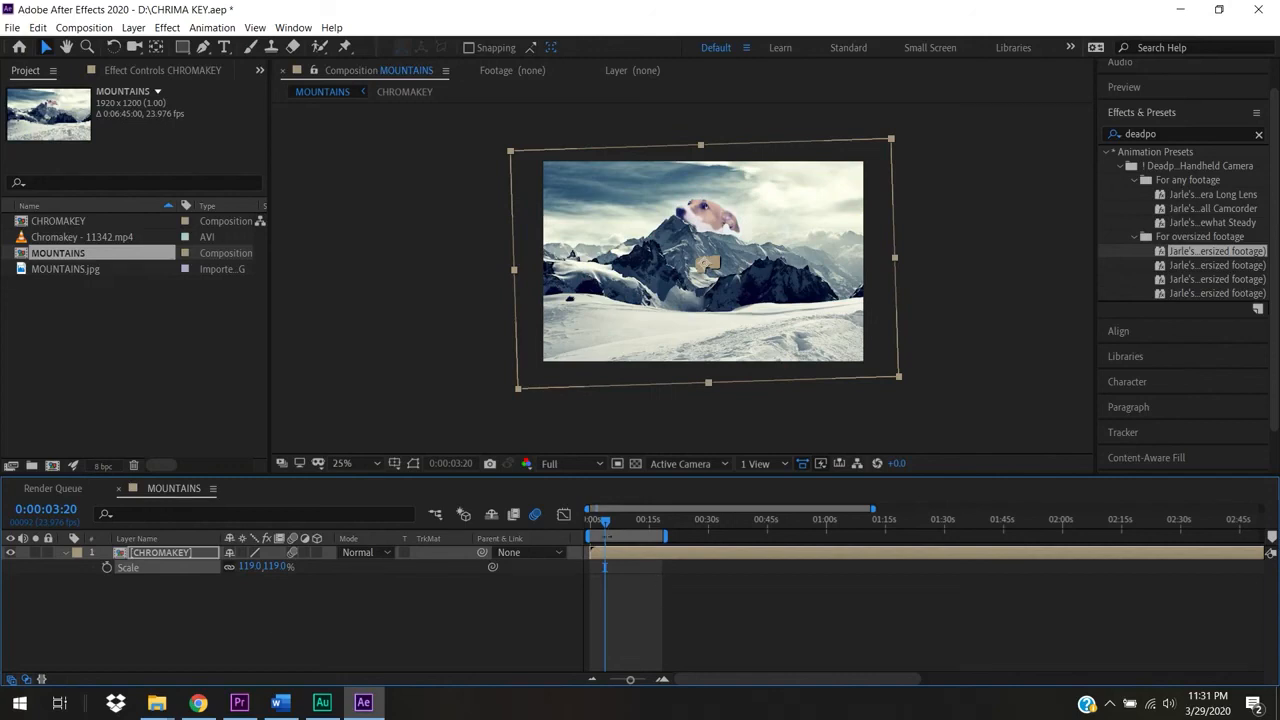
left_click_drag(604, 522, 560, 528)
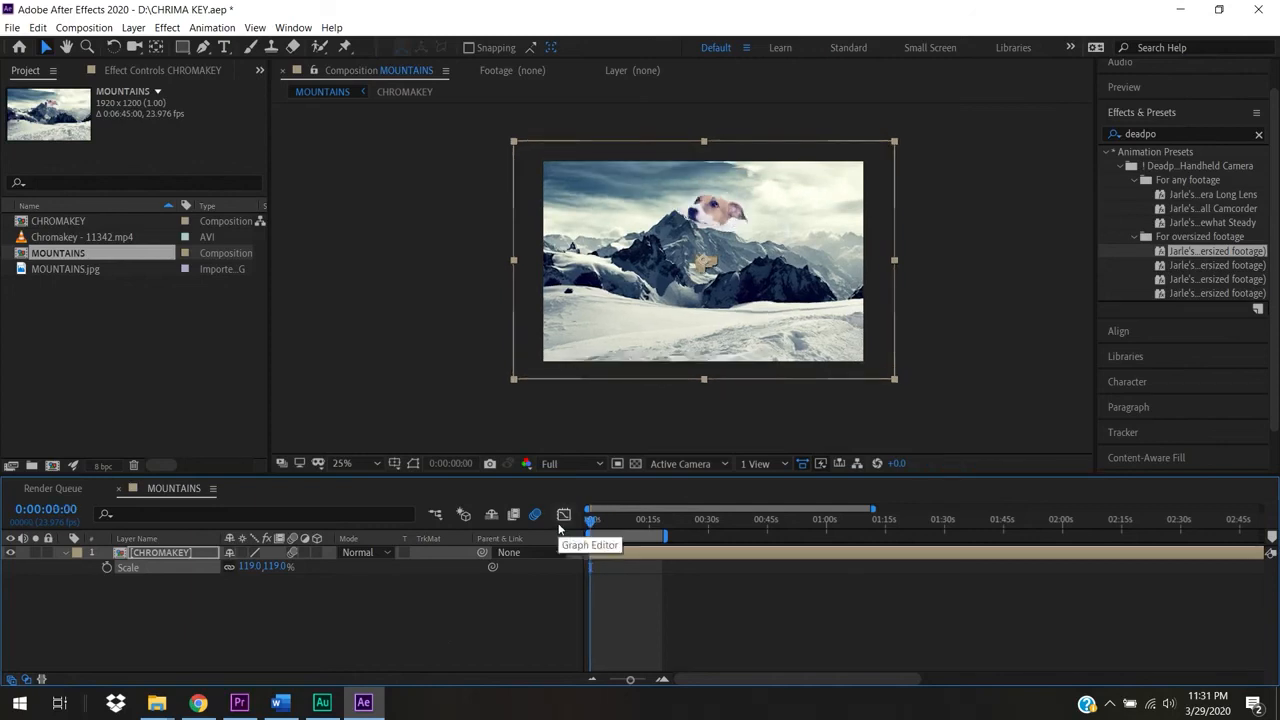
Copy all Position keyframes of the CHROMAKEY layer, paste them at 0:00:45:03 to extend the motion, and return the playhead to the start.
key("p")
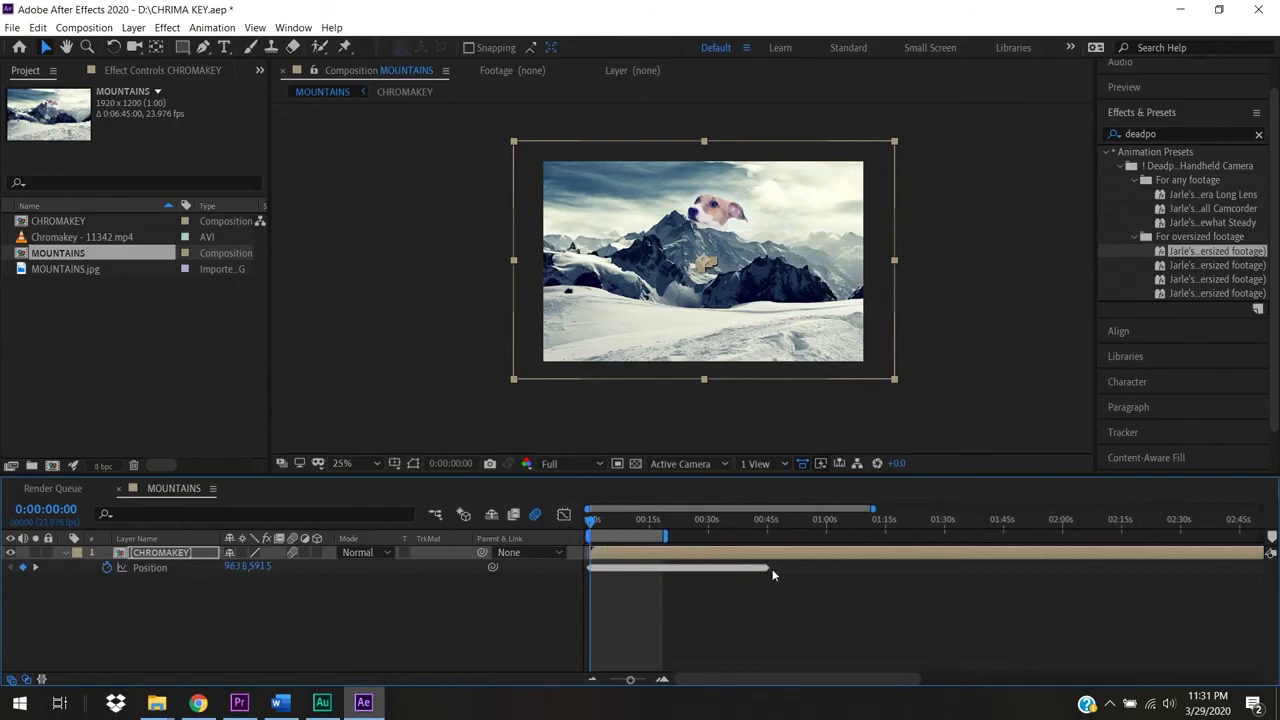
left_click_drag(772, 579, 586, 566)
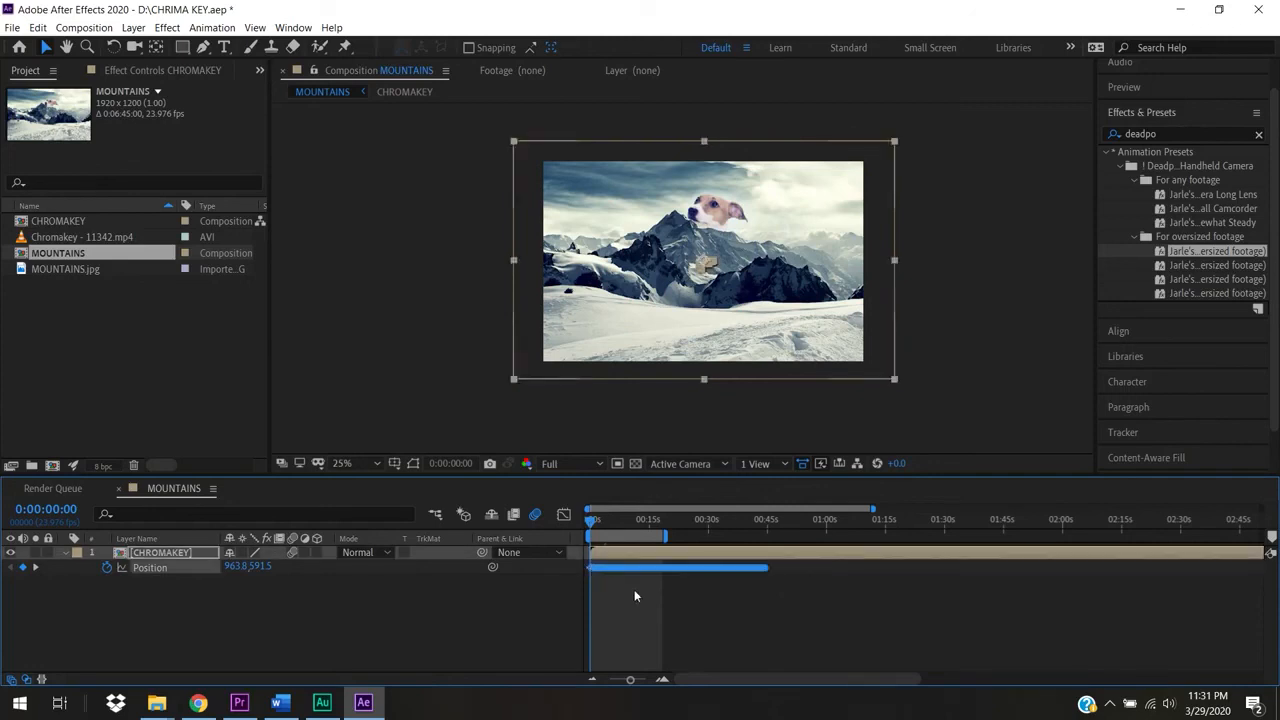
left_click(768, 521)
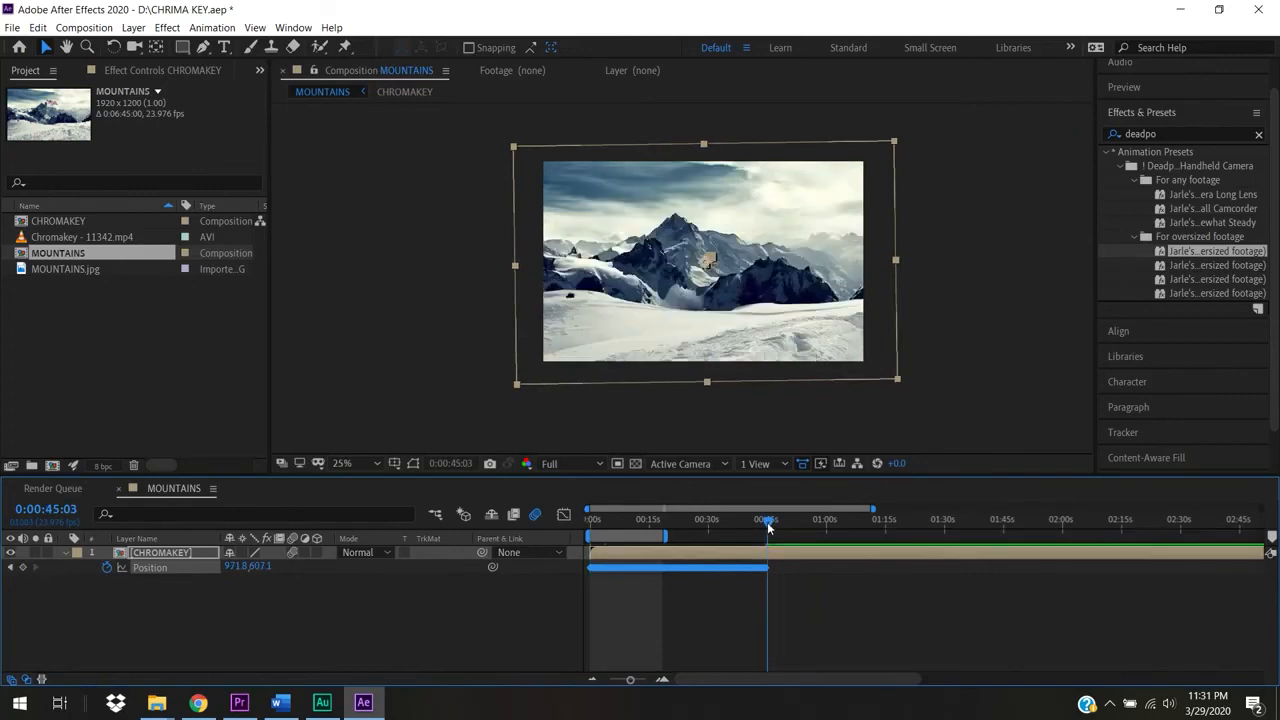
key("ctrl+v")
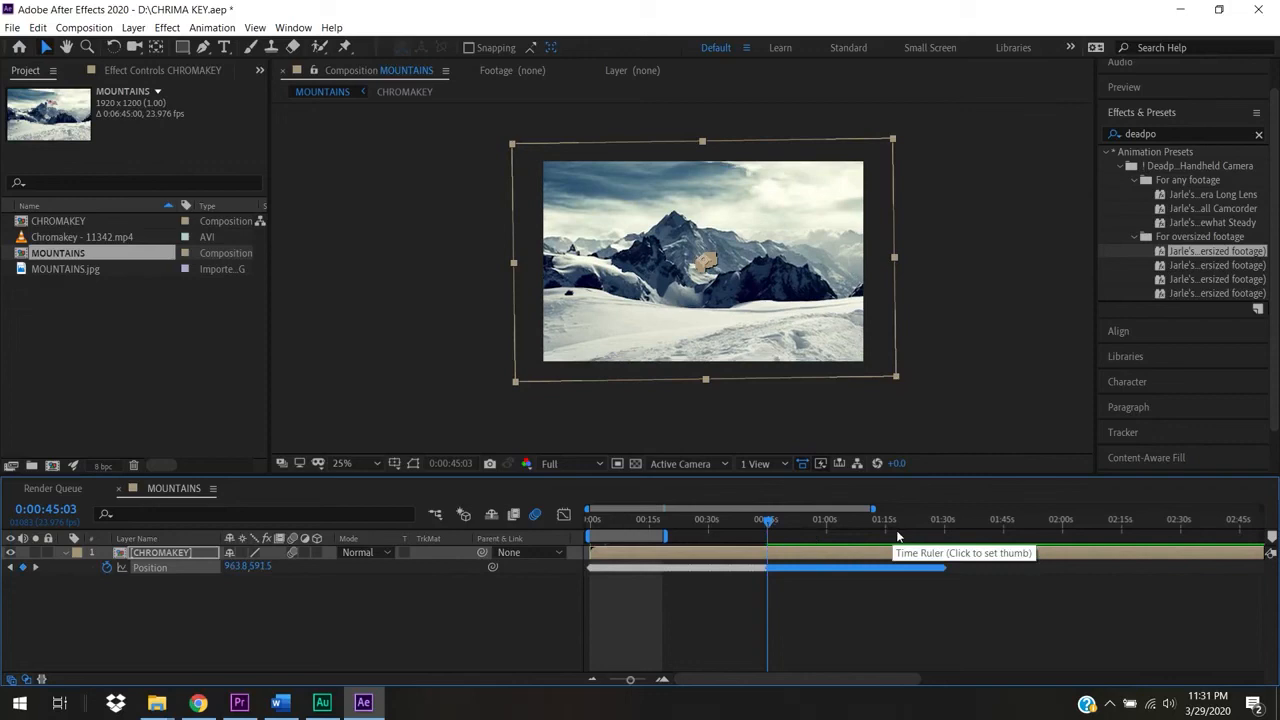
left_click_drag(748, 518, 545, 526)
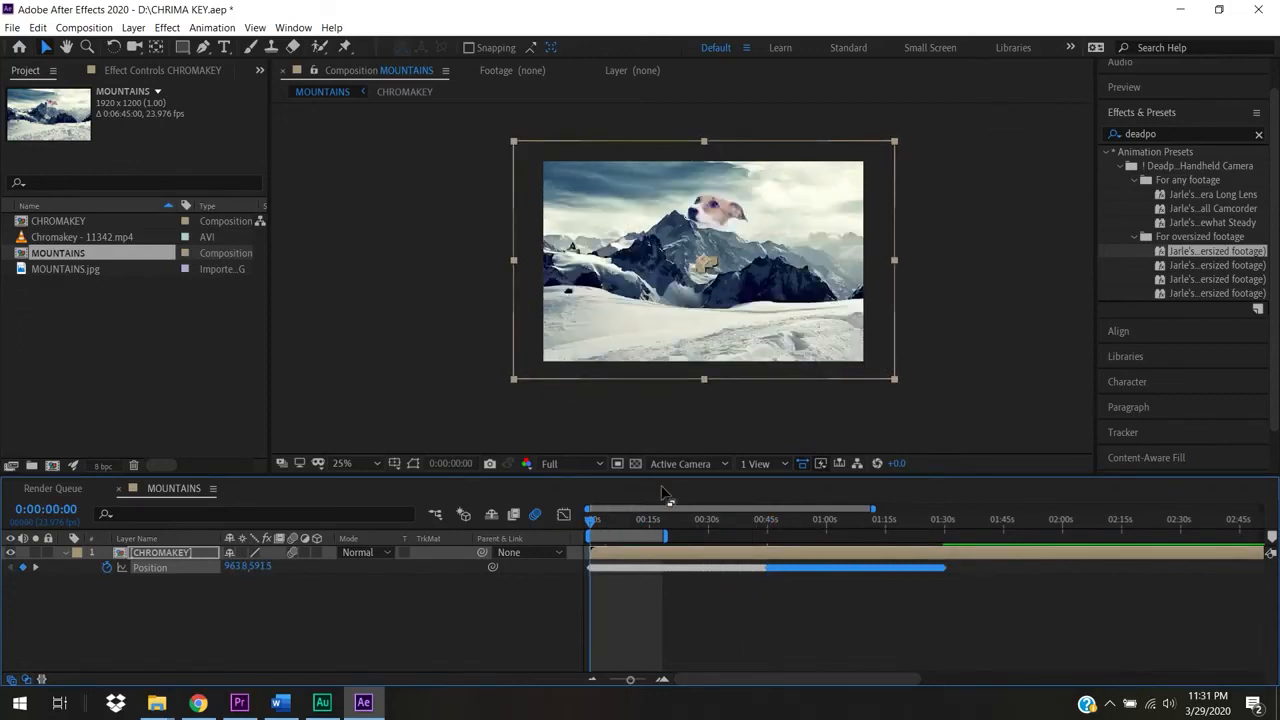
left_click(217, 647)
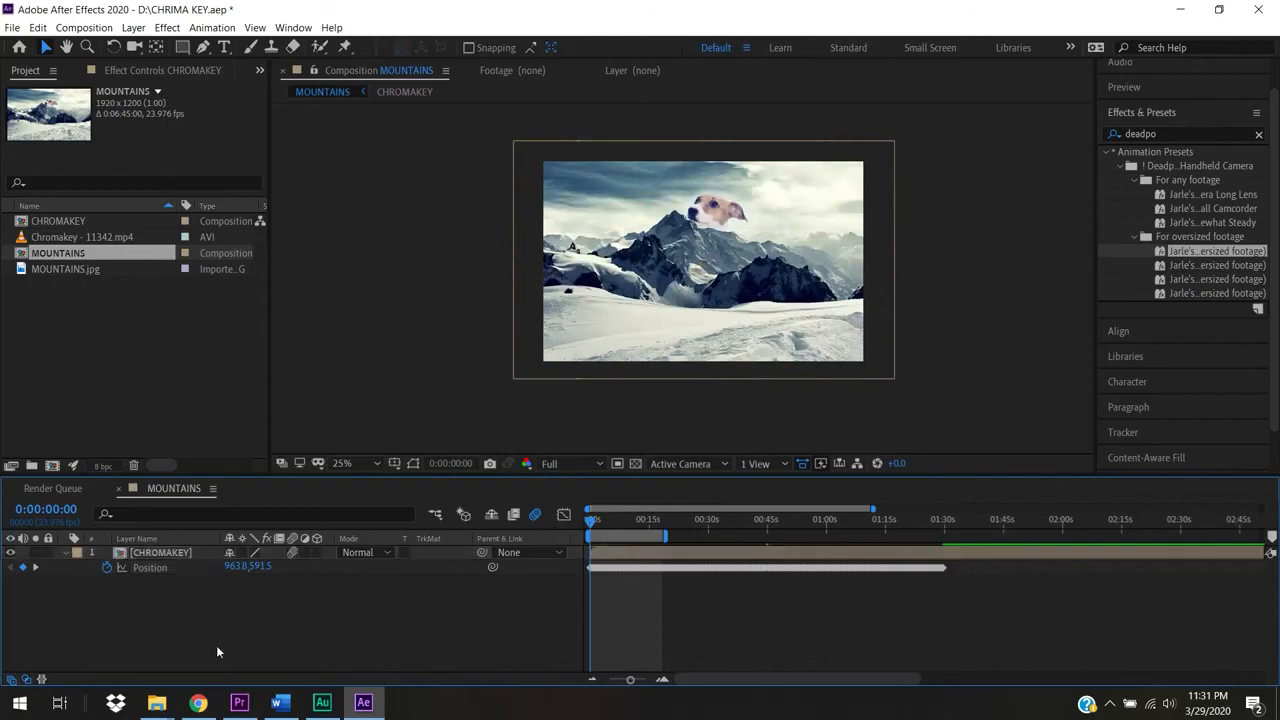
Reveal the CHROMAKEY layer's animated properties, duplicate all Rotation keyframes at 0:00:45:16, and move the playhead to about 8 seconds.
left_click(160, 552)
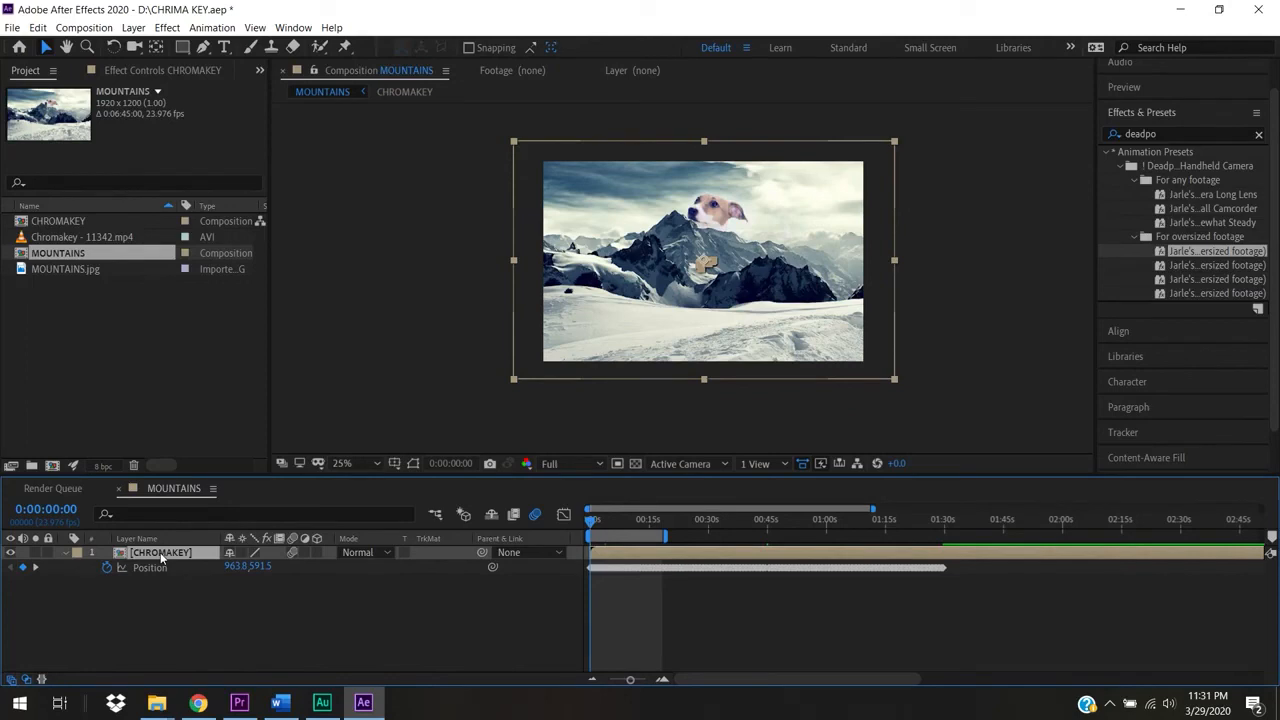
key("p")
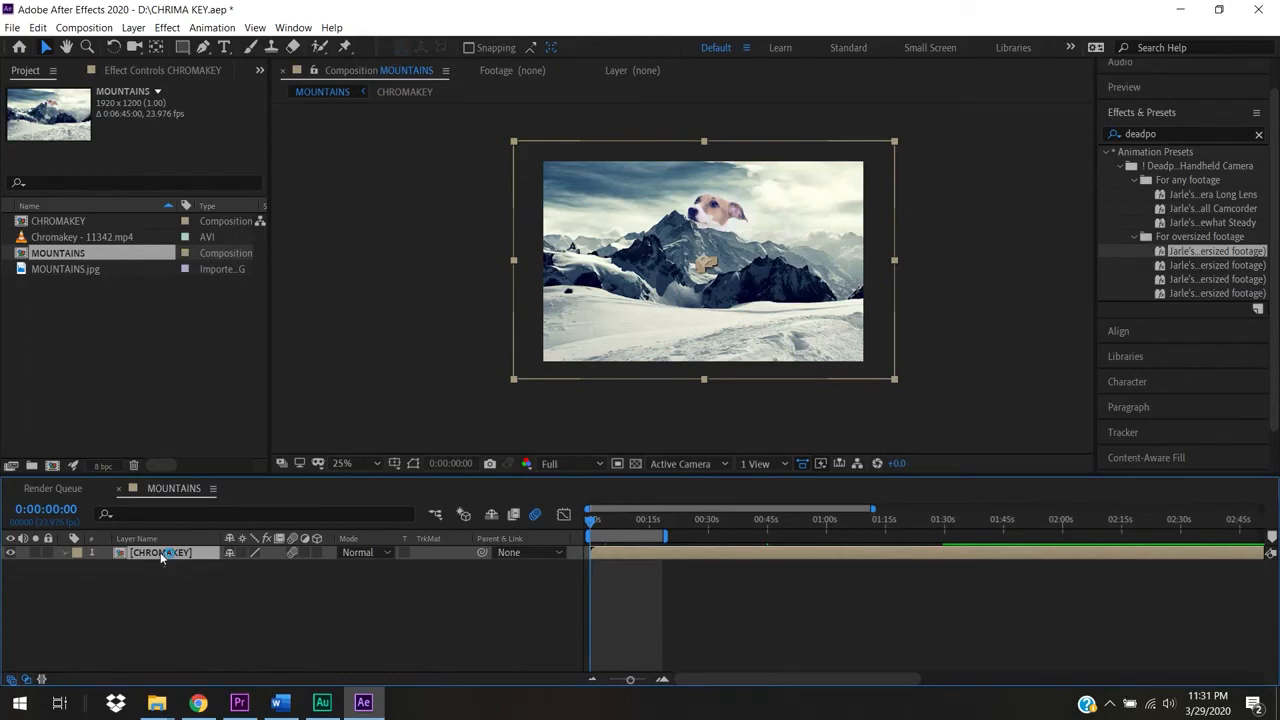
key("u")
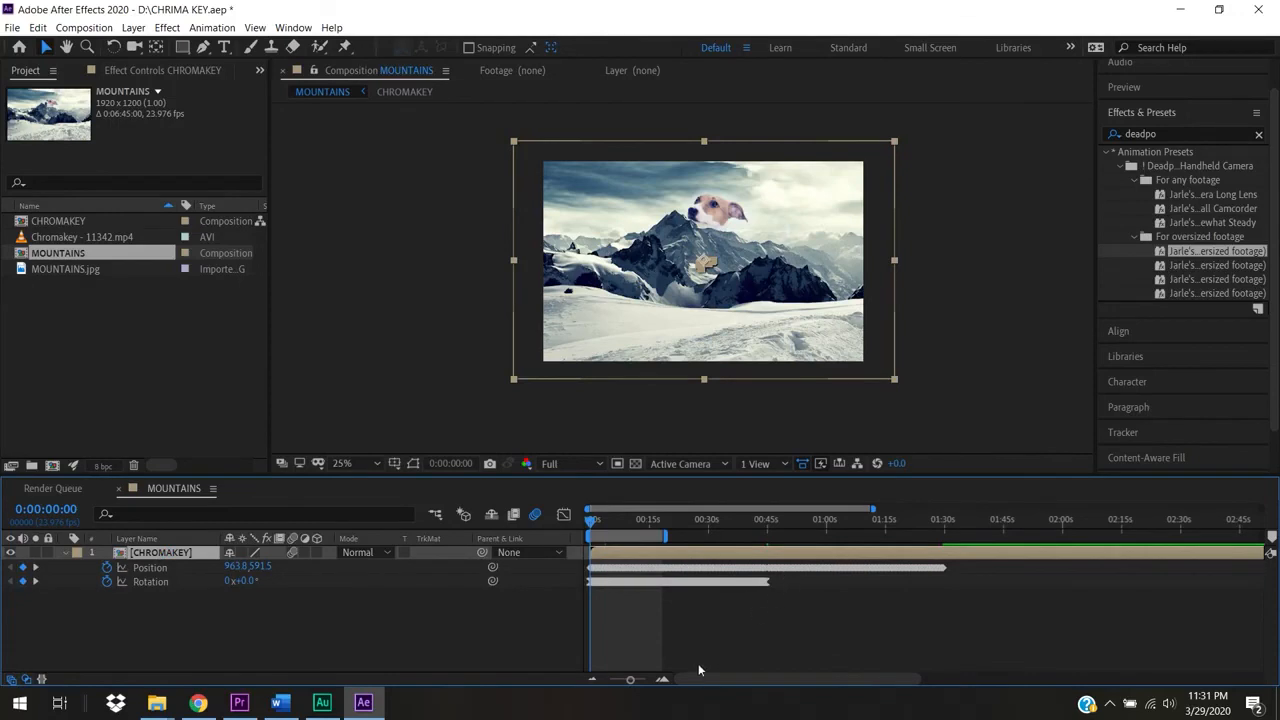
left_click(757, 532)
mouse_move(630, 681)
left_mouse_down()
mouse_move(614, 680)
mouse_move(668, 681)
mouse_move(628, 681)
left_mouse_up()
left_click_drag(776, 604, 570, 591)
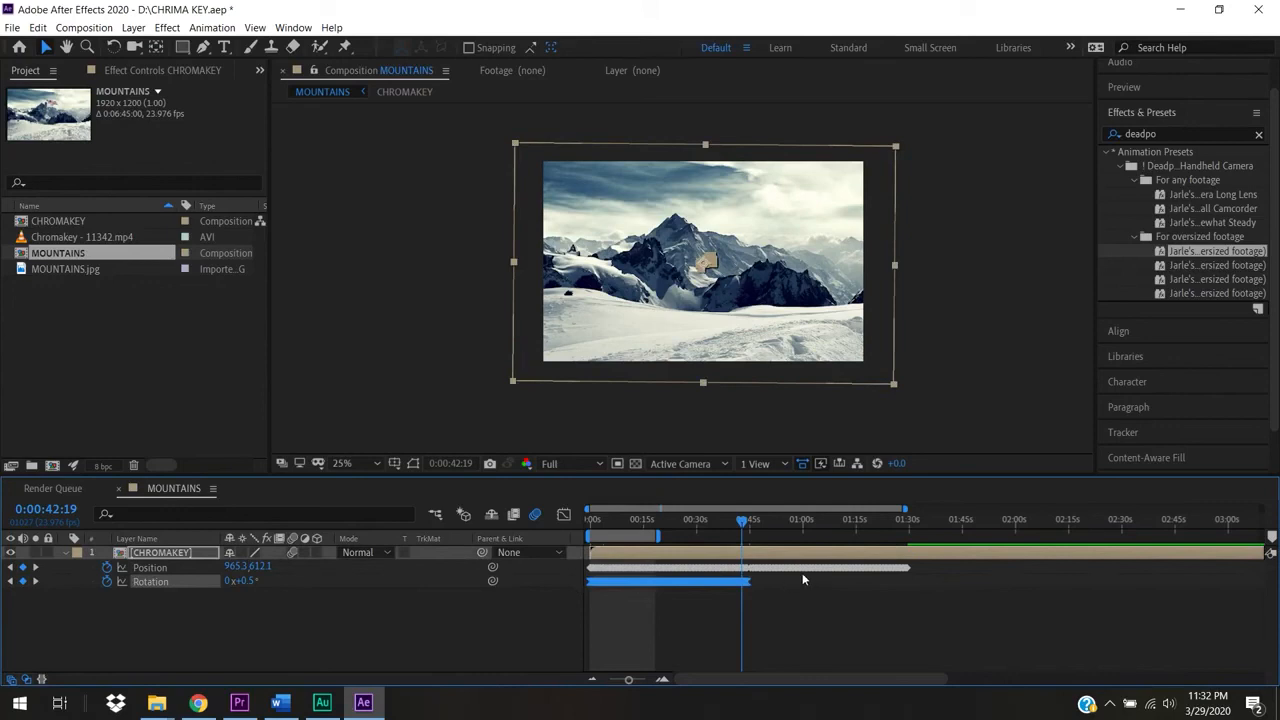
left_click_drag(741, 531, 752, 540)
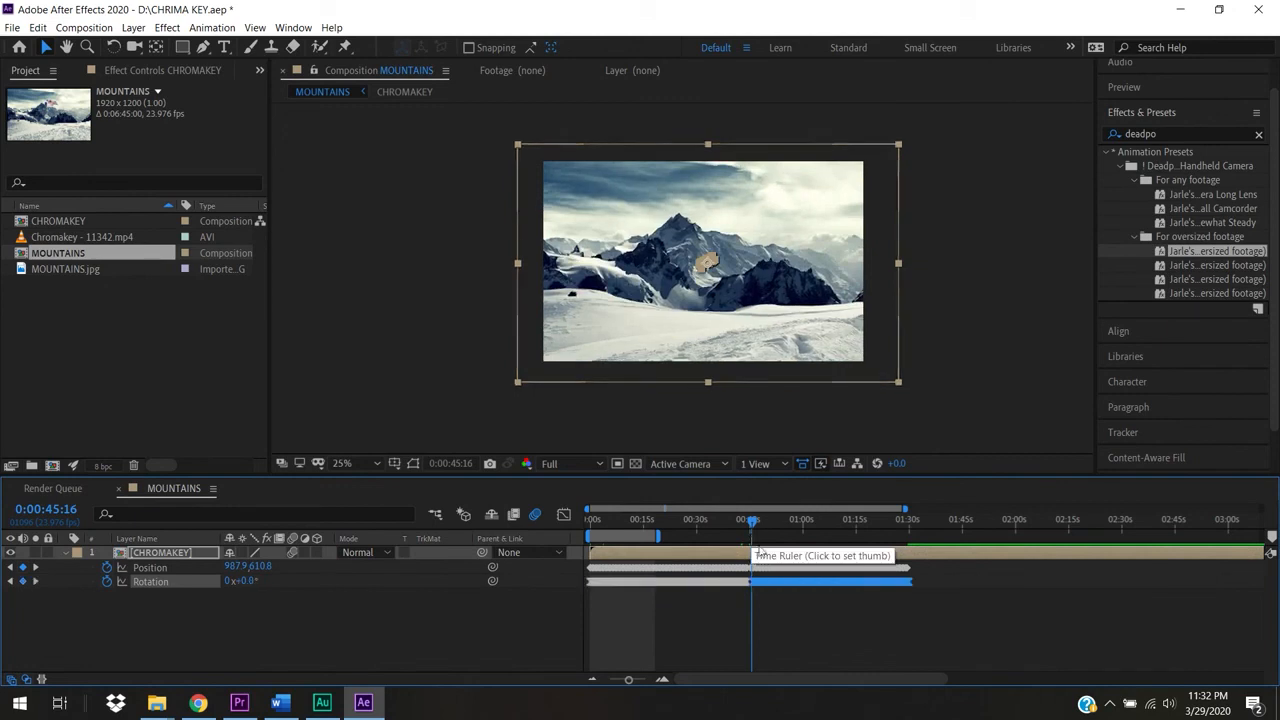
left_click(810, 660)
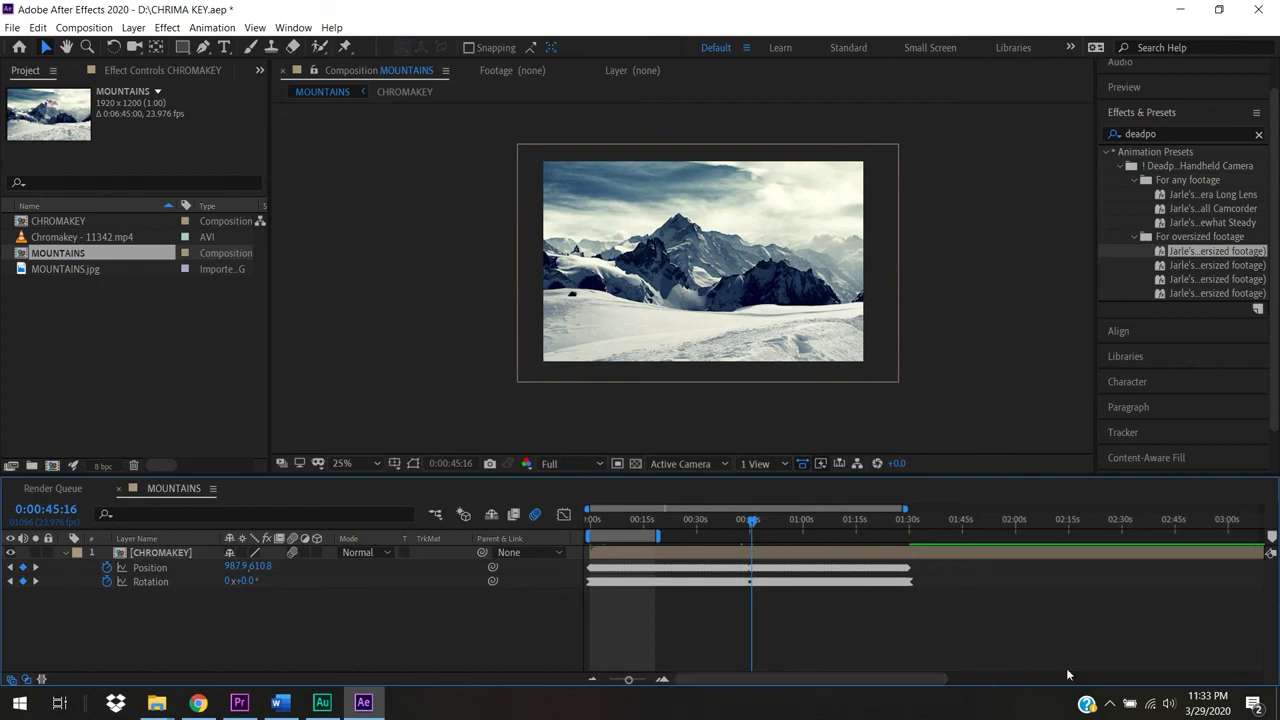
left_click(621, 531)
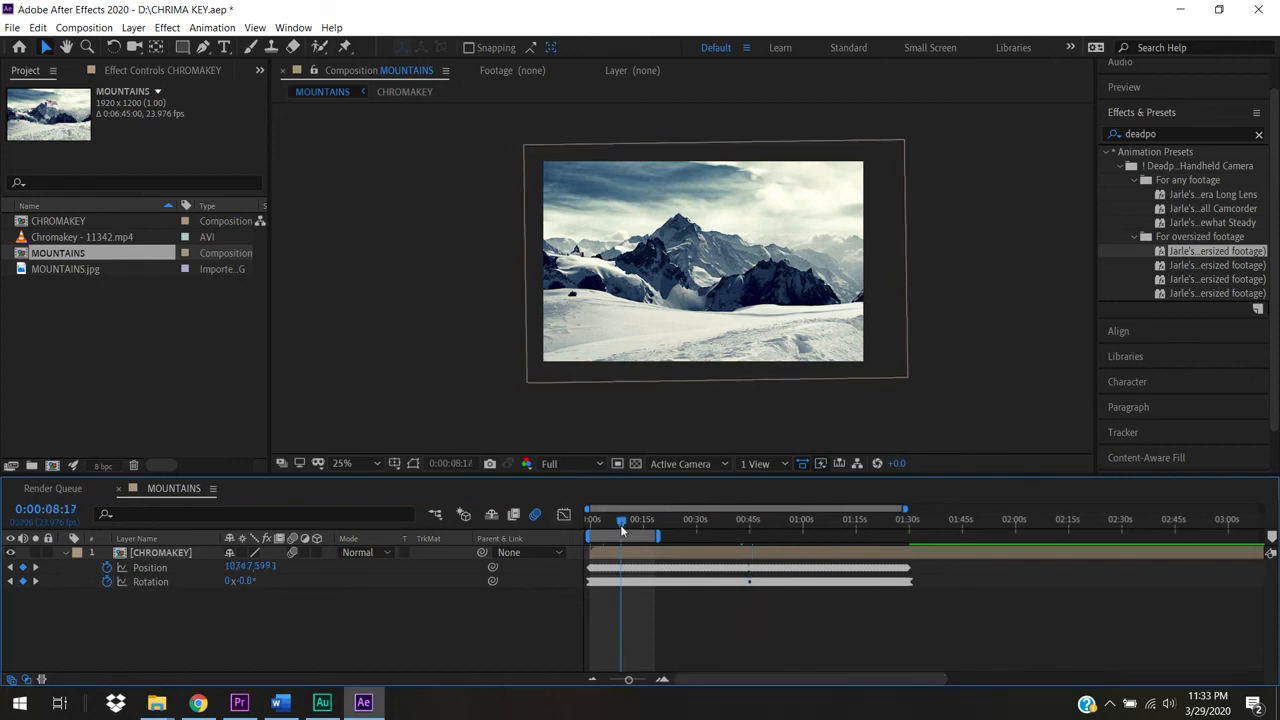